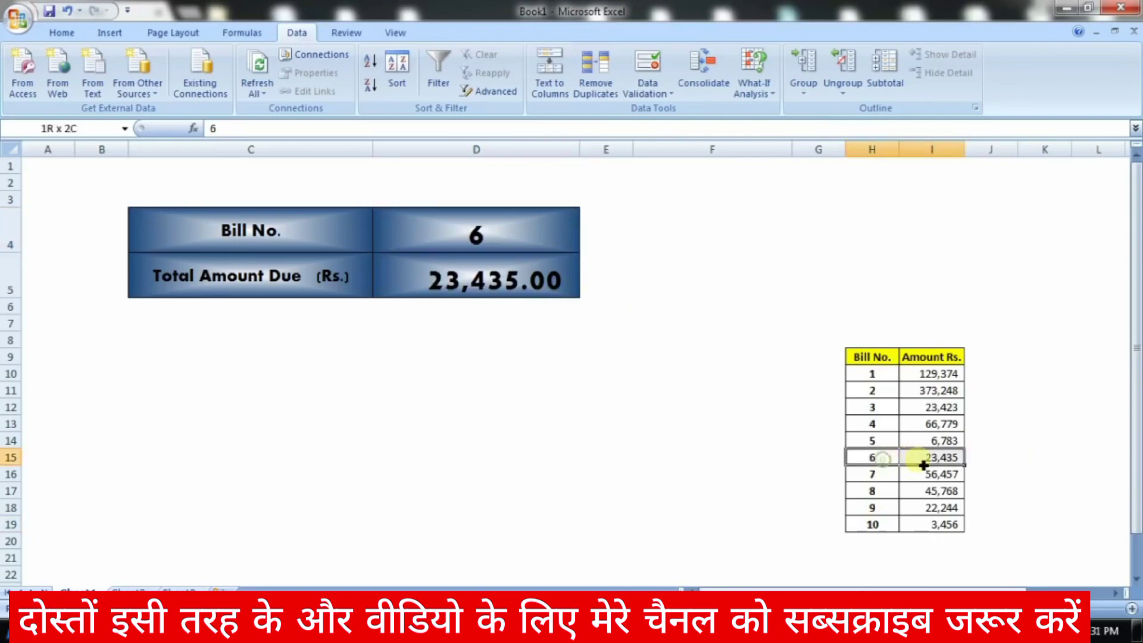
# Step: Inspect the Bill No. cell D4 and D5's VLOOKUP formula, leaving the formula unchanged
pyautogui.click(500, 285)
pyautogui.click(528, 227)
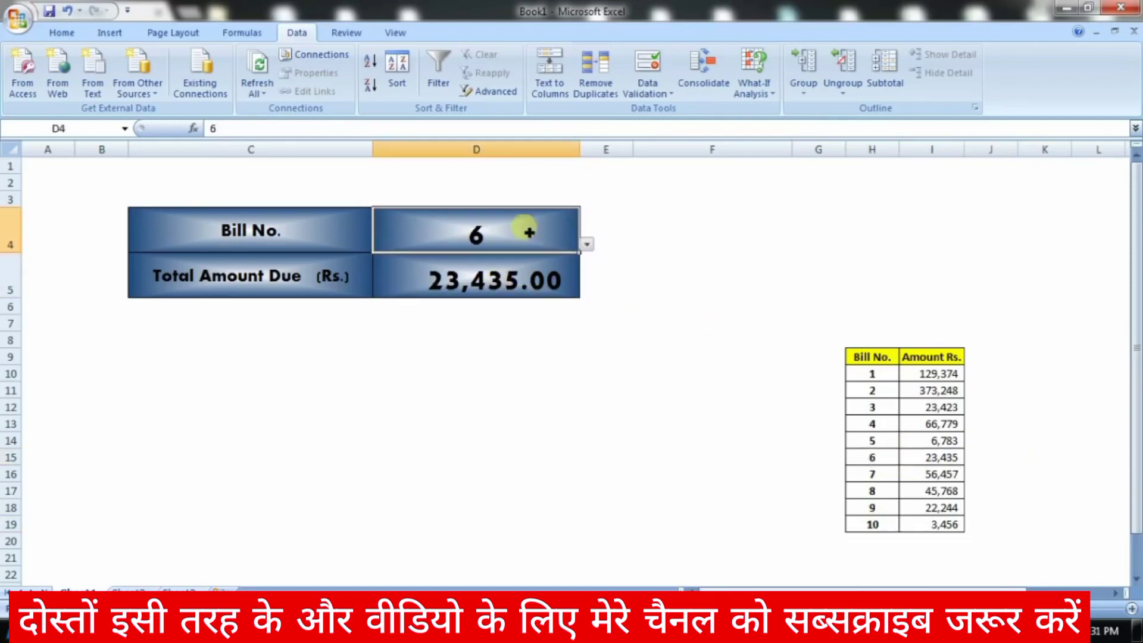
pyautogui.click(618, 234)
pyautogui.click(492, 230)
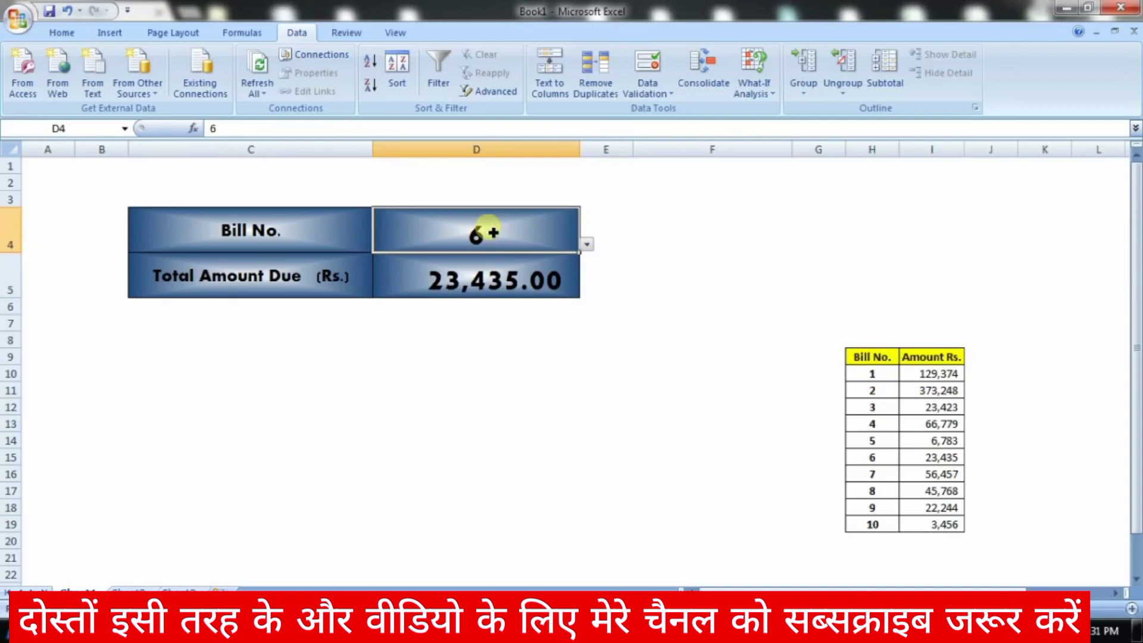
pyautogui.click(518, 278)
pyautogui.click(224, 132)
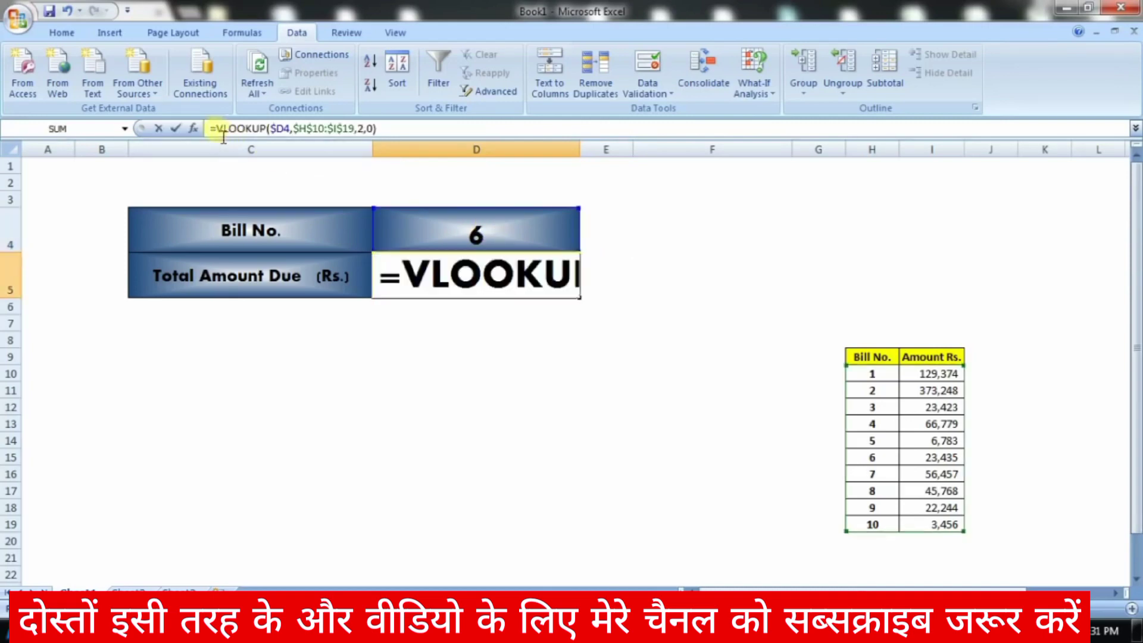
pyautogui.moveTo(216, 133); pyautogui.dragTo(279, 135)
pyautogui.press('Escape')
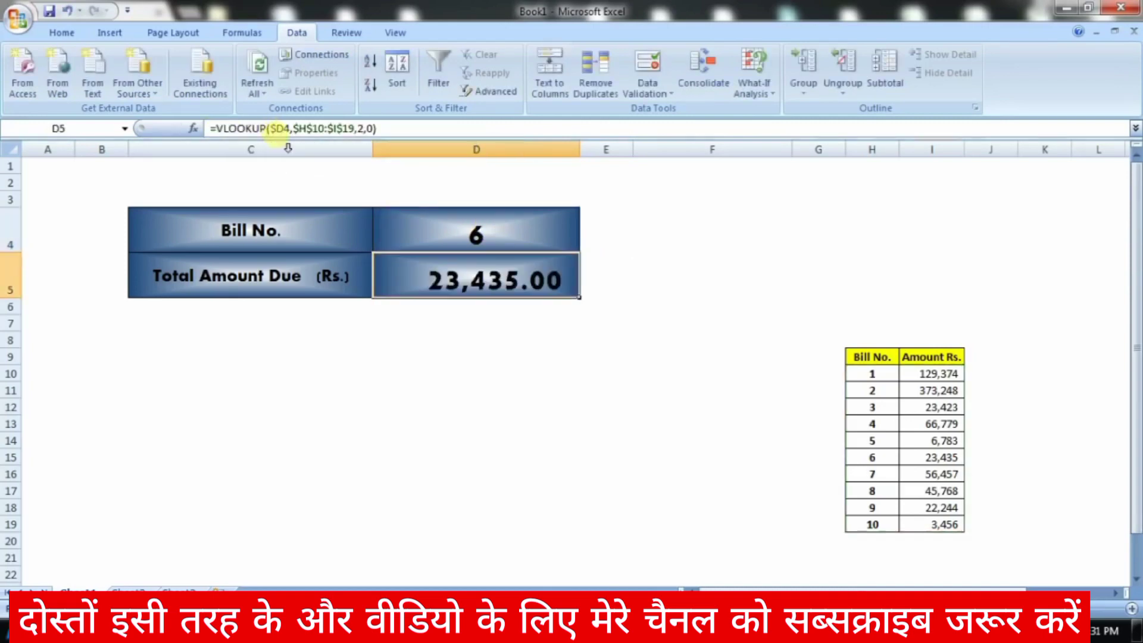
pyautogui.click(518, 232)
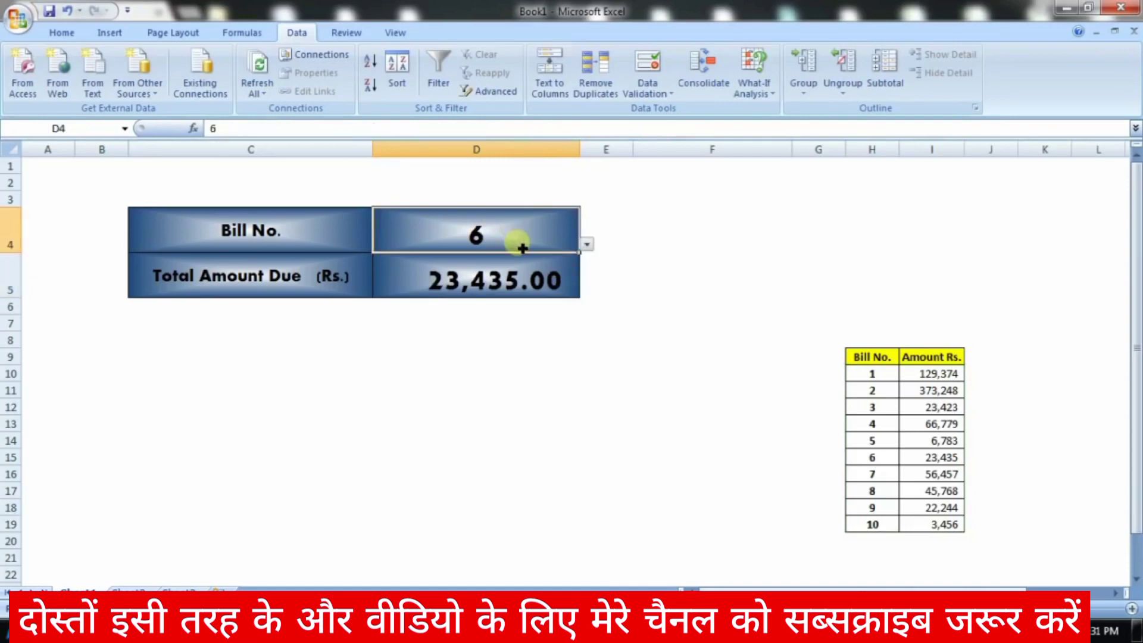
# Step: Test D4's bill number drop-down, keeping 6, and confirm that entering 12 is rejected
pyautogui.click(587, 244)
pyautogui.click(587, 245)
pyautogui.click(587, 244)
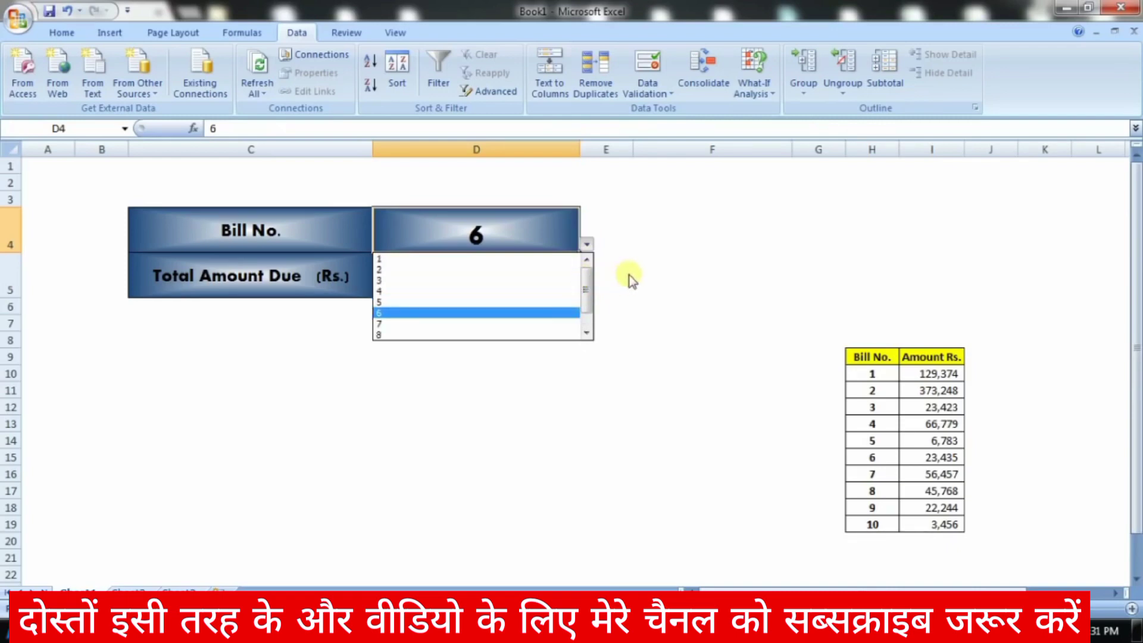
pyautogui.click(588, 317)
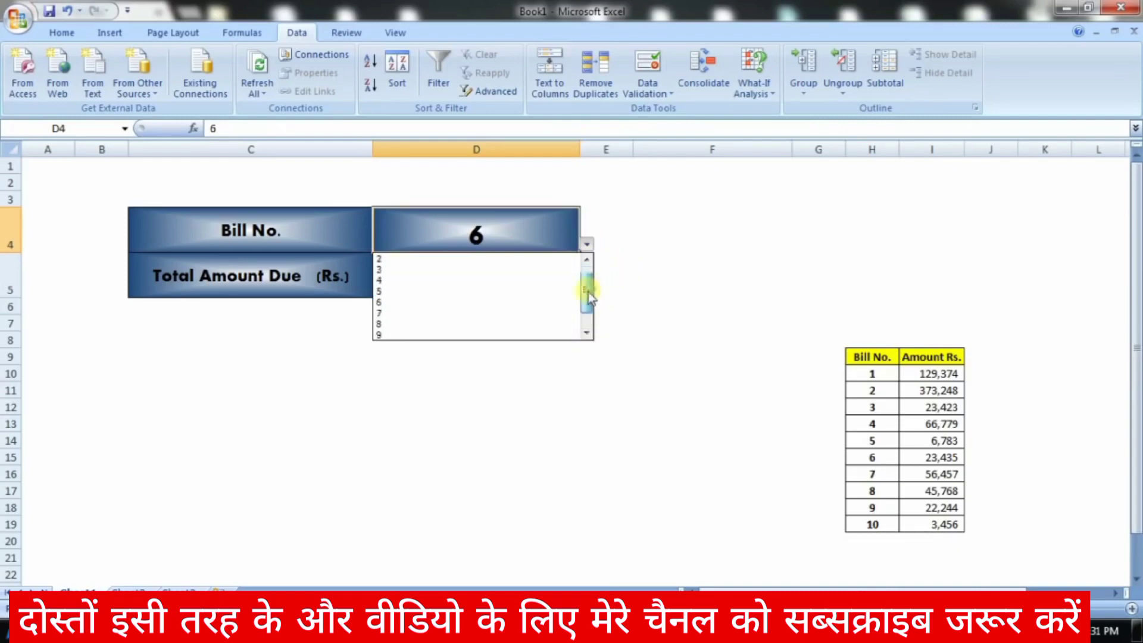
pyautogui.press('Escape')
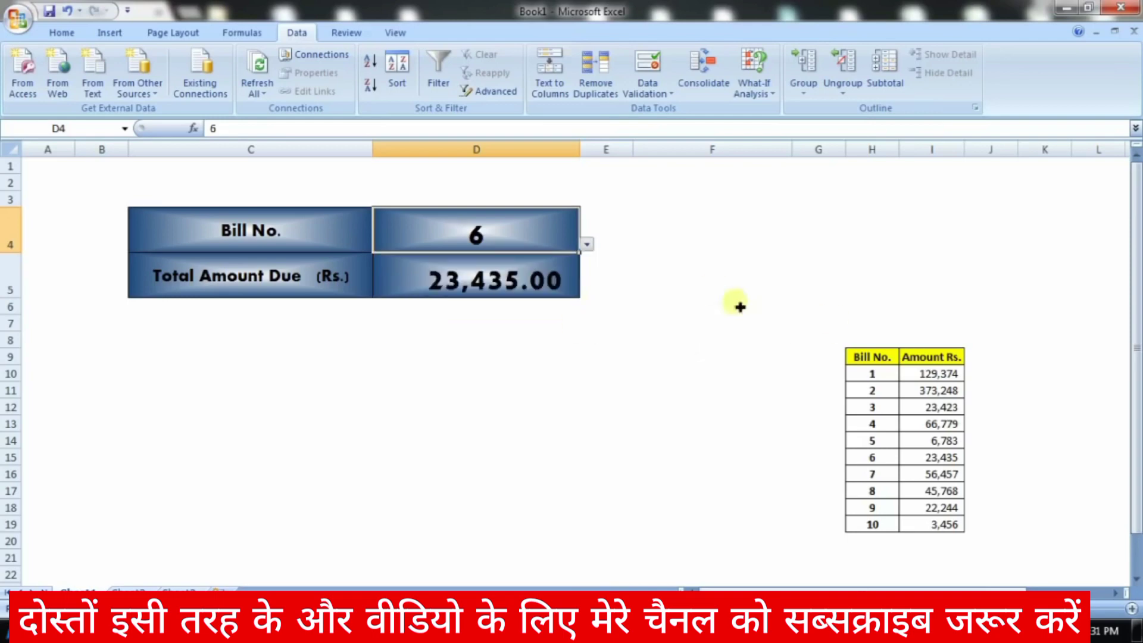
pyautogui.write('12')
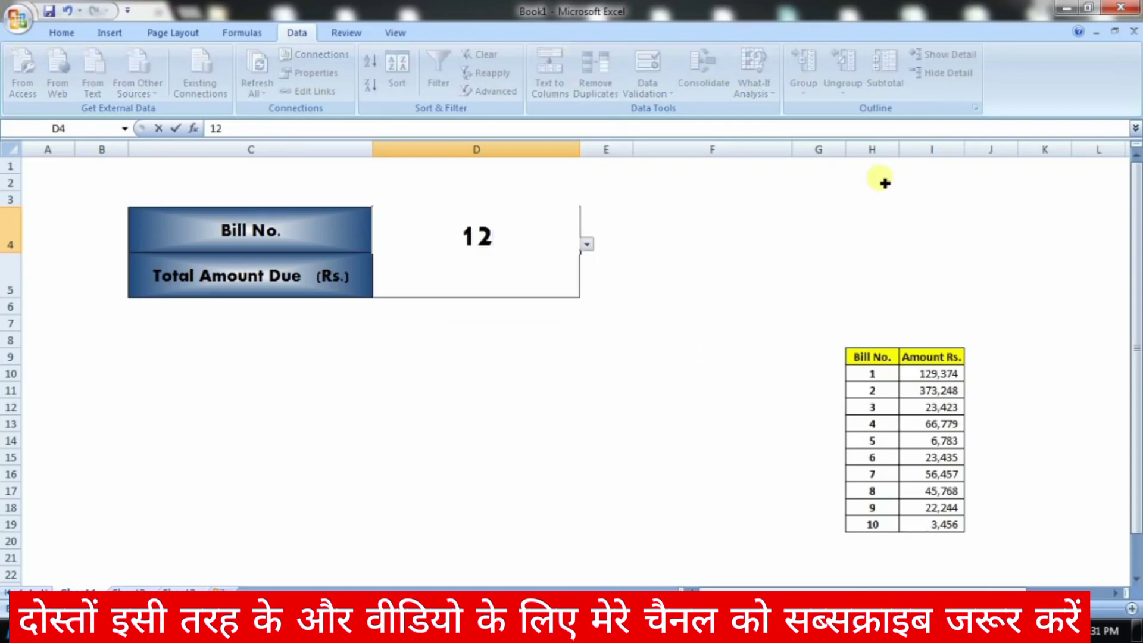
pyautogui.press('Return')
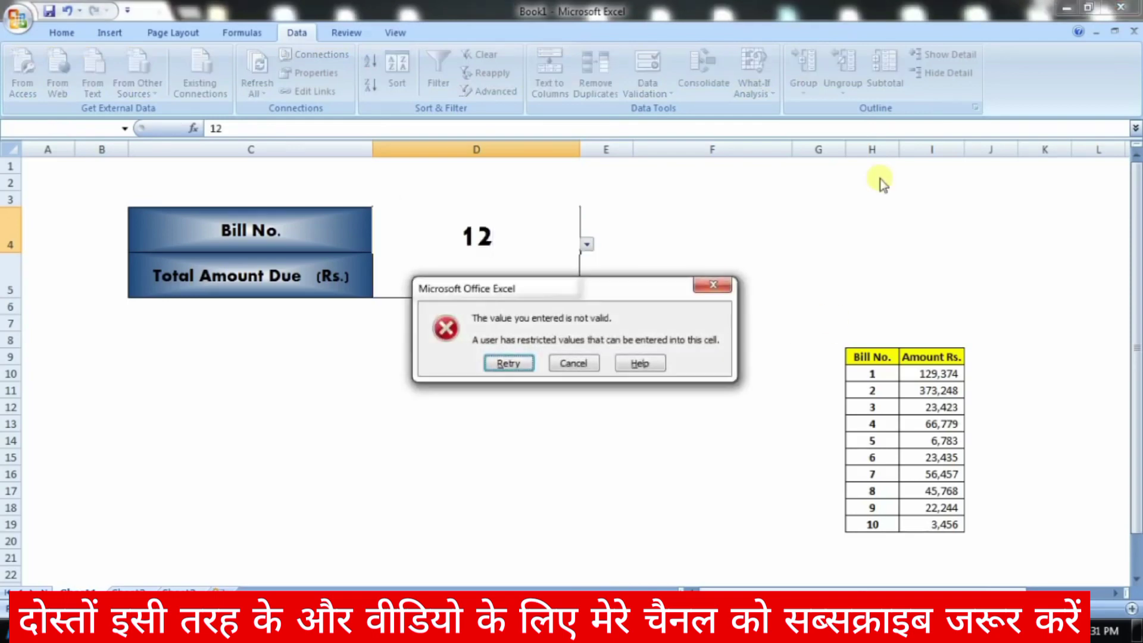
pyautogui.click(577, 363)
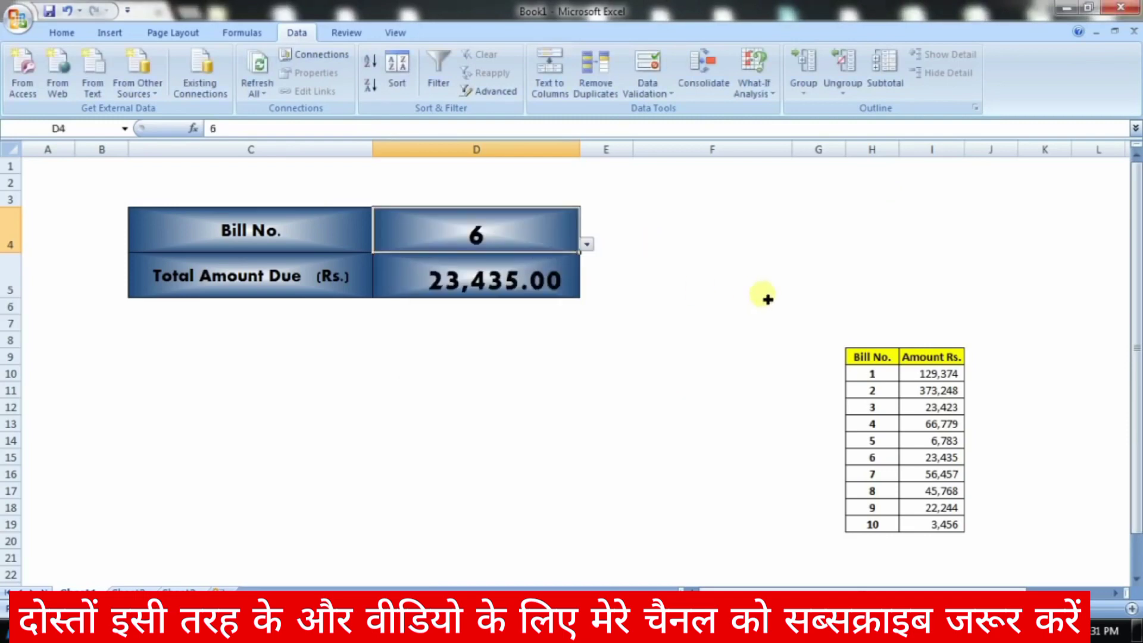
pyautogui.click(587, 244)
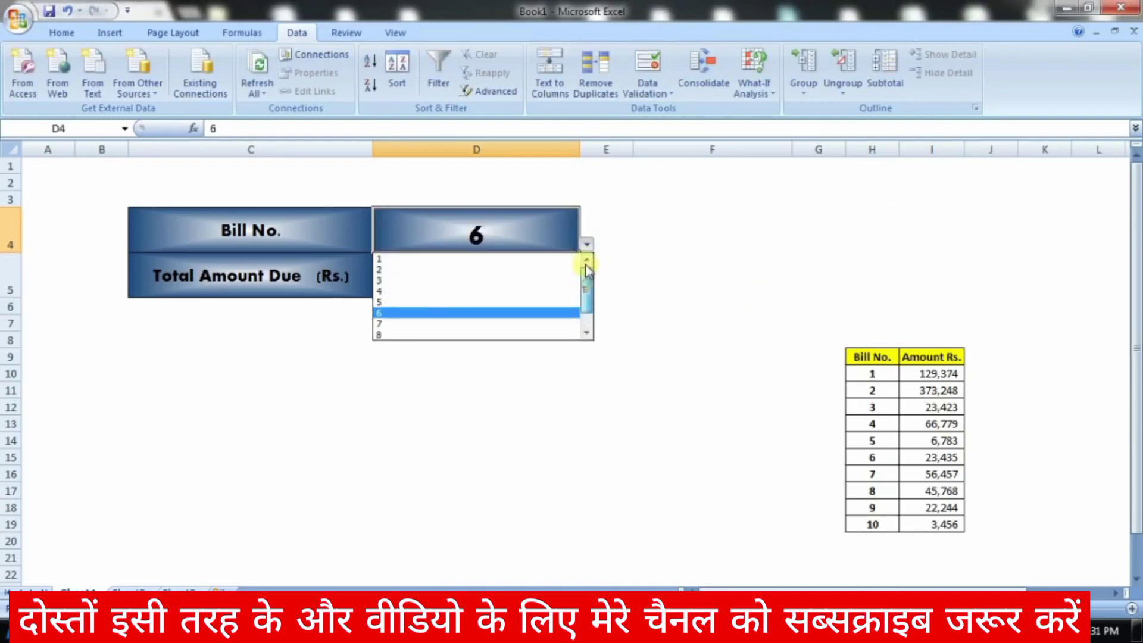
pyautogui.moveTo(585, 283); pyautogui.dragTo(585, 315)
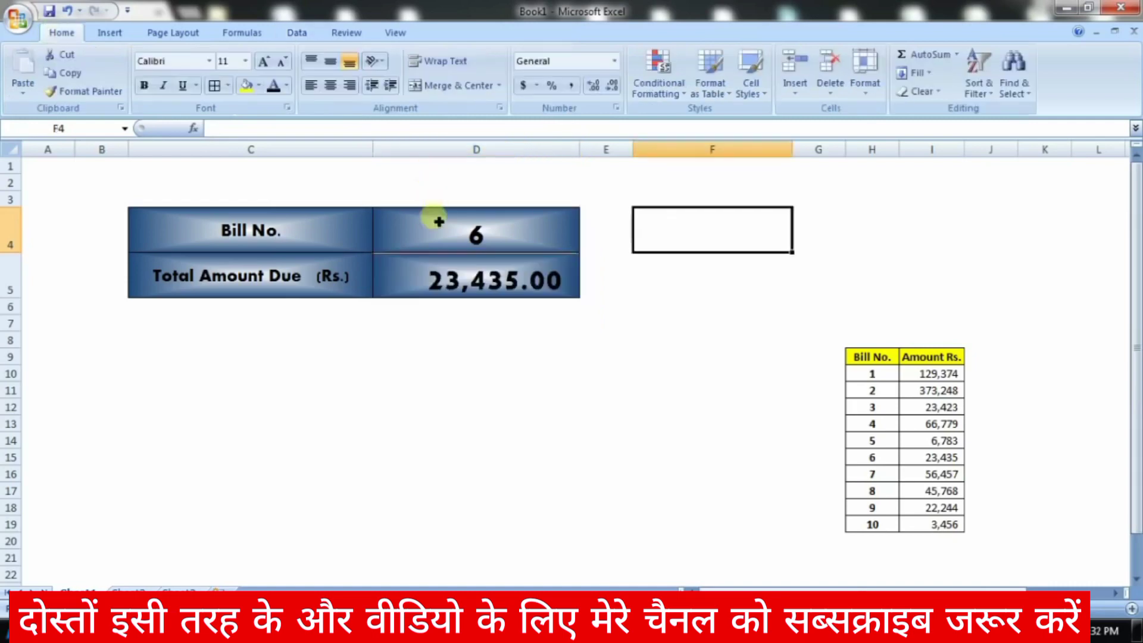
pyautogui.click(436, 224)
# Step: Give cell F4 list validation with source values 1,2,3,4,5,6,7,8,9,10
pyautogui.click(734, 238)
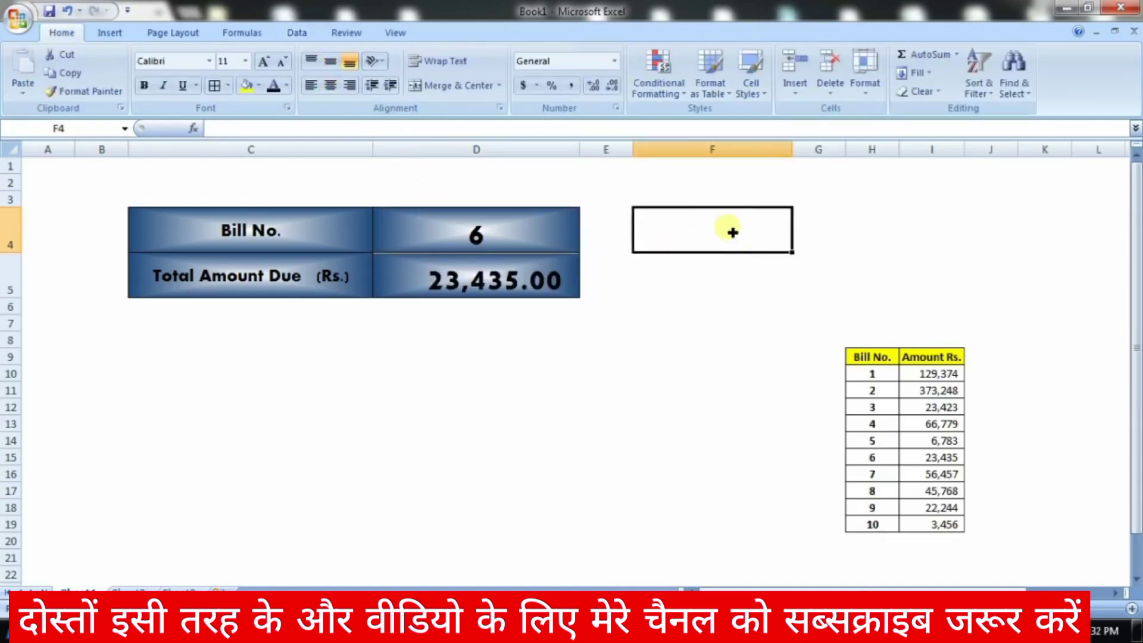
pyautogui.click(298, 33)
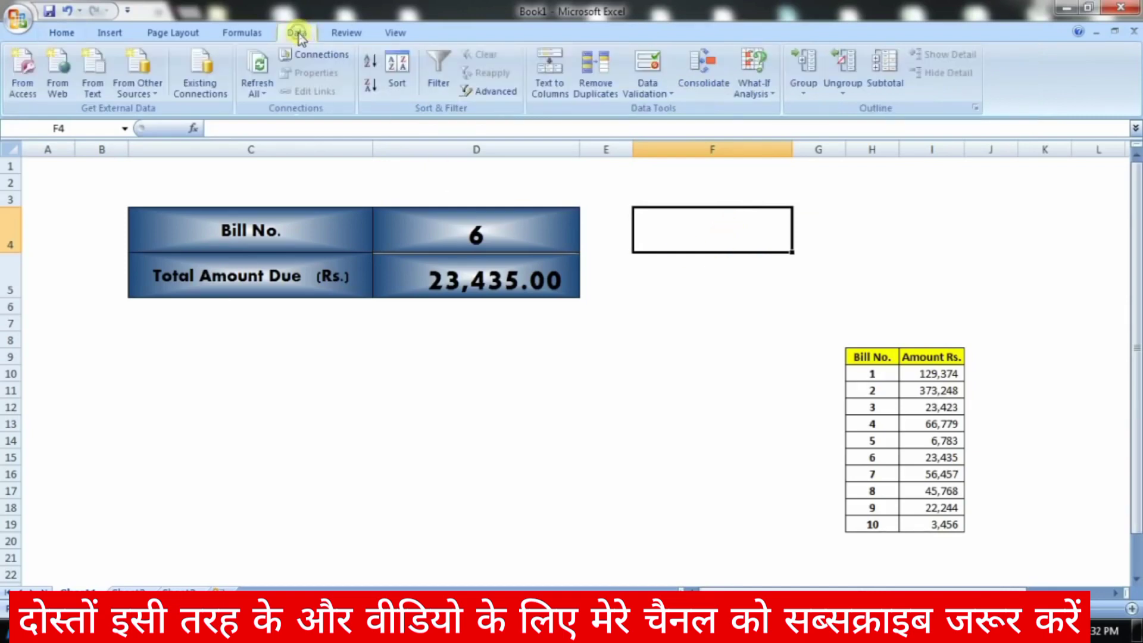
pyautogui.click(660, 90)
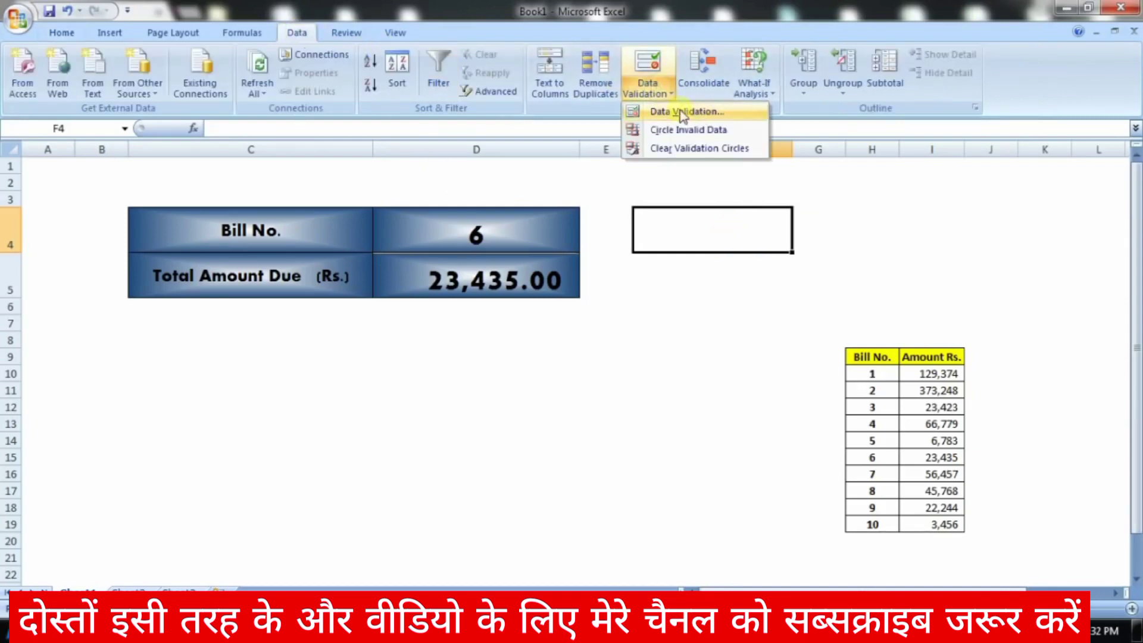
pyautogui.click(714, 112)
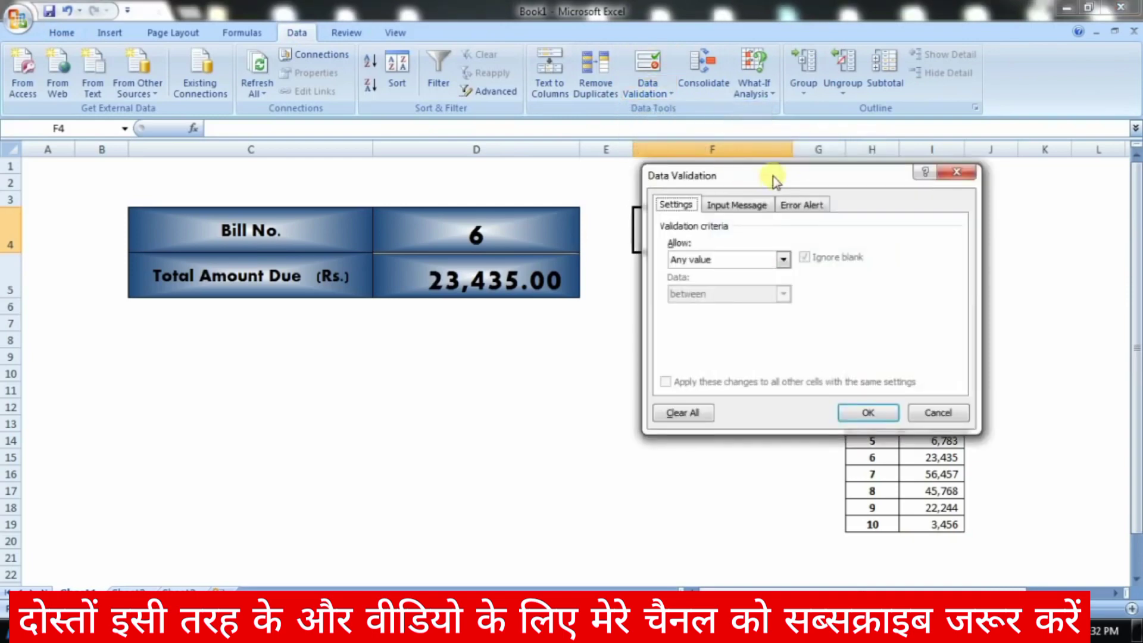
pyautogui.moveTo(773, 176); pyautogui.dragTo(295, 143)
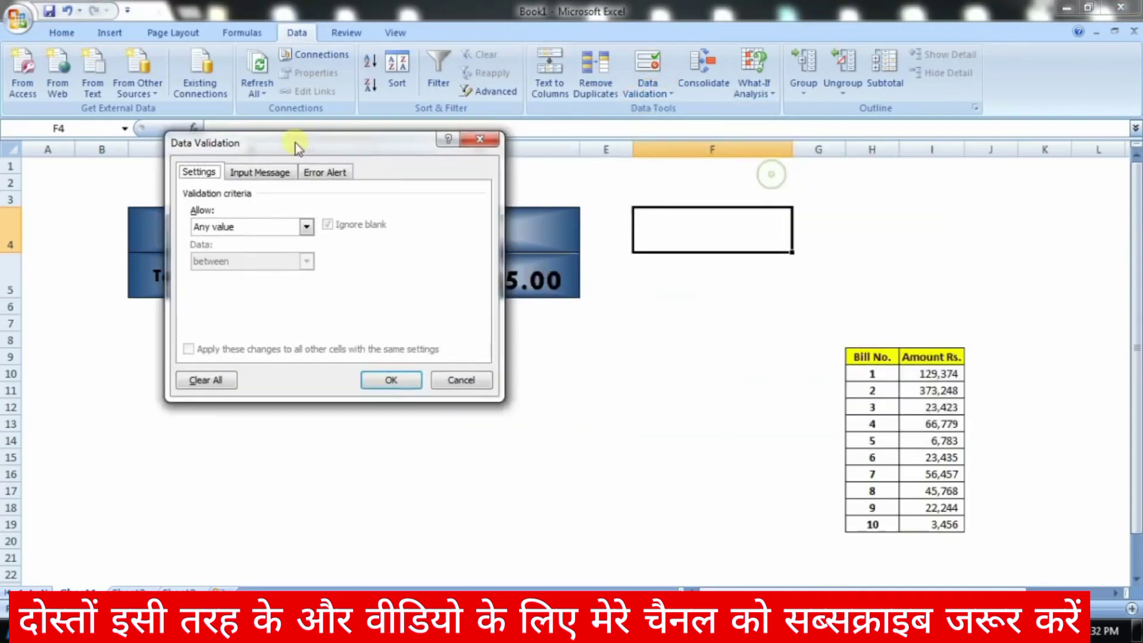
pyautogui.click(301, 227)
pyautogui.click(279, 274)
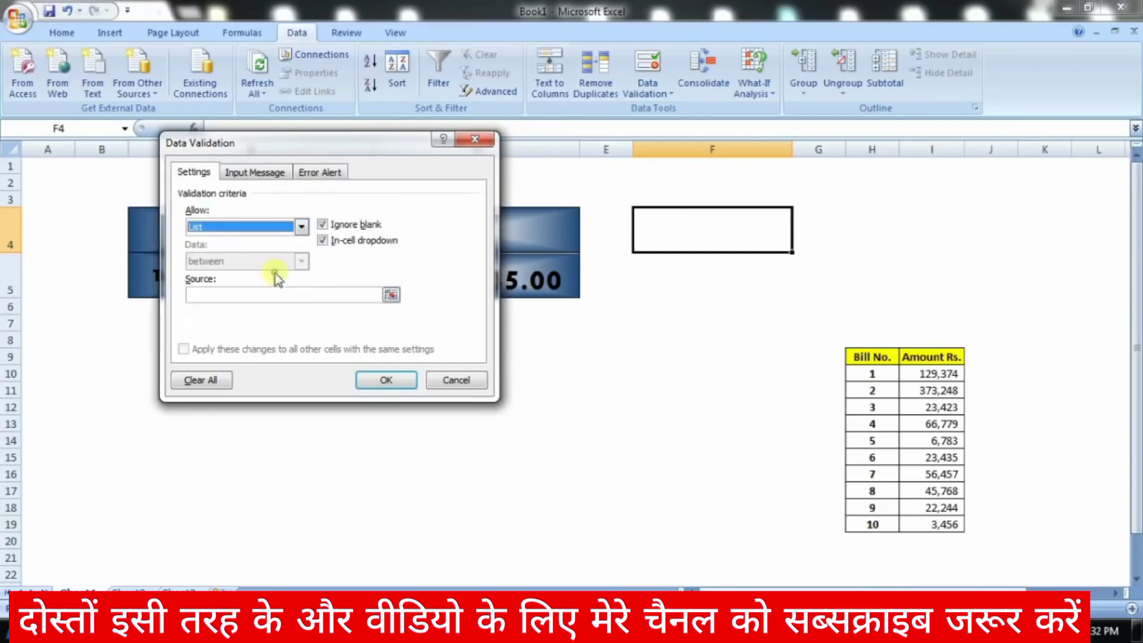
pyautogui.click(285, 296)
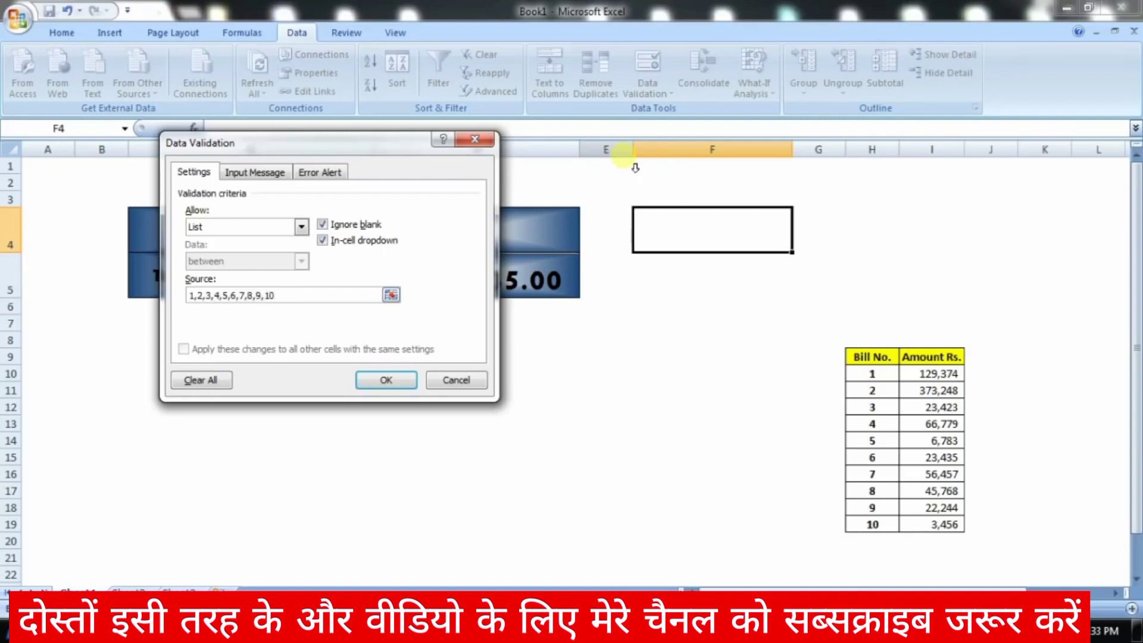
pyautogui.click(376, 380)
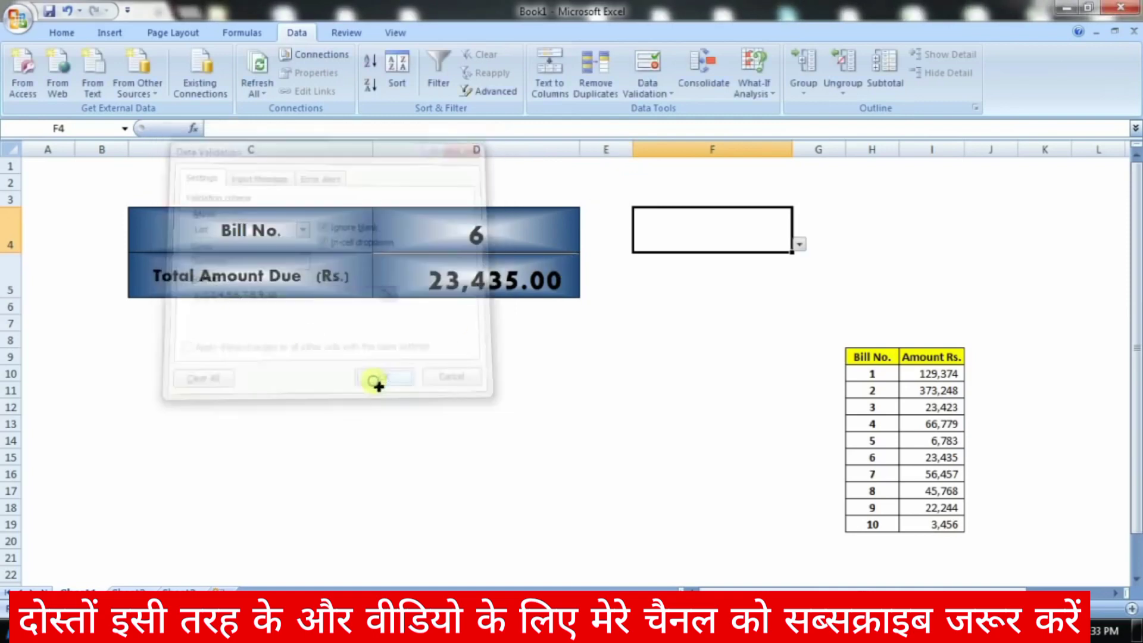
# Step: Check F4's new 1–10 drop-down, close it without choosing, and reselect F4
pyautogui.click(799, 245)
pyautogui.moveTo(802, 296)
pyautogui.mouseDown()
pyautogui.moveTo(803, 309)
pyautogui.moveTo(799, 262)
pyautogui.moveTo(796, 314)
pyautogui.mouseUp()
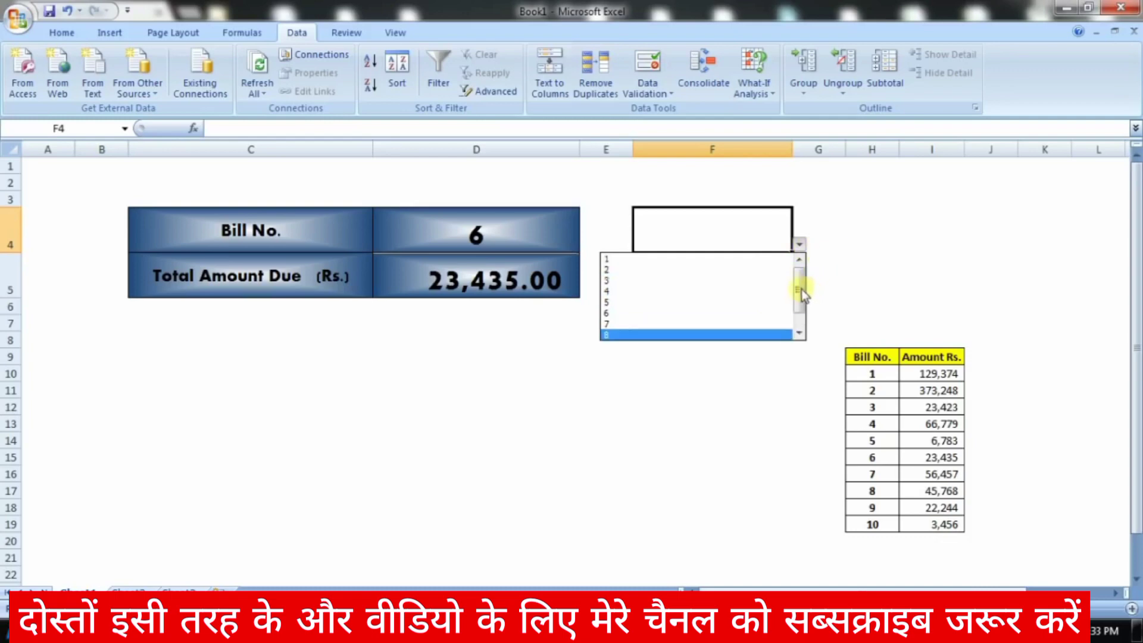
pyautogui.press('Escape')
pyautogui.moveTo(870, 377); pyautogui.dragTo(899, 532)
pyautogui.click(777, 265)
pyautogui.click(772, 237)
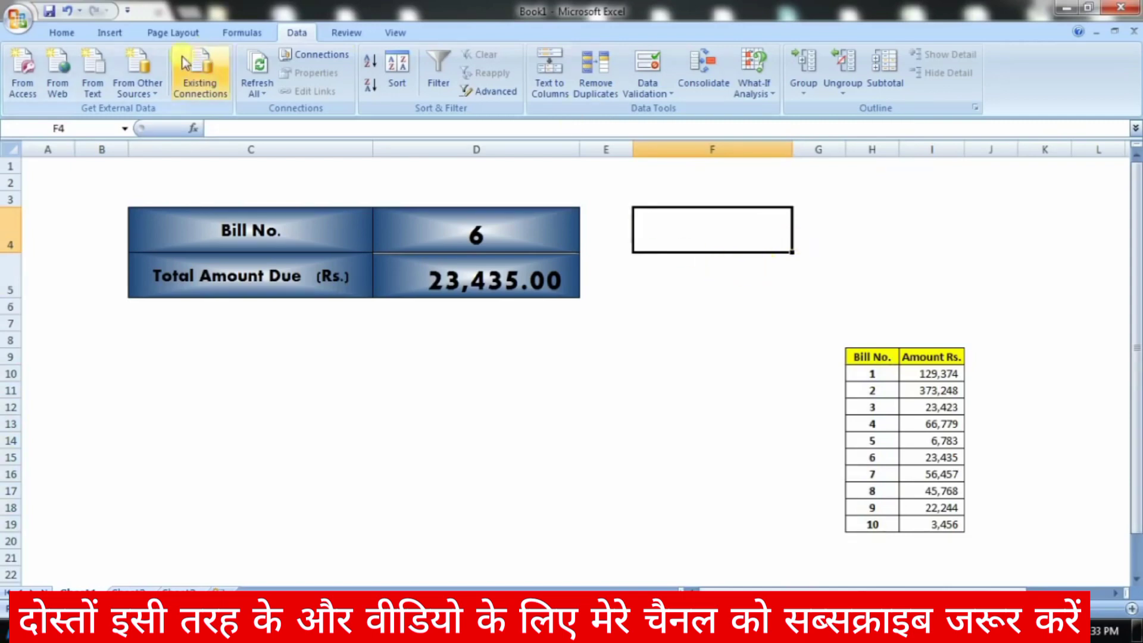
# Step: Change F4's list validation source to the range H10:H19 and open the new list
pyautogui.click(655, 93)
pyautogui.click(660, 110)
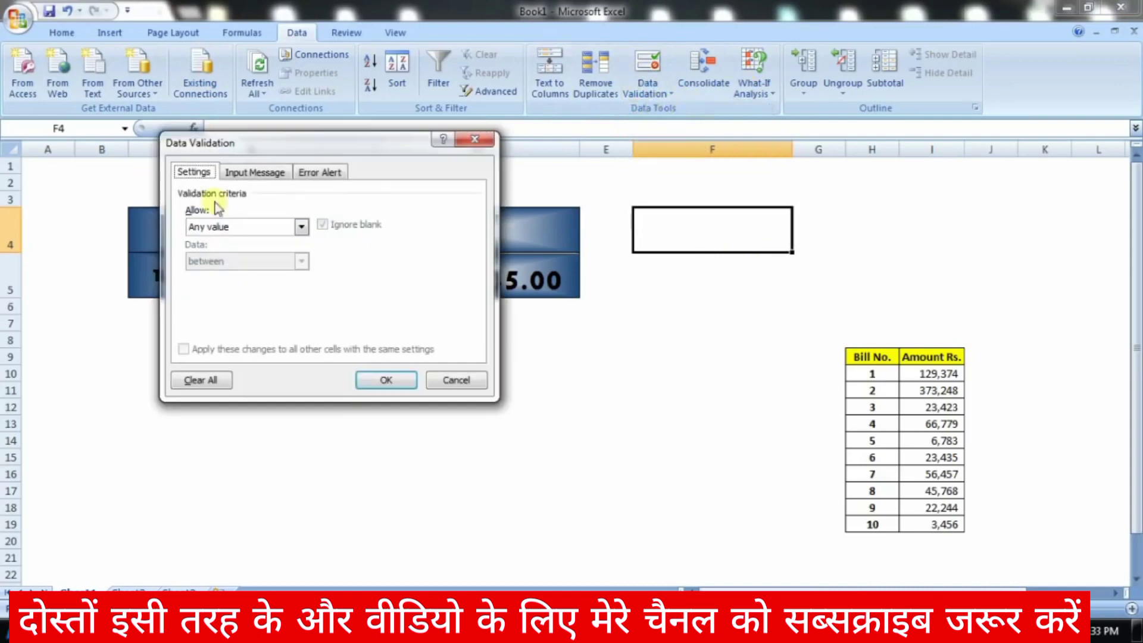
pyautogui.click(301, 226)
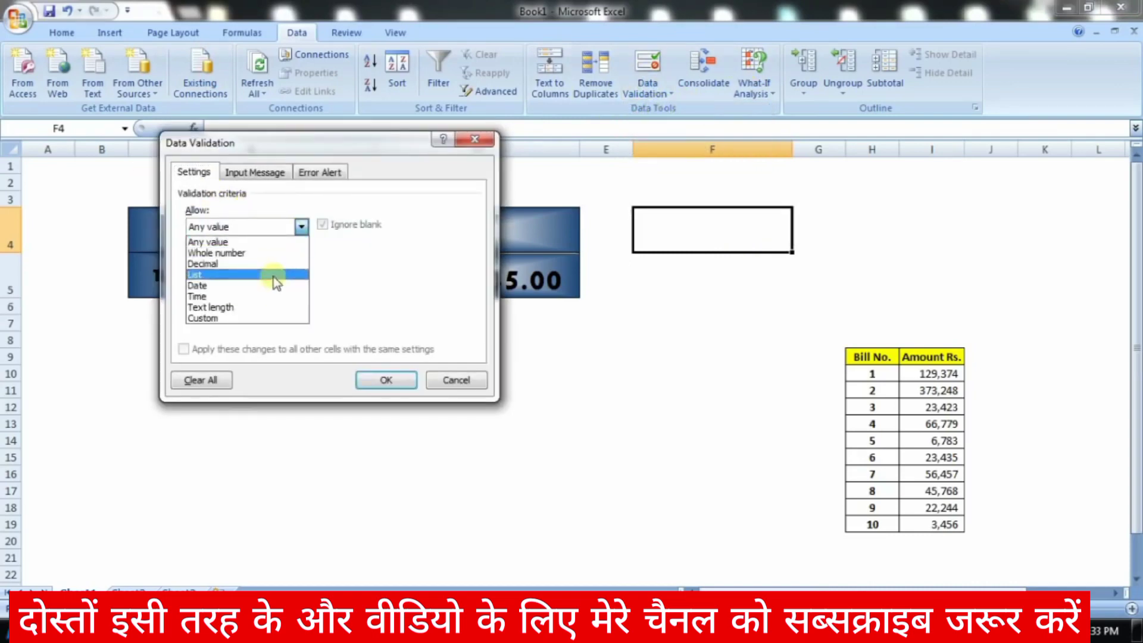
pyautogui.click(292, 275)
pyautogui.click(316, 296)
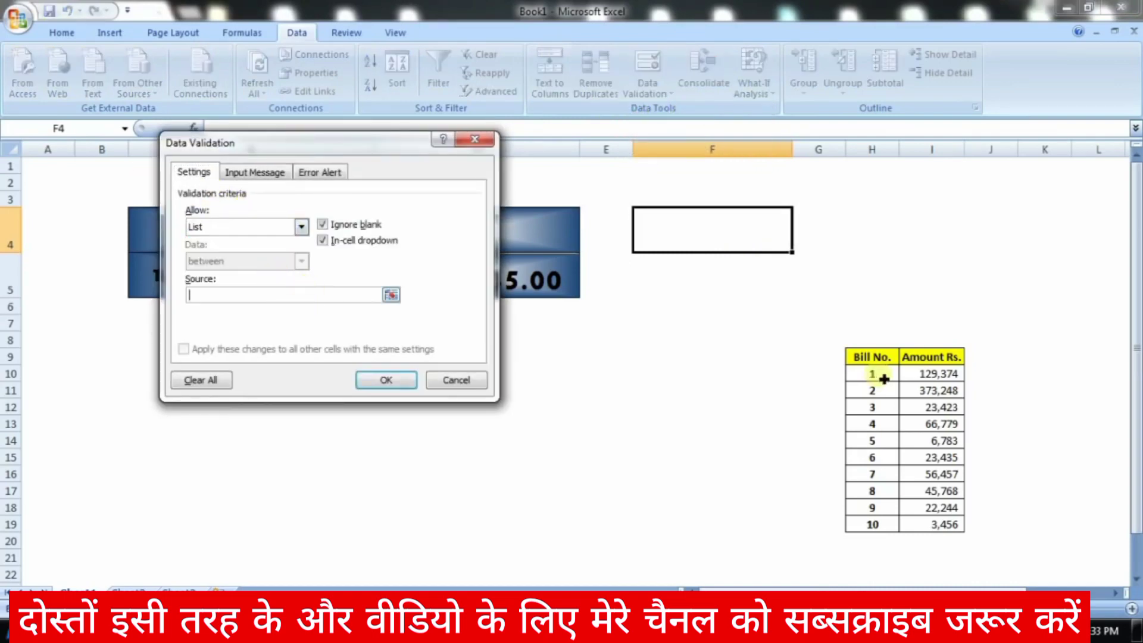
pyautogui.moveTo(888, 380); pyautogui.dragTo(897, 529)
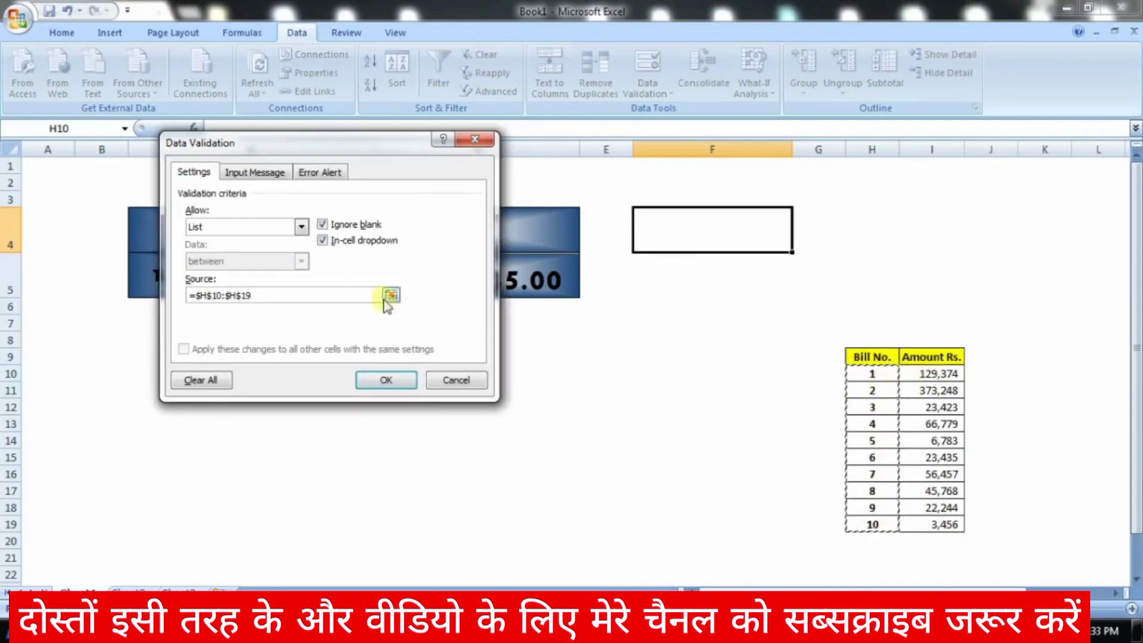
pyautogui.click(391, 383)
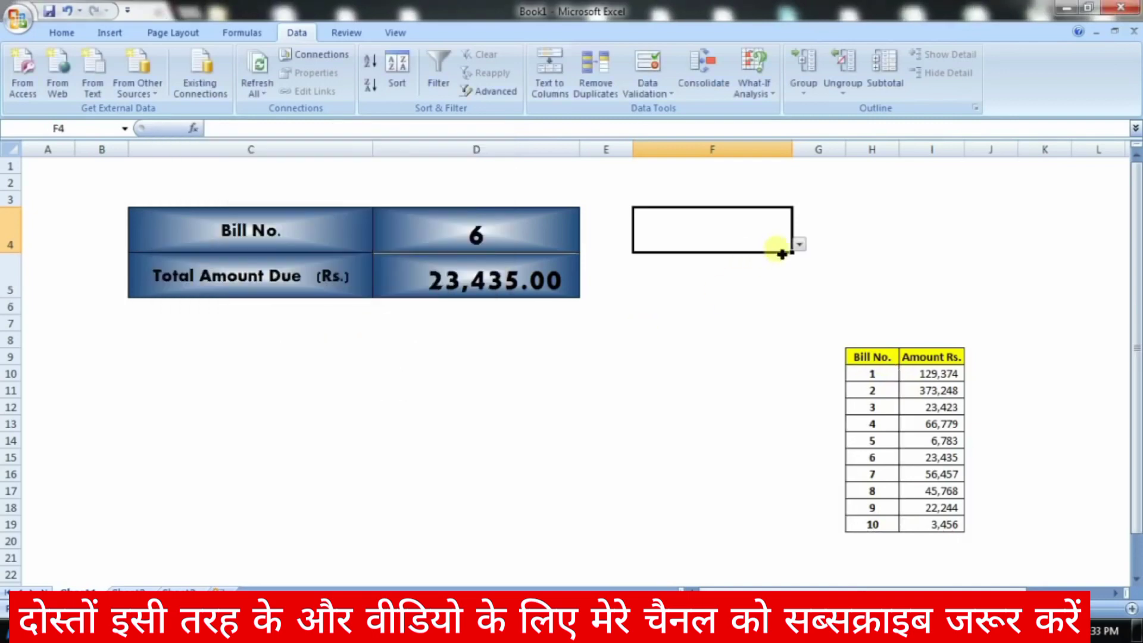
pyautogui.click(799, 245)
# Step: Open and close F4's bill number list, then pick bill number 6
pyautogui.moveTo(798, 268); pyautogui.dragTo(802, 314)
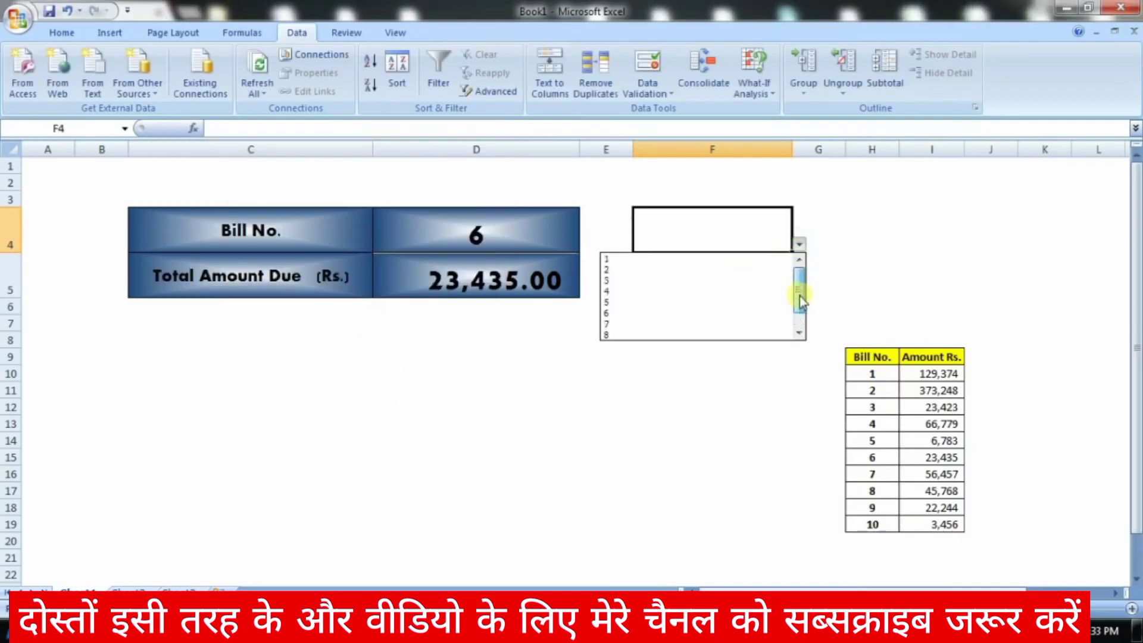
pyautogui.click(847, 260)
pyautogui.click(811, 237)
pyautogui.click(766, 231)
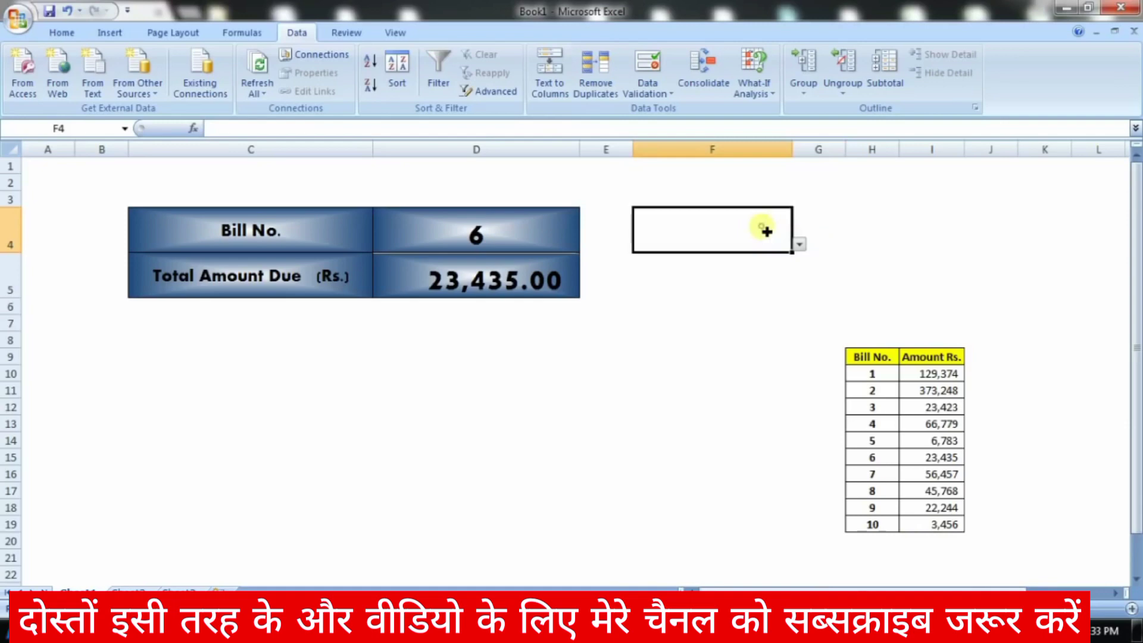
pyautogui.click(799, 245)
pyautogui.click(856, 262)
pyautogui.click(800, 244)
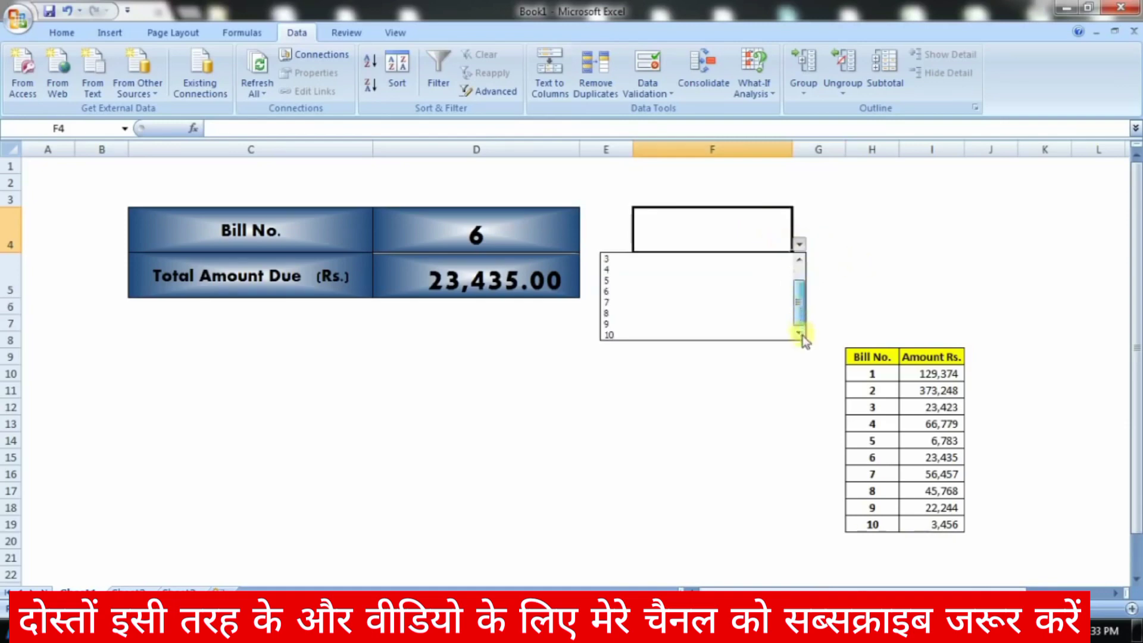
pyautogui.click(766, 287)
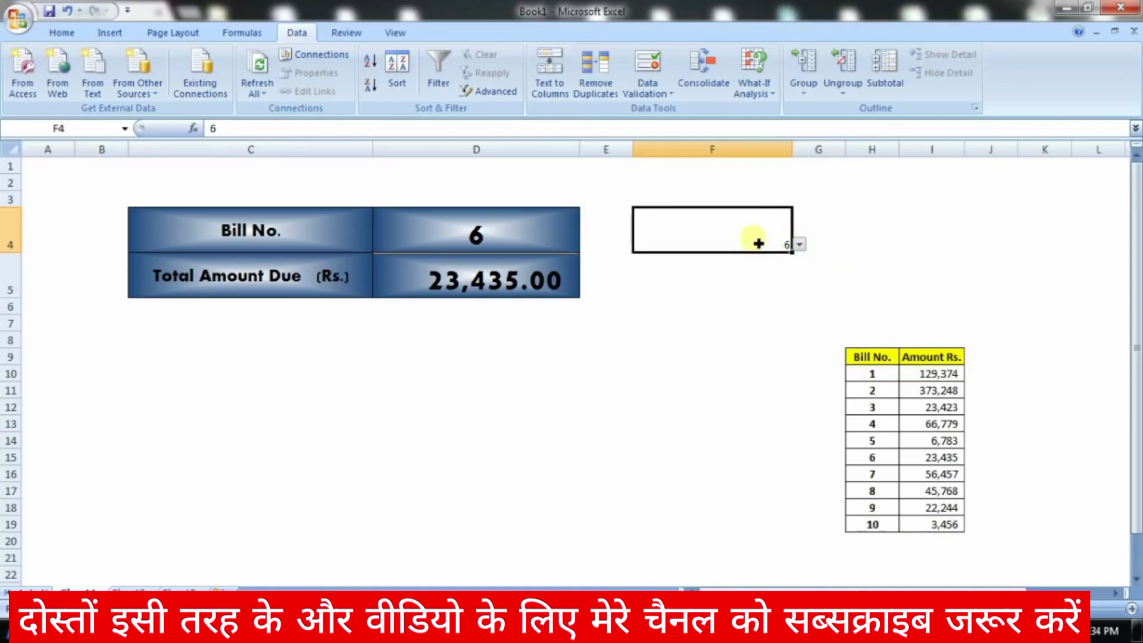
# Step: Change F4 to bill number 9, recheck its list, and move to F5
pyautogui.click(799, 244)
pyautogui.click(771, 324)
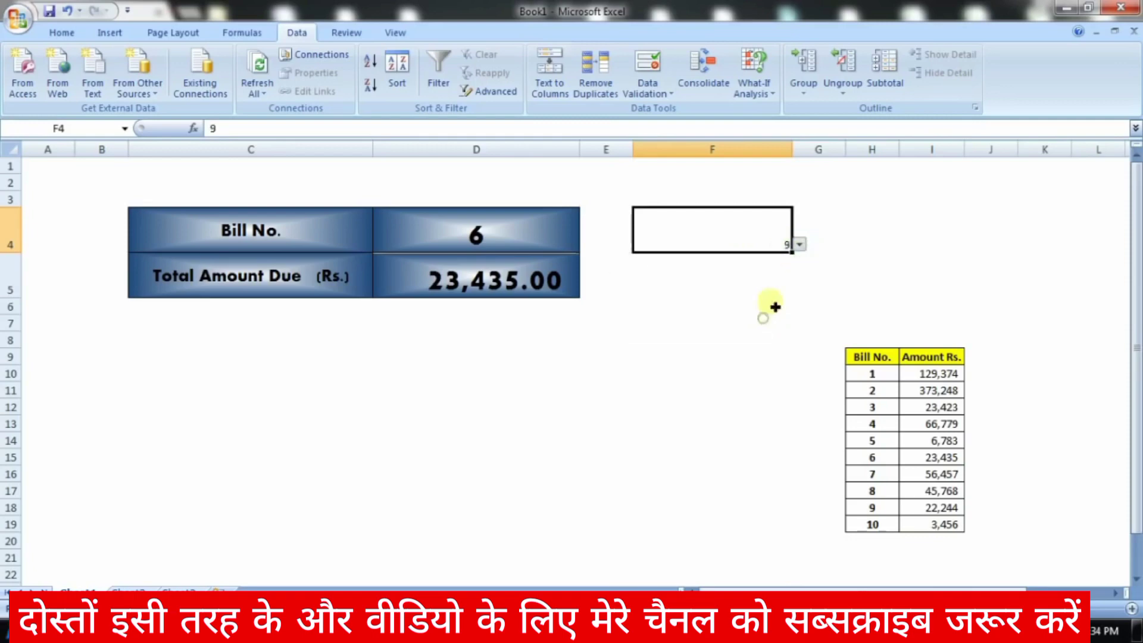
pyautogui.click(742, 348)
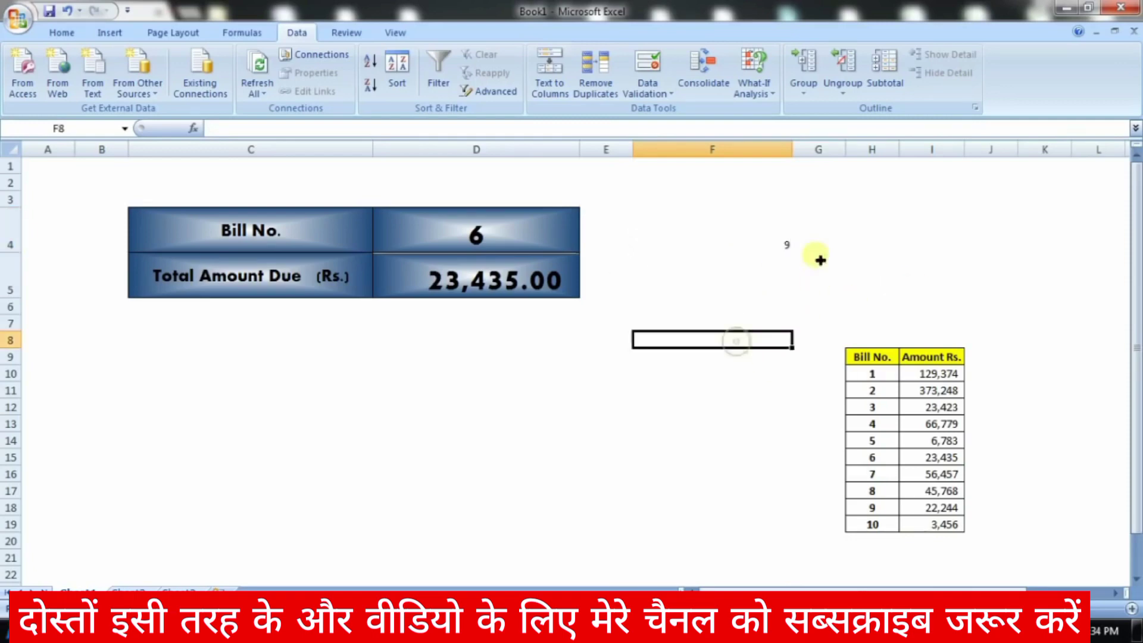
pyautogui.click(794, 246)
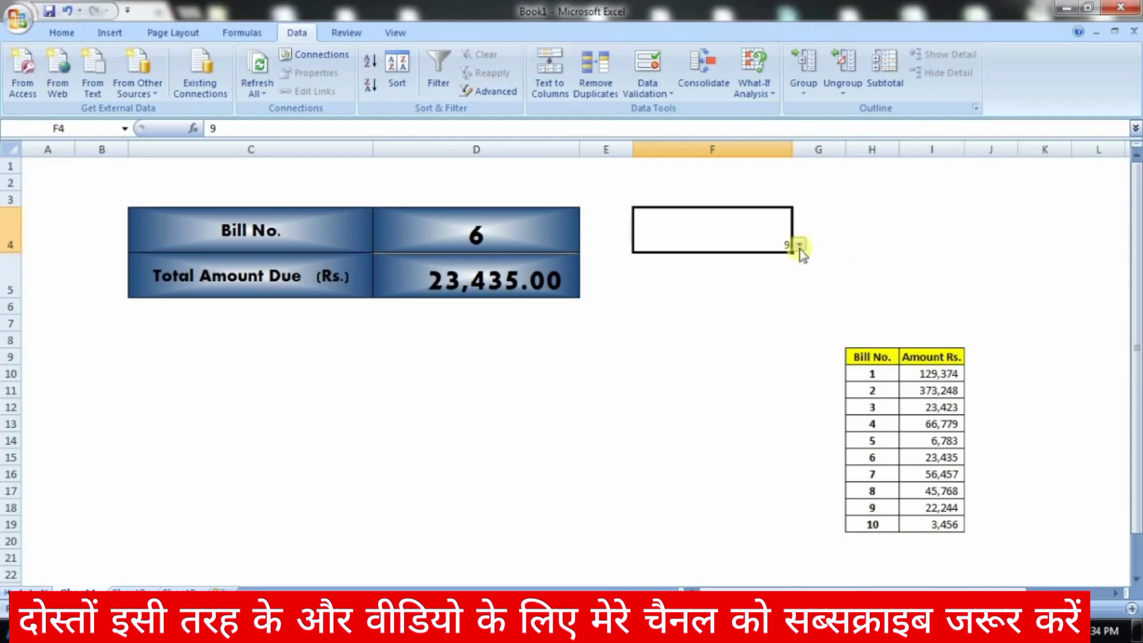
pyautogui.click(801, 246)
pyautogui.click(771, 265)
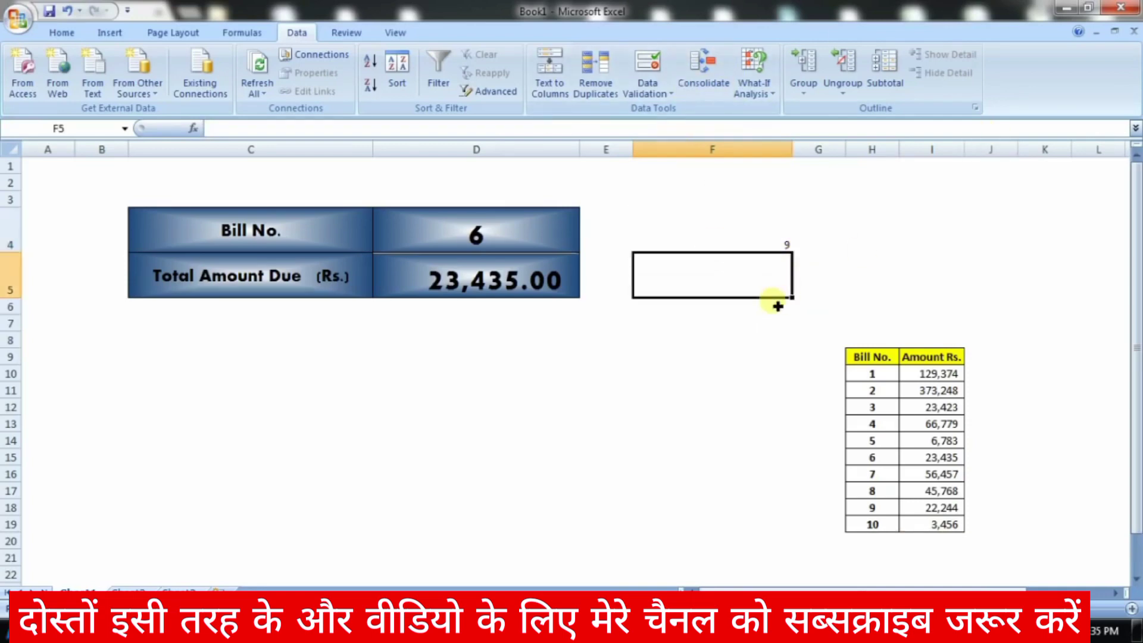
# Step: Give F5 list validation with source values Jan,Feb,Mar
pyautogui.click(648, 91)
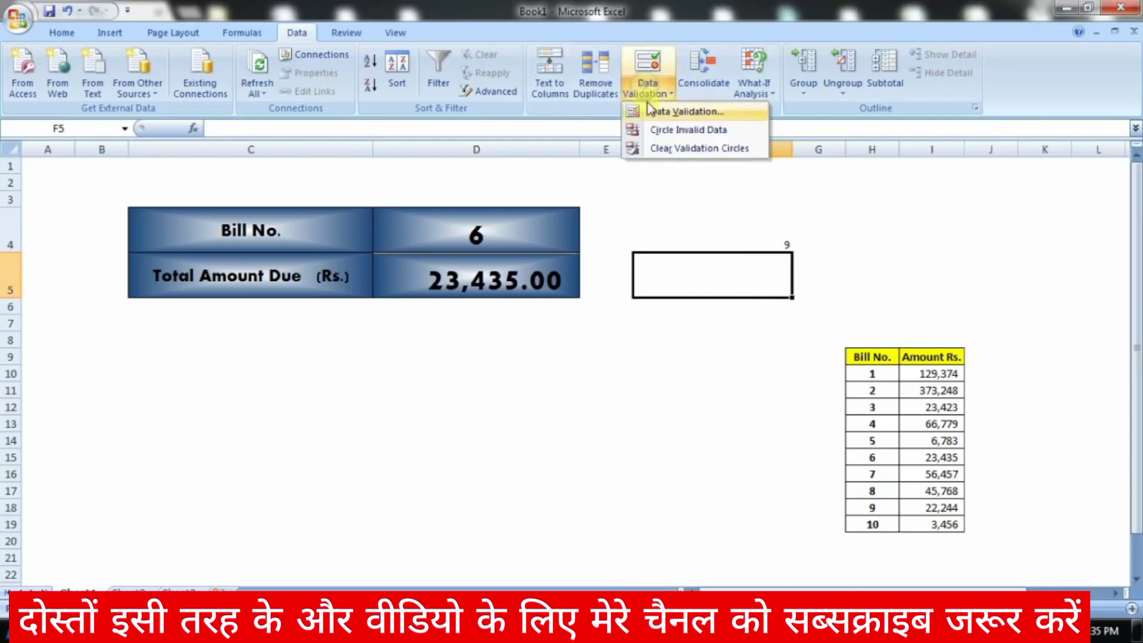
pyautogui.click(655, 109)
pyautogui.click(413, 222)
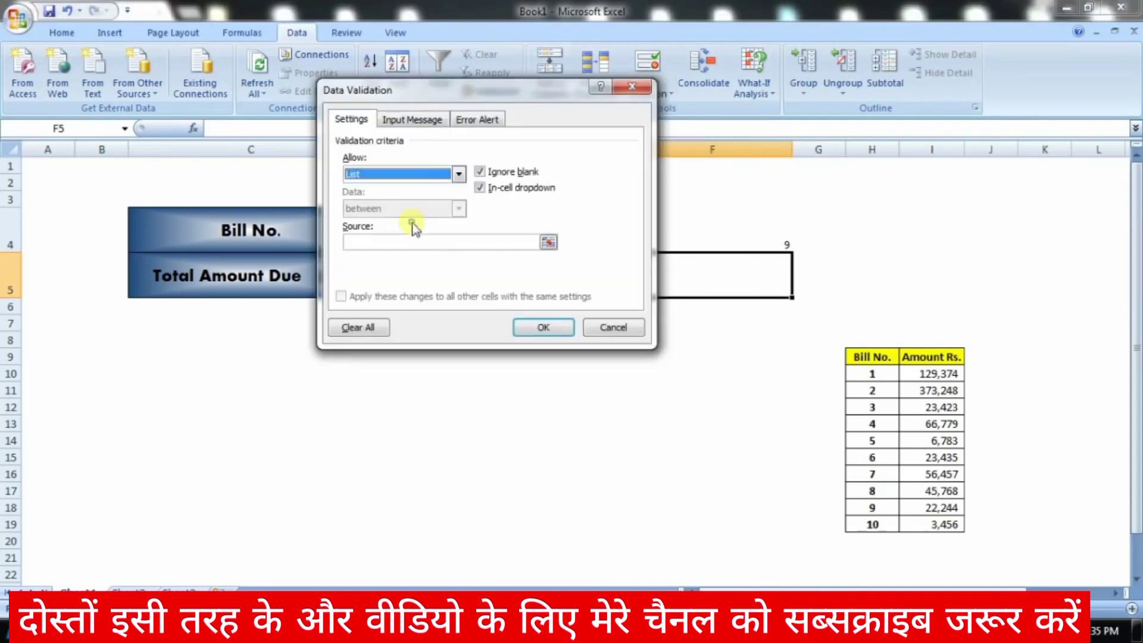
pyautogui.click(427, 244)
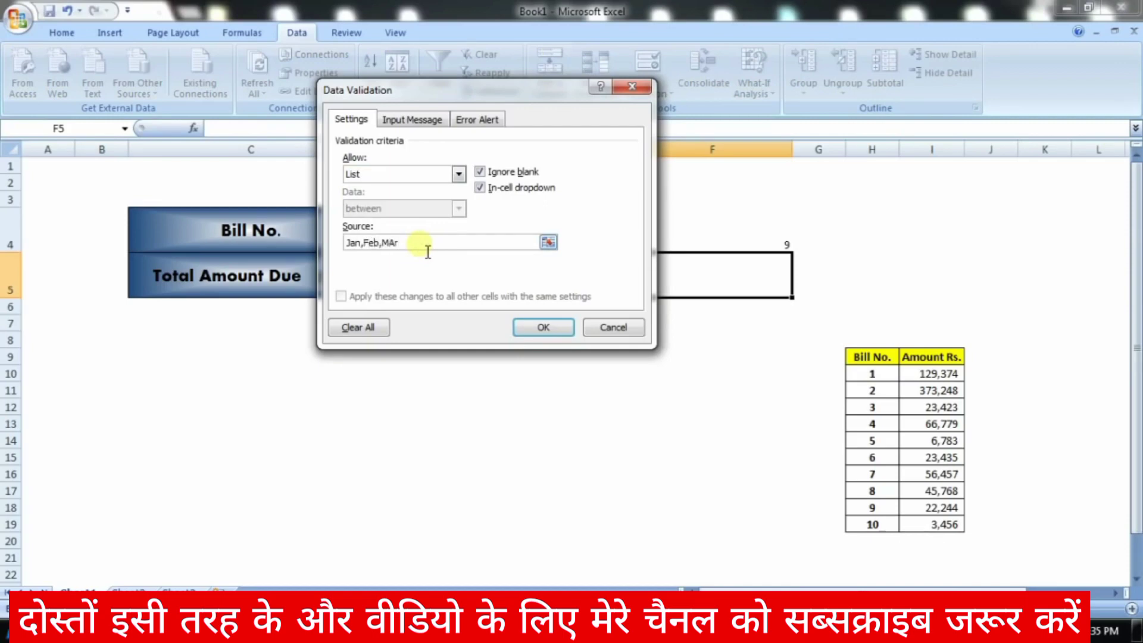
pyautogui.write('Jan,Feb,Mar')
pyautogui.click(562, 327)
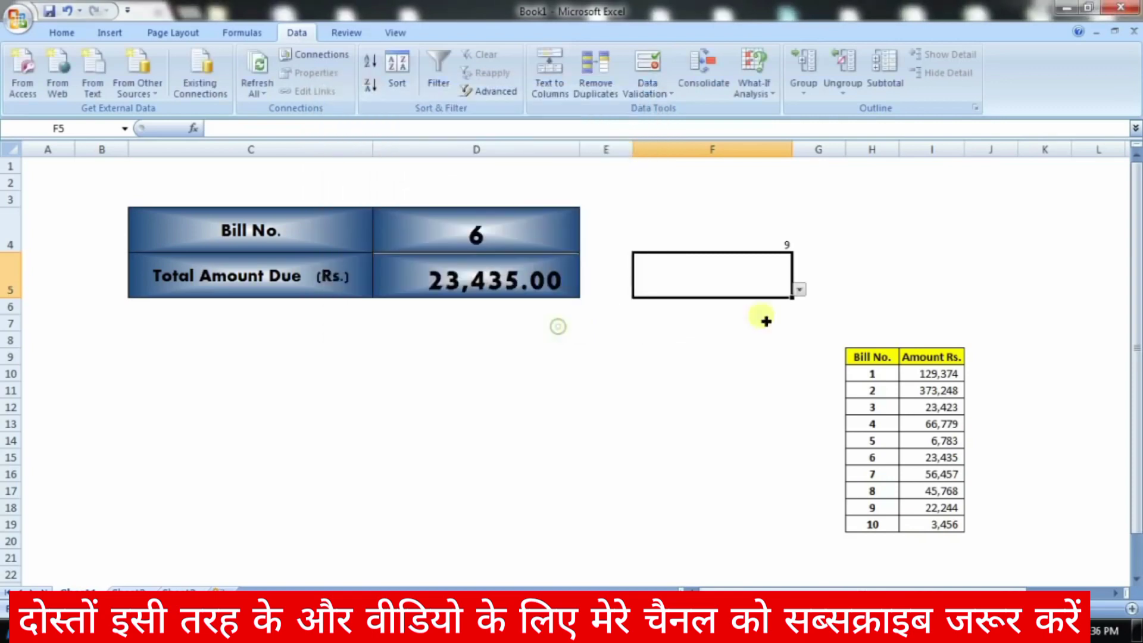
# Step: Try Jan and Feb in F5's drop-down, then settle on Mar
pyautogui.click(799, 290)
pyautogui.click(784, 304)
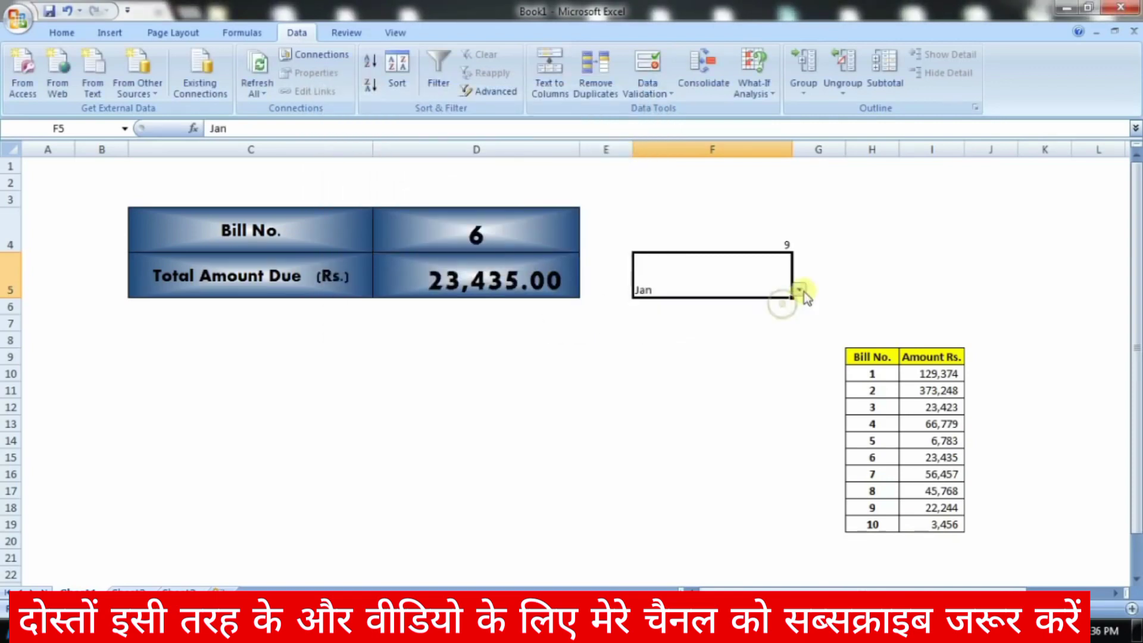
pyautogui.click(799, 290)
pyautogui.click(786, 314)
pyautogui.click(799, 290)
pyautogui.click(775, 325)
pyautogui.click(755, 327)
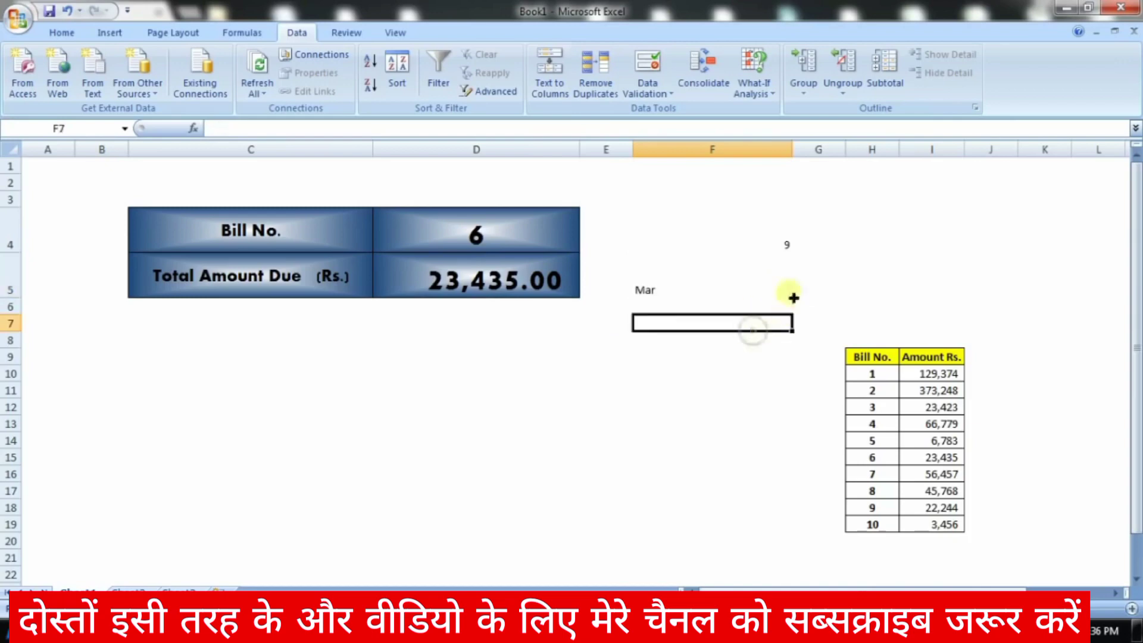
pyautogui.click(783, 288)
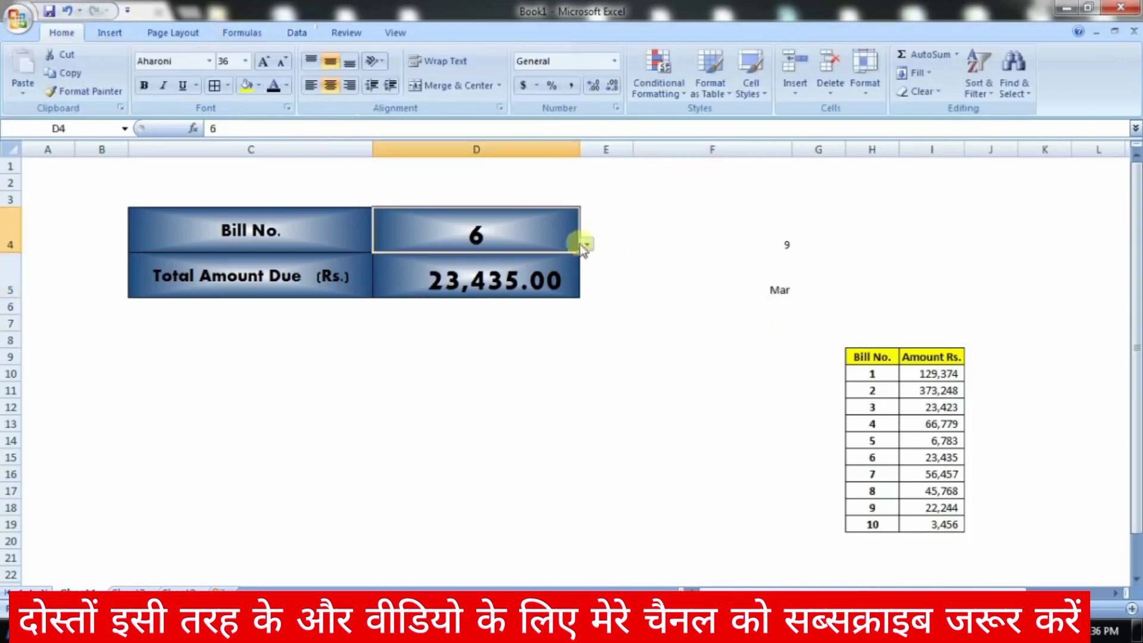
# Step: Choose bill number 3 in D4 and inspect D5's lookup against the bill table
pyautogui.click(634, 287)
pyautogui.click(536, 234)
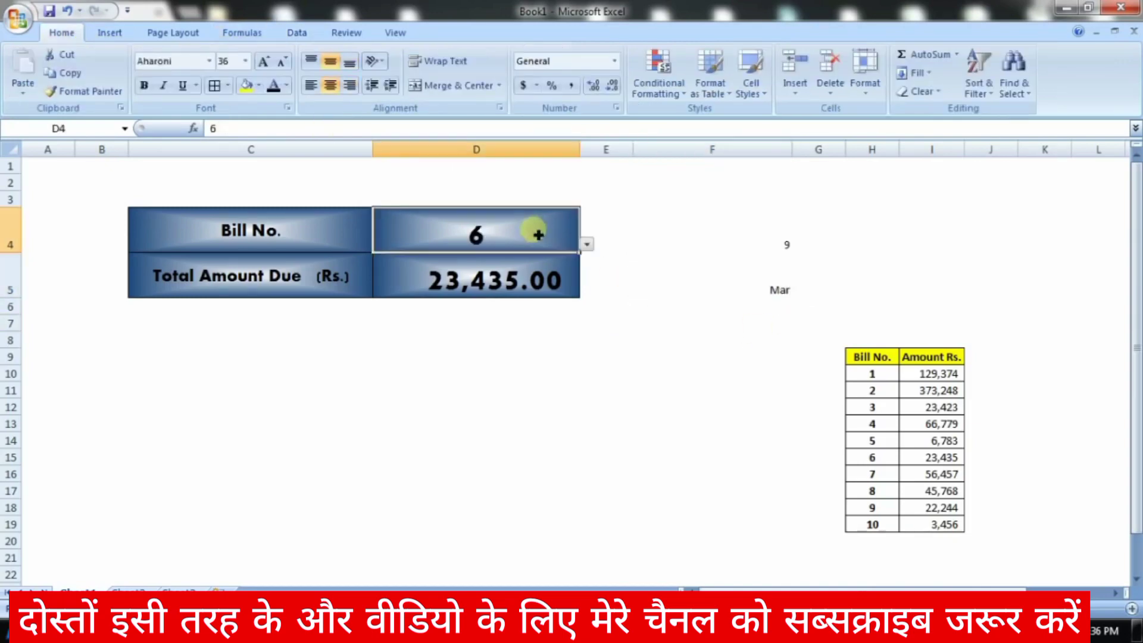
pyautogui.click(589, 244)
pyautogui.moveTo(590, 298); pyautogui.dragTo(587, 262)
pyautogui.click(540, 286)
pyautogui.click(494, 275)
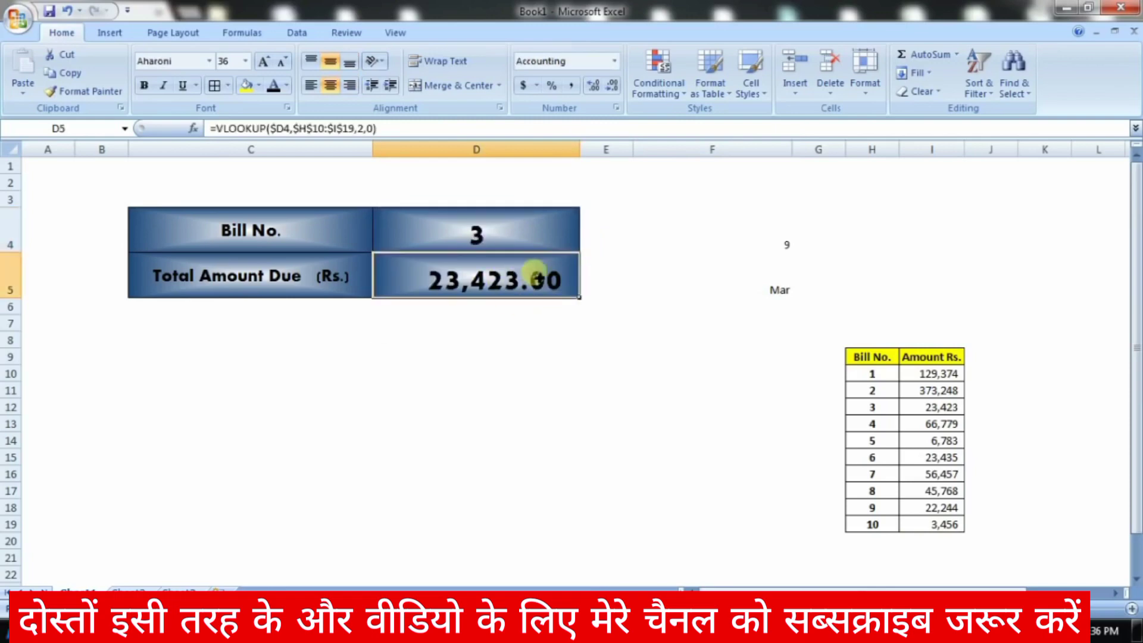
pyautogui.moveTo(874, 373); pyautogui.dragTo(939, 474)
pyautogui.click(564, 281)
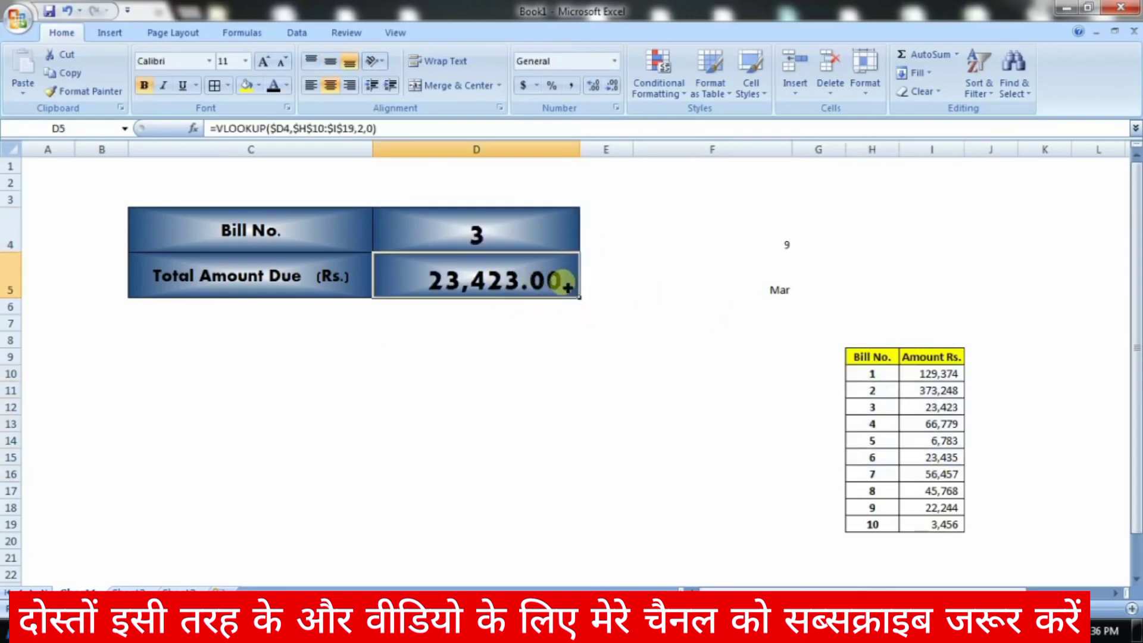
# Step: Choose bill number 1 in D4 and match D5's total to bill 1's amount in I10
pyautogui.click(555, 237)
pyautogui.click(587, 244)
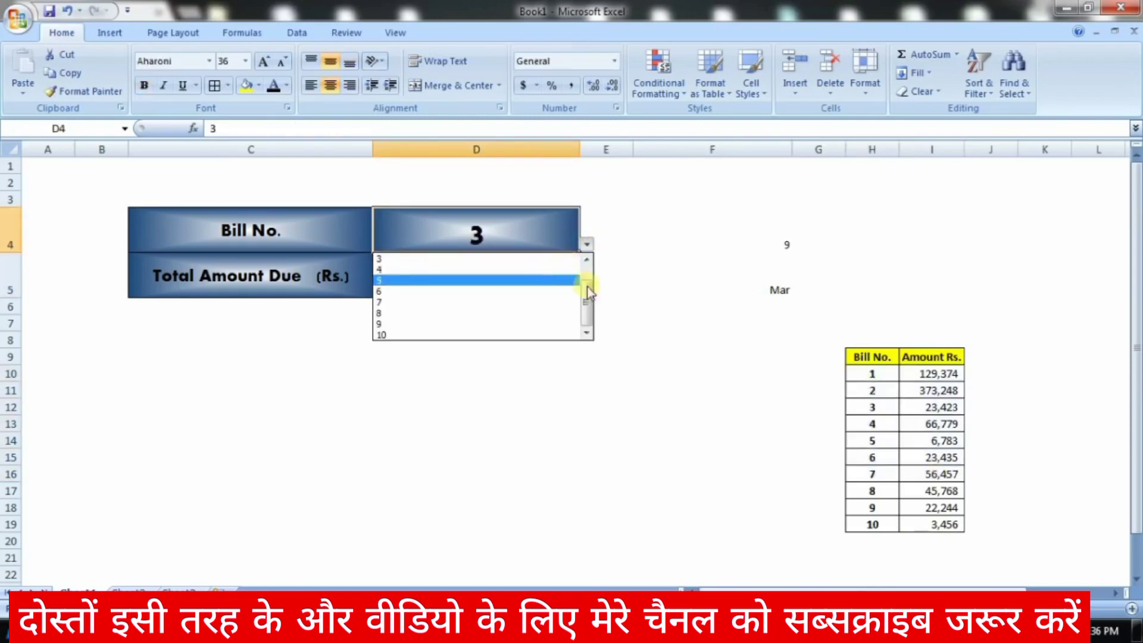
pyautogui.click(542, 262)
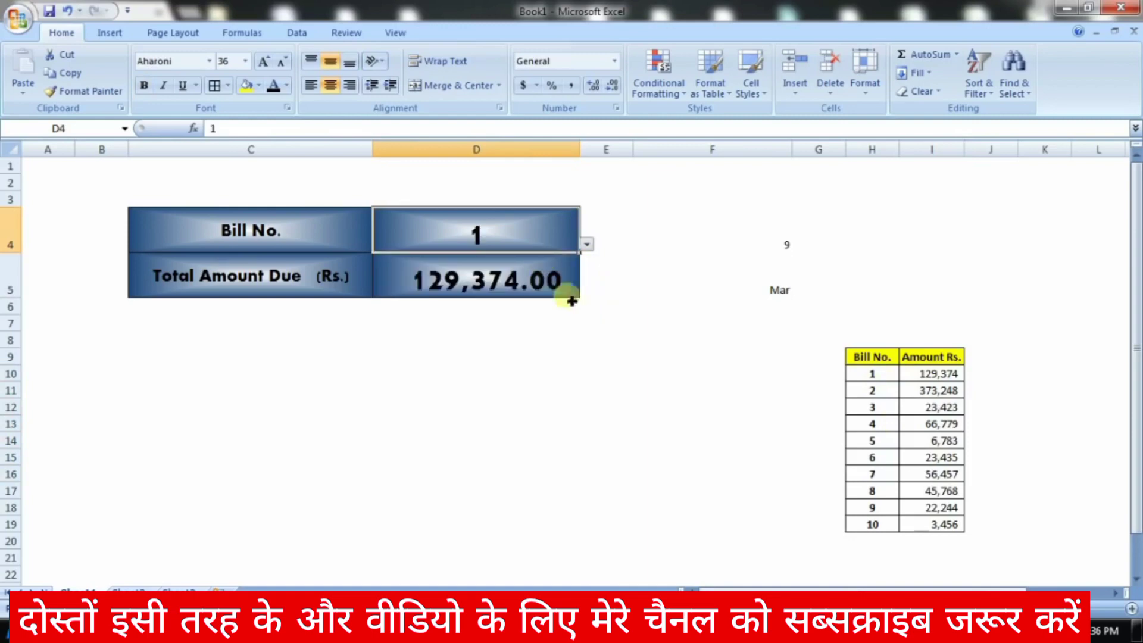
pyautogui.click(567, 295)
pyautogui.click(944, 378)
pyautogui.click(574, 293)
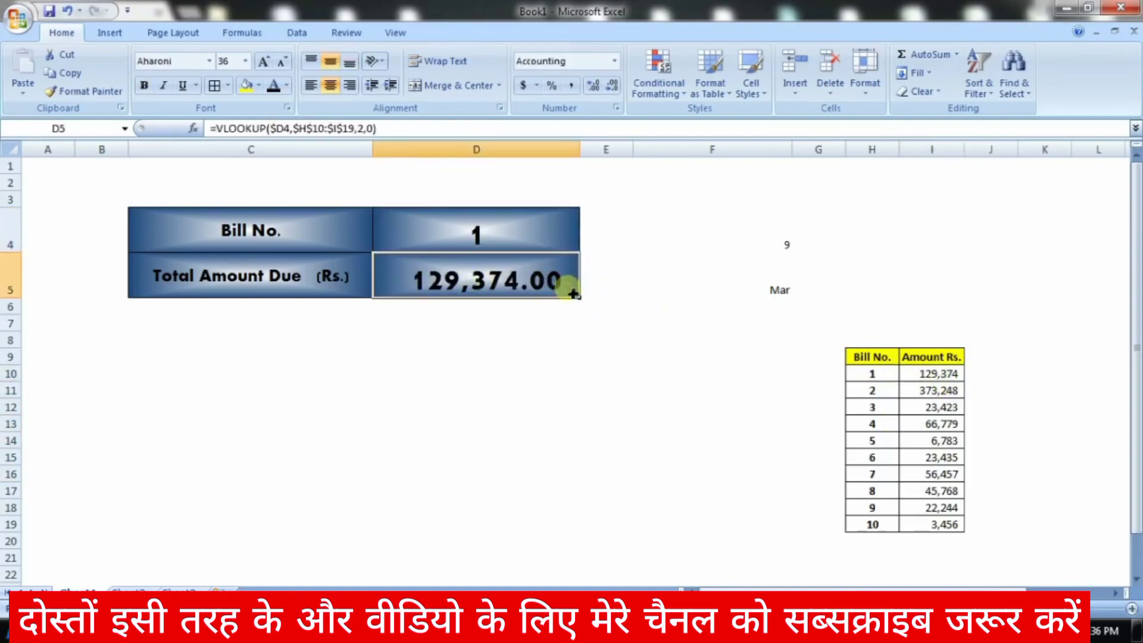
pyautogui.click(522, 355)
pyautogui.click(535, 288)
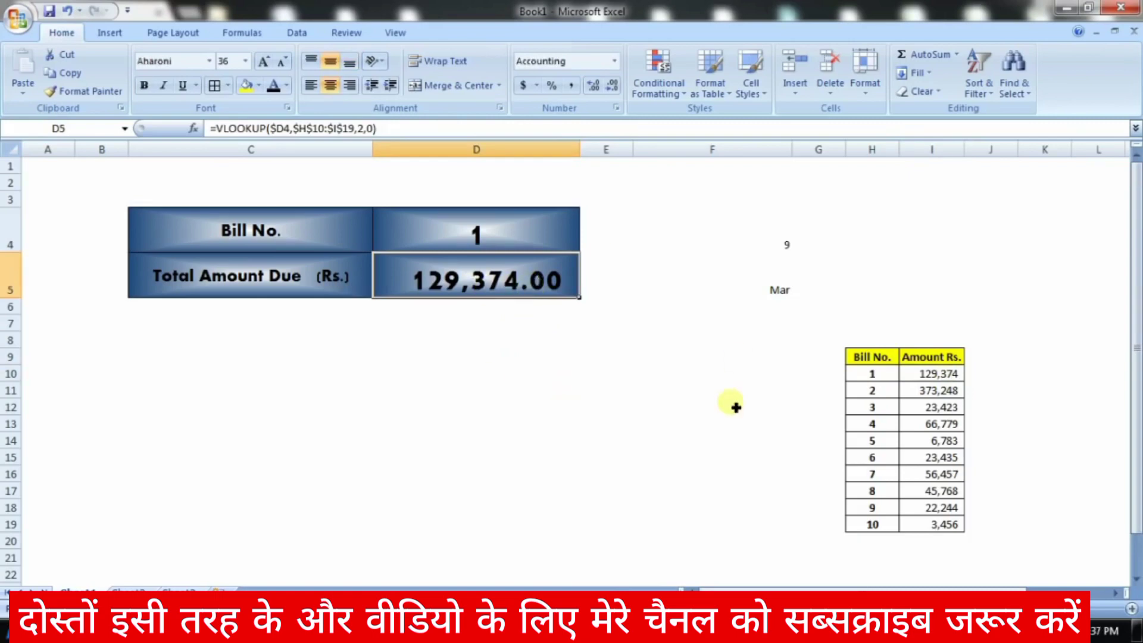
# Step: Replace D5's formula with =VLOOKUP(D4,H10:I19,2,0) and verify the result
pyautogui.press('Delete')
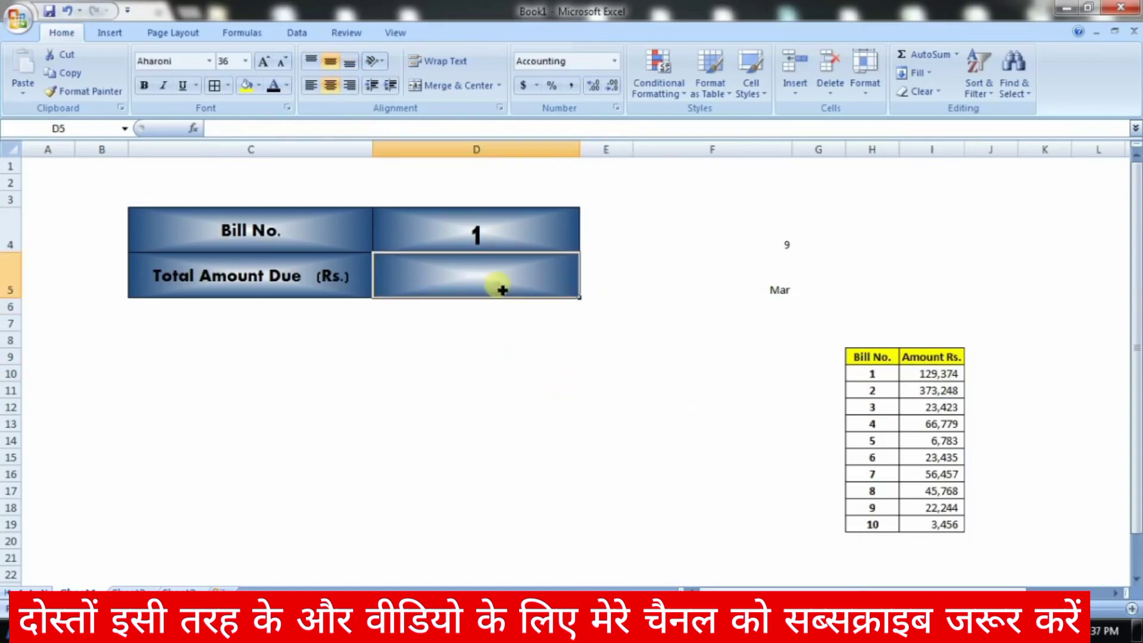
pyautogui.write('=')
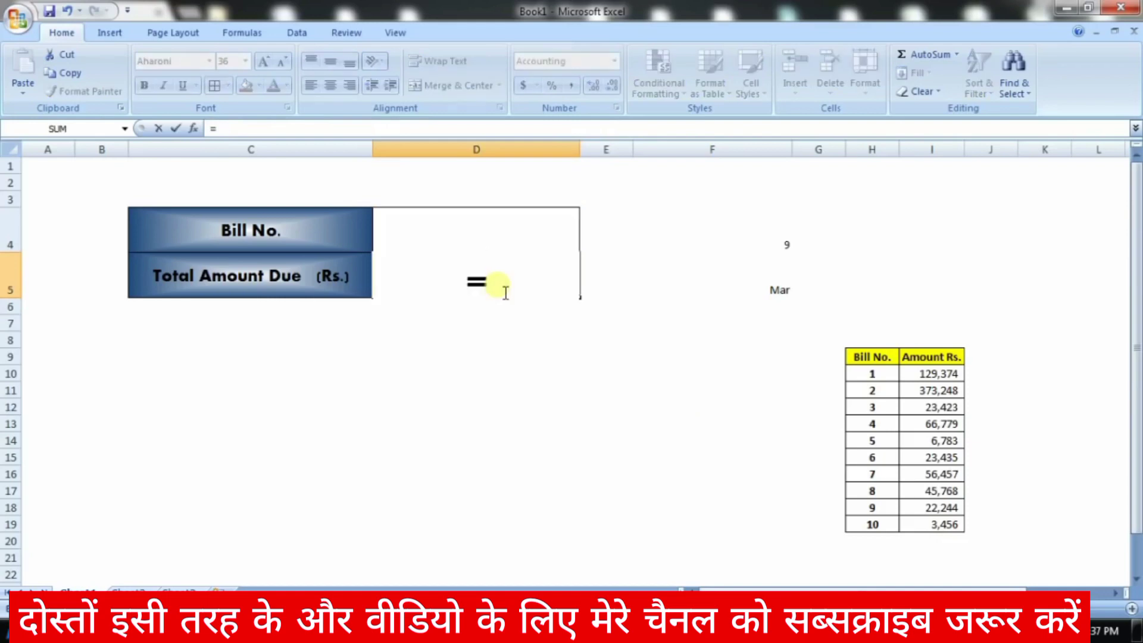
pyautogui.write('vlookup')
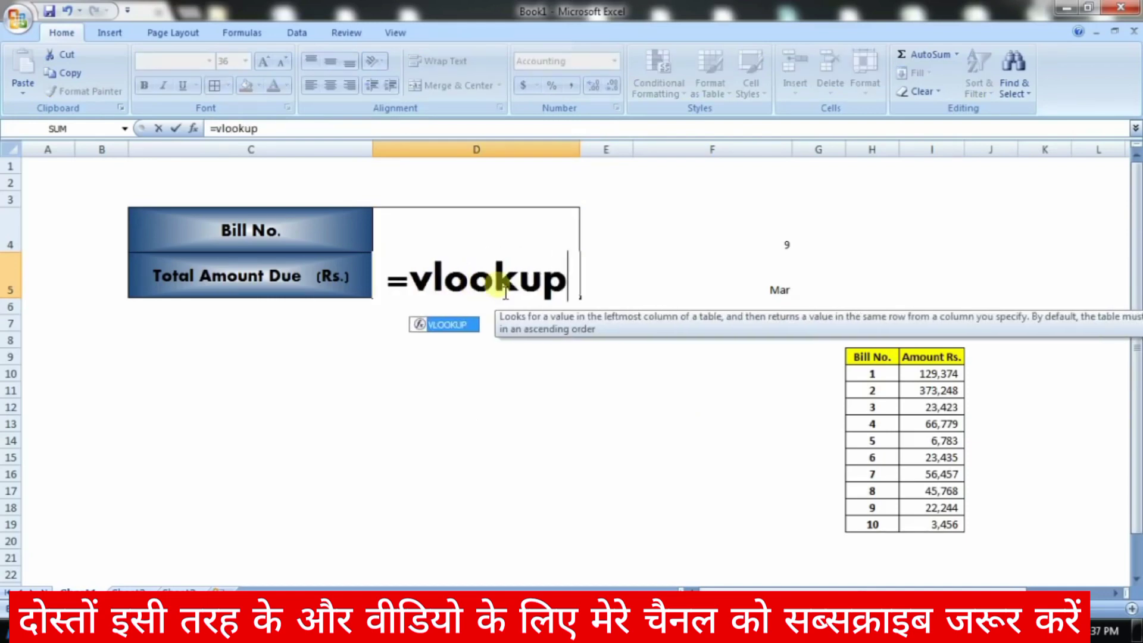
pyautogui.write('(')
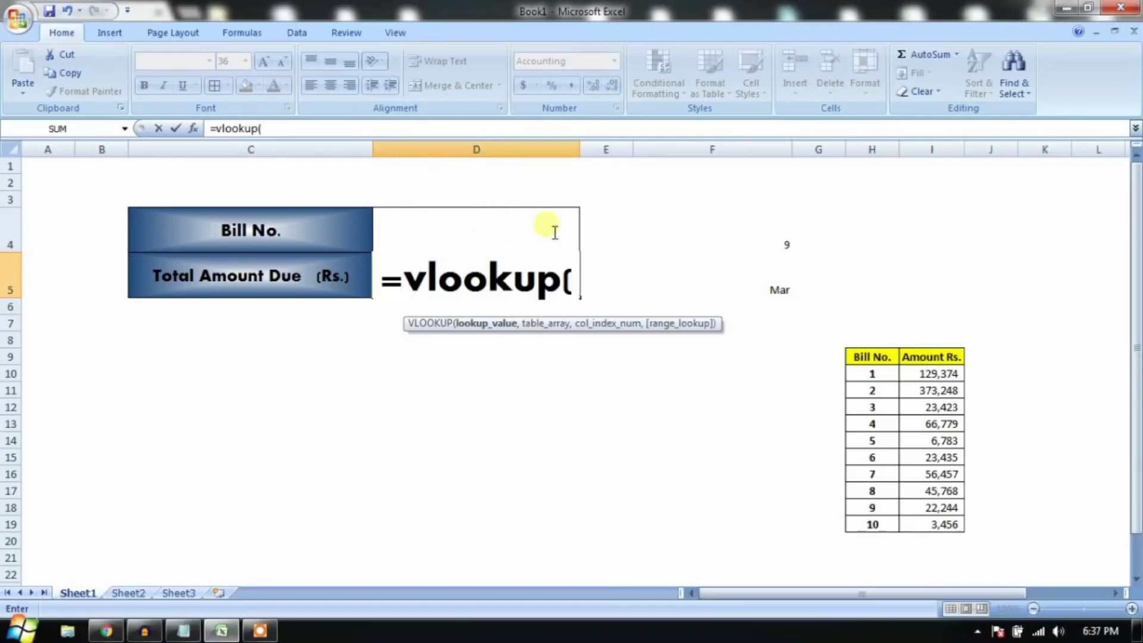
pyautogui.write('d4,')
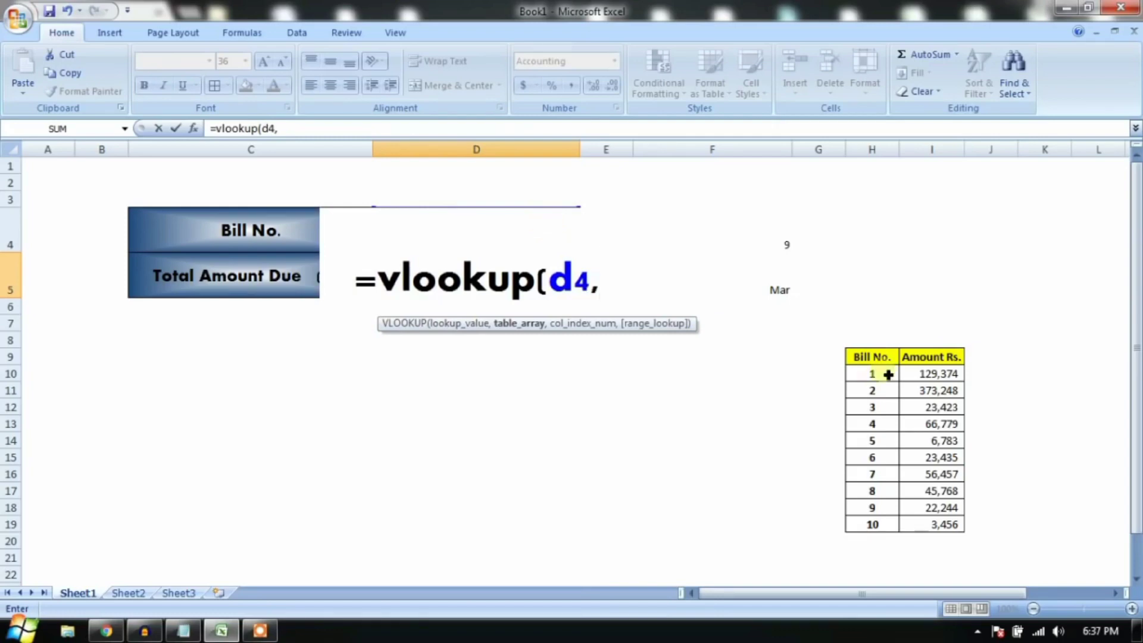
pyautogui.moveTo(872, 373); pyautogui.dragTo(935, 524)
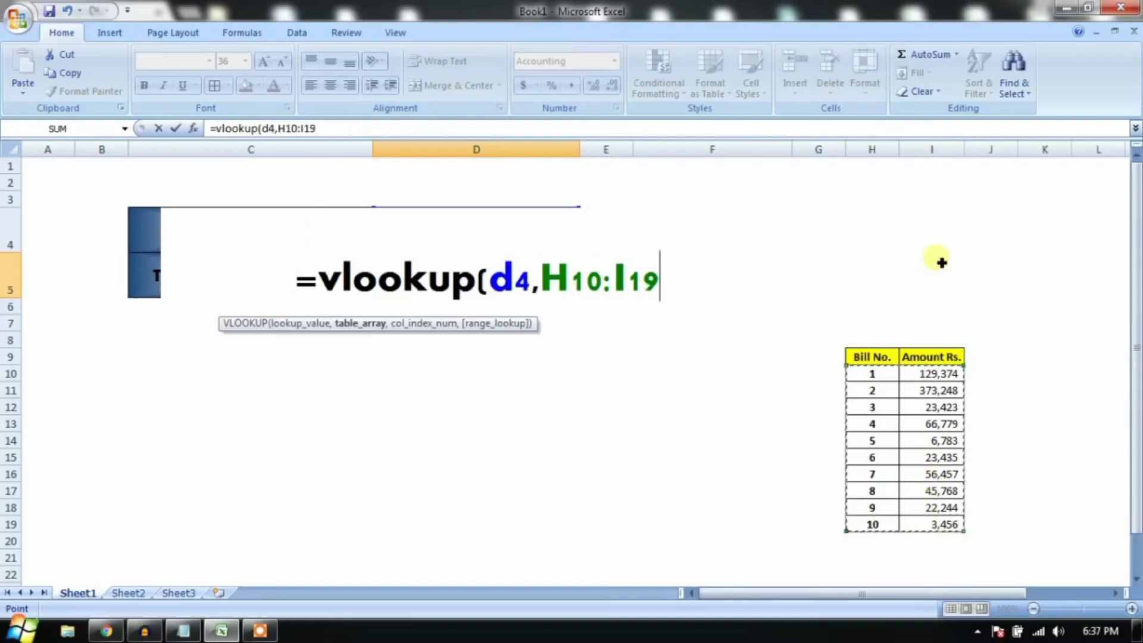
pyautogui.write(',')
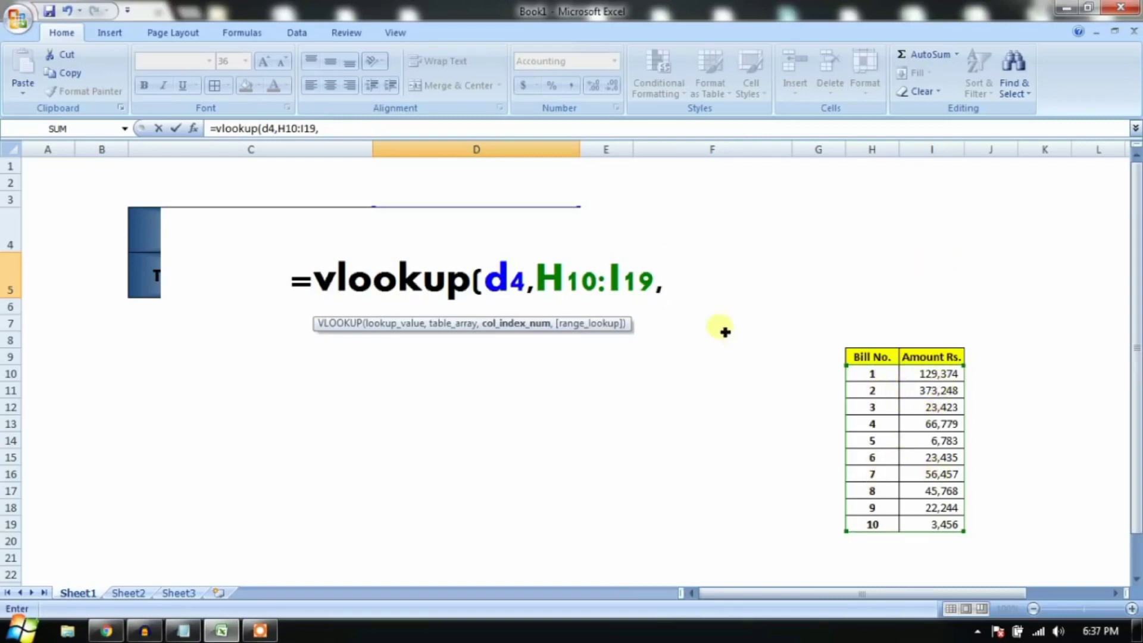
pyautogui.write('2,0')
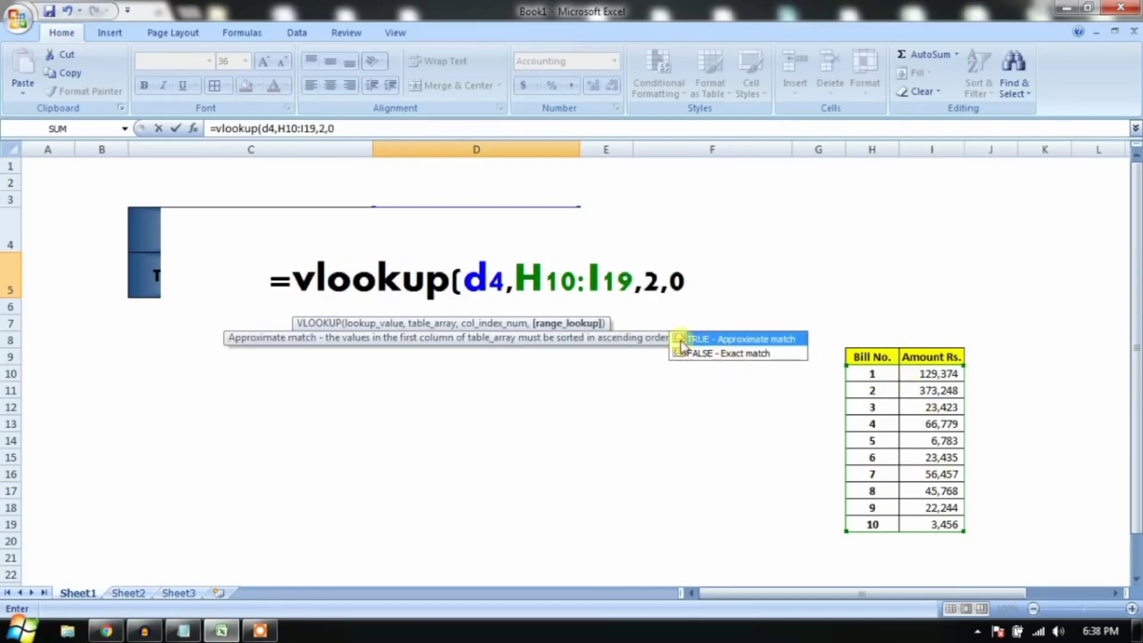
pyautogui.write(')')
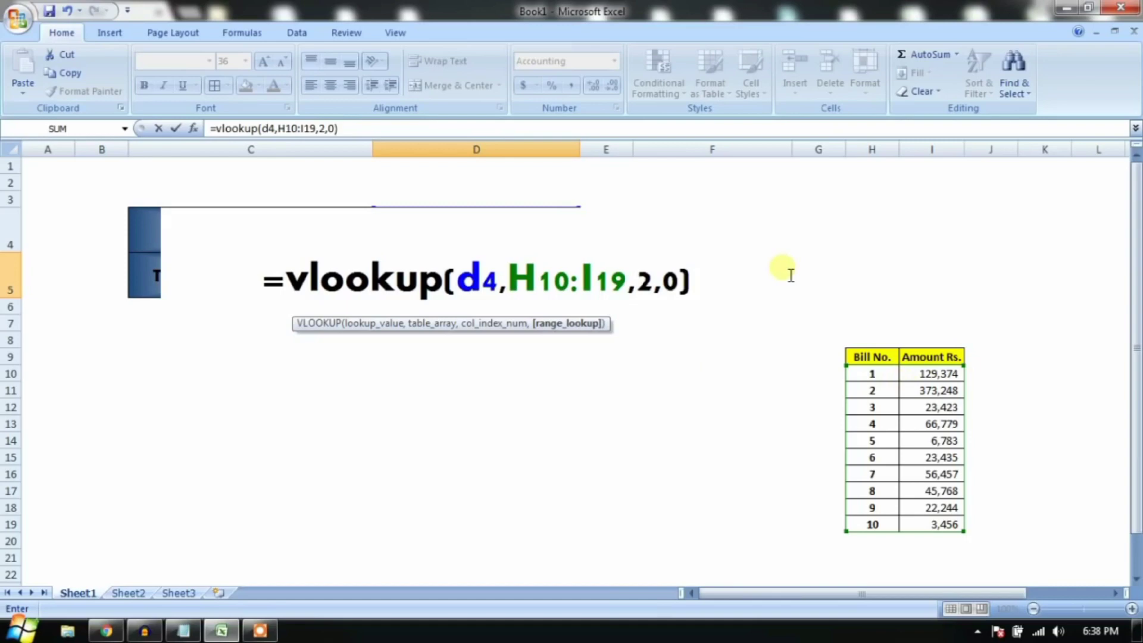
pyautogui.press('Return')
pyautogui.click(500, 276)
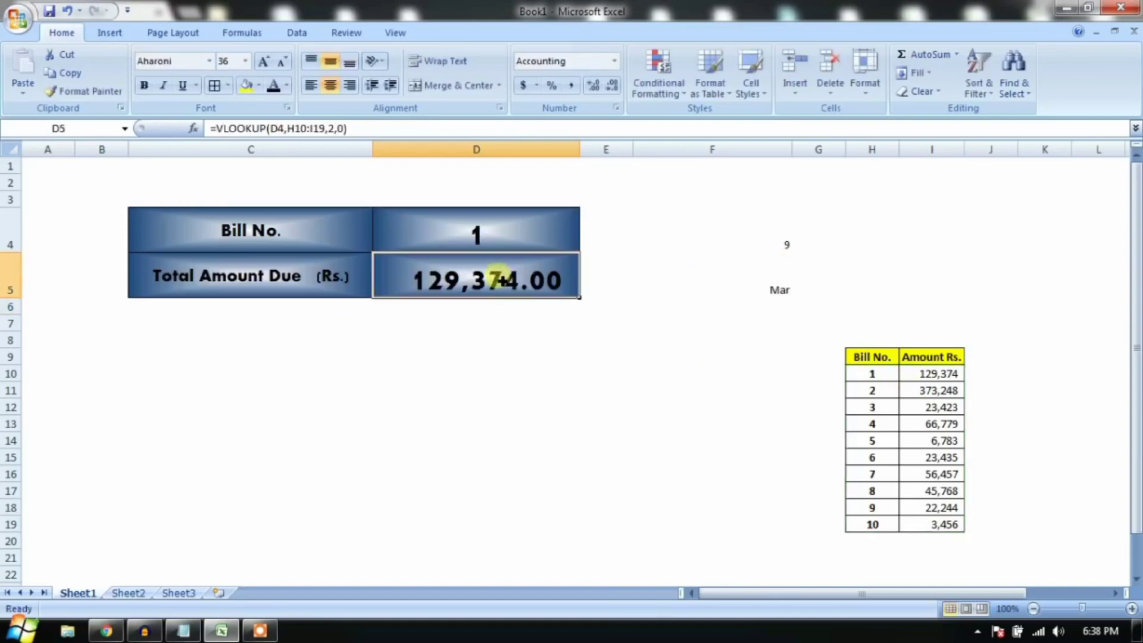
pyautogui.click(549, 249)
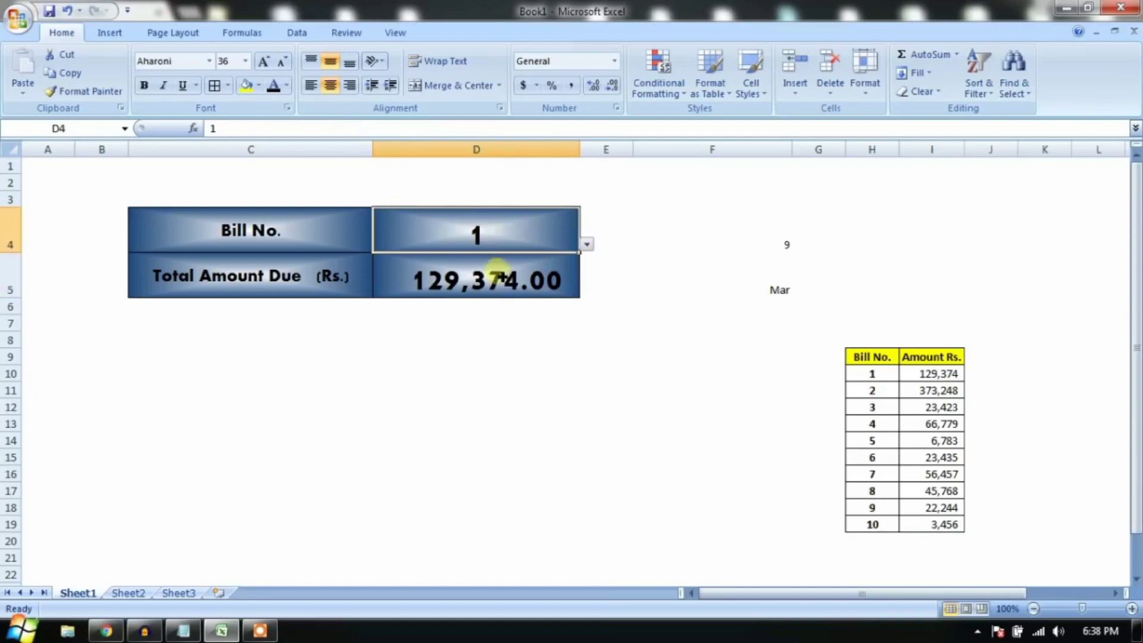
pyautogui.click(504, 284)
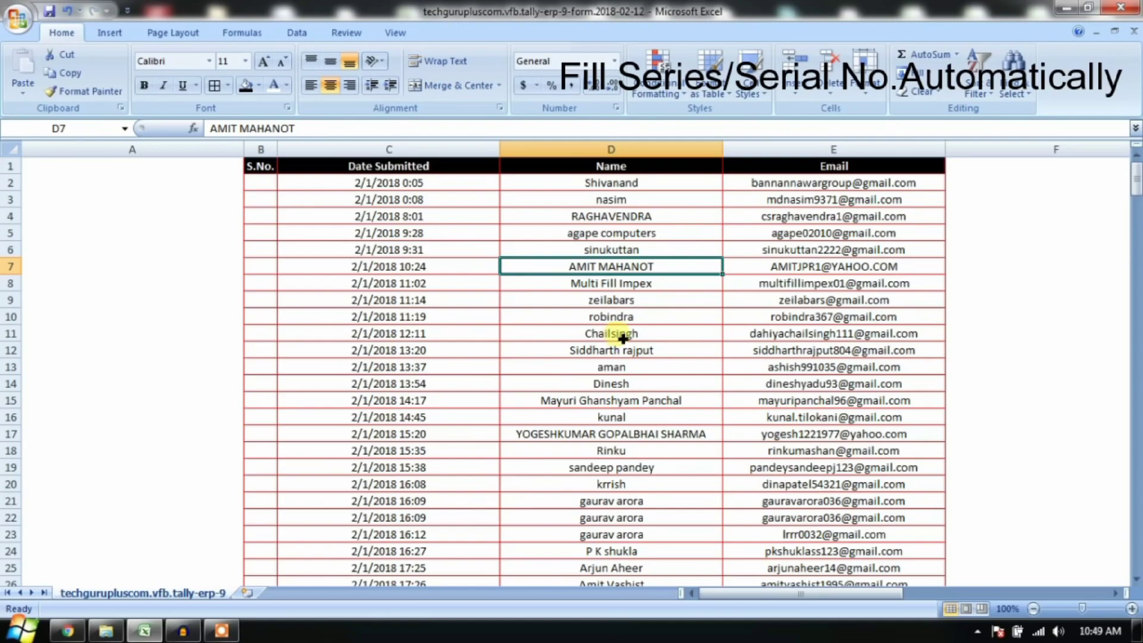
# Step: Enter 1 in B2 and 2 in B3, then drag the series partway down column B
pyautogui.scroll(-17, 622, 338)
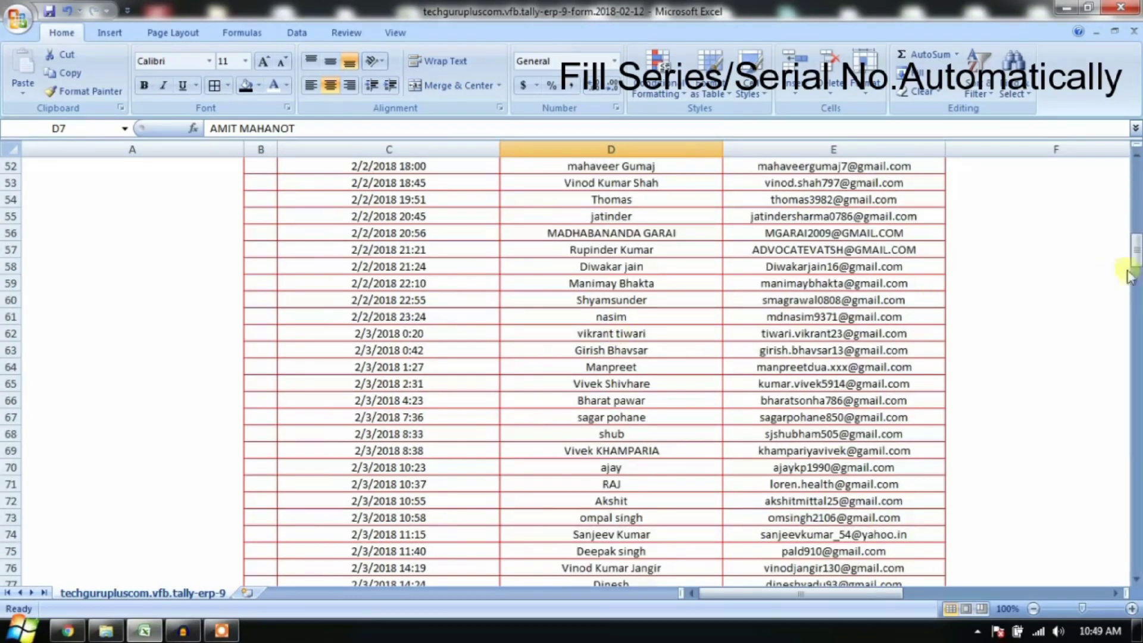
pyautogui.moveTo(1130, 276); pyautogui.dragTo(1138, 189)
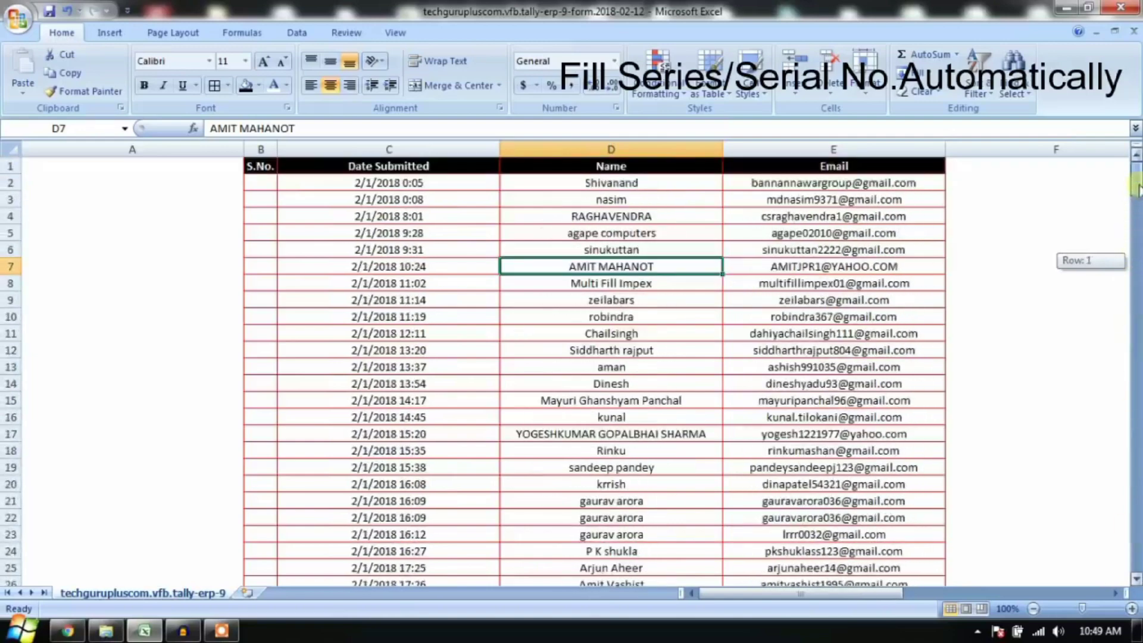
pyautogui.moveTo(265, 181); pyautogui.dragTo(271, 207)
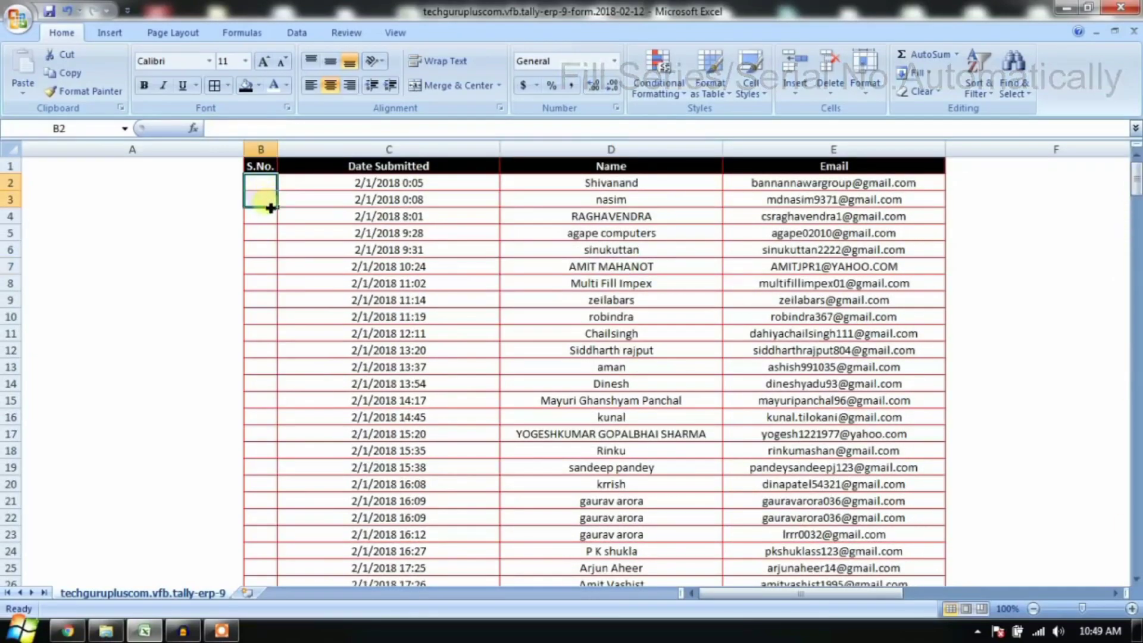
pyautogui.click(270, 184)
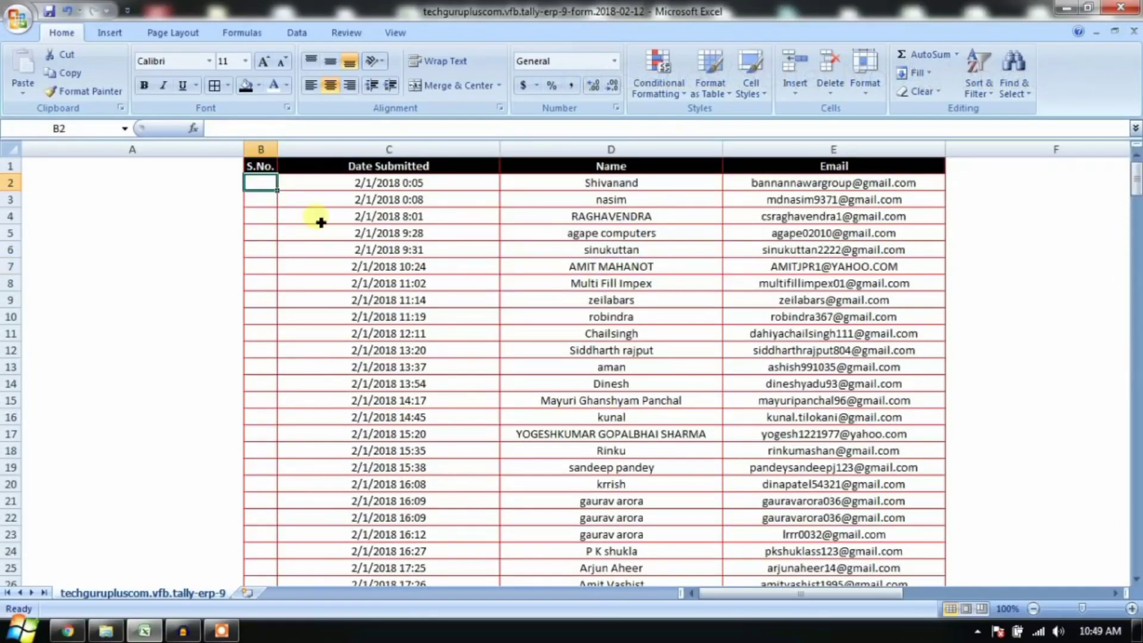
pyautogui.write('1')
pyautogui.click(306, 248)
pyautogui.click(273, 203)
pyautogui.write('2')
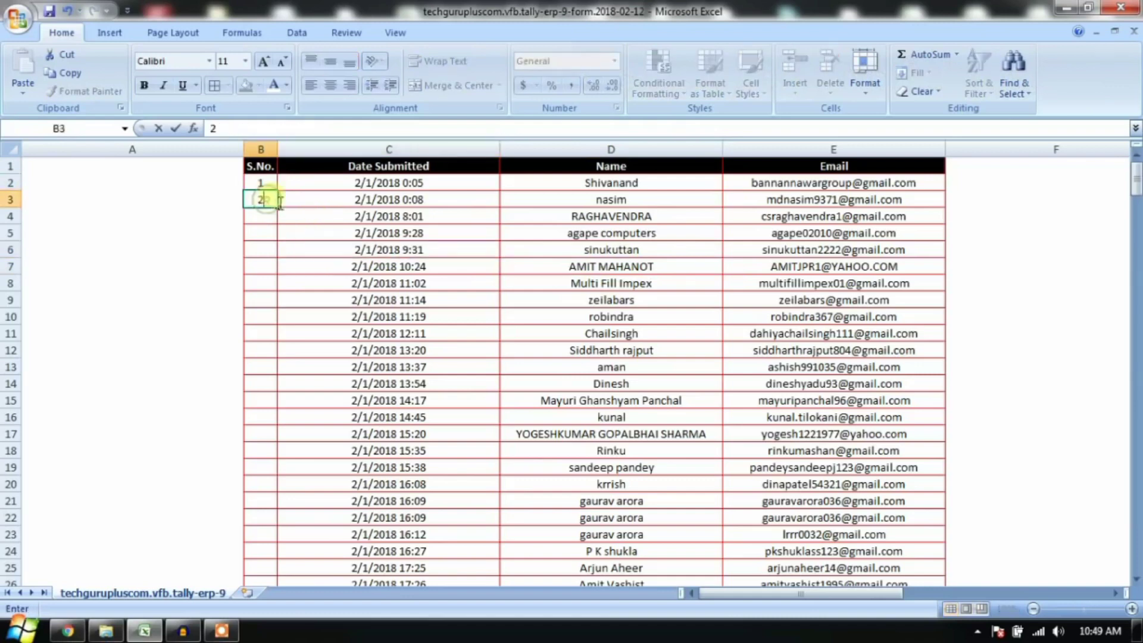
pyautogui.click(272, 183)
pyautogui.moveTo(277, 187); pyautogui.dragTo(286, 432)
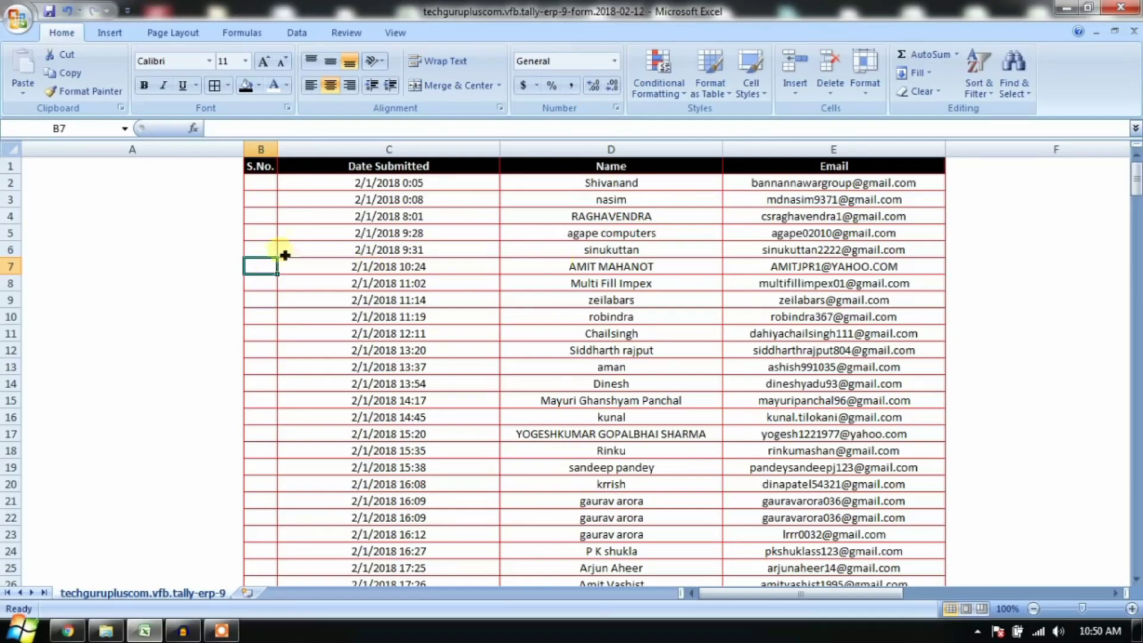
# Step: Re-enter 1 and 2 in B2:B3 and fill the serial numbers down to row 294
pyautogui.click(264, 191)
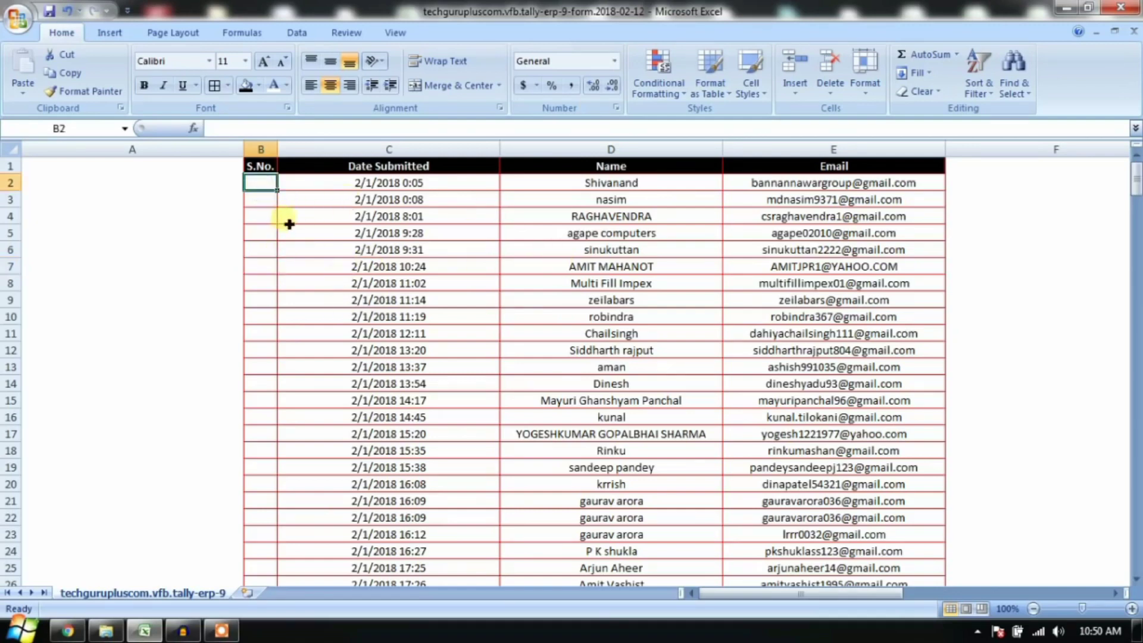
pyautogui.write('1')
pyautogui.press('Return')
pyautogui.write('2')
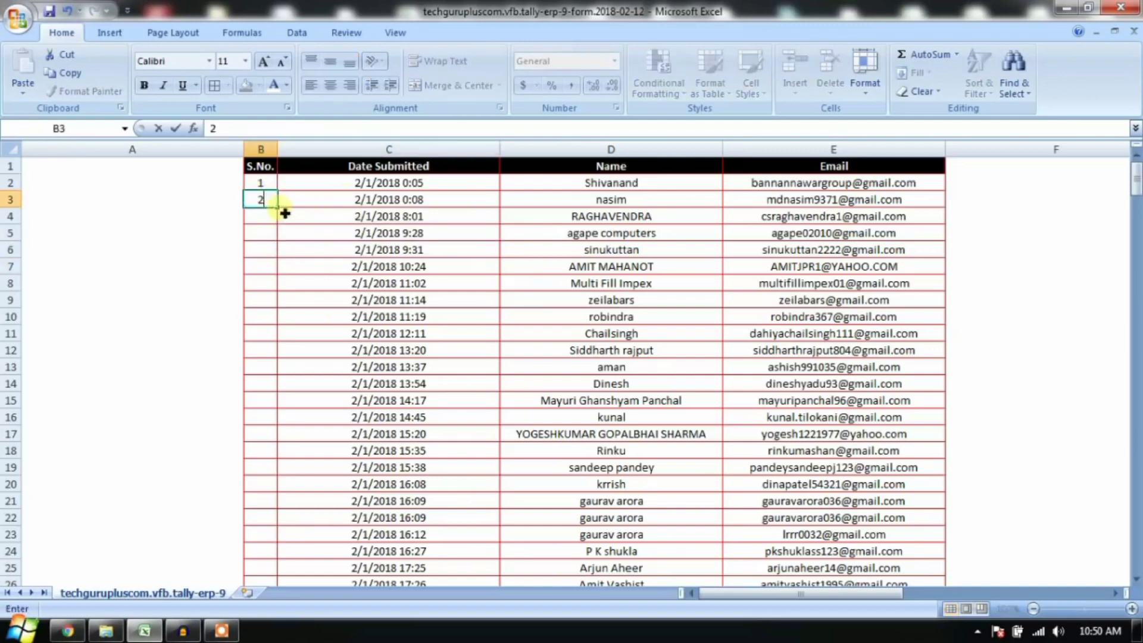
pyautogui.click(286, 215)
pyautogui.moveTo(261, 185); pyautogui.dragTo(268, 206)
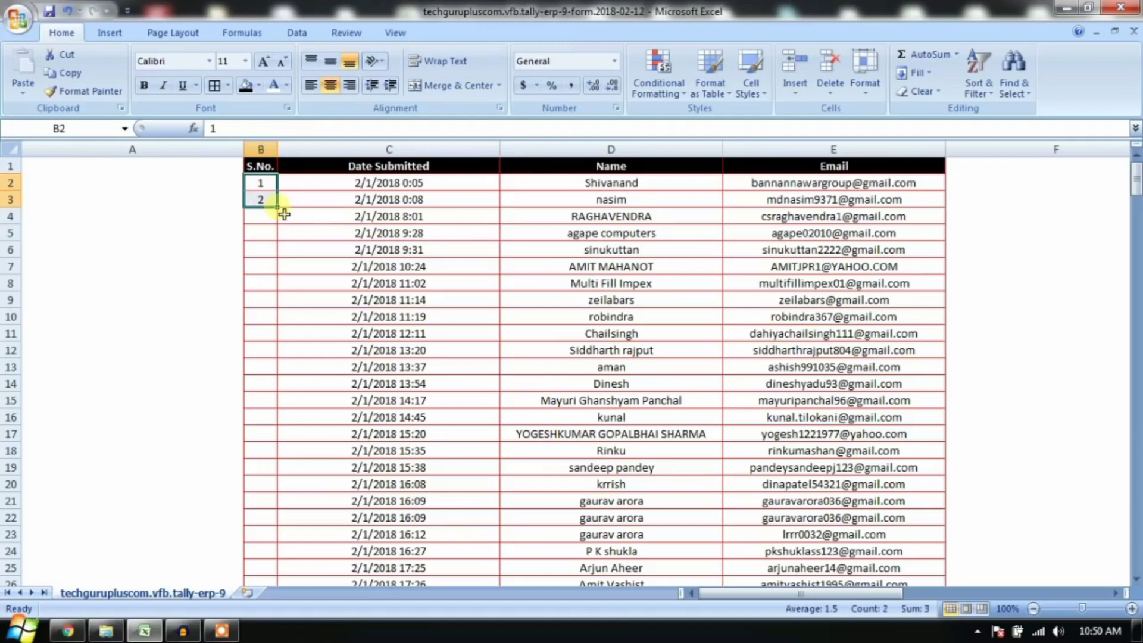
pyautogui.doubleClick(284, 213)
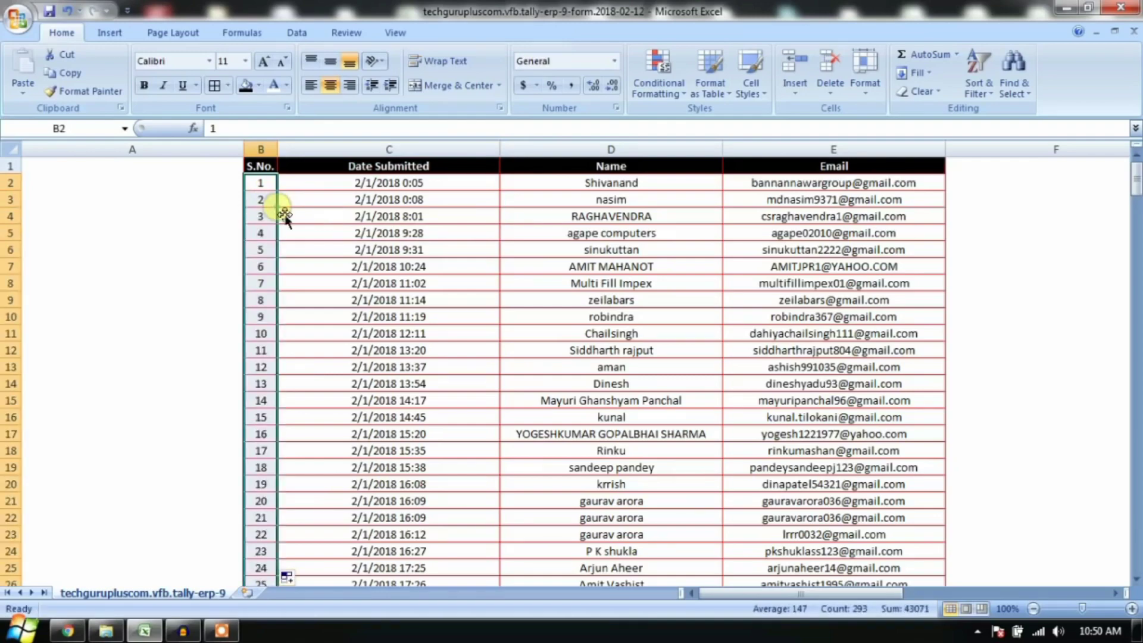
pyautogui.scroll(-20, 279, 236)
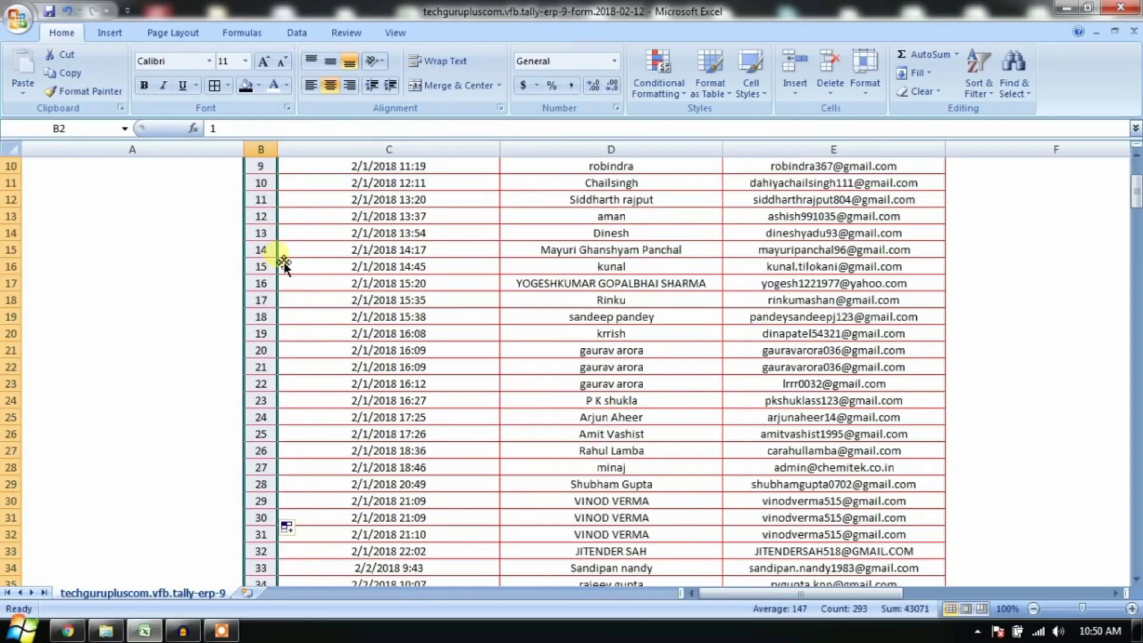
pyautogui.scroll(-20, 284, 265)
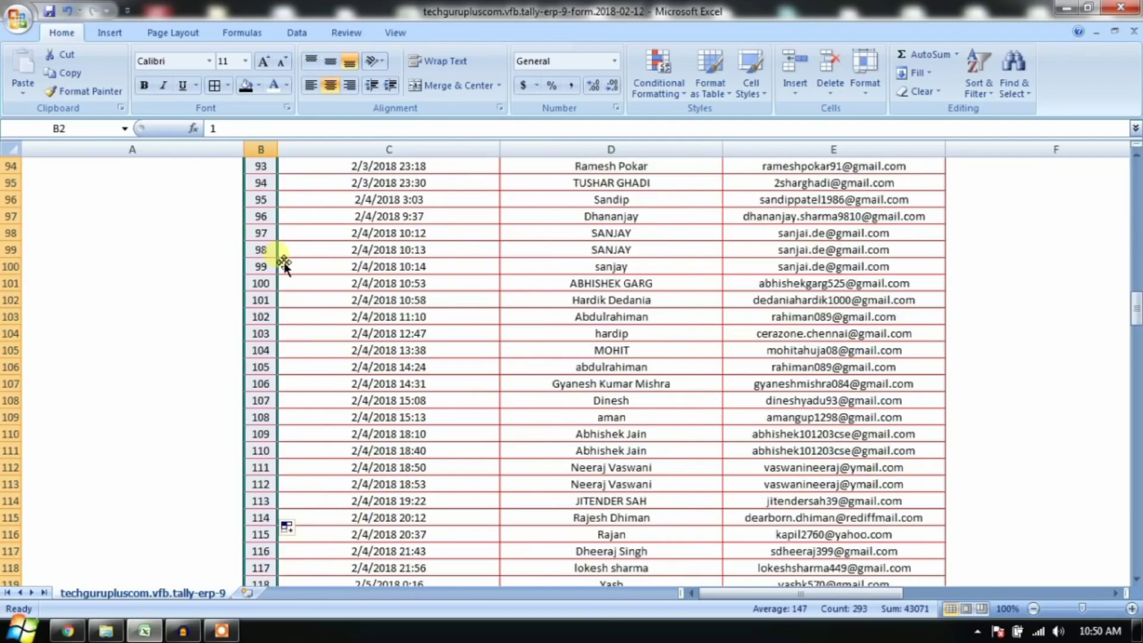
pyautogui.scroll(-20, 284, 265)
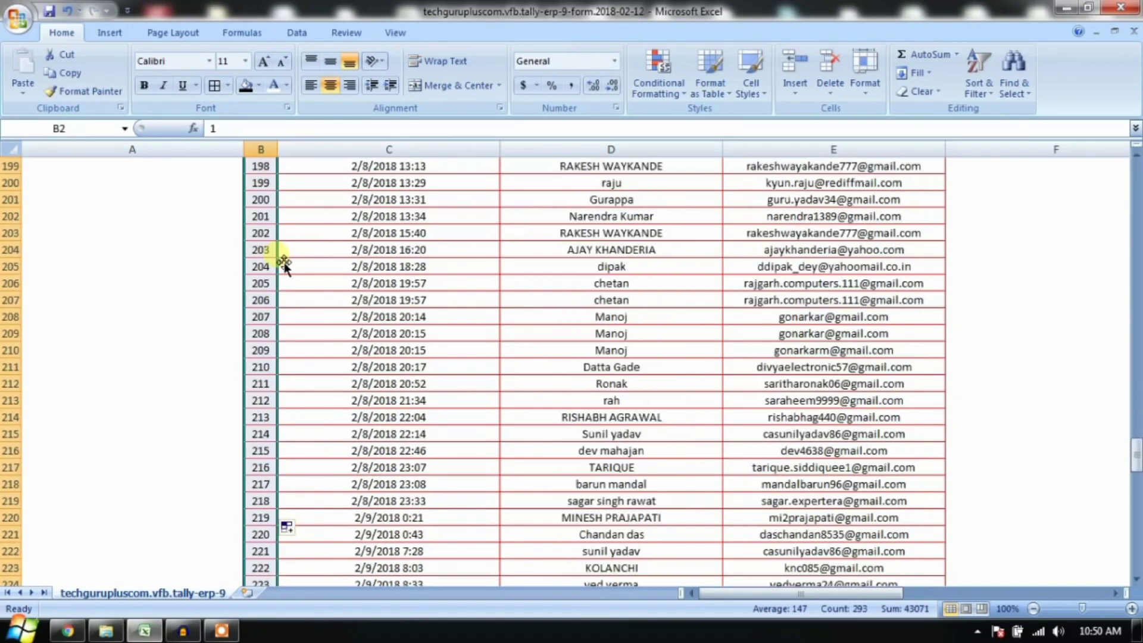
pyautogui.scroll(-7, 284, 265)
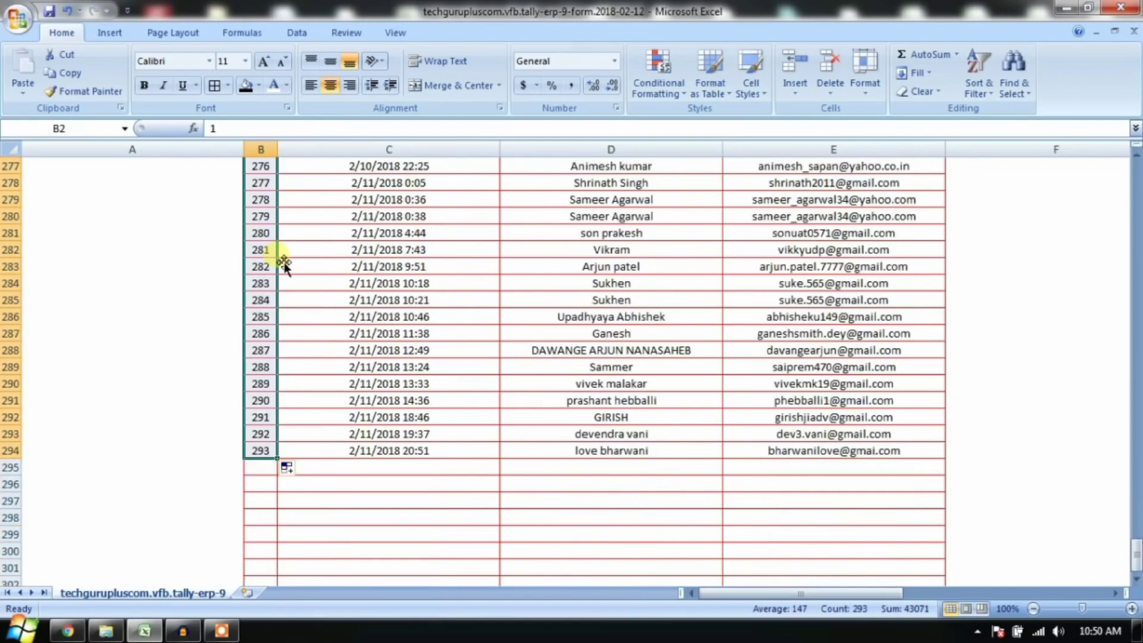
pyautogui.click(416, 350)
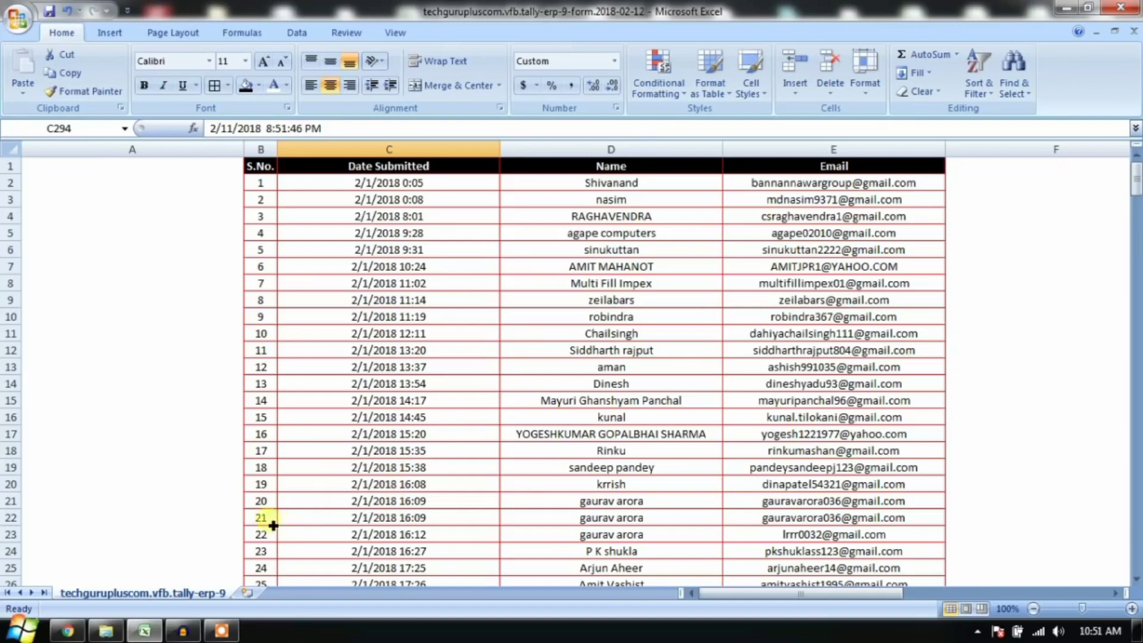
# Step: Clear the date in C22 and the serial numbers from B4 downward
pyautogui.moveTo(273, 526); pyautogui.dragTo(319, 519)
pyautogui.click(340, 522)
pyautogui.press('Delete')
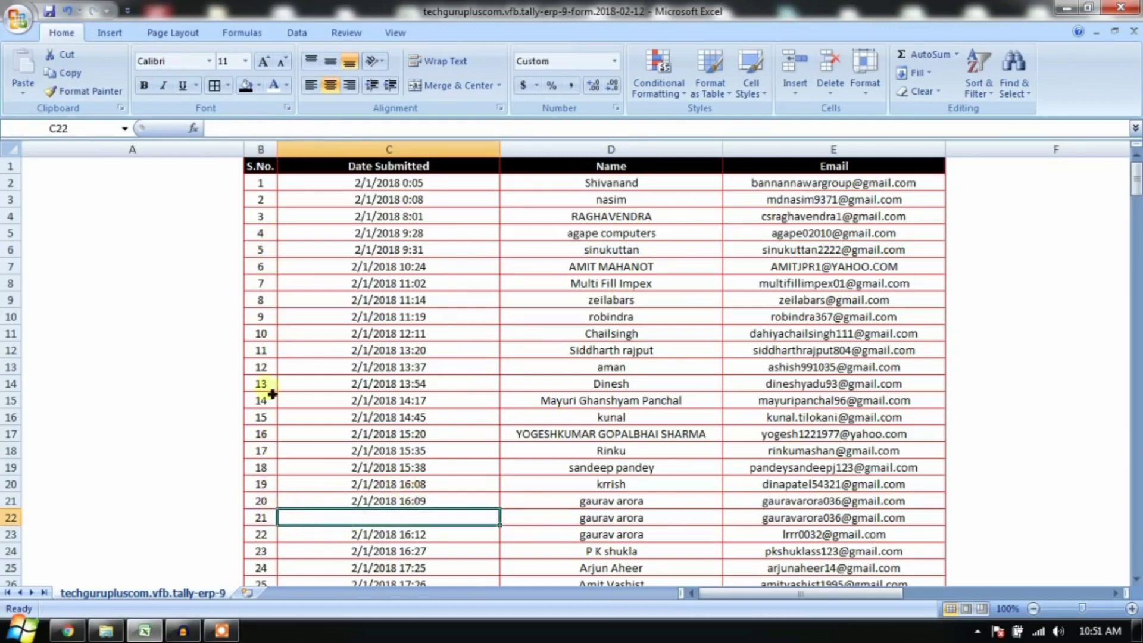
pyautogui.click(262, 218)
pyautogui.hotkey('ctrl', 'shift', 'Down')
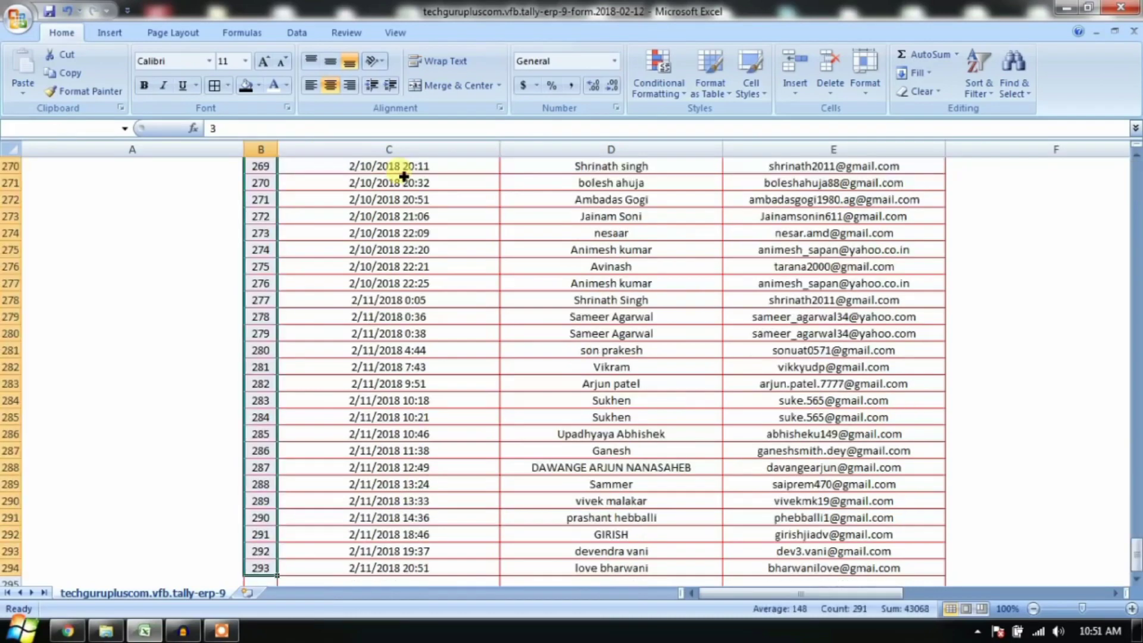
pyautogui.press('Delete')
pyautogui.hotkey('ctrl', 'BackSpace')
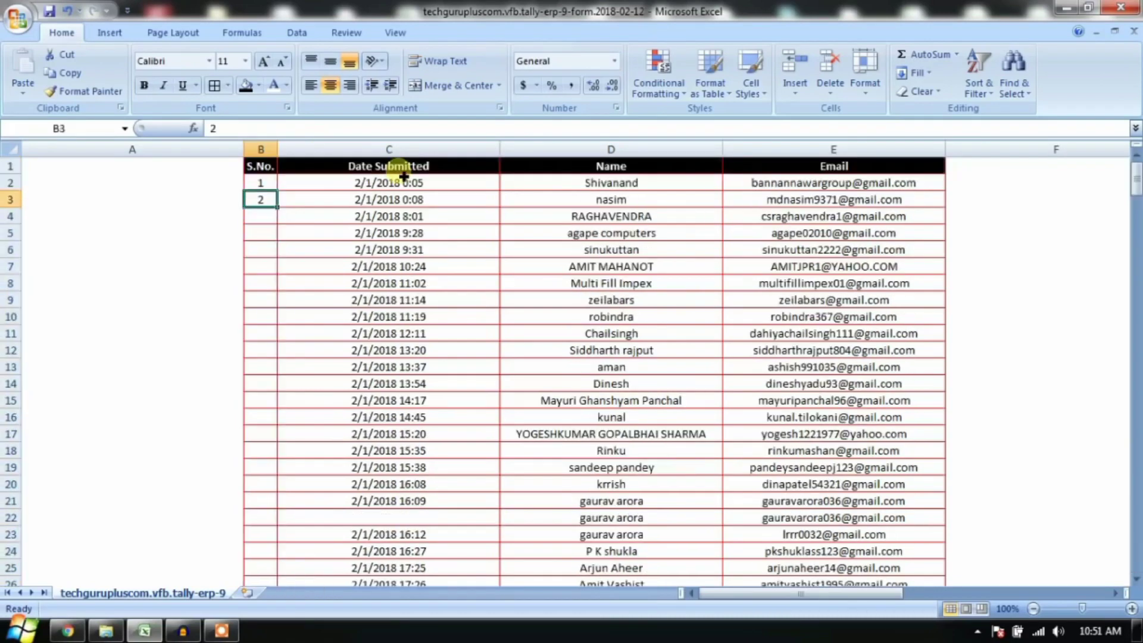
# Step: Refill the S.No. series from the 1 and 2 in B2:B3 down to row 22
pyautogui.moveTo(260, 183); pyautogui.dragTo(260, 199)
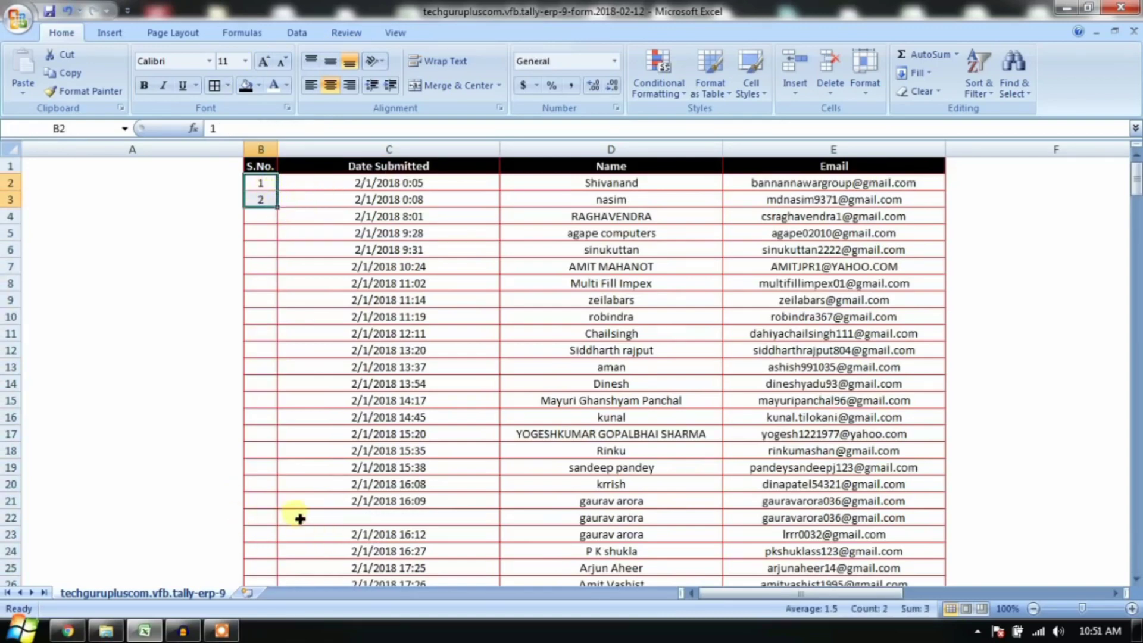
pyautogui.moveTo(284, 519); pyautogui.dragTo(381, 515)
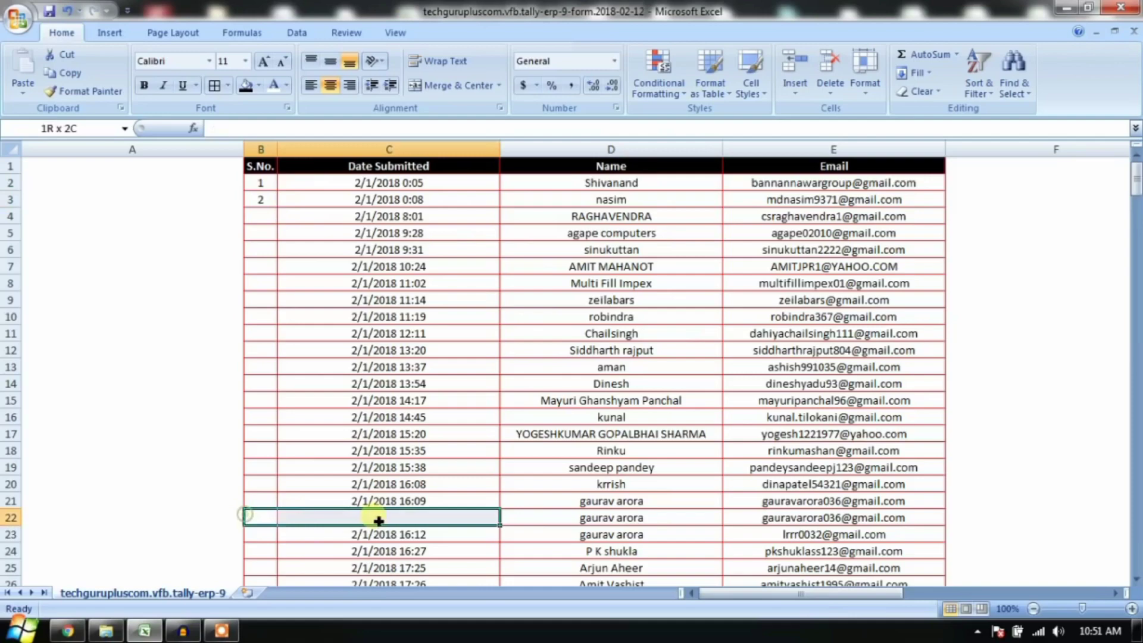
pyautogui.moveTo(260, 183); pyautogui.dragTo(266, 200)
pyautogui.doubleClick(278, 209)
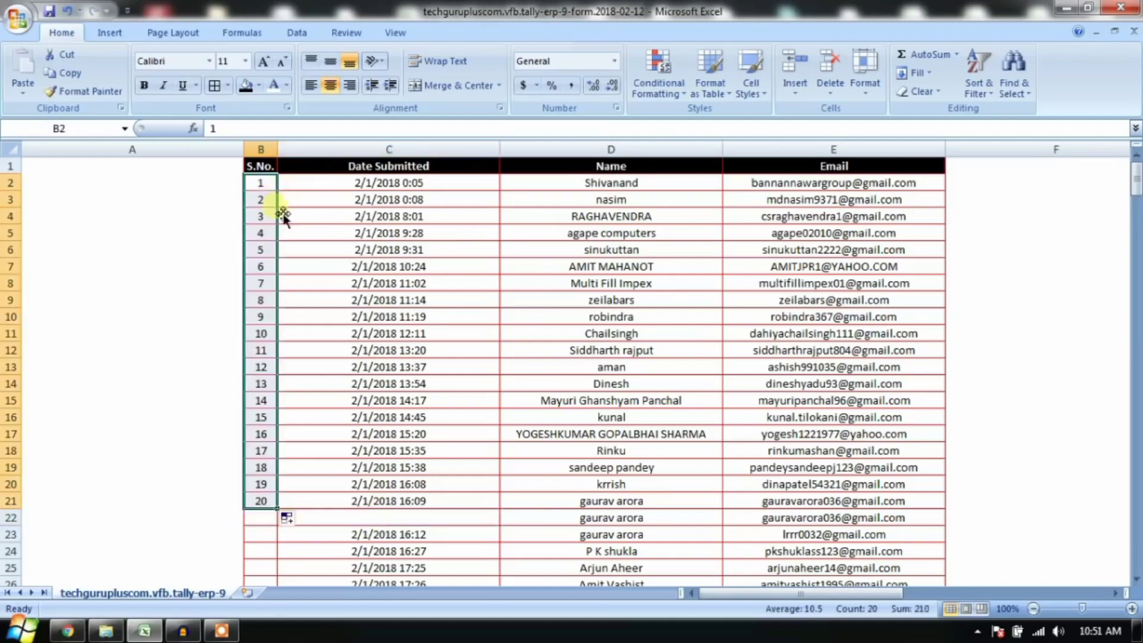
pyautogui.click(327, 402)
# Step: Enter a dot (.) in the empty date cell C22
pyautogui.click(387, 524)
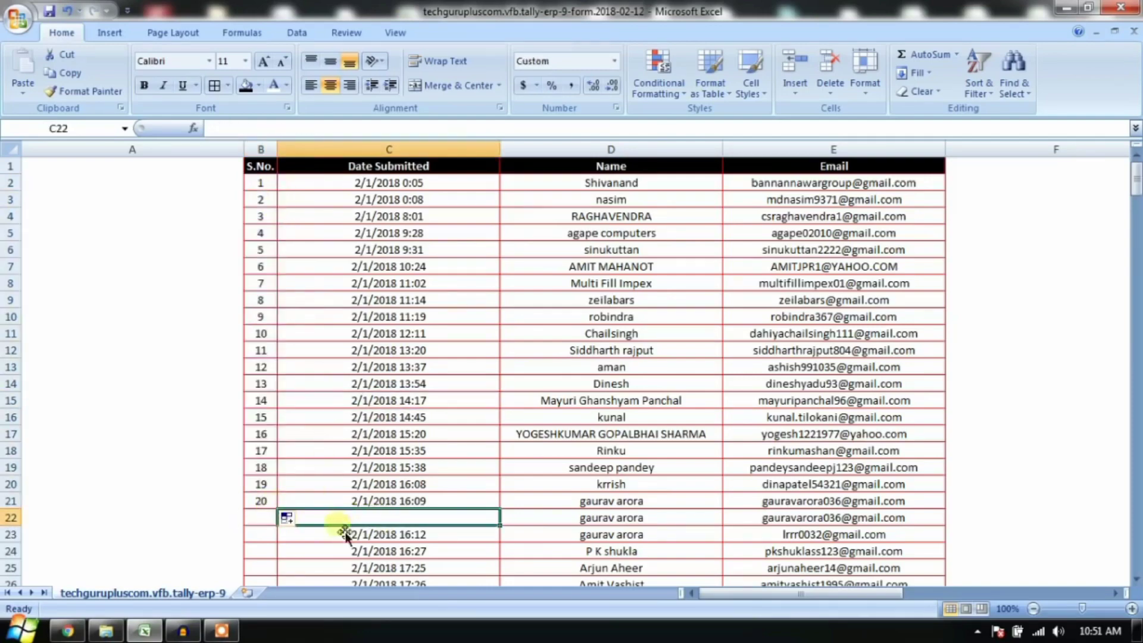
pyautogui.scroll(-3, 354, 573)
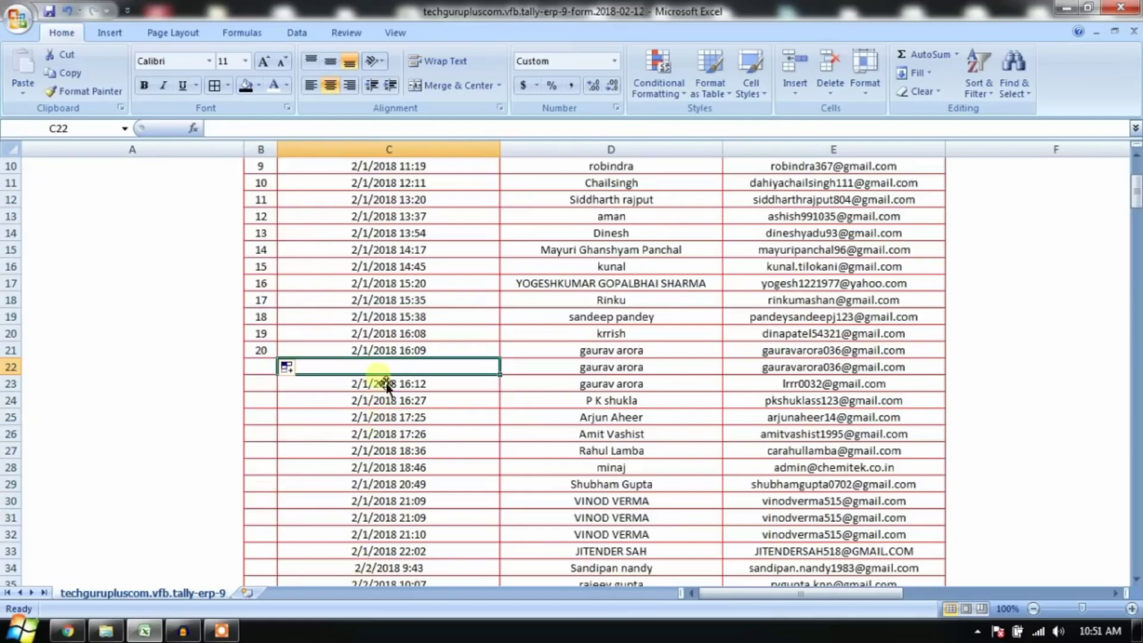
pyautogui.scroll(-3, 381, 393)
pyautogui.scroll(4, 378, 434)
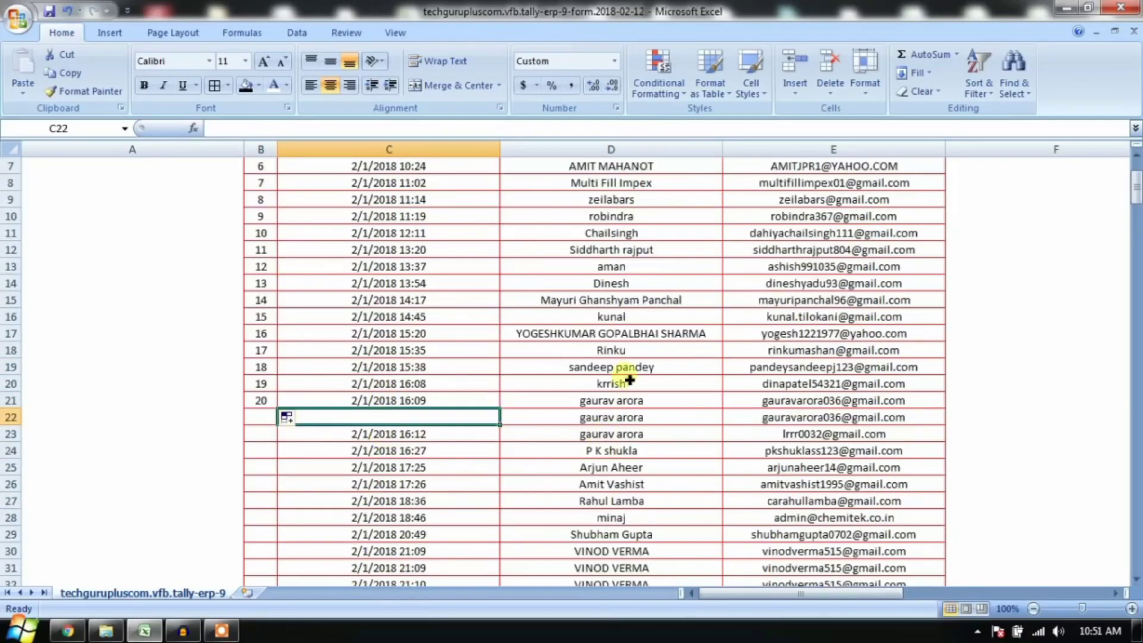
pyautogui.write('.')
pyautogui.press('Return')
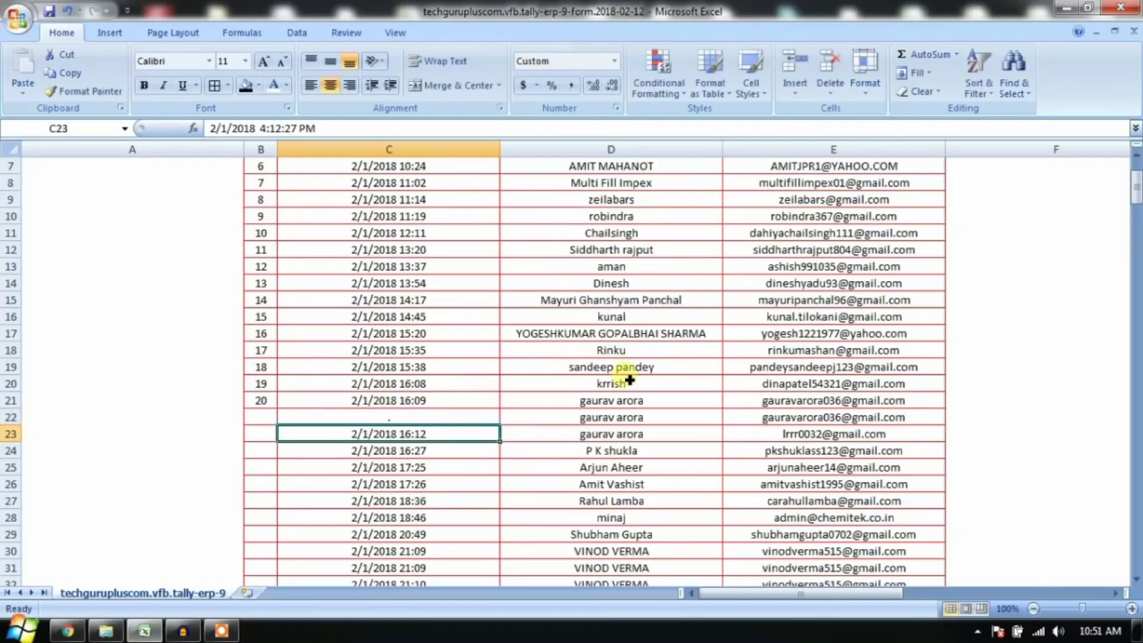
# Step: Refill S.No. from B2:B3 so it runs unbroken from 1 to 293
pyautogui.scroll(2, 629, 381)
pyautogui.click(524, 318)
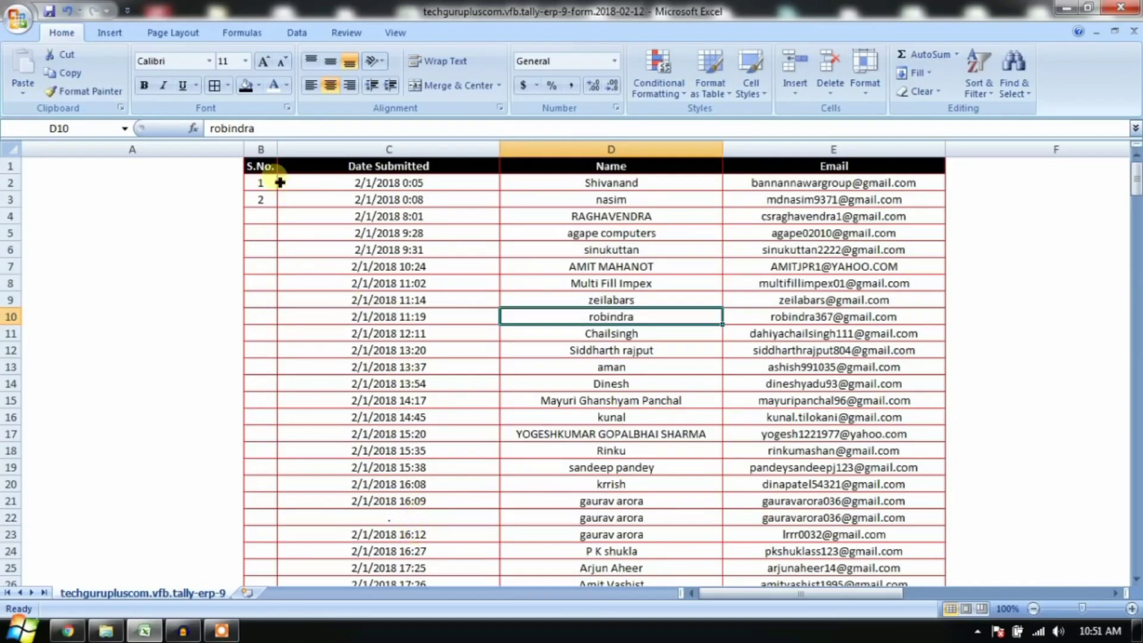
pyautogui.moveTo(260, 182); pyautogui.dragTo(269, 203)
pyautogui.doubleClick(286, 212)
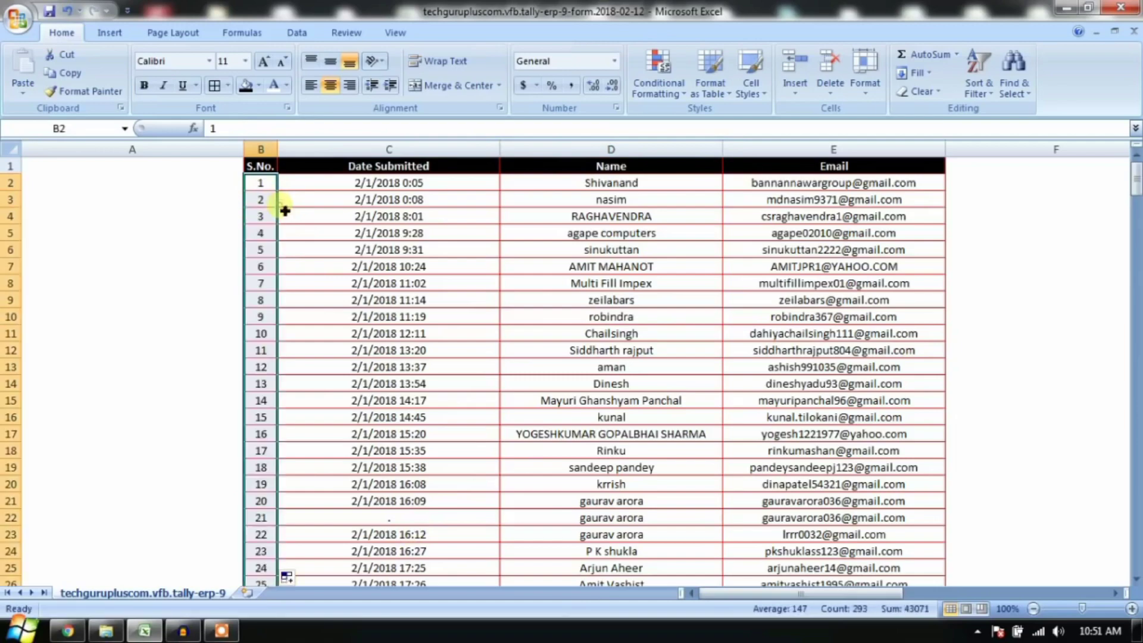
pyautogui.scroll(-5, 286, 523)
pyautogui.moveTo(1136, 211)
pyautogui.mouseDown()
pyautogui.moveTo(1137, 574)
pyautogui.moveTo(1139, 205)
pyautogui.mouseUp()
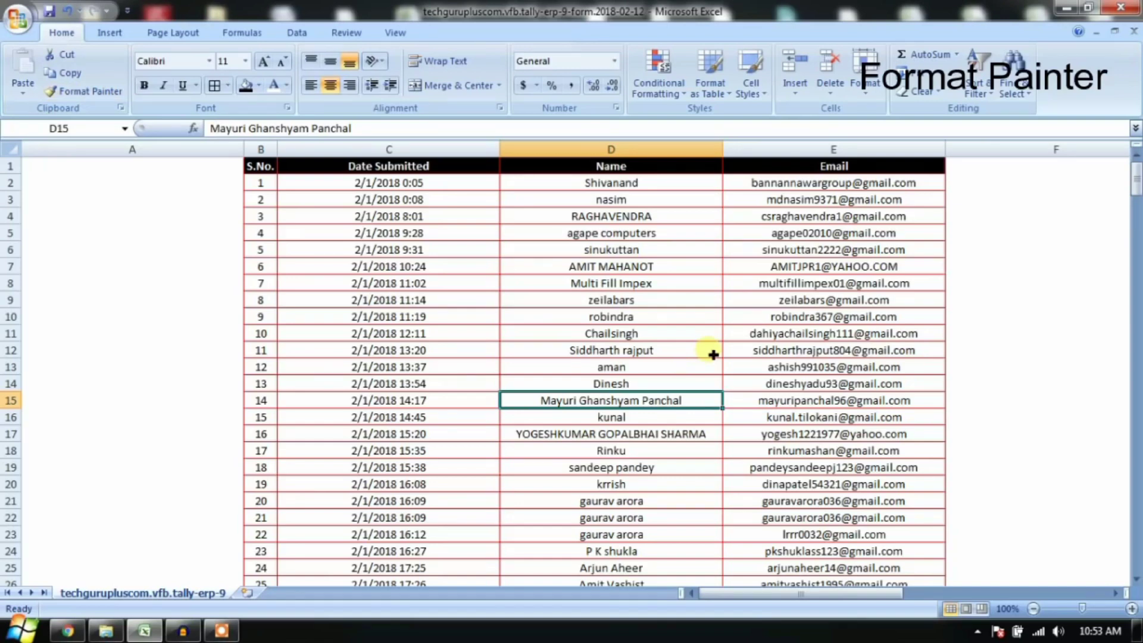
pyautogui.click(826, 168)
pyautogui.moveTo(826, 169); pyautogui.dragTo(260, 166)
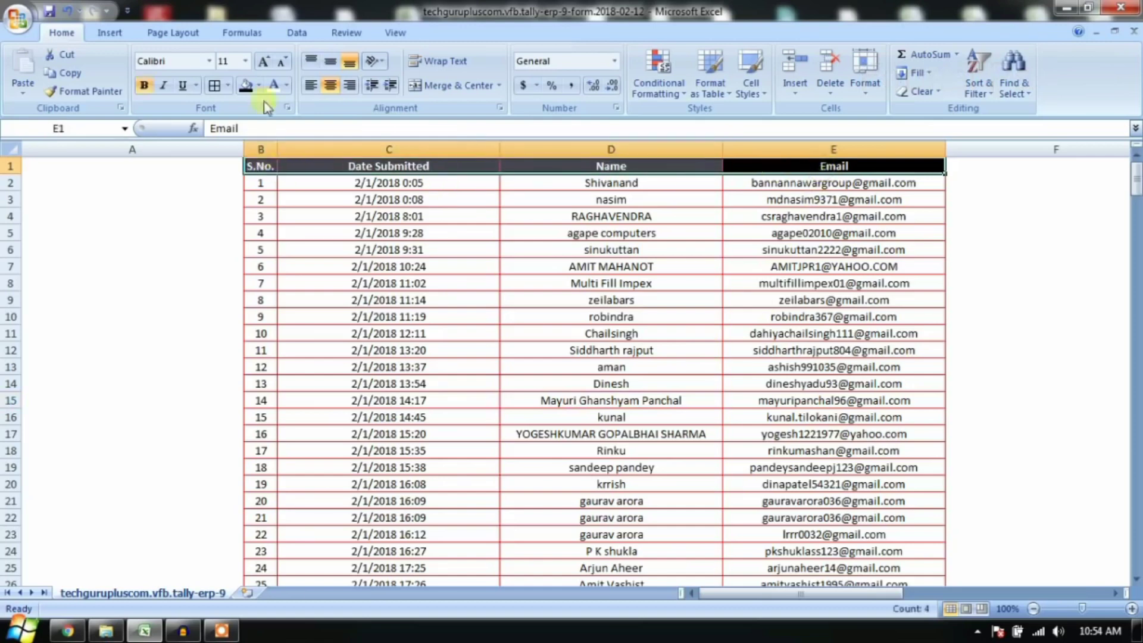
pyautogui.click(264, 61)
pyautogui.click(264, 60)
pyautogui.click(263, 60)
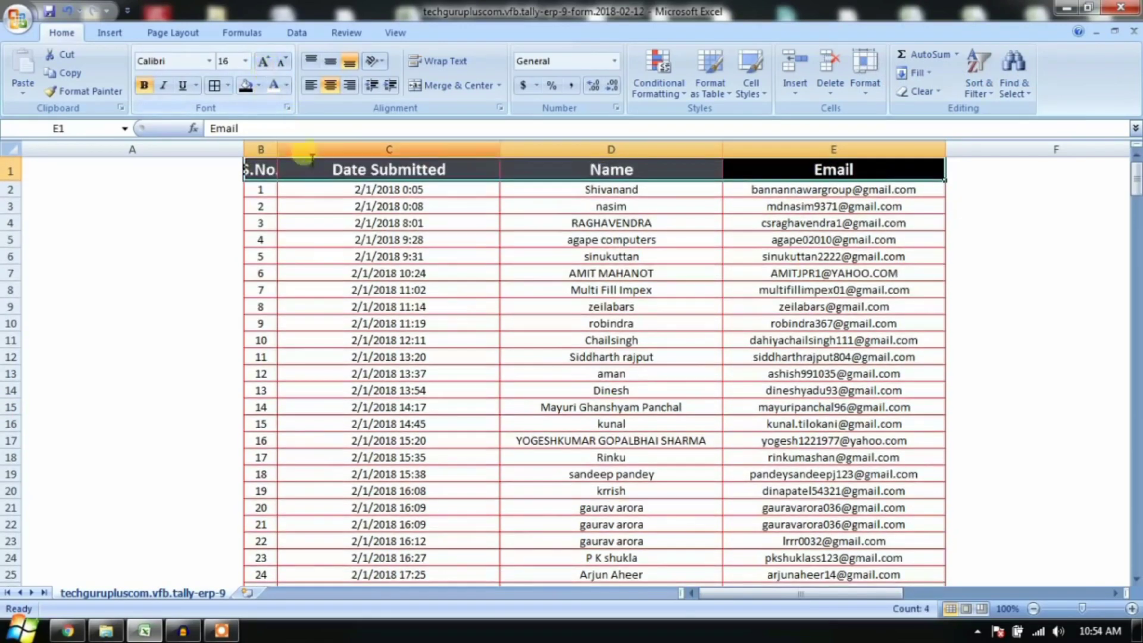
pyautogui.click(209, 61)
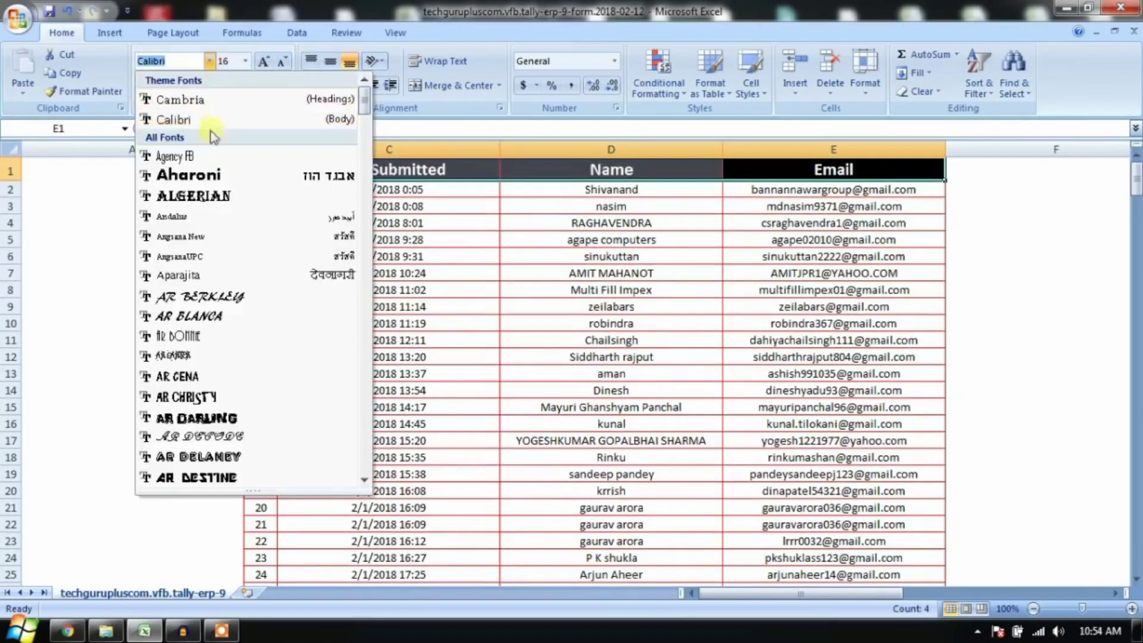
pyautogui.click(209, 197)
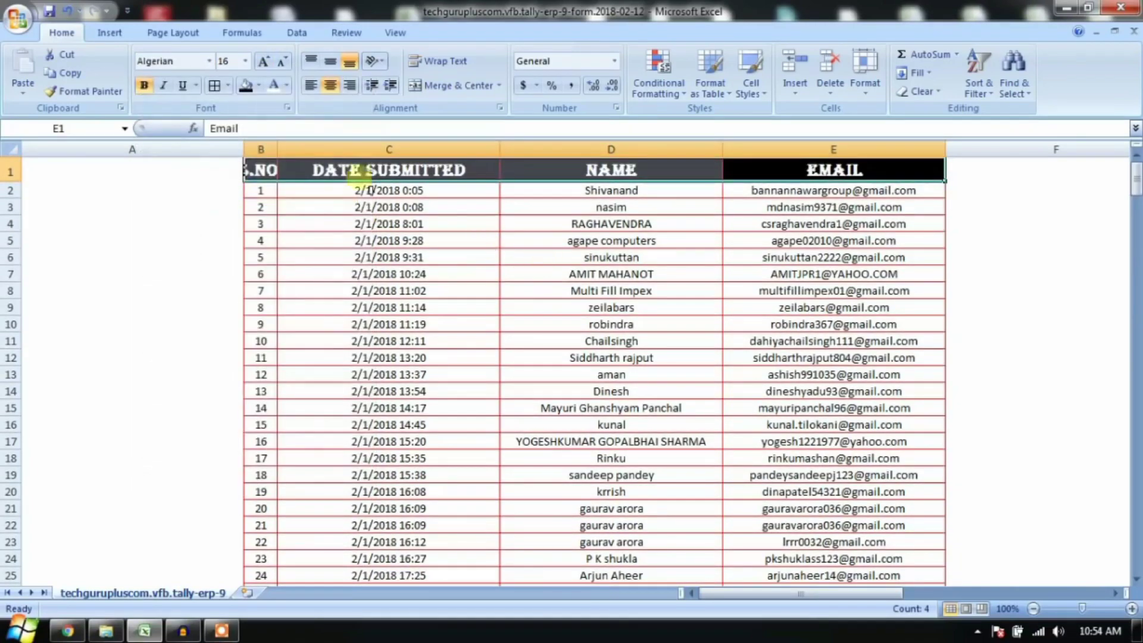
pyautogui.click(208, 61)
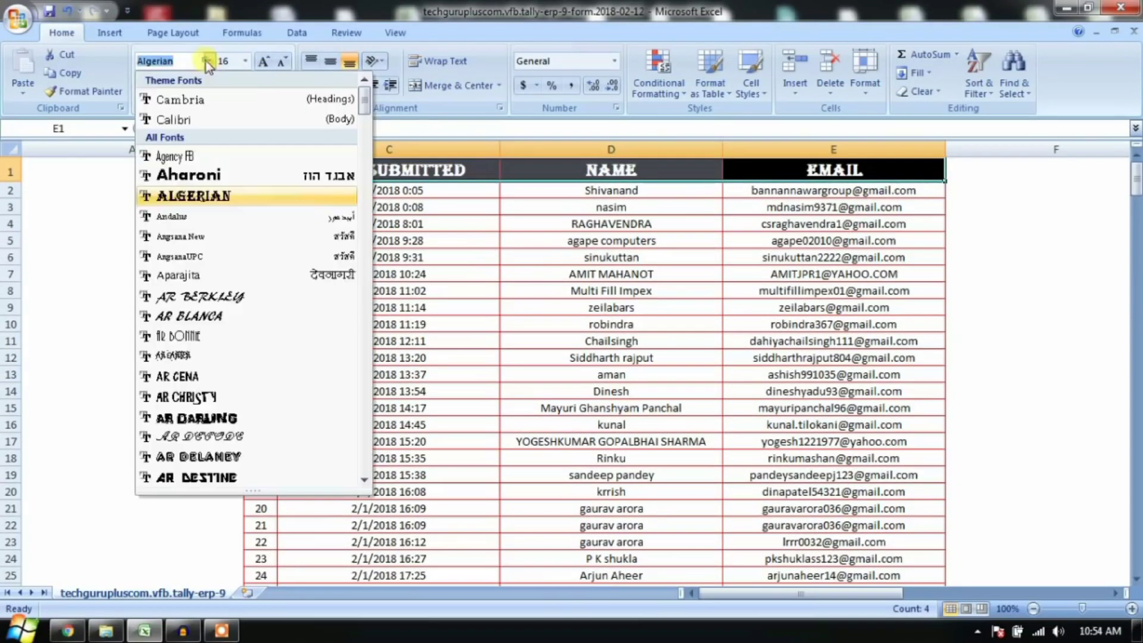
pyautogui.click(209, 297)
pyautogui.click(262, 190)
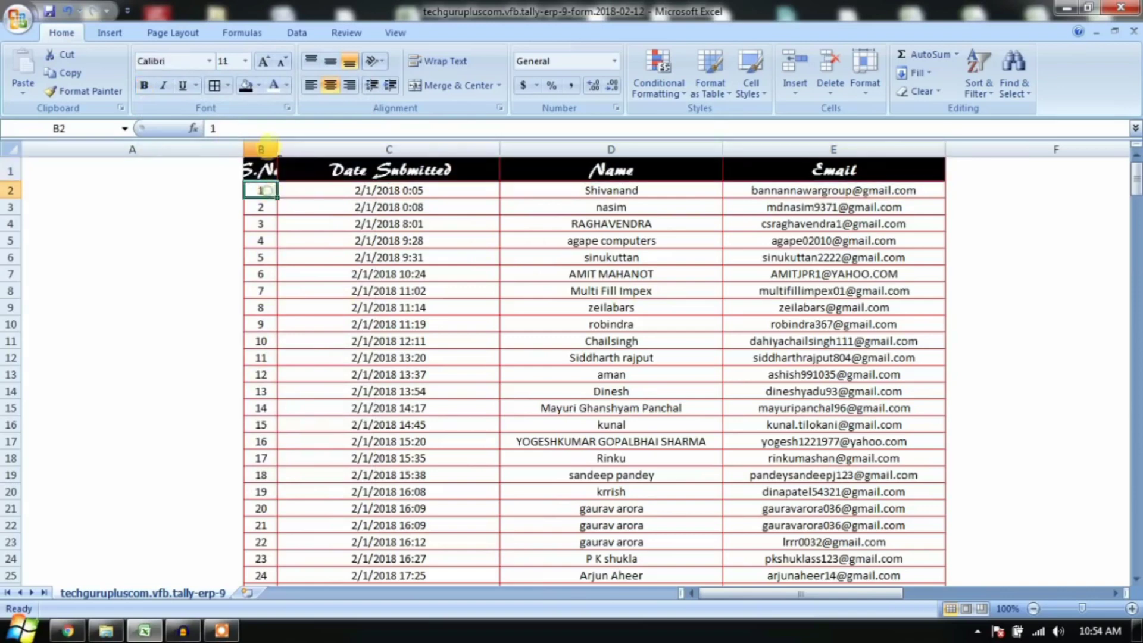
pyautogui.moveTo(243, 146); pyautogui.dragTo(296, 150)
pyautogui.click(306, 207)
pyautogui.click(298, 224)
pyautogui.click(283, 172)
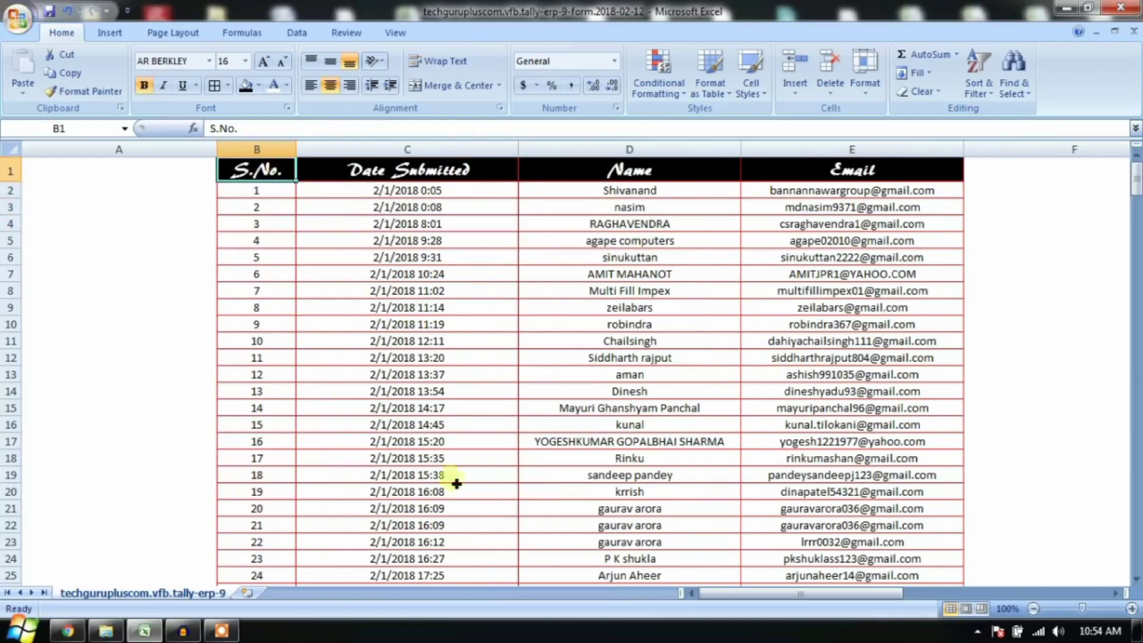
pyautogui.moveTo(290, 509); pyautogui.dragTo(847, 510)
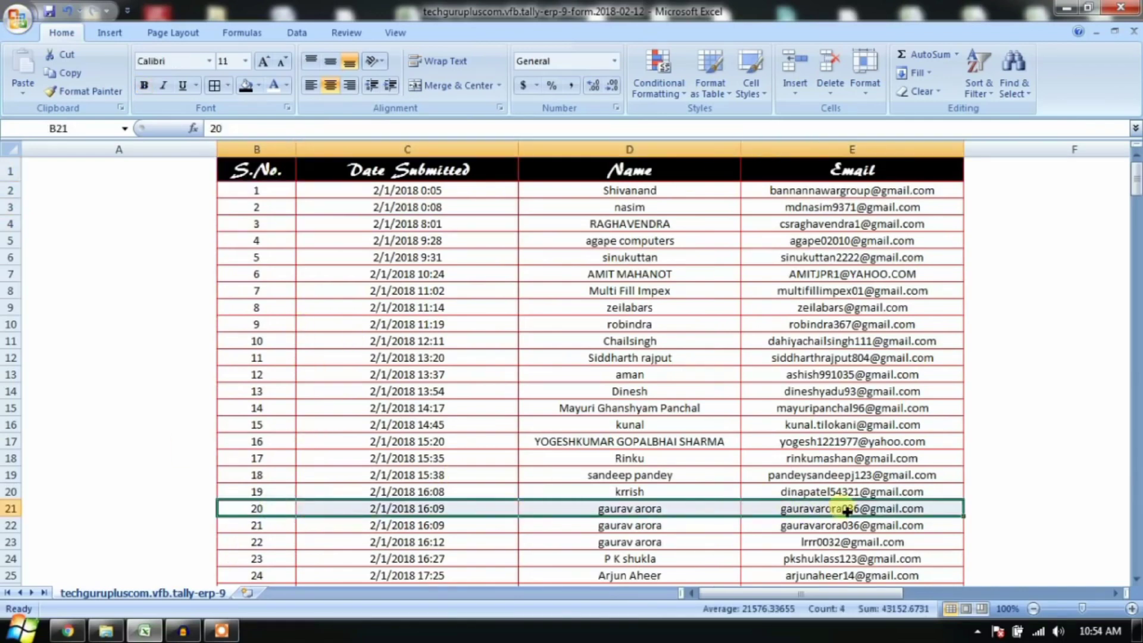
pyautogui.click(210, 61)
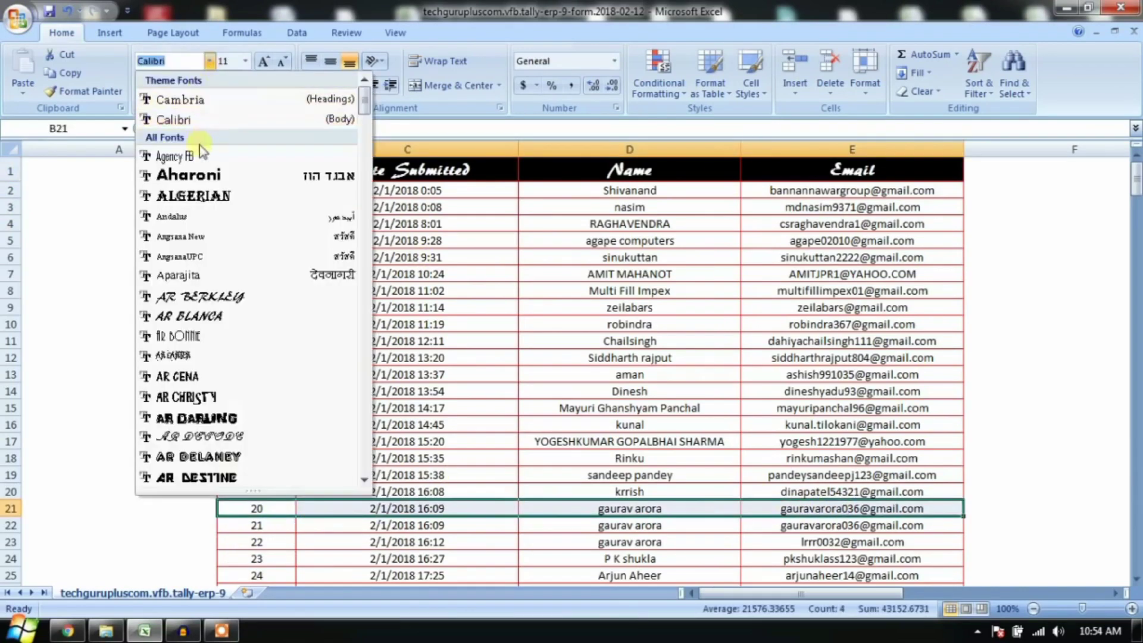
pyautogui.click(358, 14)
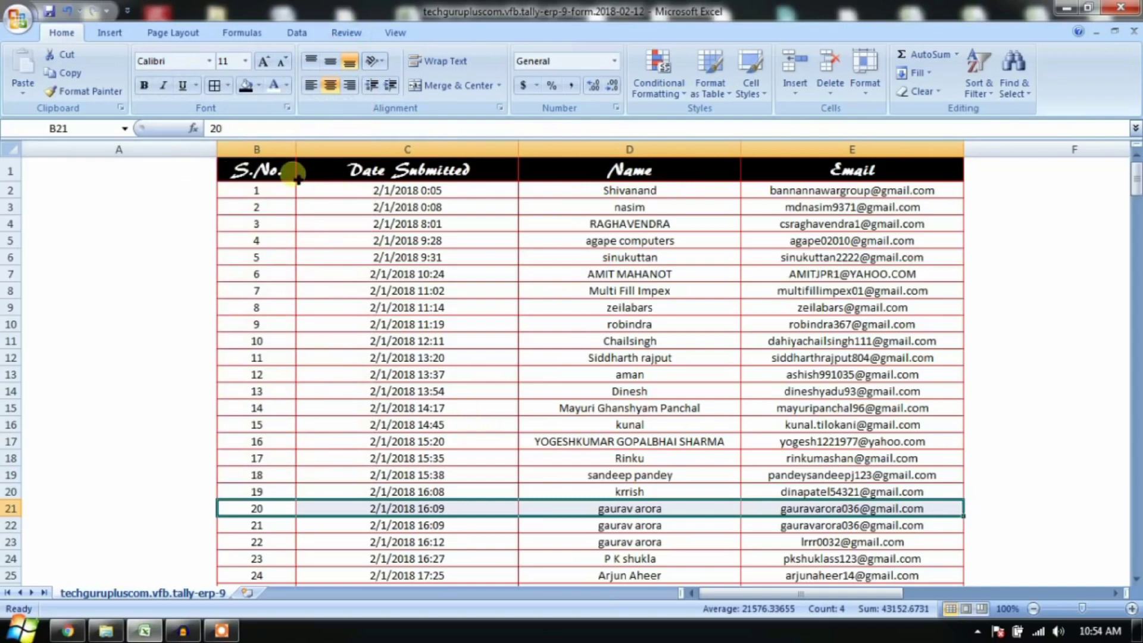
pyautogui.moveTo(288, 175); pyautogui.dragTo(830, 179)
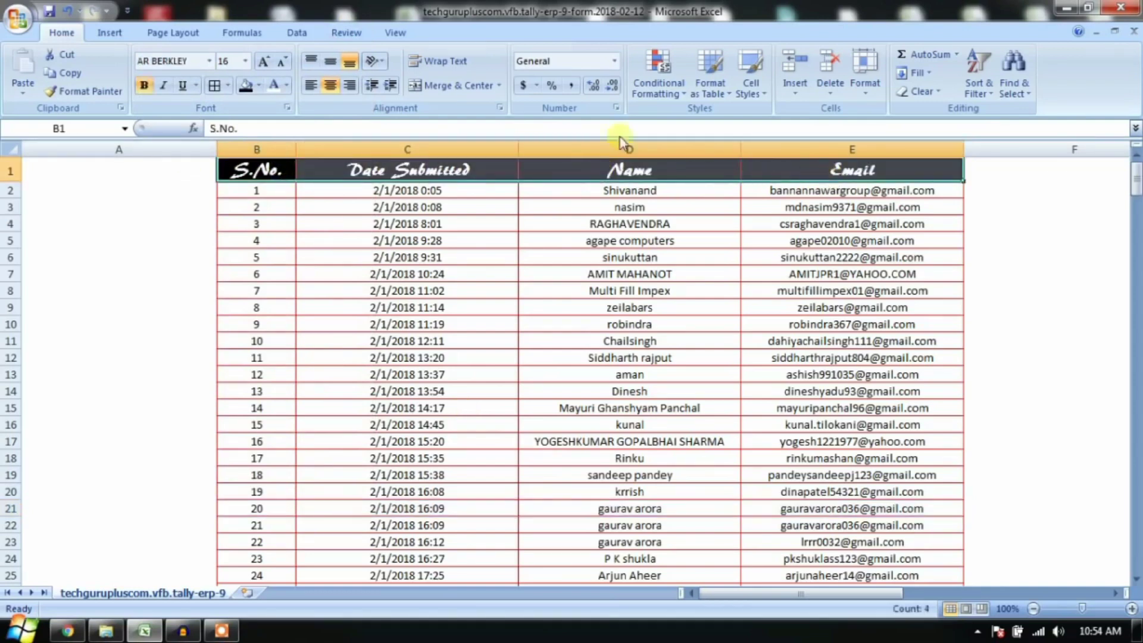
# Step: Copy the B1:E1 header formatting onto row 22, then from row 22 onto row 10
pyautogui.click(94, 93)
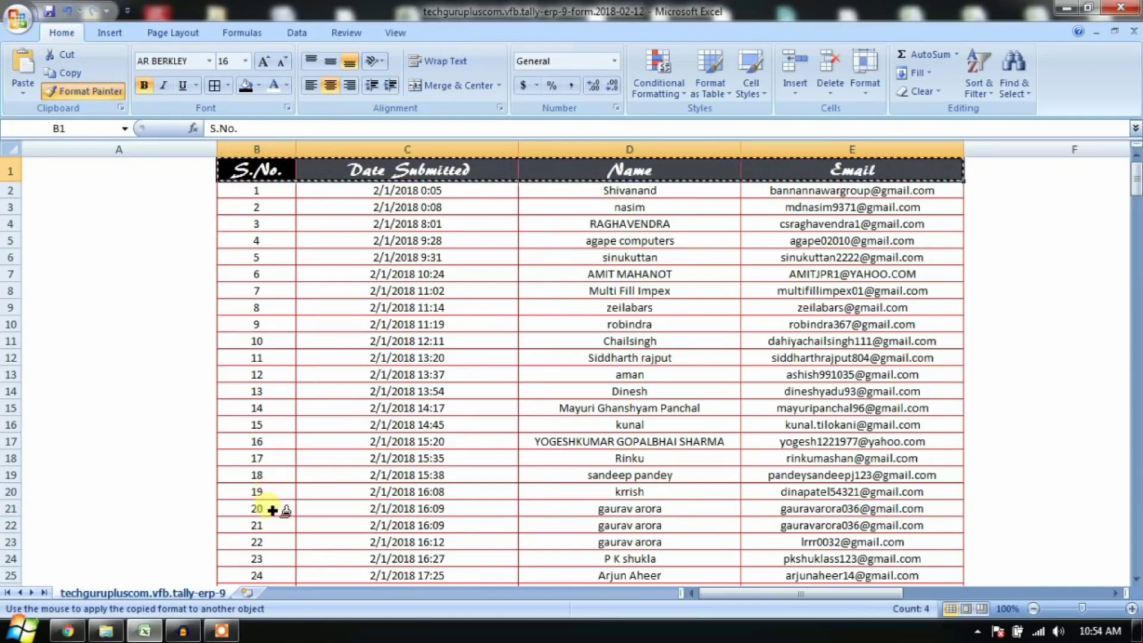
pyautogui.click(267, 528)
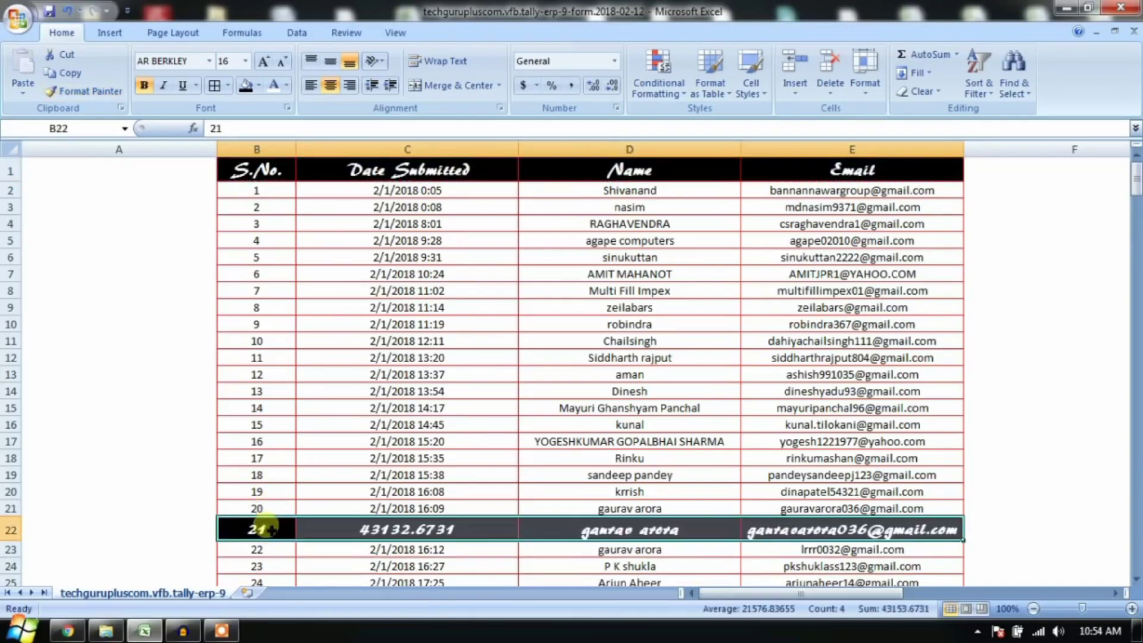
pyautogui.click(524, 492)
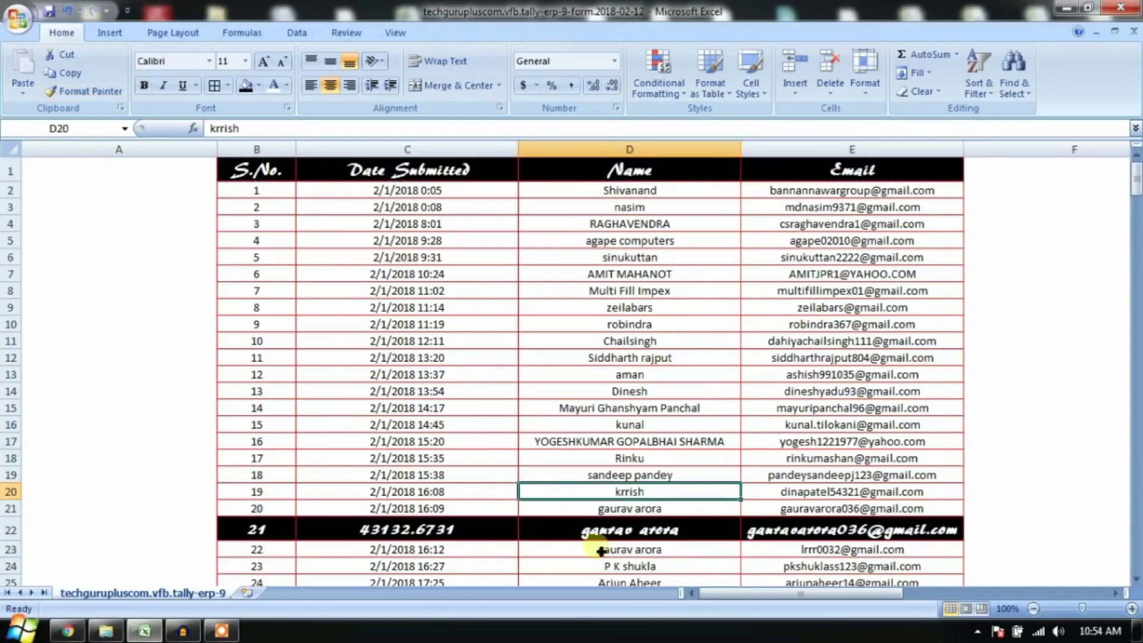
pyautogui.click(417, 291)
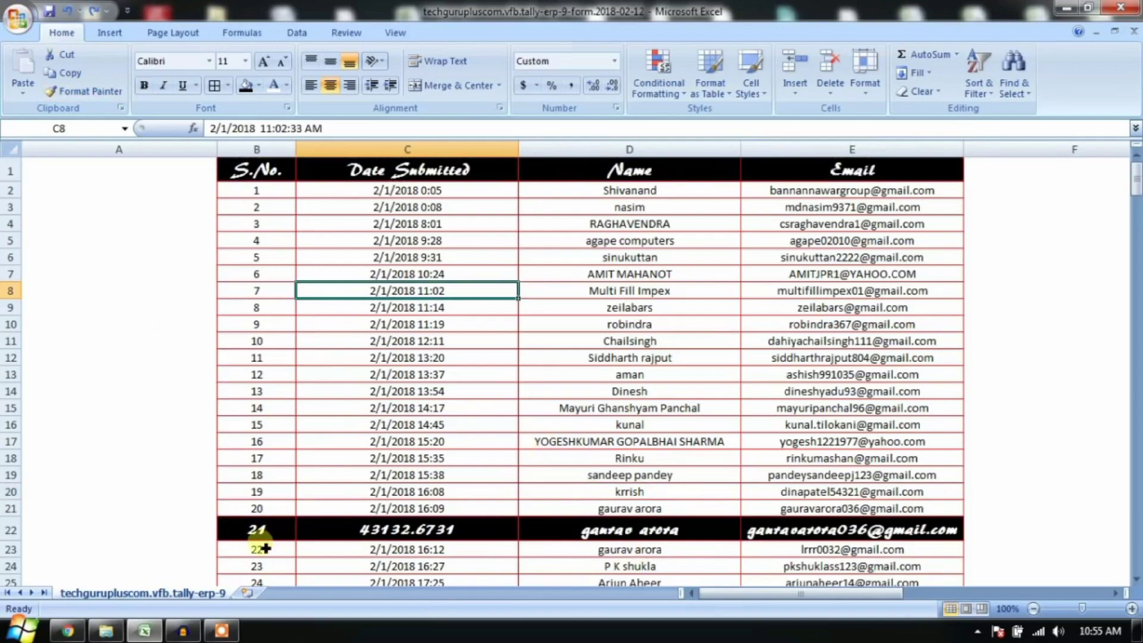
pyautogui.moveTo(271, 540); pyautogui.dragTo(852, 530)
pyautogui.click(98, 94)
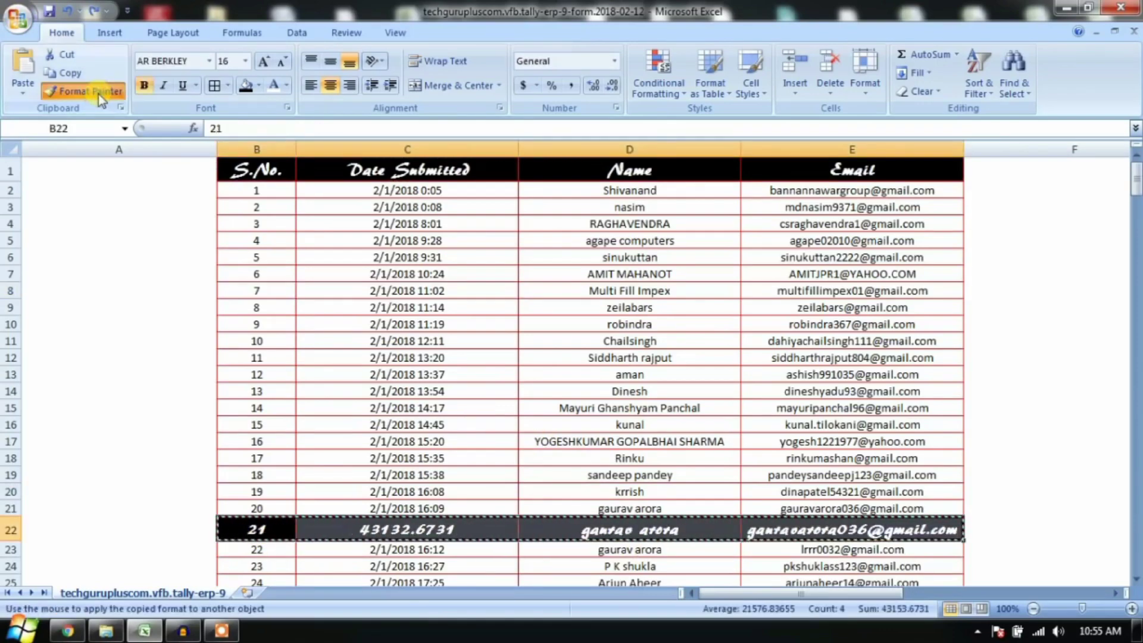
pyautogui.click(255, 330)
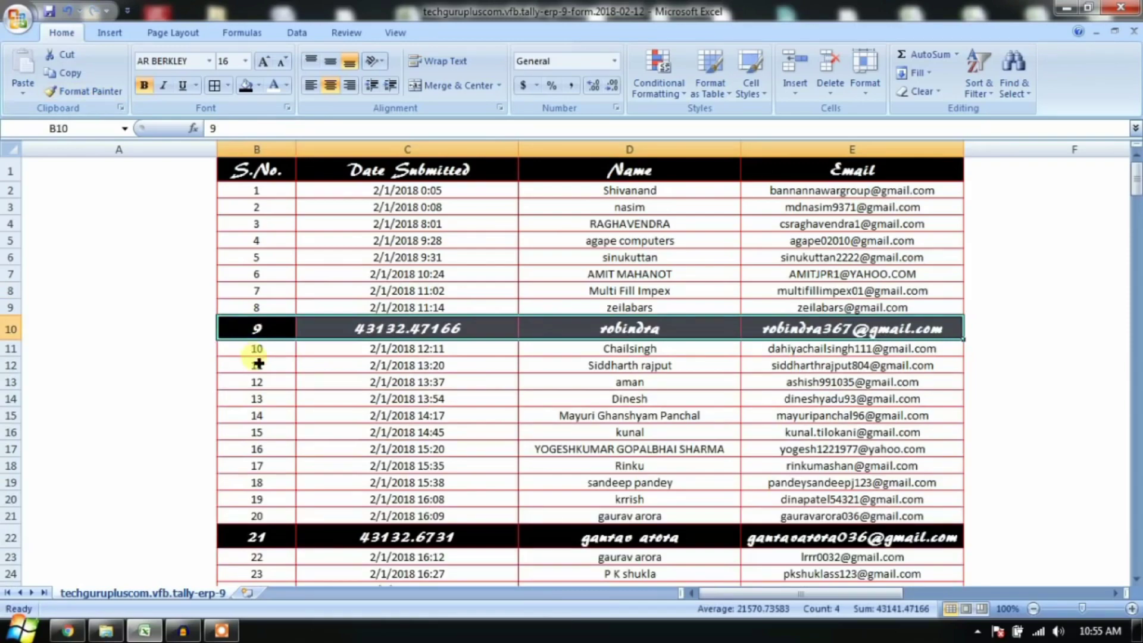
pyautogui.click(258, 396)
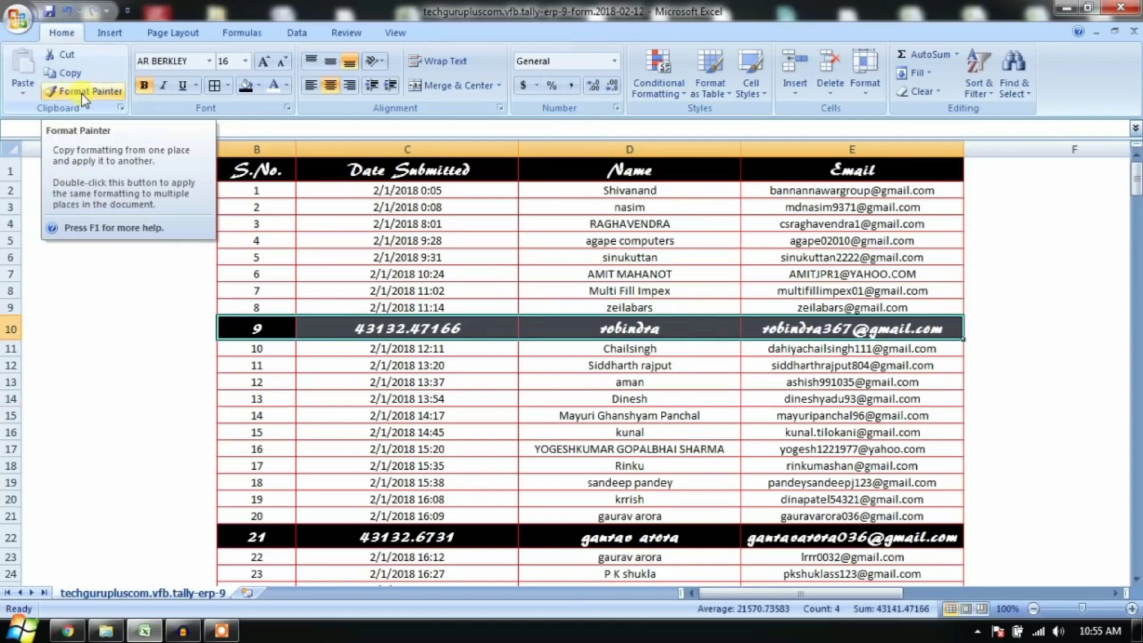
# Step: Format Painter the dark bold style onto rows 27, 30, 35, 39, 43, 47, 52 and 55
pyautogui.click(81, 94)
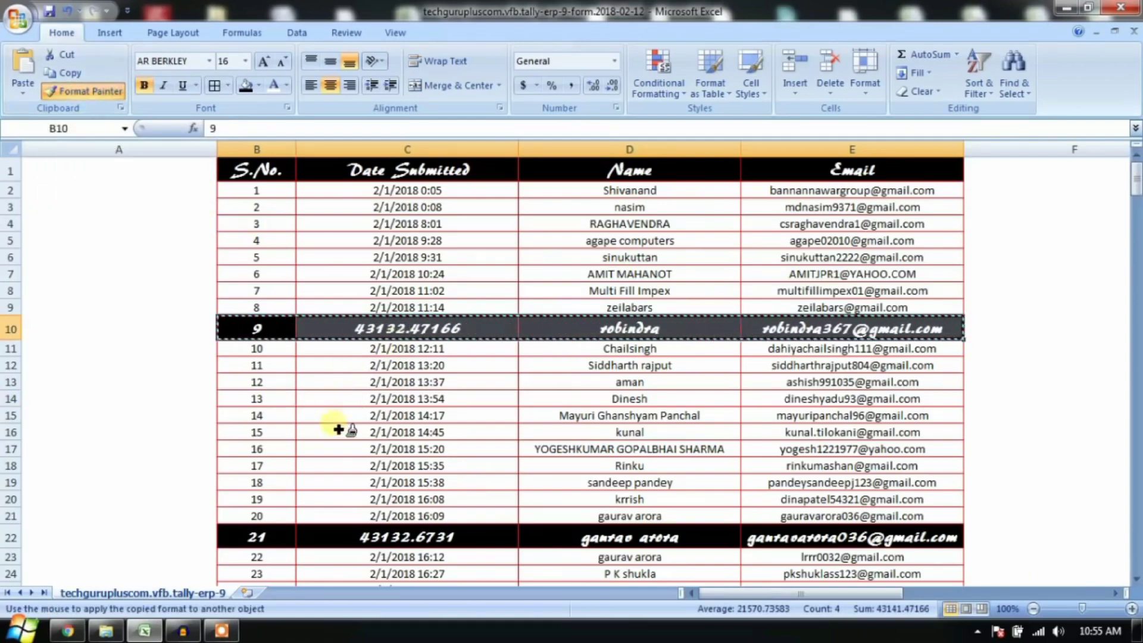
pyautogui.scroll(-3, 331, 452)
pyautogui.click(282, 466)
pyautogui.click(281, 515)
pyautogui.scroll(-4, 274, 464)
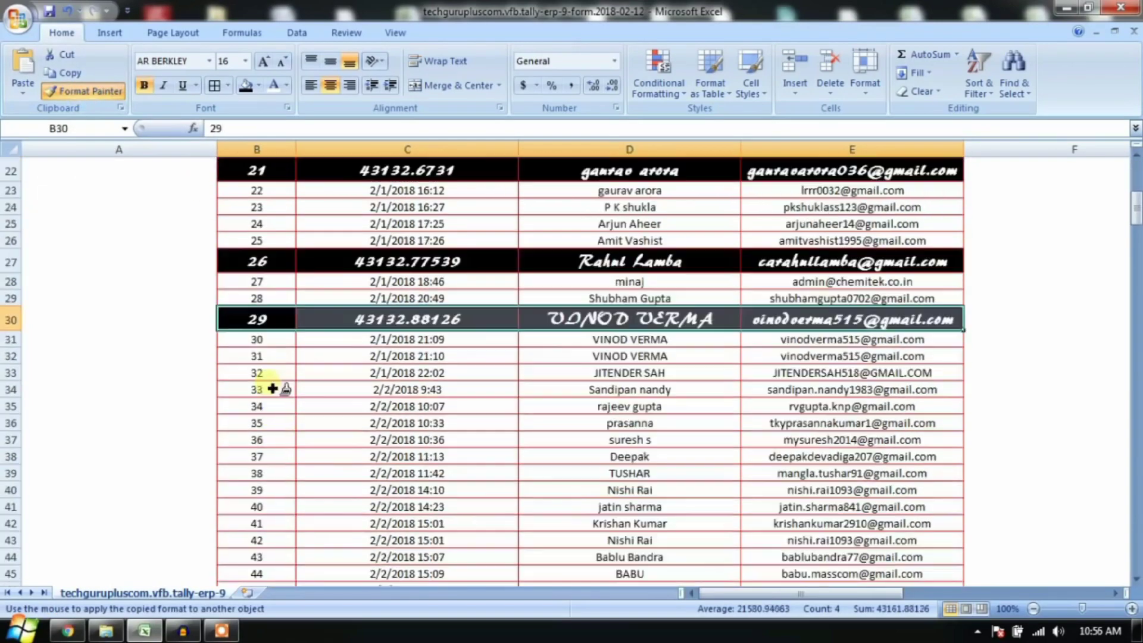
pyautogui.click(271, 411)
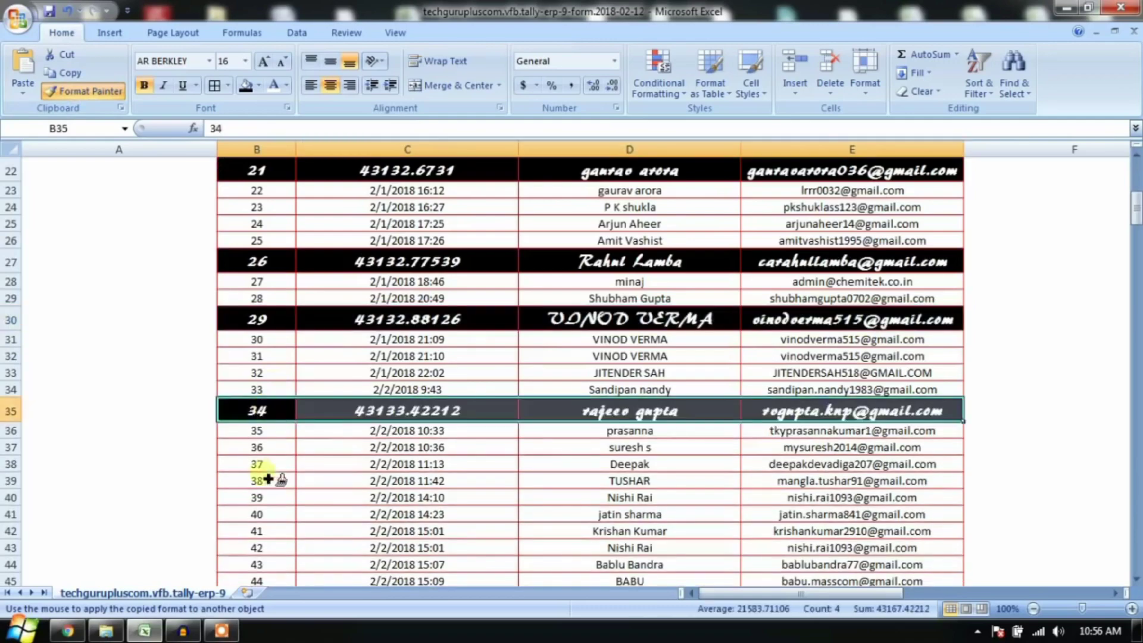
pyautogui.click(267, 484)
pyautogui.click(262, 557)
pyautogui.scroll(-4, 262, 553)
pyautogui.click(266, 410)
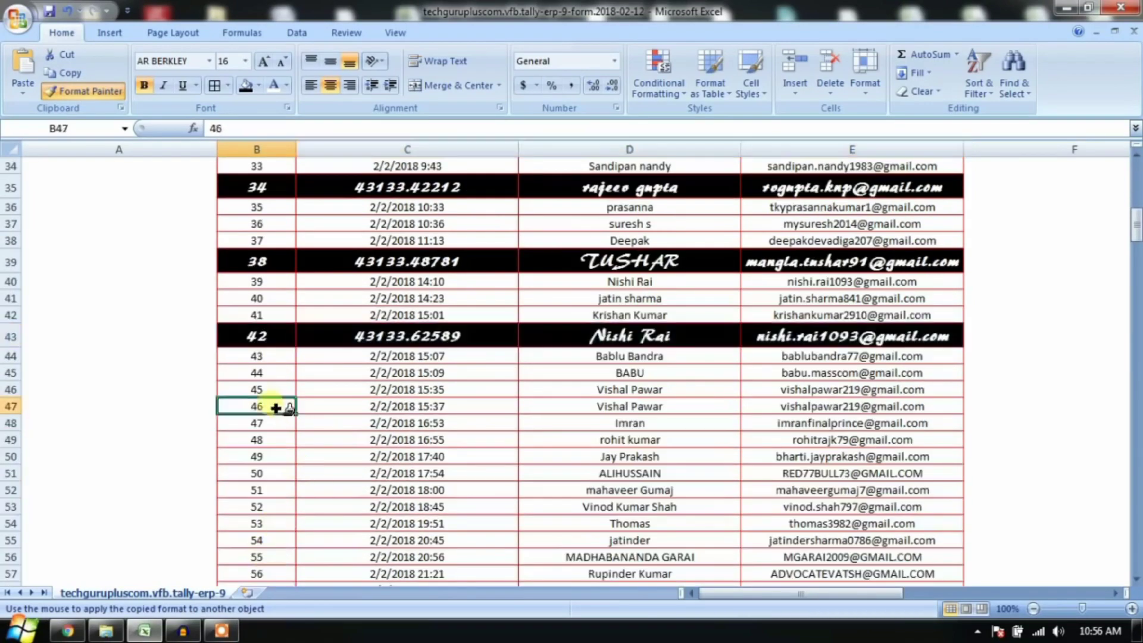
pyautogui.click(255, 502)
pyautogui.click(262, 555)
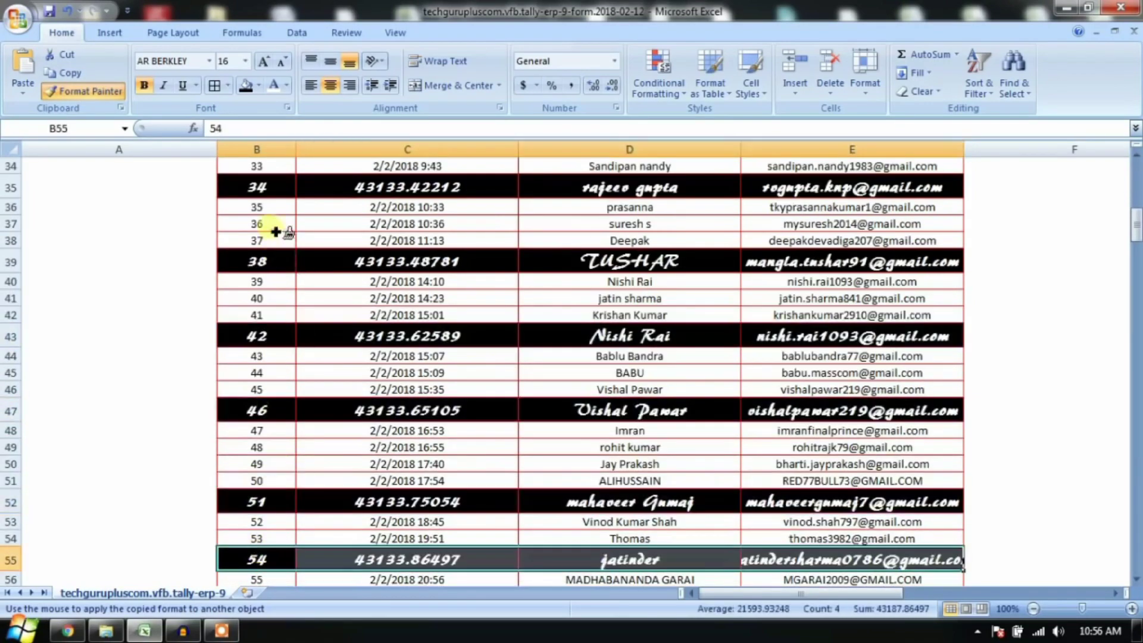
pyautogui.moveTo(262, 208)
pyautogui.mouseDown()
pyautogui.moveTo(262, 507)
pyautogui.moveTo(320, 536)
pyautogui.moveTo(777, 533)
pyautogui.mouseUp()
pyautogui.scroll(-3, 777, 533)
pyautogui.moveTo(774, 485); pyautogui.dragTo(732, 496)
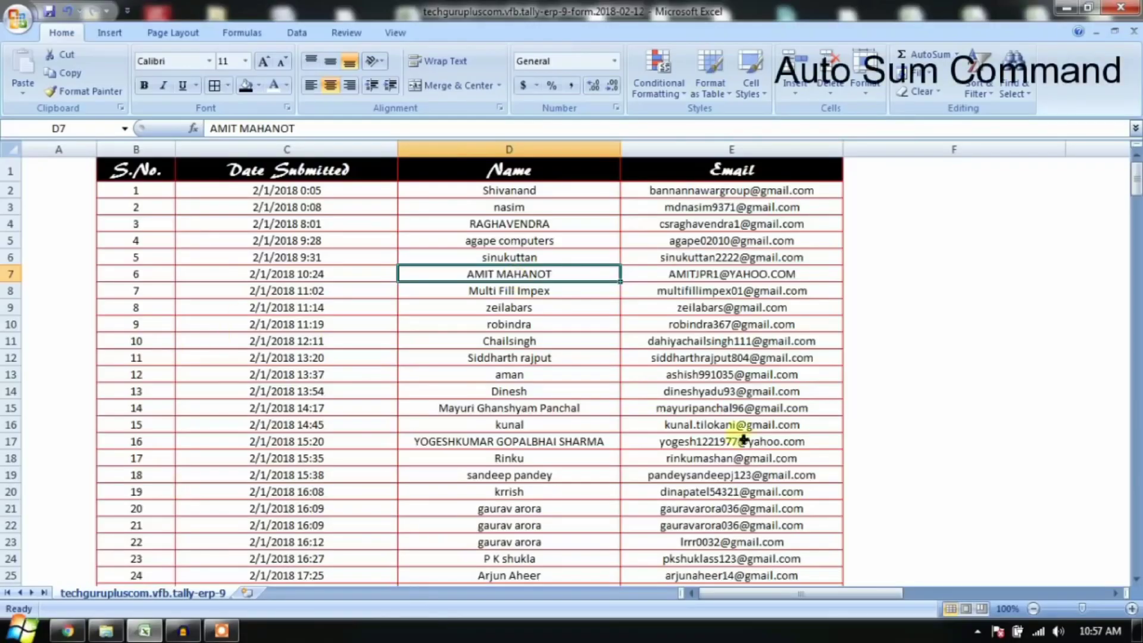
pyautogui.scroll(-3, 344, 467)
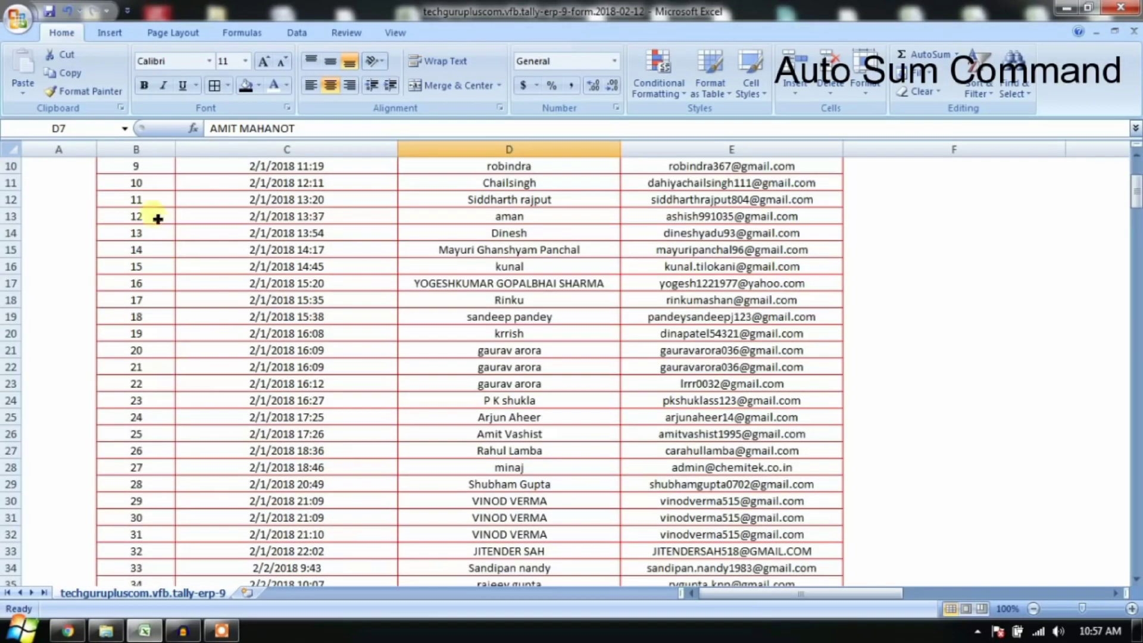
pyautogui.moveTo(145, 214); pyautogui.dragTo(147, 448)
pyautogui.hotkey('ctrl', 'End')
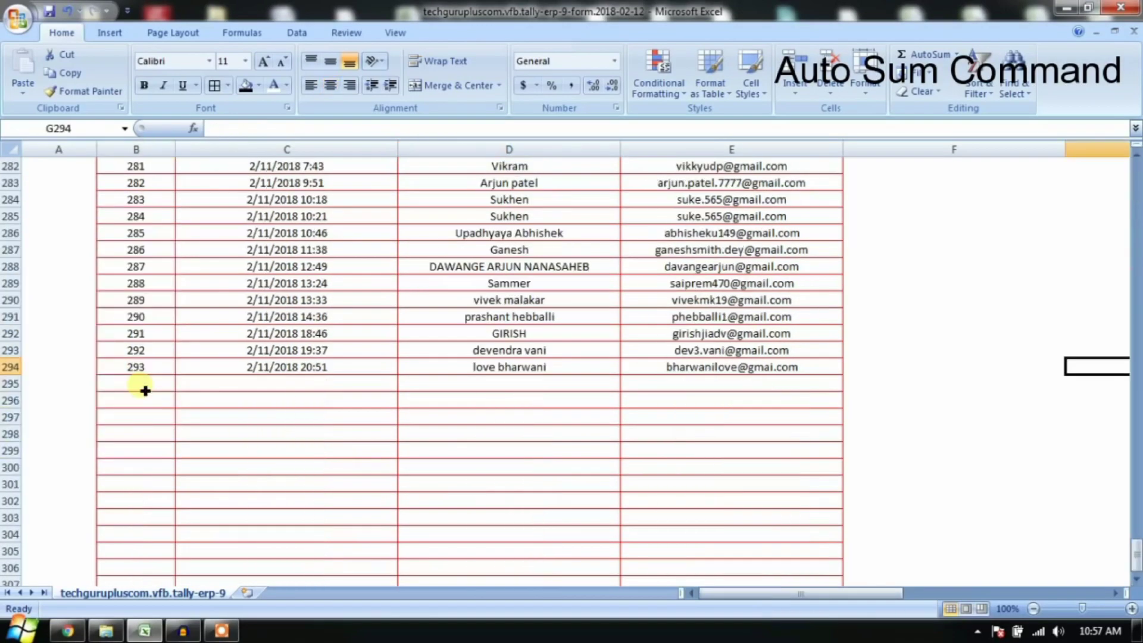
pyautogui.click(139, 386)
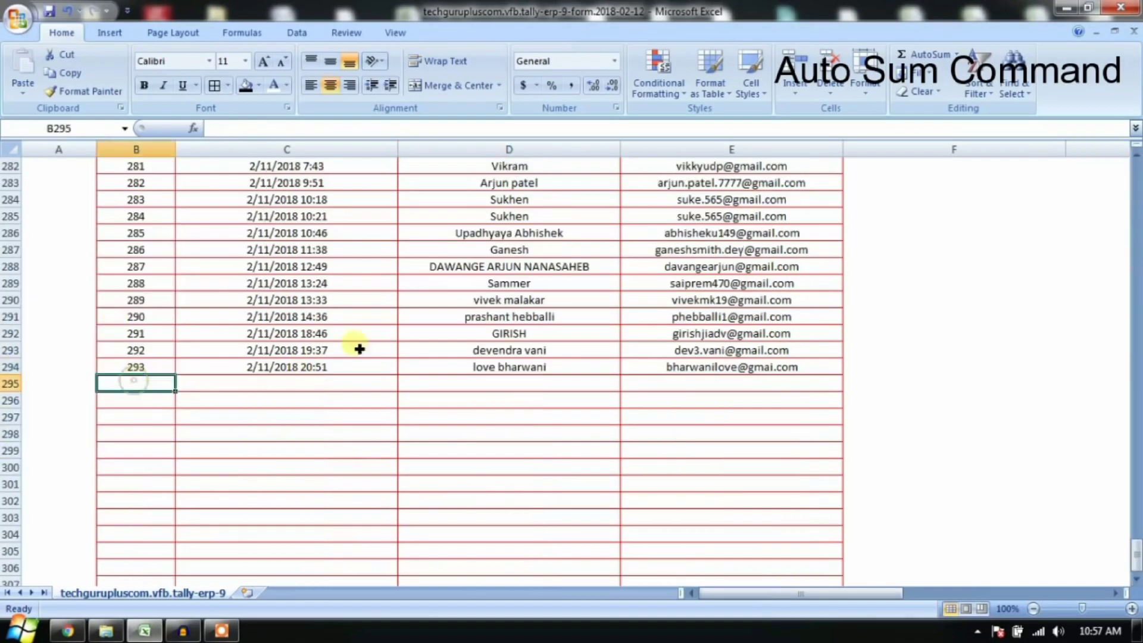
pyautogui.click(936, 60)
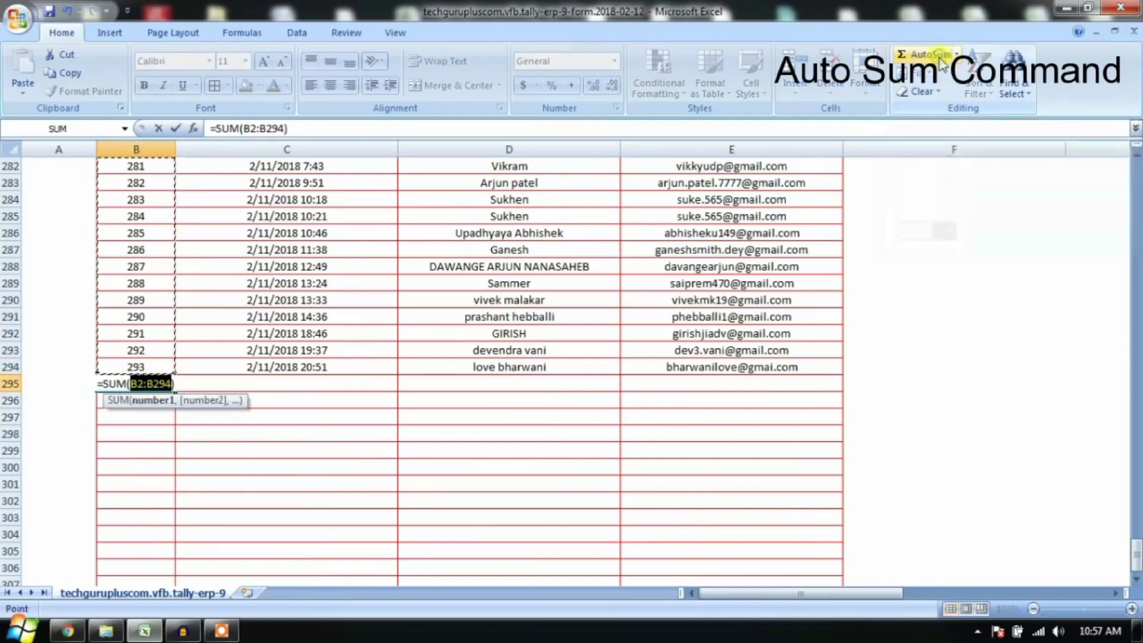
pyautogui.scroll(-1, 944, 439)
pyautogui.press('Return')
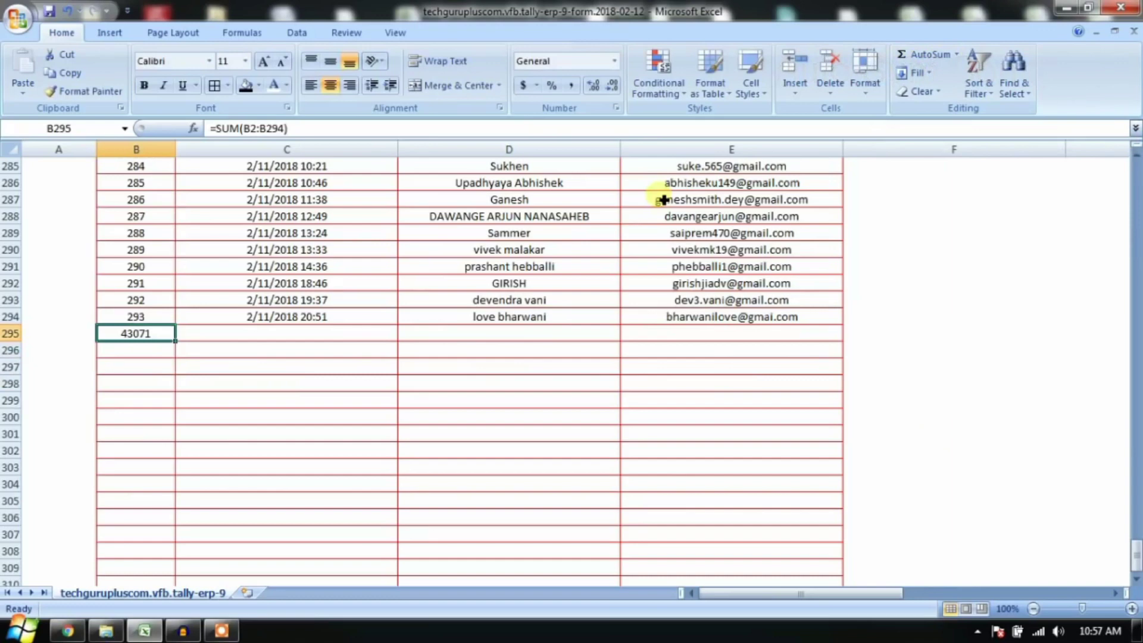
pyautogui.press('Delete')
pyautogui.write('=sum')
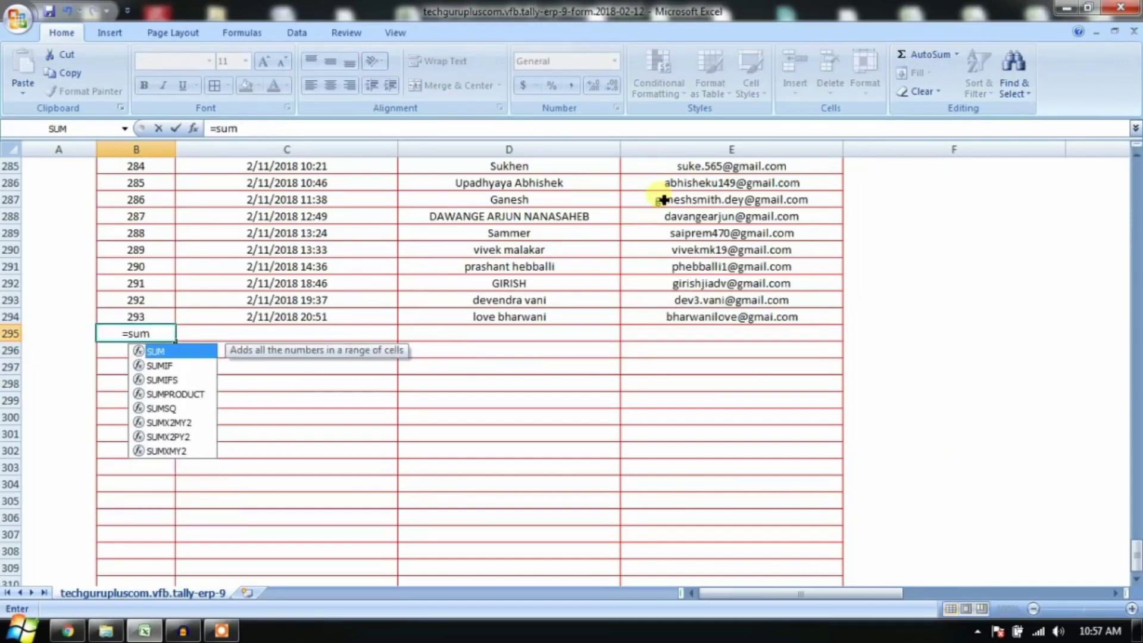
pyautogui.write('(')
pyautogui.moveTo(141, 318); pyautogui.dragTo(137, 216)
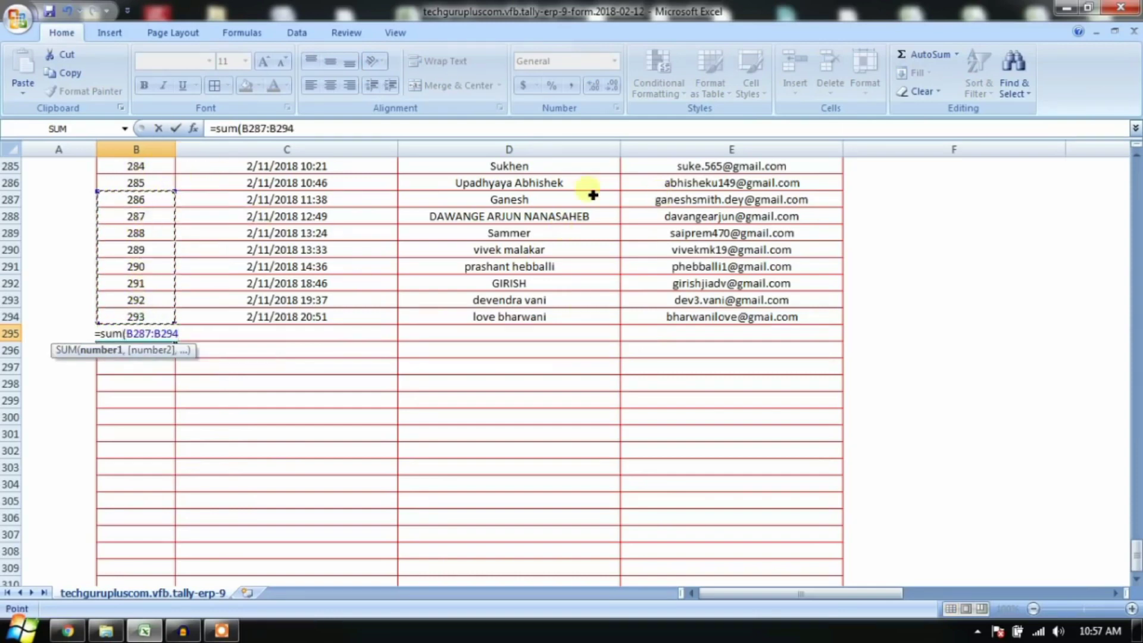
pyautogui.write(')')
pyautogui.press('Return')
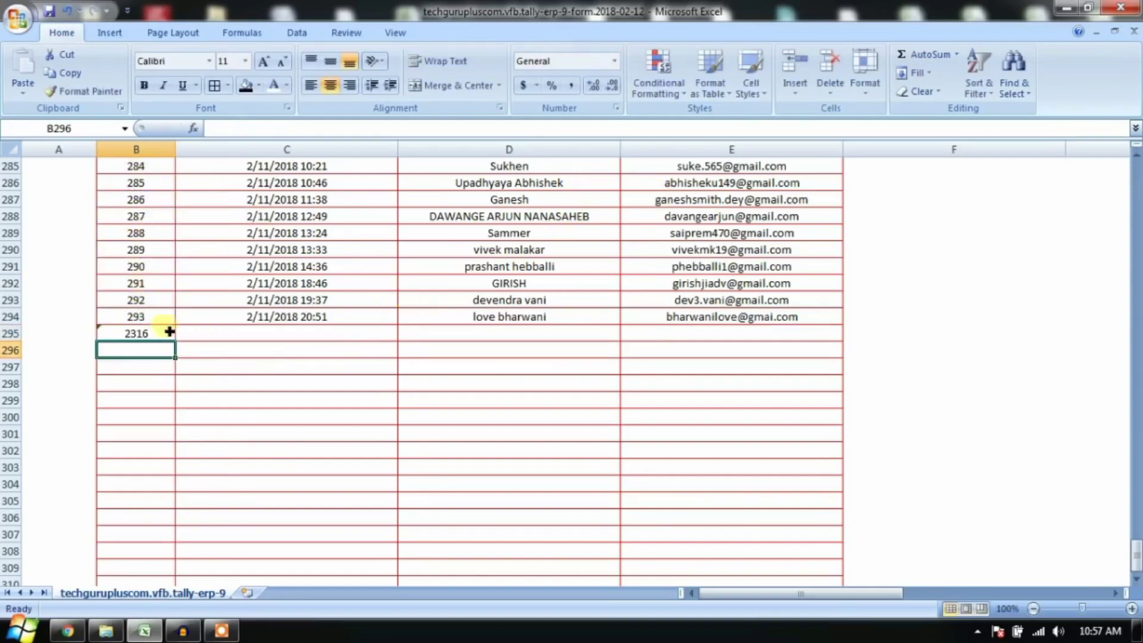
pyautogui.click(166, 331)
pyautogui.press('Delete')
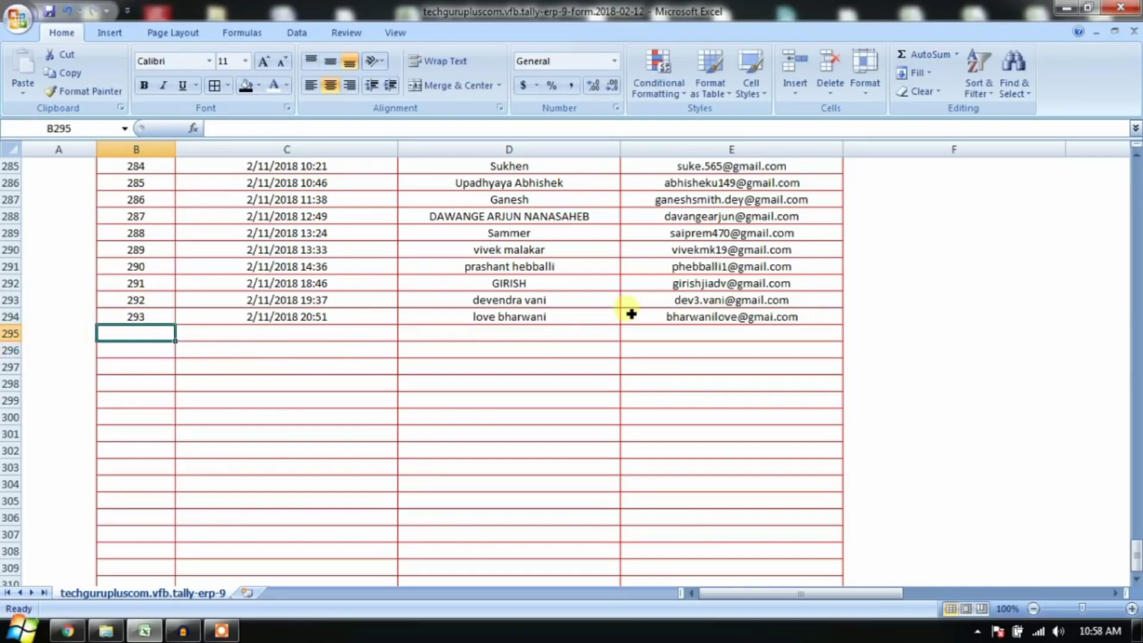
# Step: AutoSum column B's serial numbers into B295 with Alt+=, giving 43071
pyautogui.press('alt')
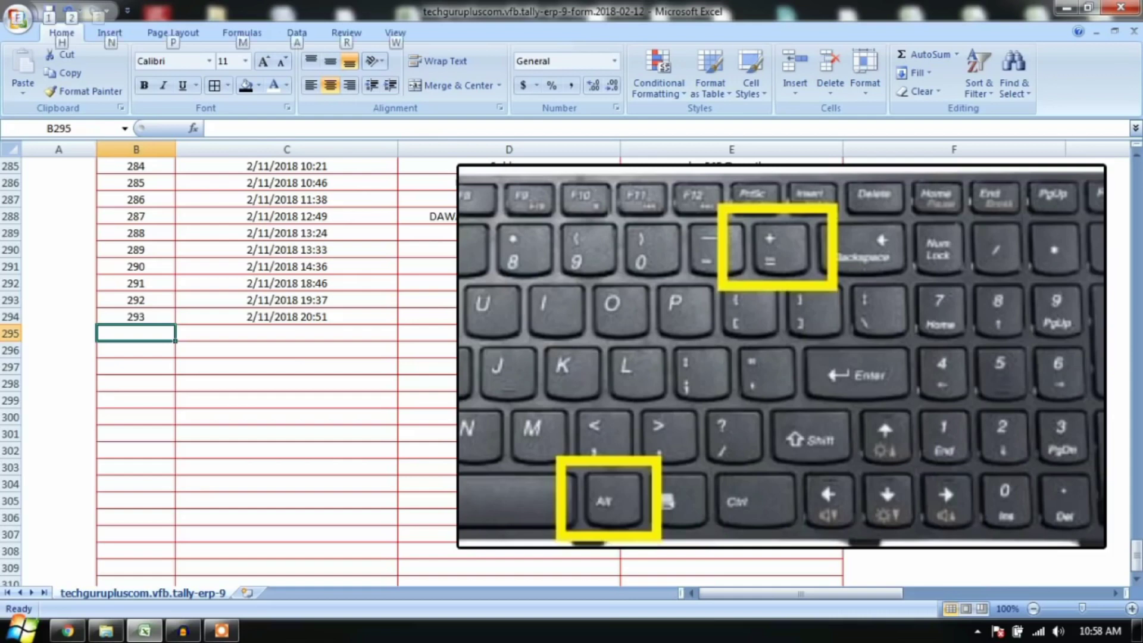
pyautogui.hotkey('alt', '=')
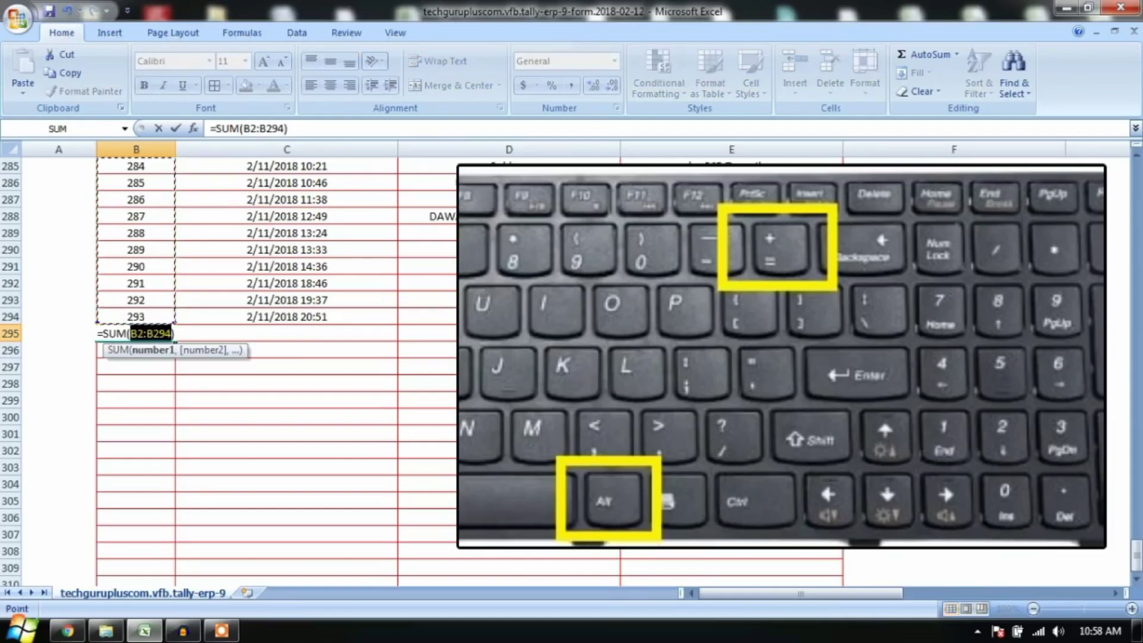
pyautogui.press('Return')
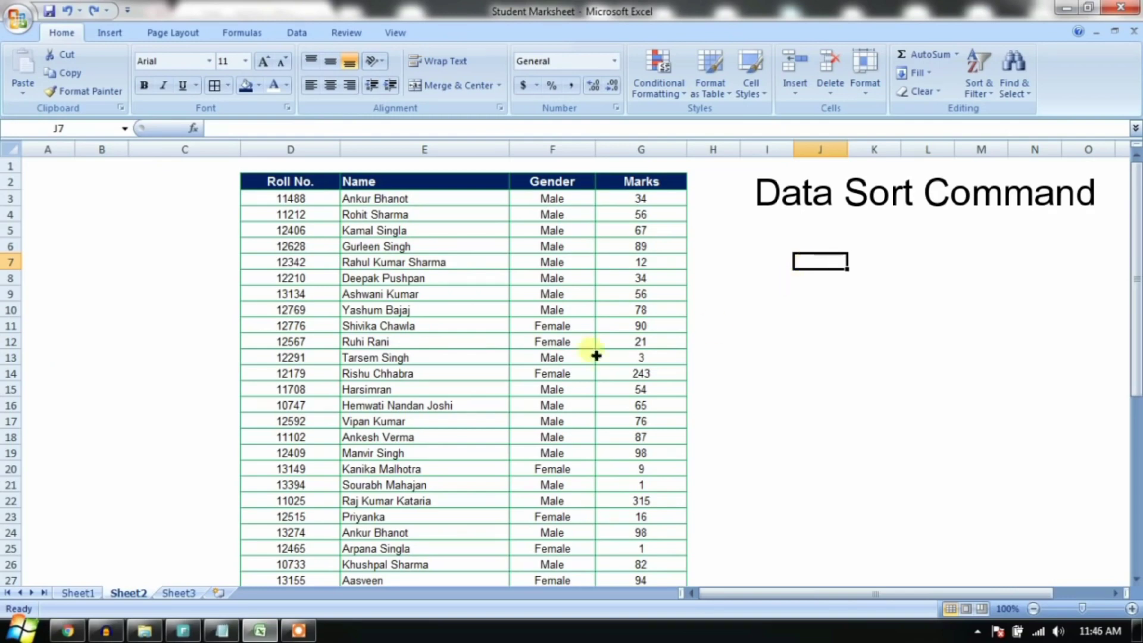
# Step: Select the whole marksheet table from its header row to the last row
pyautogui.moveTo(486, 205); pyautogui.dragTo(488, 374)
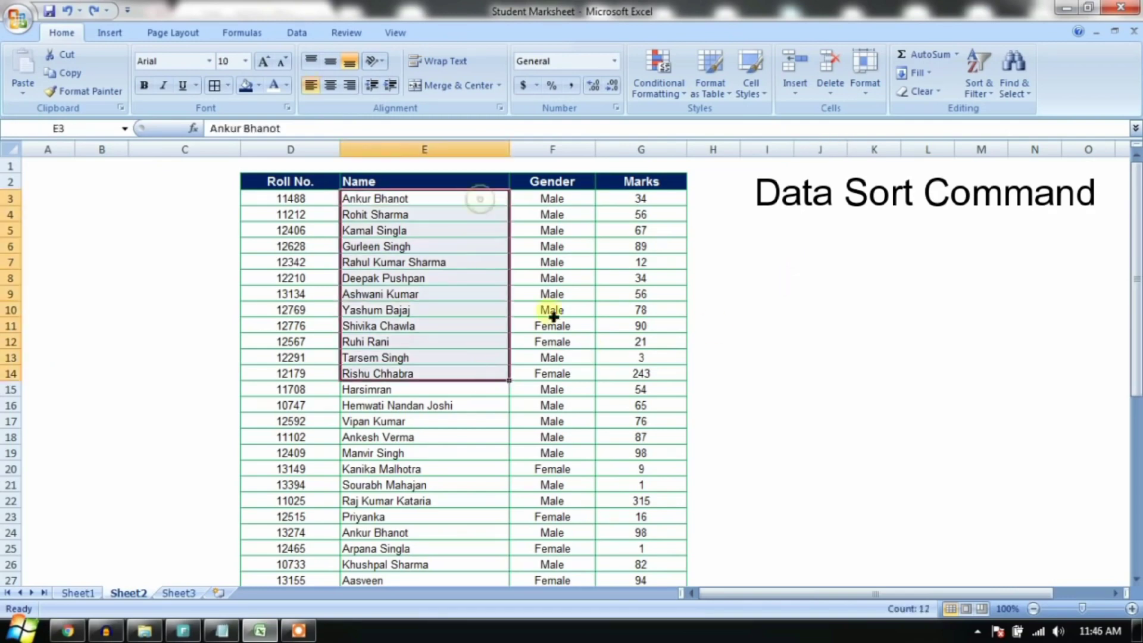
pyautogui.moveTo(659, 181); pyautogui.dragTo(661, 370)
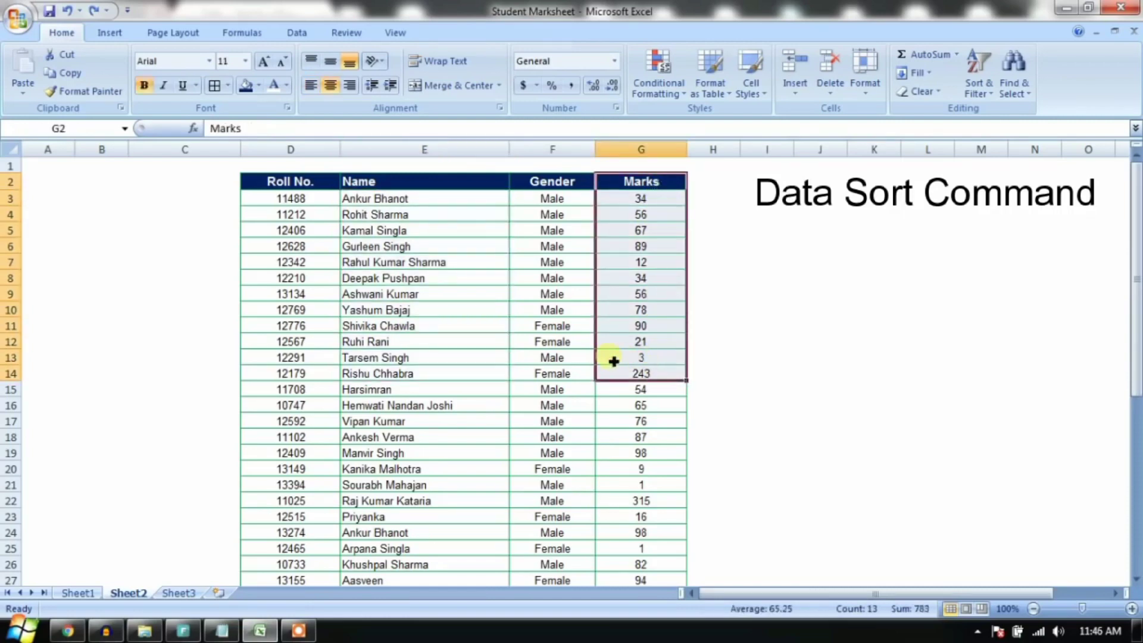
pyautogui.click(454, 294)
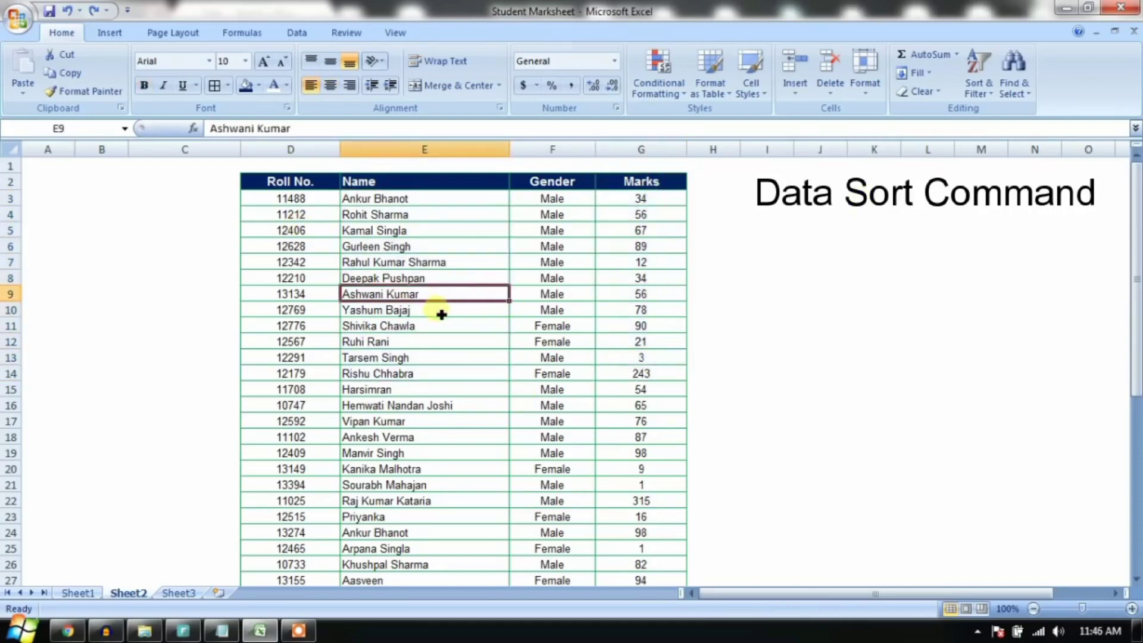
pyautogui.moveTo(292, 182); pyautogui.dragTo(631, 198)
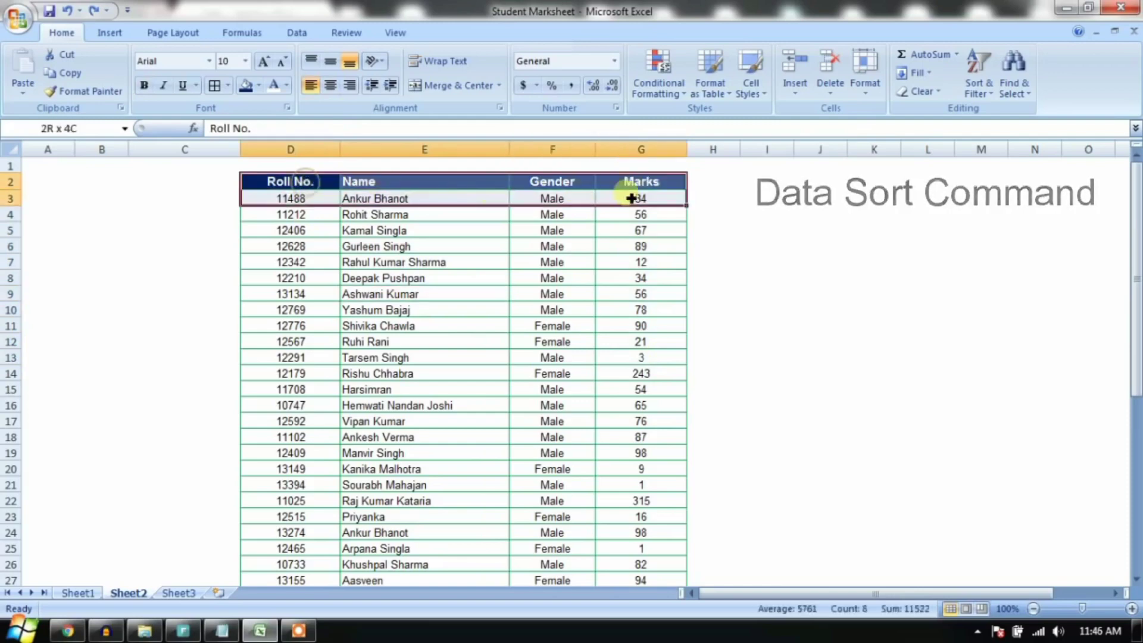
pyautogui.scroll(-11, 599, 398)
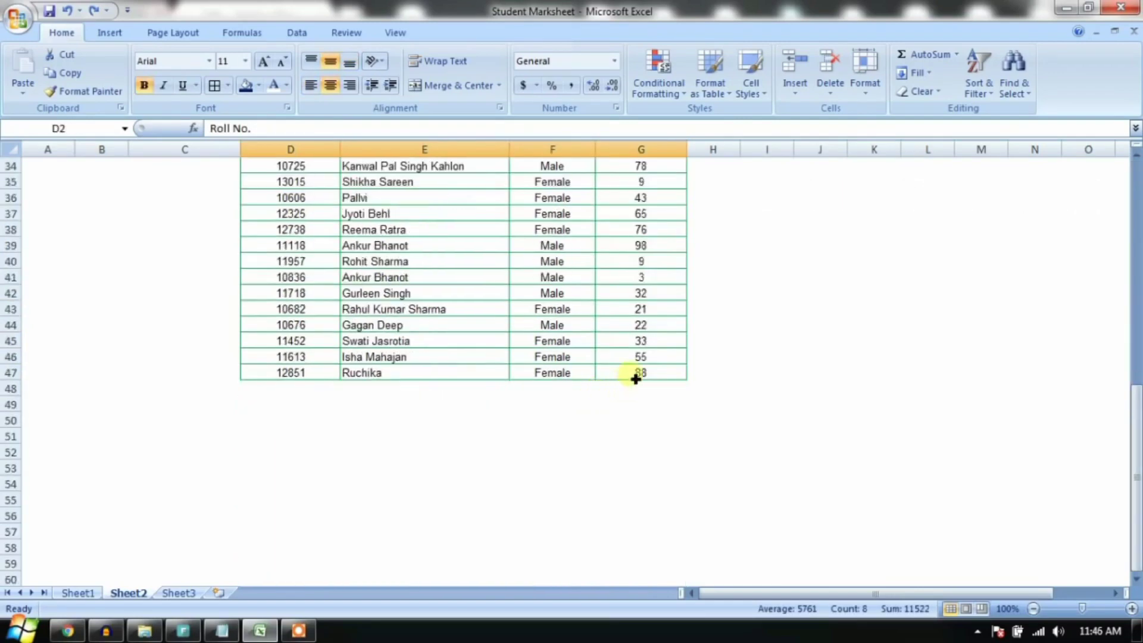
pyautogui.keyDown('shift'); pyautogui.click(636, 373); pyautogui.keyUp('shift')
pyautogui.scroll(11, 636, 379)
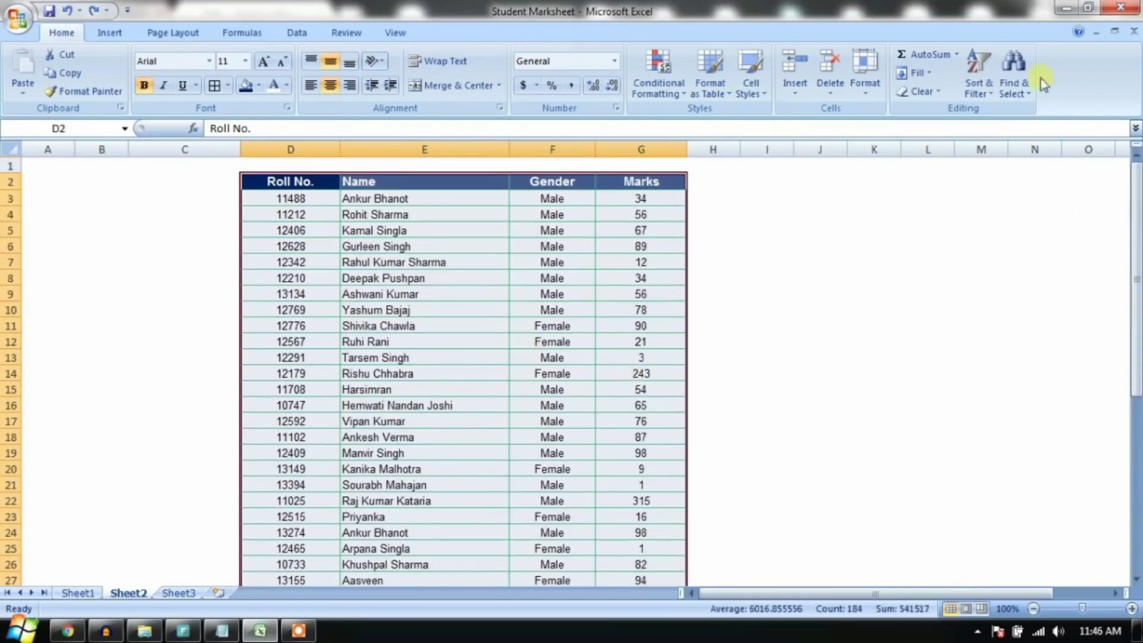
# Step: Open Custom Sort and choose Name as the Sort by column
pyautogui.click(979, 83)
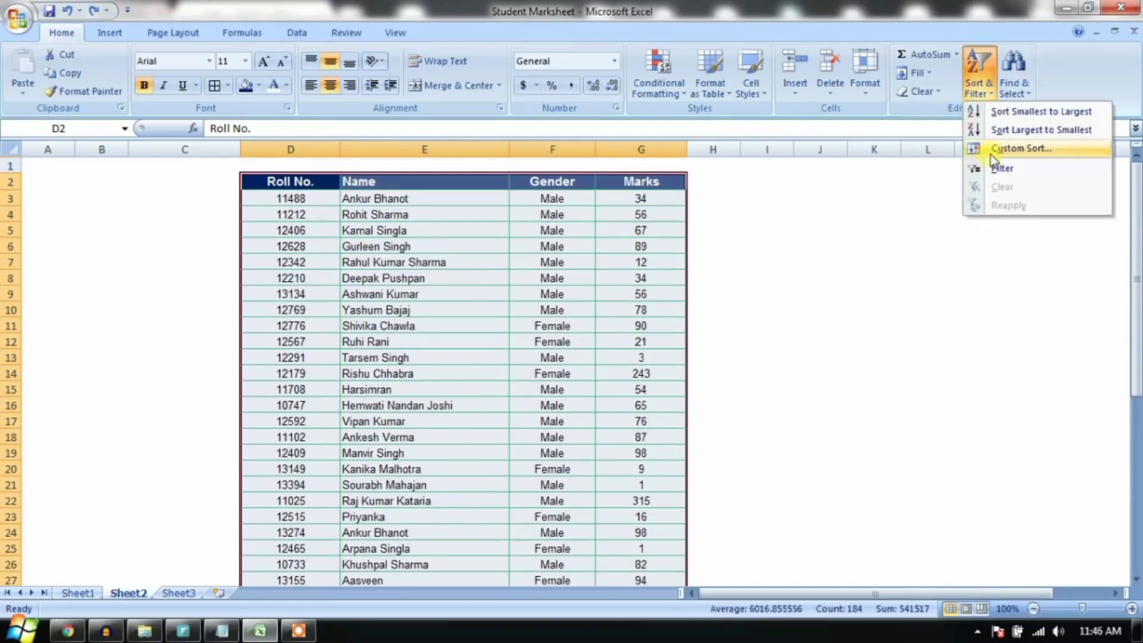
pyautogui.click(991, 154)
pyautogui.moveTo(548, 288); pyautogui.dragTo(807, 156)
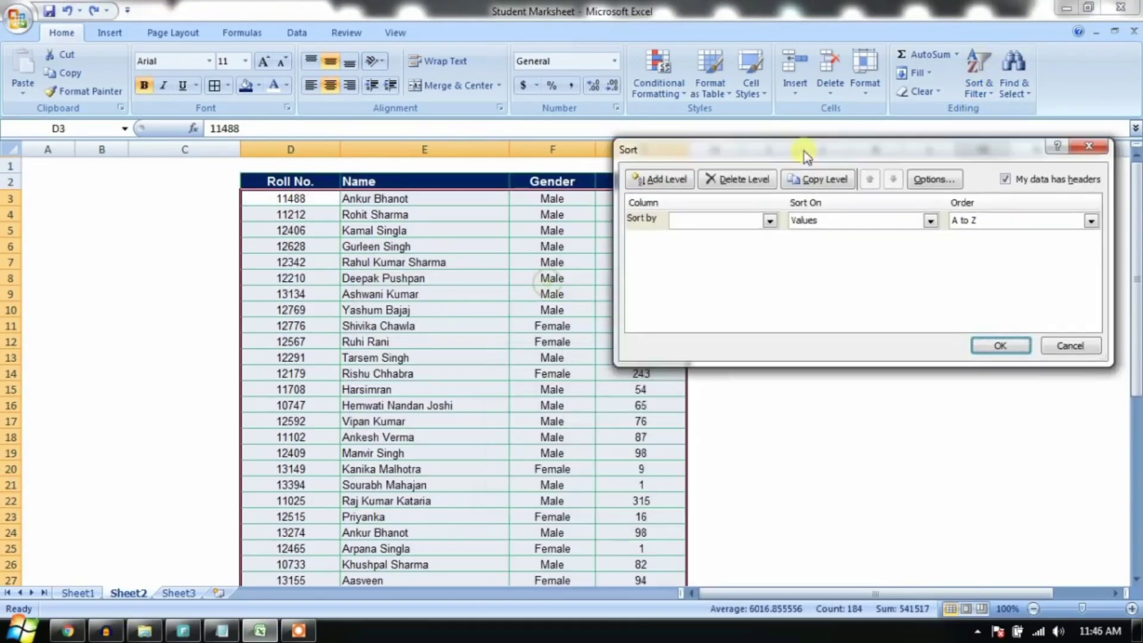
pyautogui.click(770, 220)
pyautogui.click(748, 246)
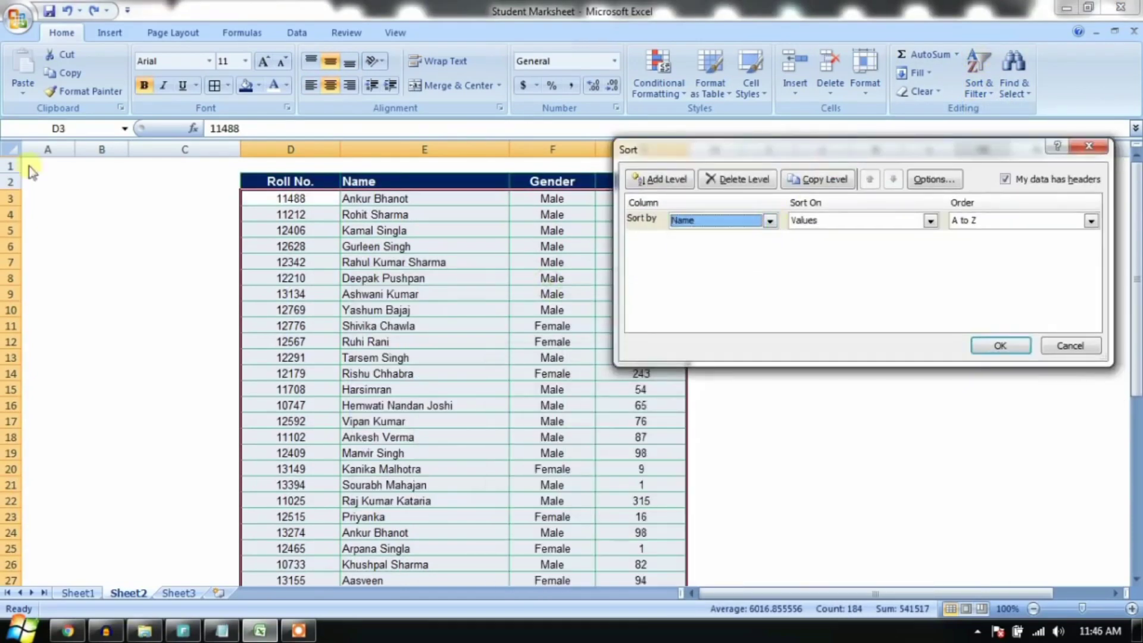
# Step: Apply the A to Z sort by Name to the marksheet
pyautogui.click(983, 349)
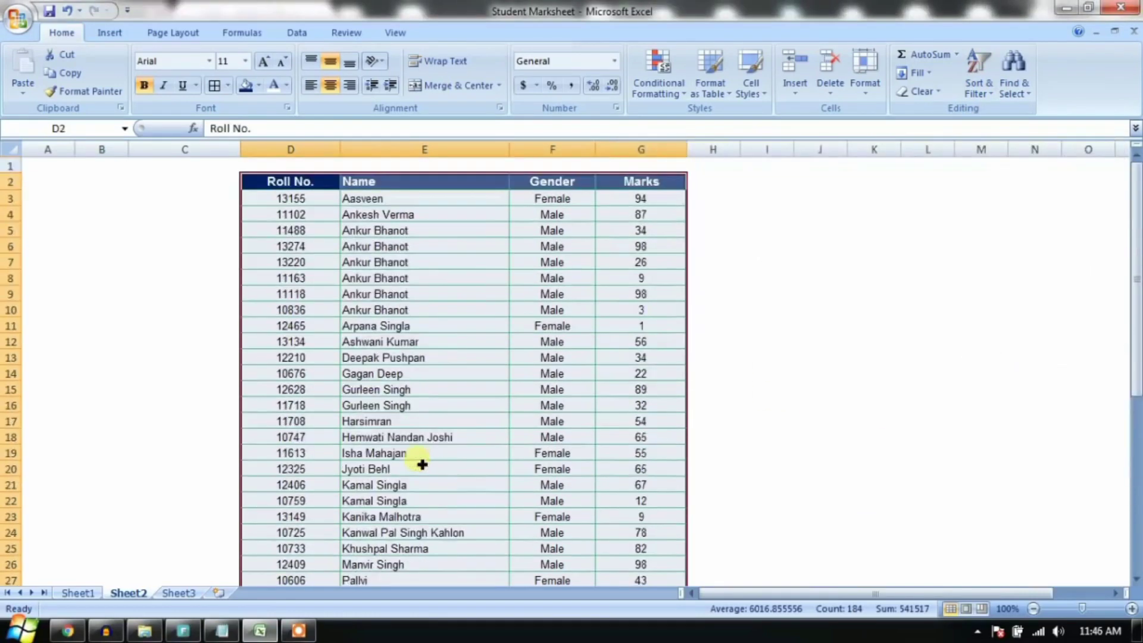
pyautogui.click(384, 265)
pyautogui.scroll(-6, 402, 381)
pyautogui.scroll(5, 404, 387)
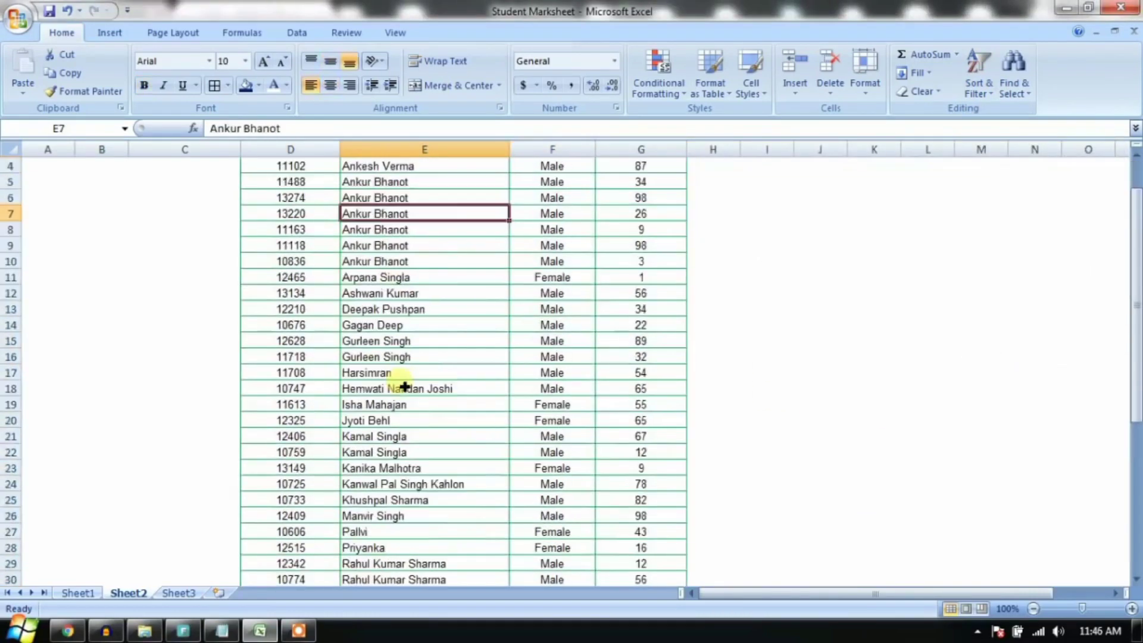
pyautogui.scroll(1, 404, 387)
# Step: Select the six rows sharing a repeated name across to the Marks column
pyautogui.click(406, 438)
pyautogui.scroll(-7, 403, 467)
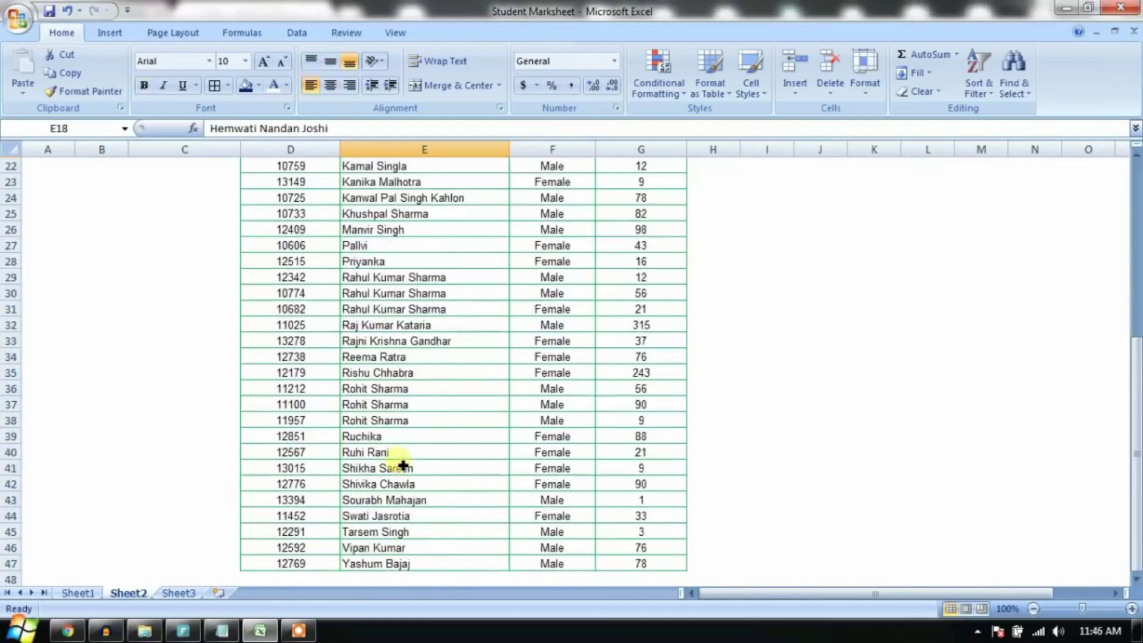
pyautogui.scroll(7, 401, 442)
pyautogui.moveTo(417, 230); pyautogui.dragTo(489, 262)
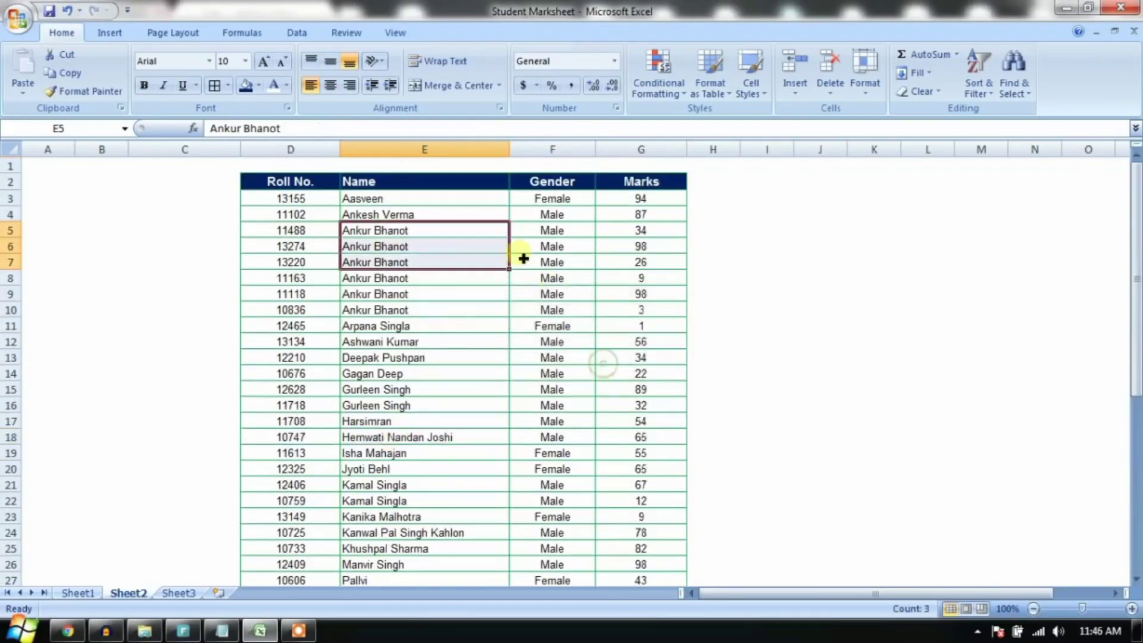
pyautogui.click(499, 237)
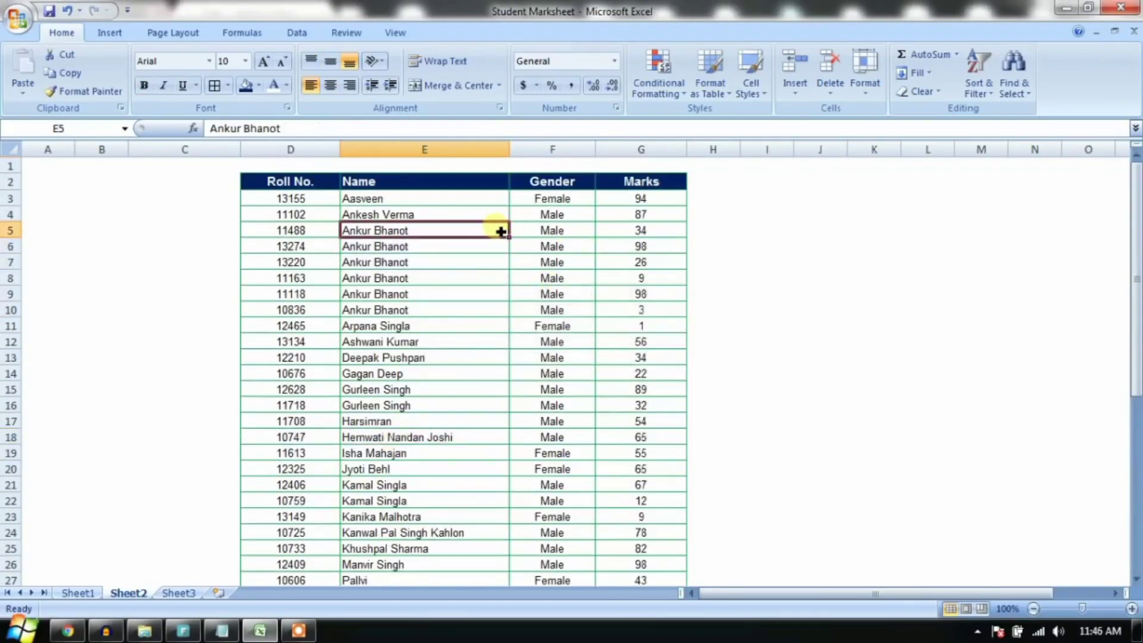
pyautogui.moveTo(499, 232); pyautogui.dragTo(498, 313)
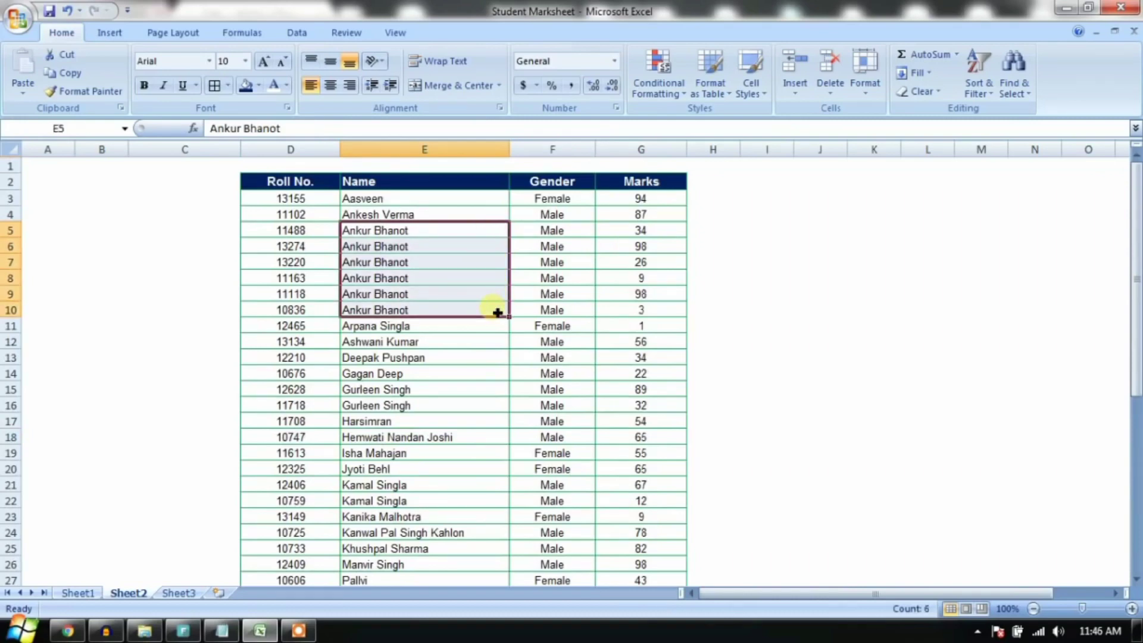
pyautogui.hotkey('shift', 'Right')
pyautogui.hotkey('shift', 'Right')
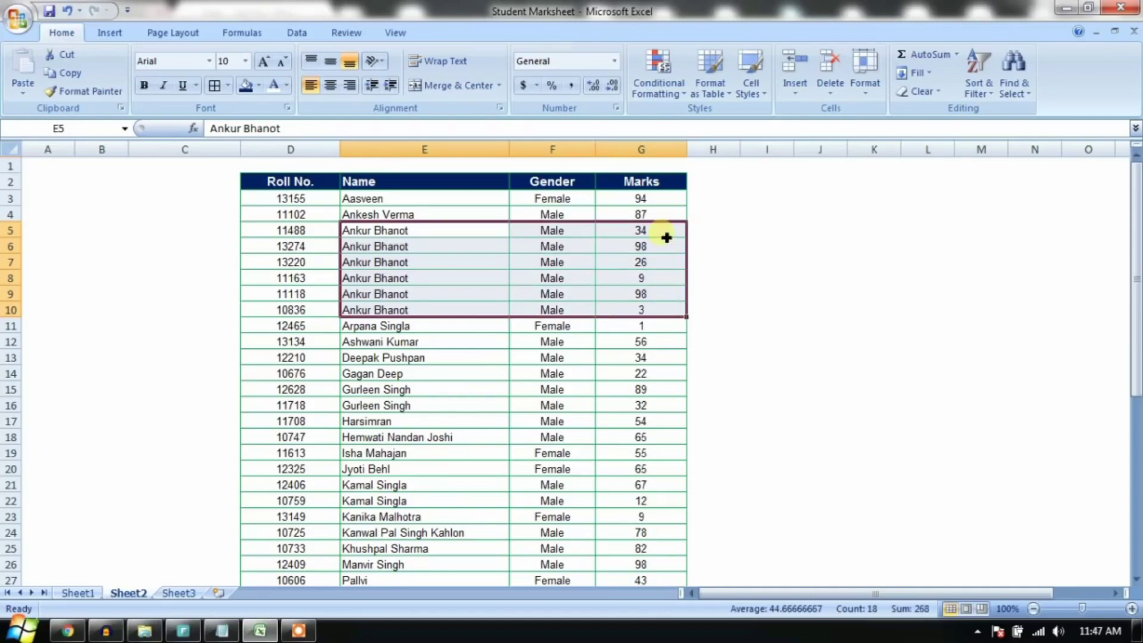
pyautogui.click(655, 280)
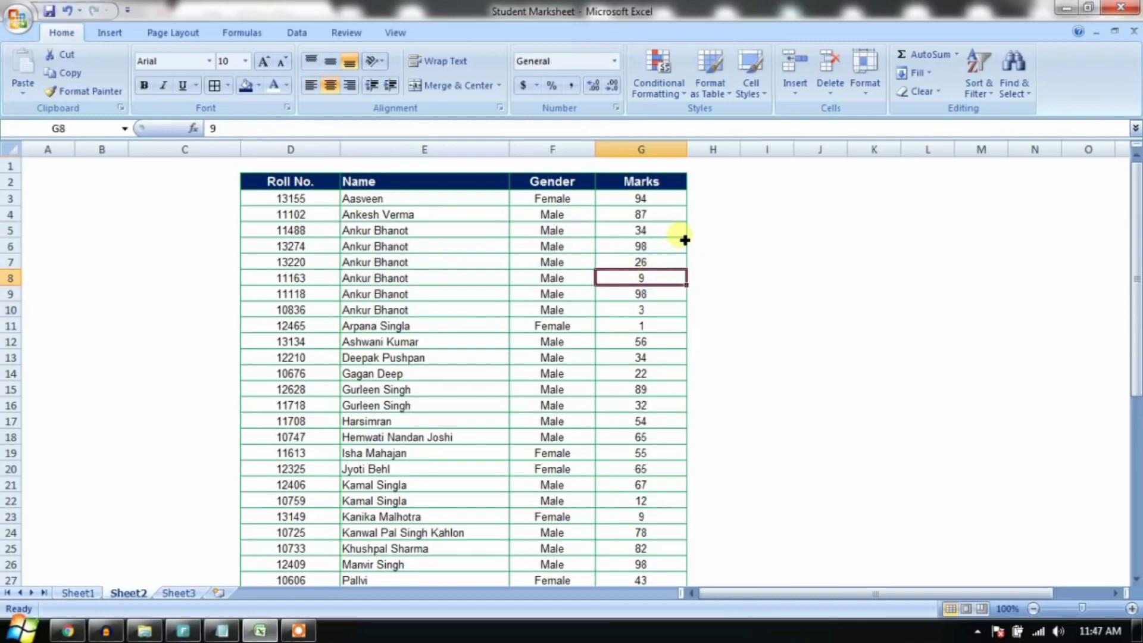
# Step: Undo the Name sort and select the marksheet table from Roll No. to the last row
pyautogui.hotkey('ctrl', 'z')
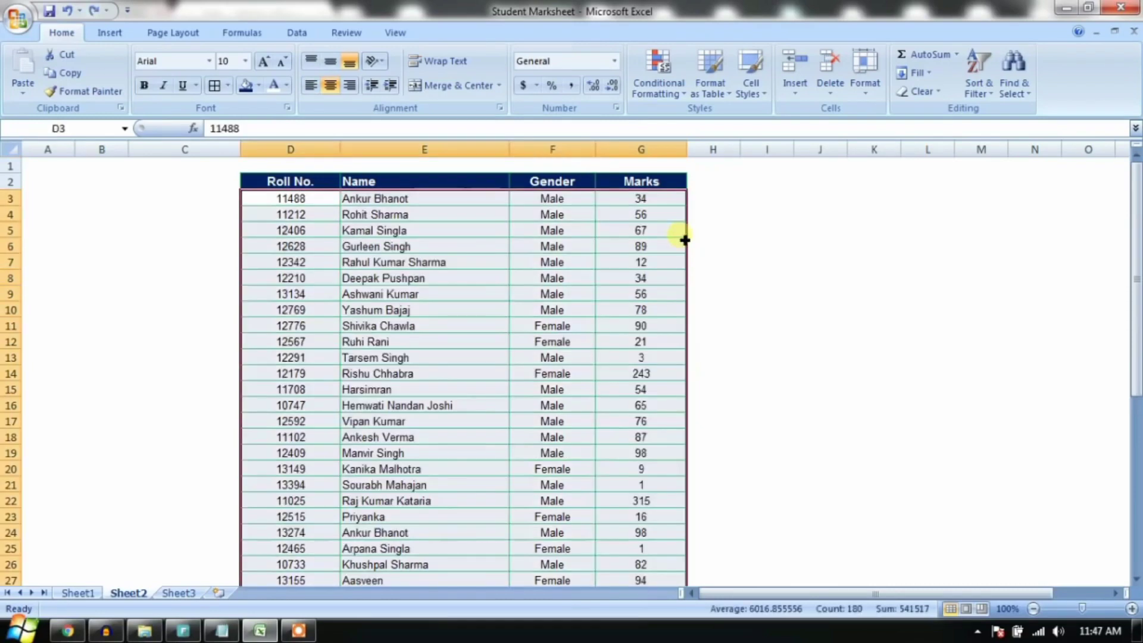
pyautogui.click(718, 279)
pyautogui.moveTo(318, 182); pyautogui.dragTo(423, 200)
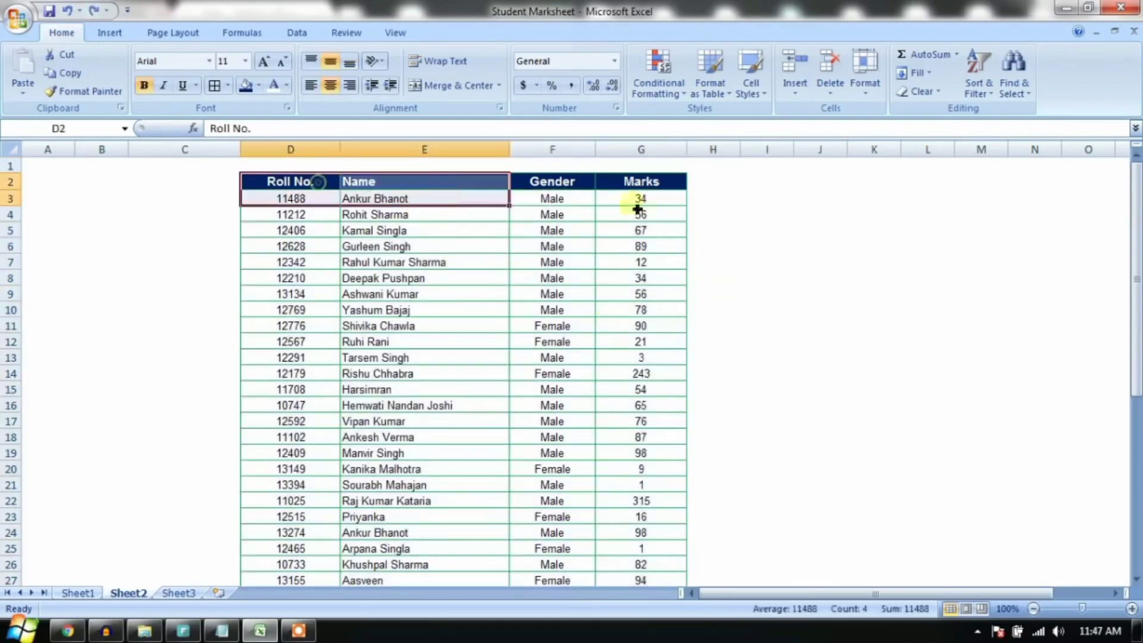
pyautogui.click(662, 202)
pyautogui.click(299, 188)
pyautogui.hotkey('ctrl', 'shift', 'Right')
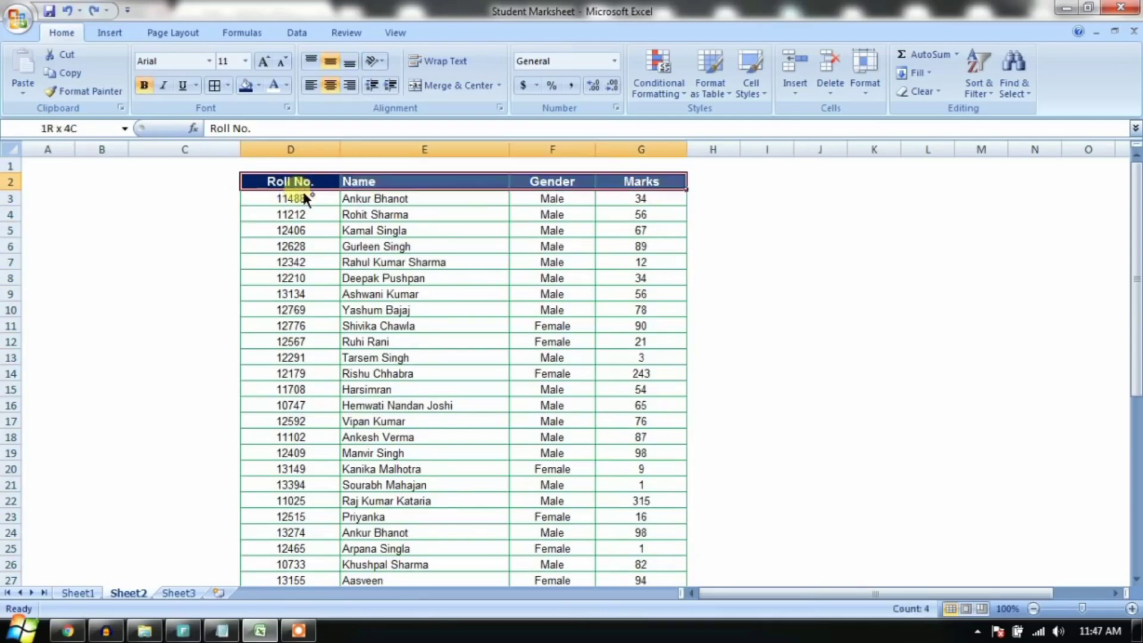
pyautogui.hotkey('ctrl', 'shift', 'Down')
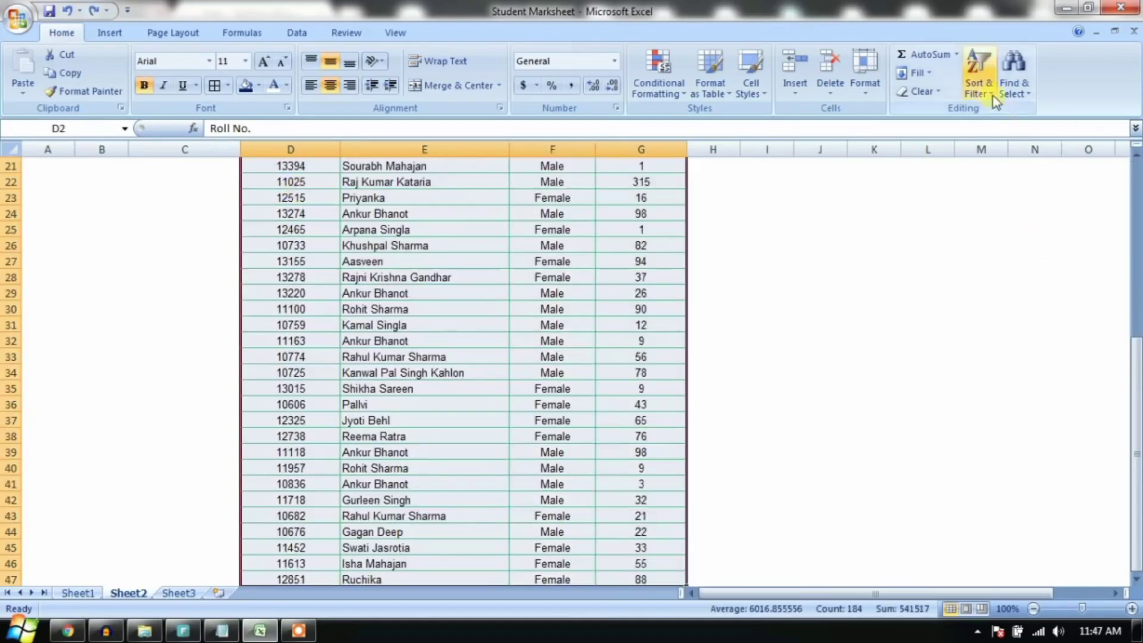
# Step: Custom Sort by Name, then by Marks Smallest to Largest
pyautogui.click(979, 77)
pyautogui.click(1005, 152)
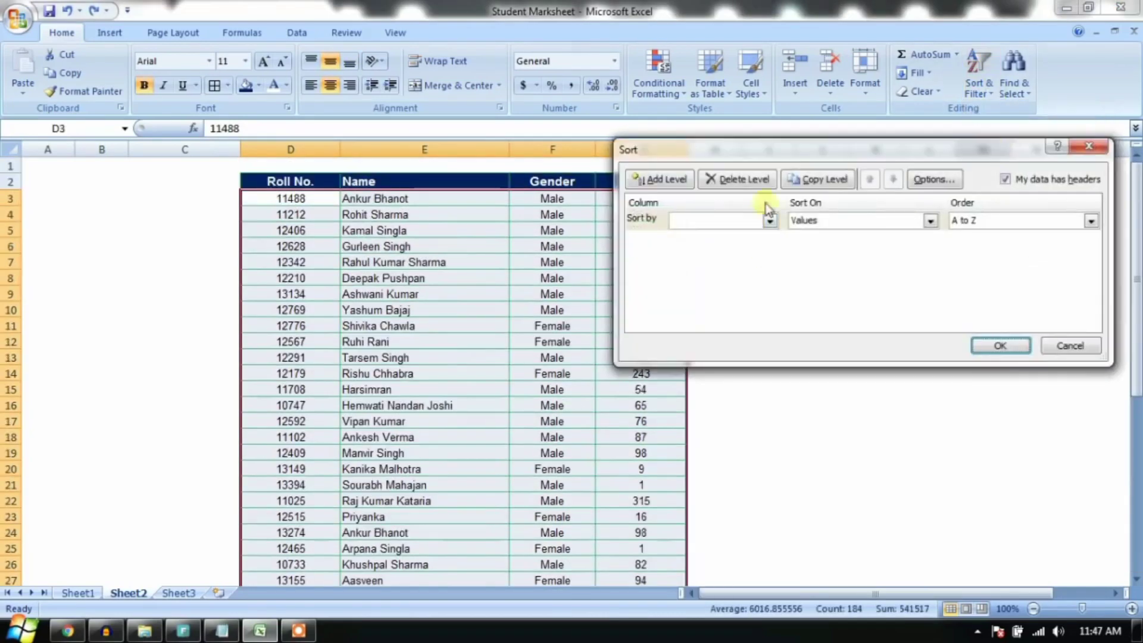
pyautogui.moveTo(799, 153); pyautogui.dragTo(792, 327)
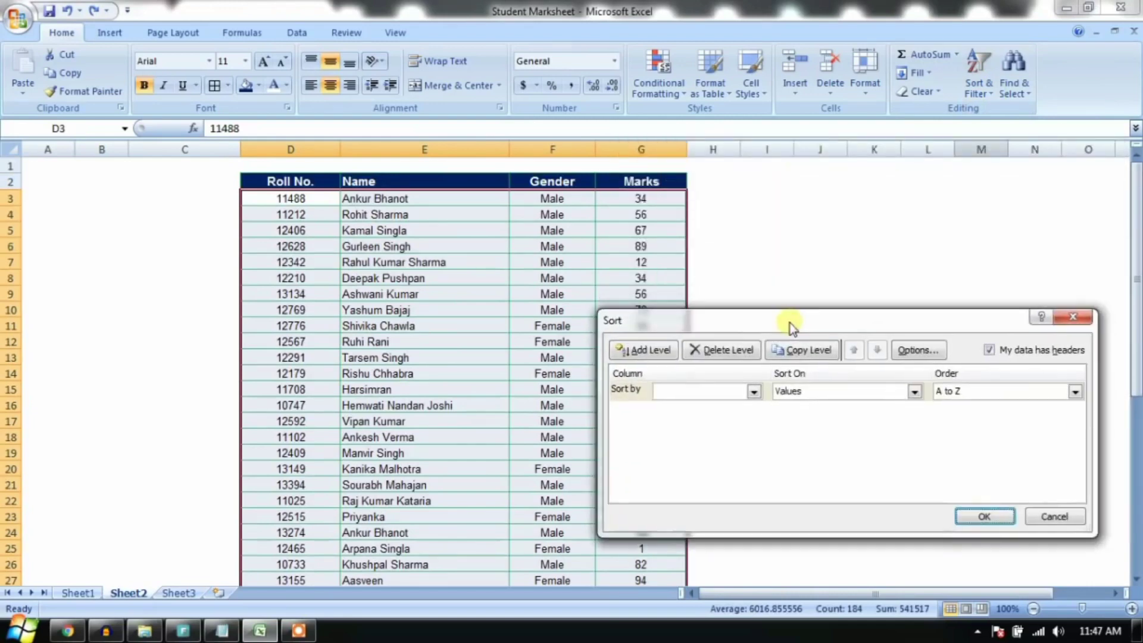
pyautogui.click(730, 391)
pyautogui.click(727, 418)
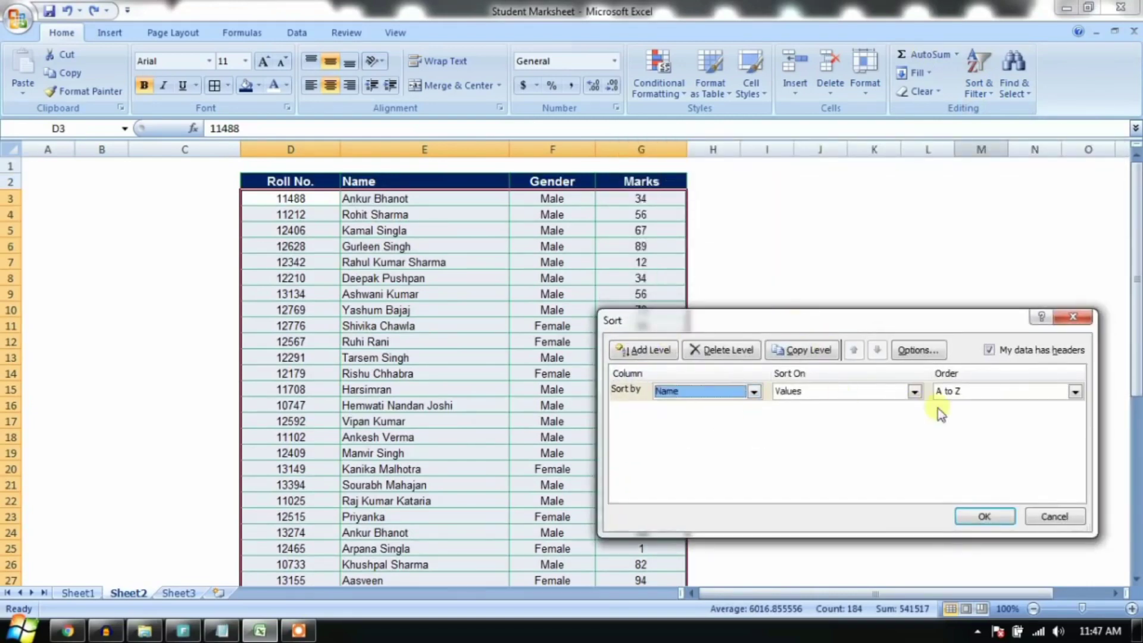
pyautogui.click(652, 352)
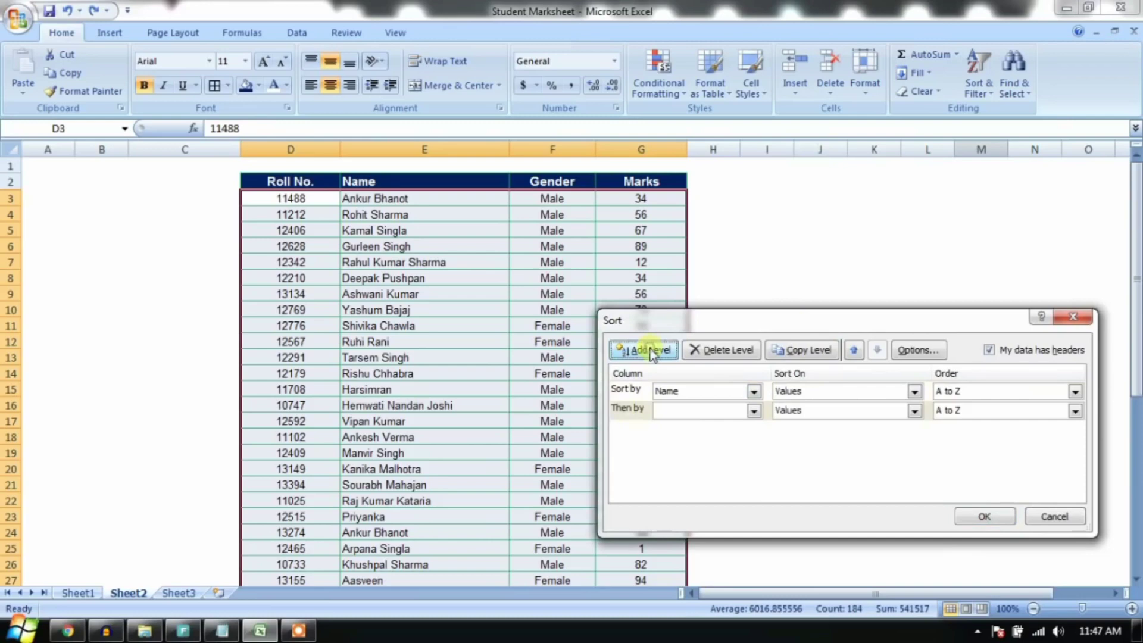
pyautogui.click(754, 411)
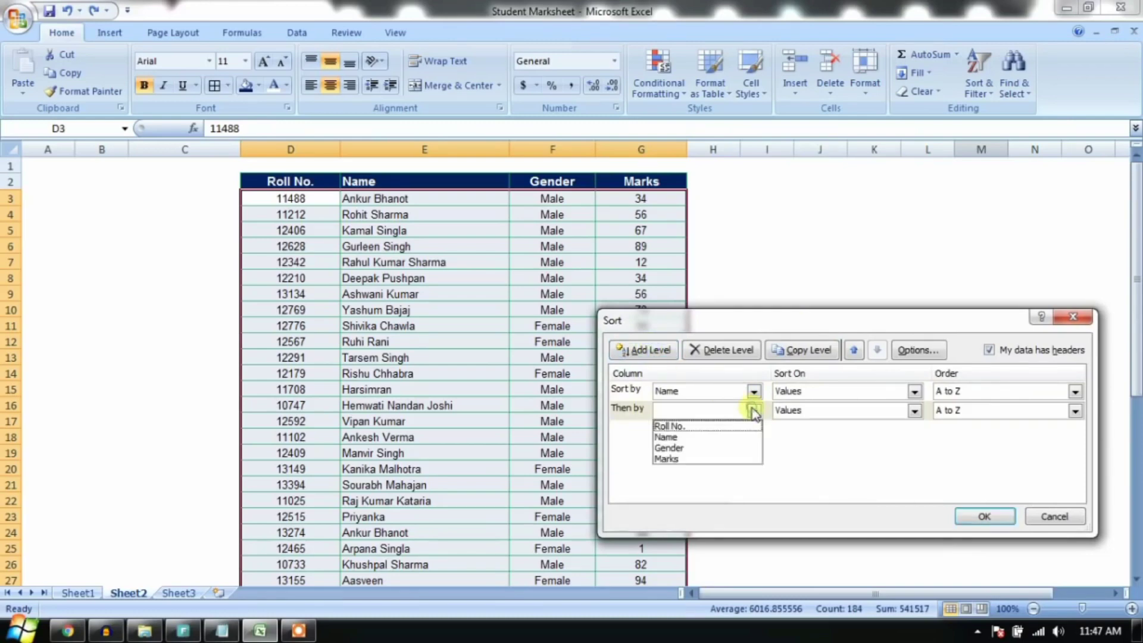
pyautogui.click(737, 458)
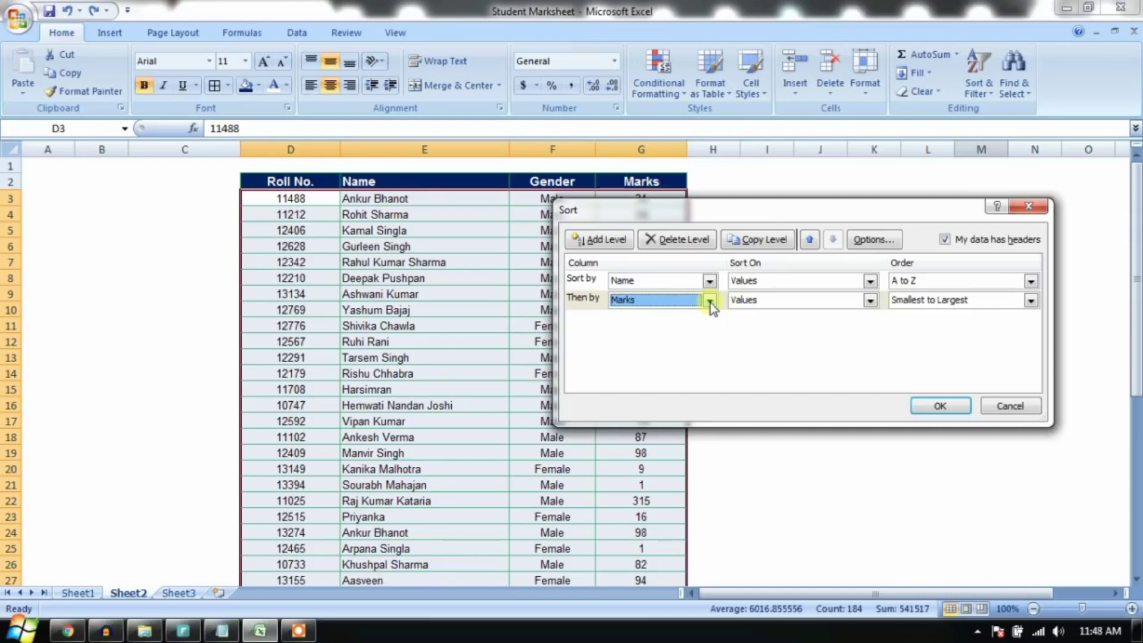
pyautogui.click(941, 406)
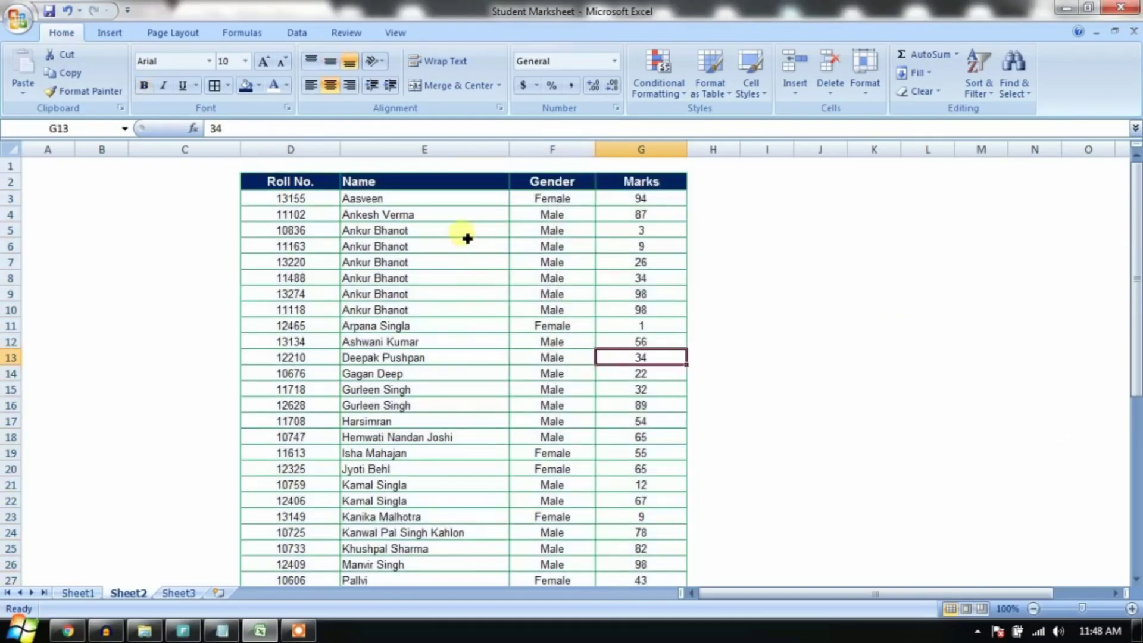
pyautogui.moveTo(467, 239); pyautogui.dragTo(649, 316)
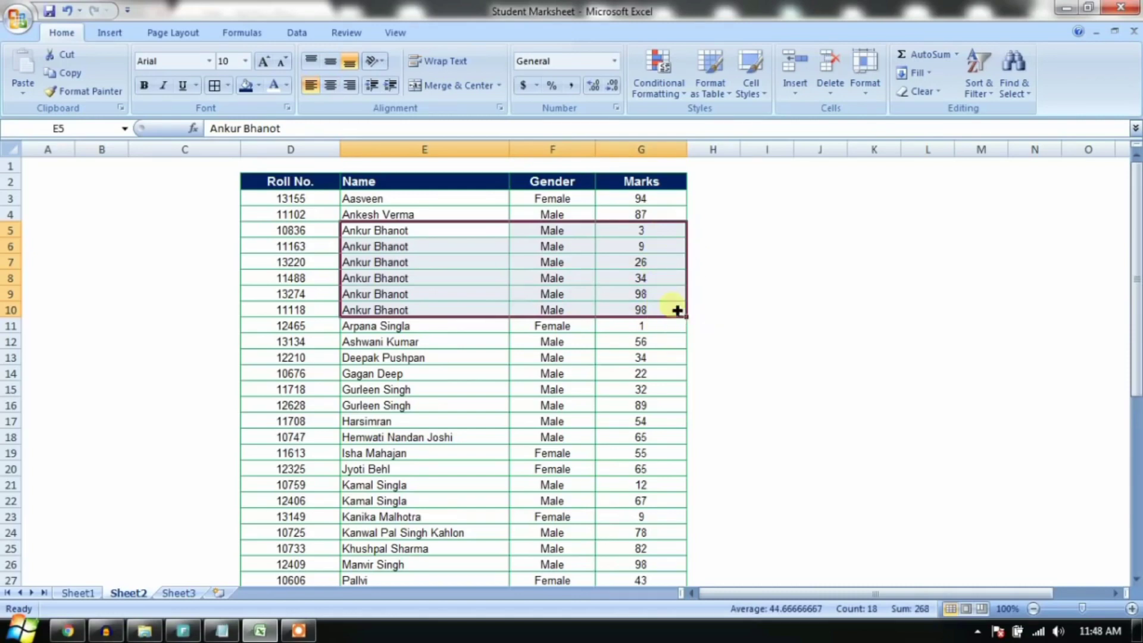
pyautogui.click(503, 339)
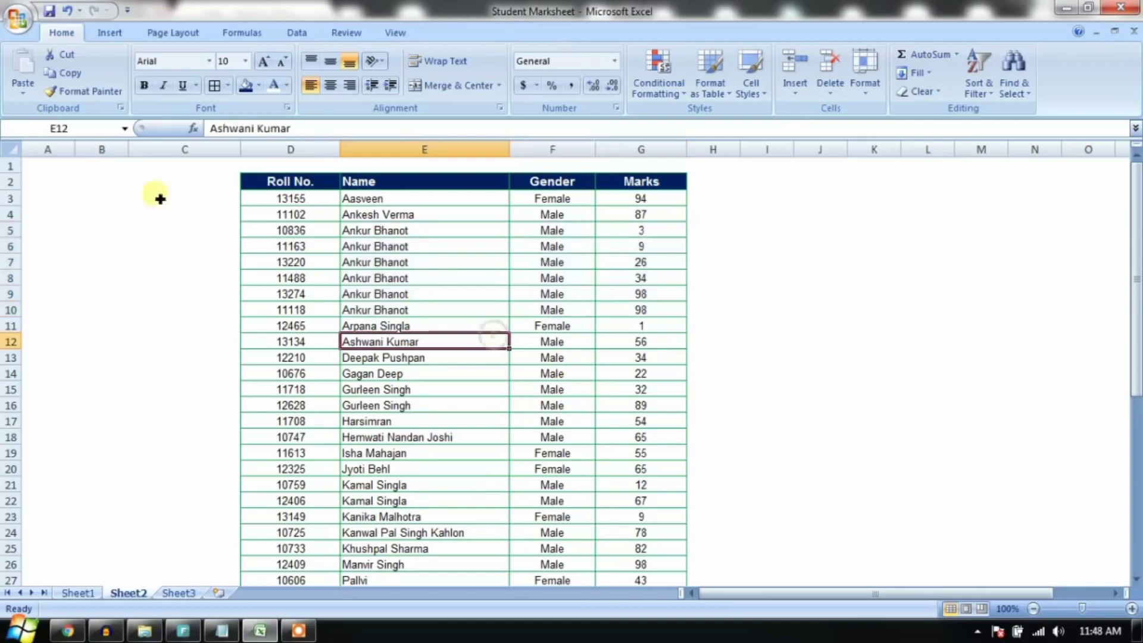
pyautogui.hotkey('ctrl', 'z')
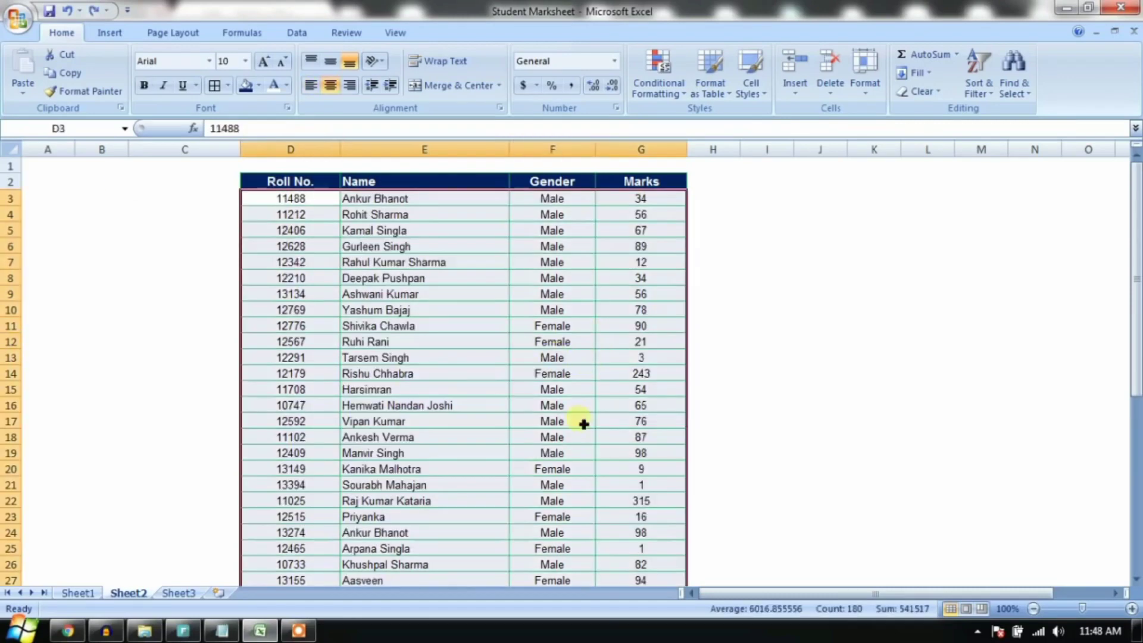
pyautogui.moveTo(557, 215); pyautogui.dragTo(556, 294)
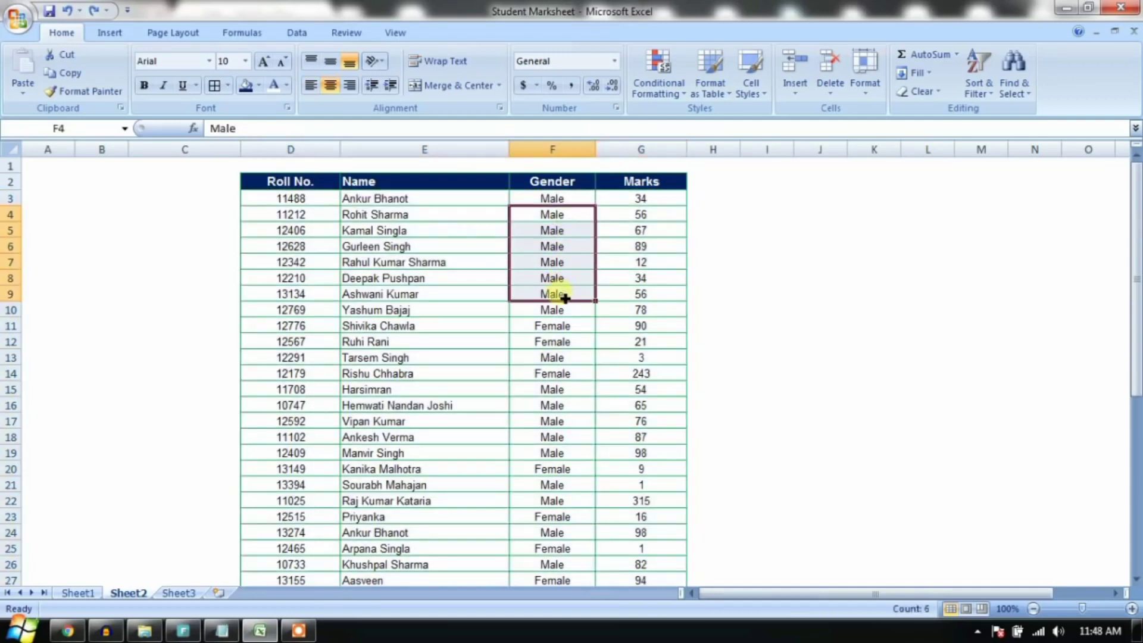
pyautogui.click(569, 405)
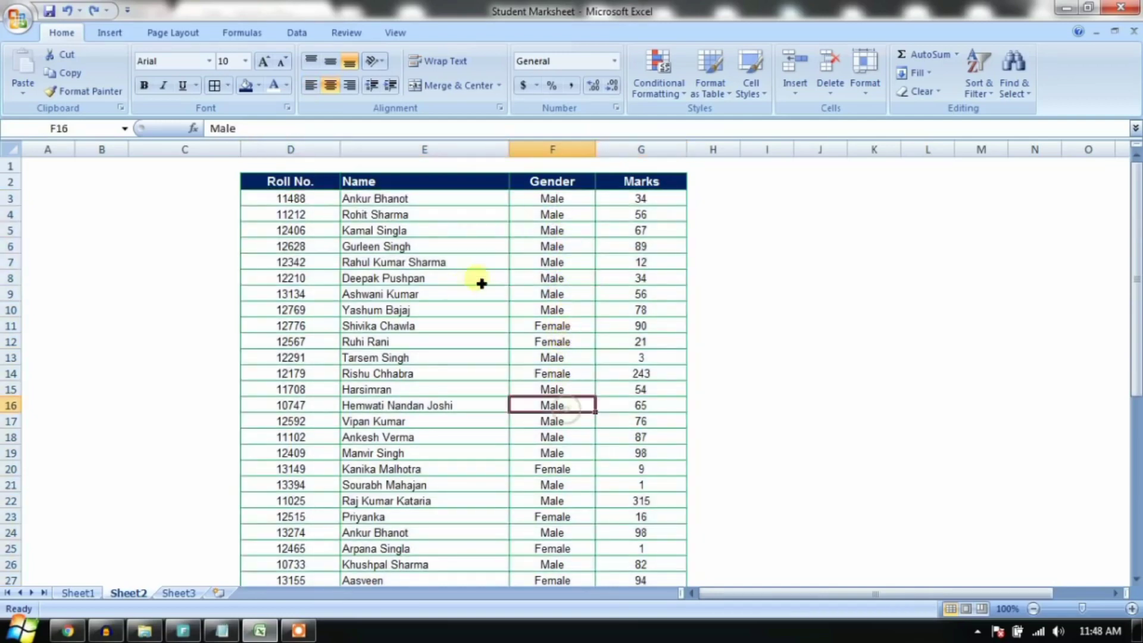
pyautogui.moveTo(459, 262); pyautogui.dragTo(459, 370)
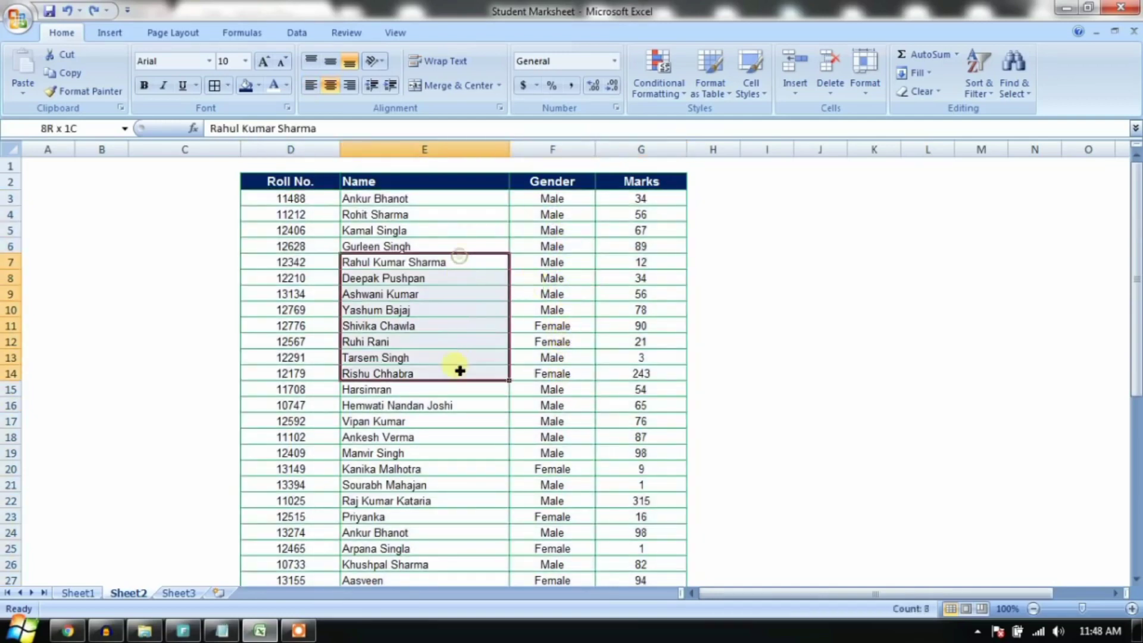
pyautogui.moveTo(645, 294); pyautogui.dragTo(657, 345)
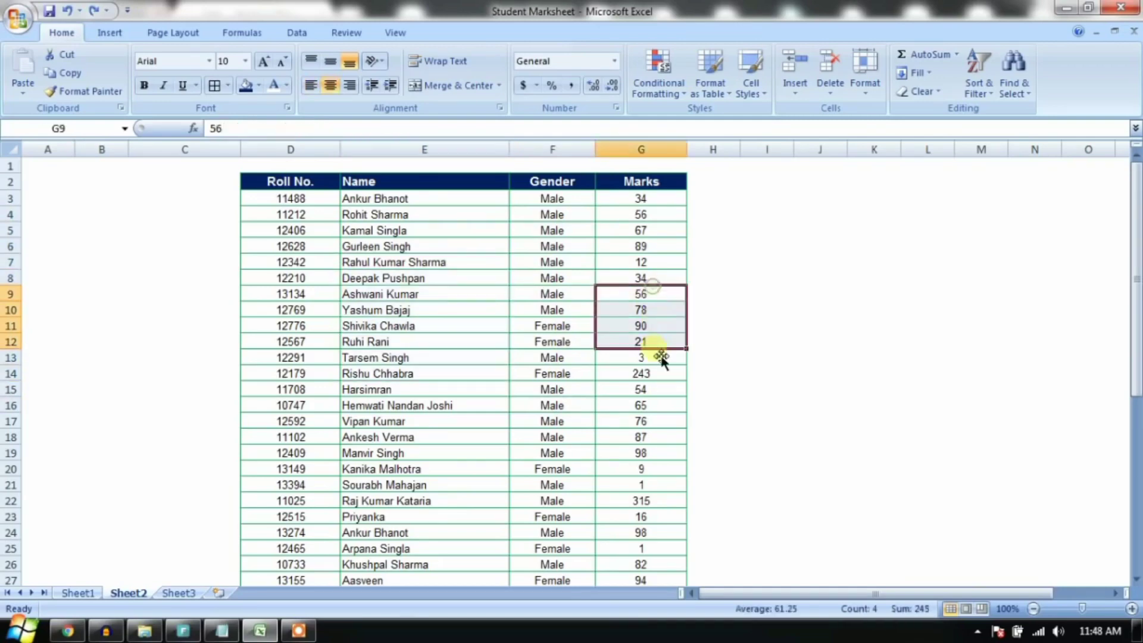
pyautogui.click(304, 188)
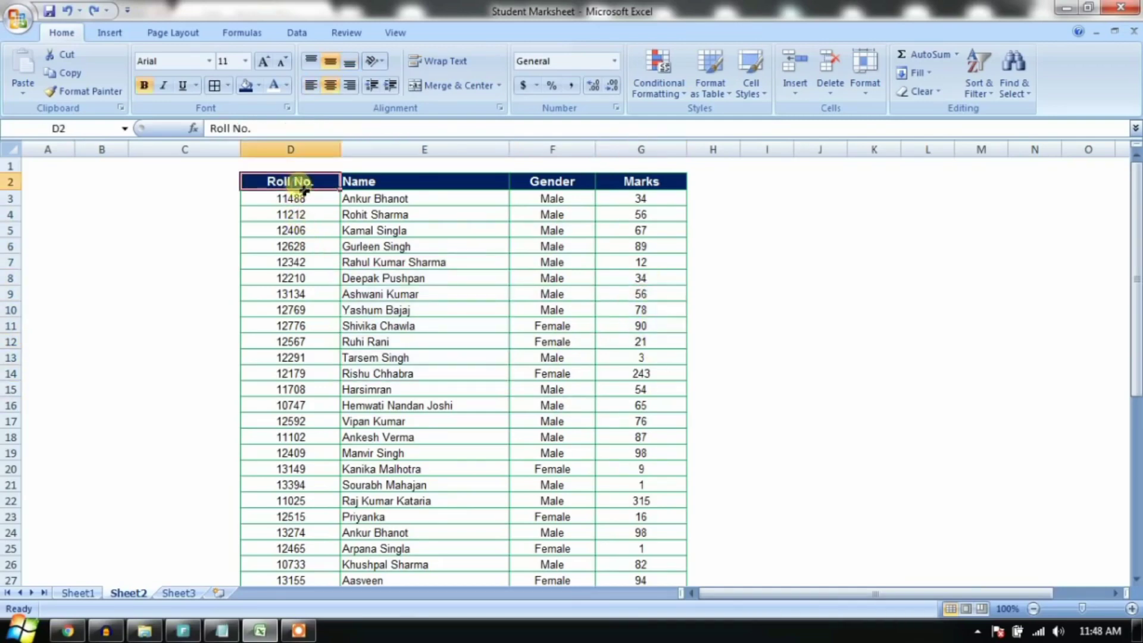
# Step: Select the whole marksheet and set Gender as the first Custom Sort level
pyautogui.hotkey('ctrl', 'shift', 'End')
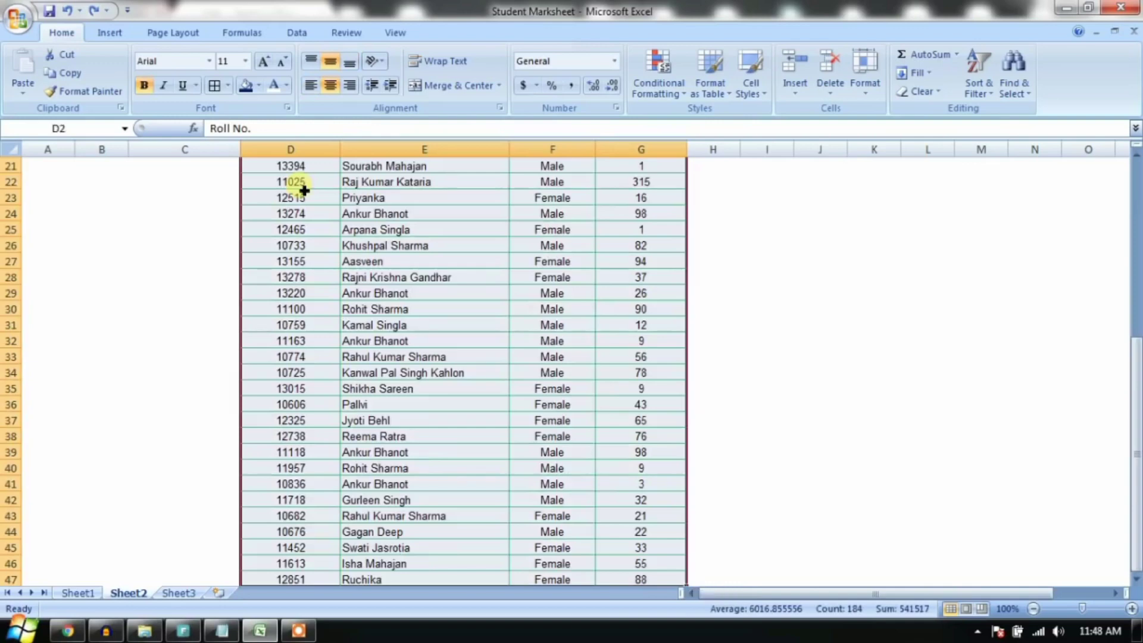
pyautogui.click(990, 92)
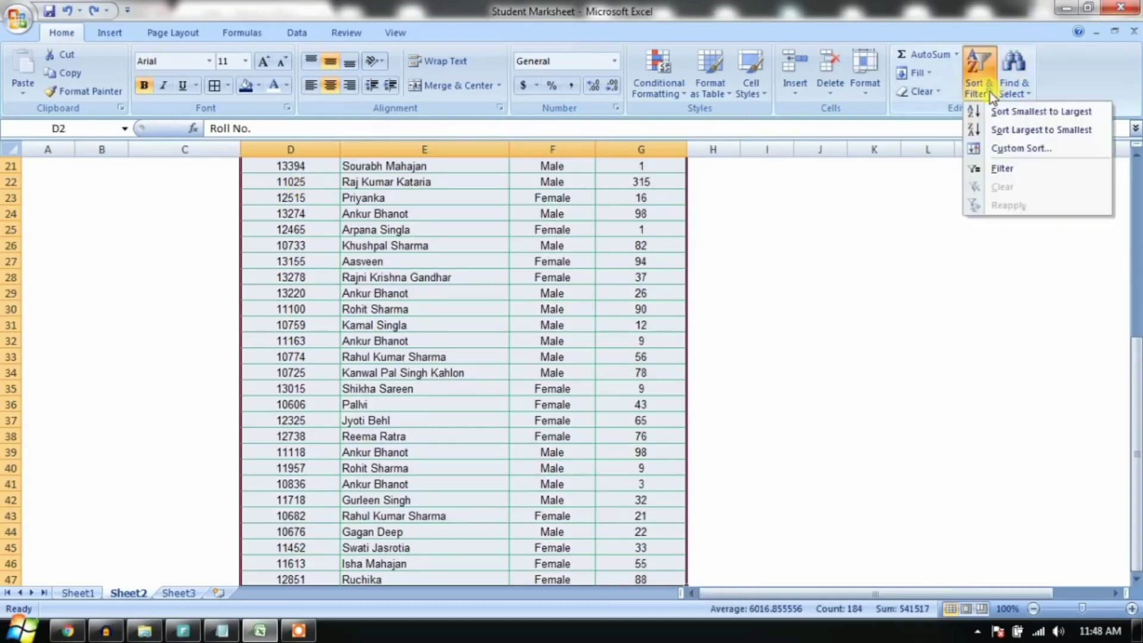
pyautogui.click(999, 149)
pyautogui.click(659, 281)
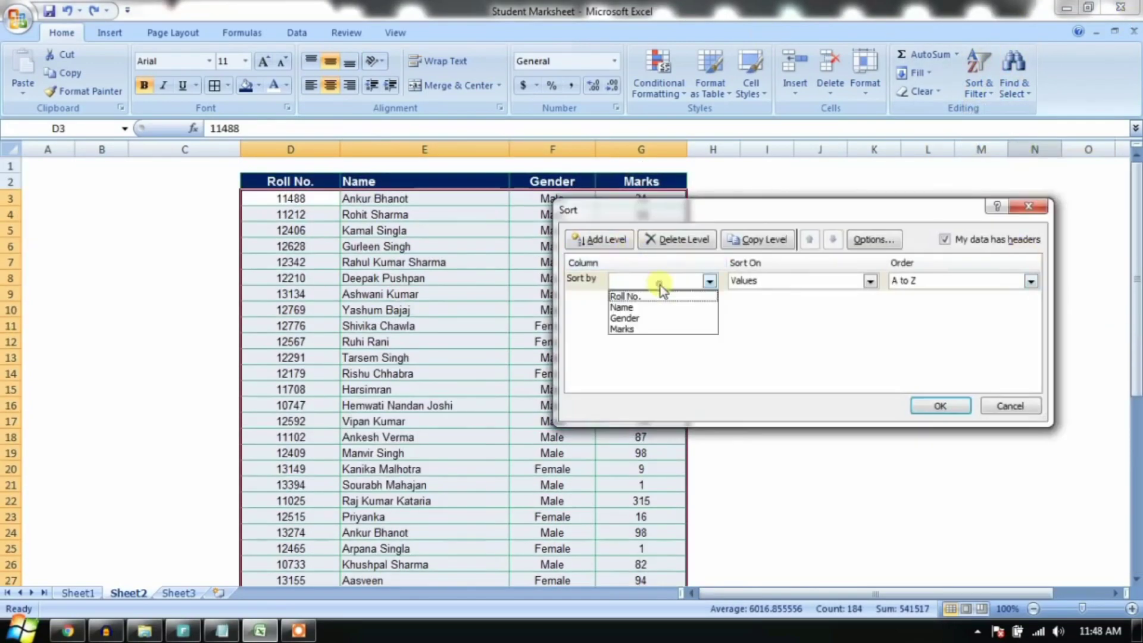
pyautogui.click(723, 215)
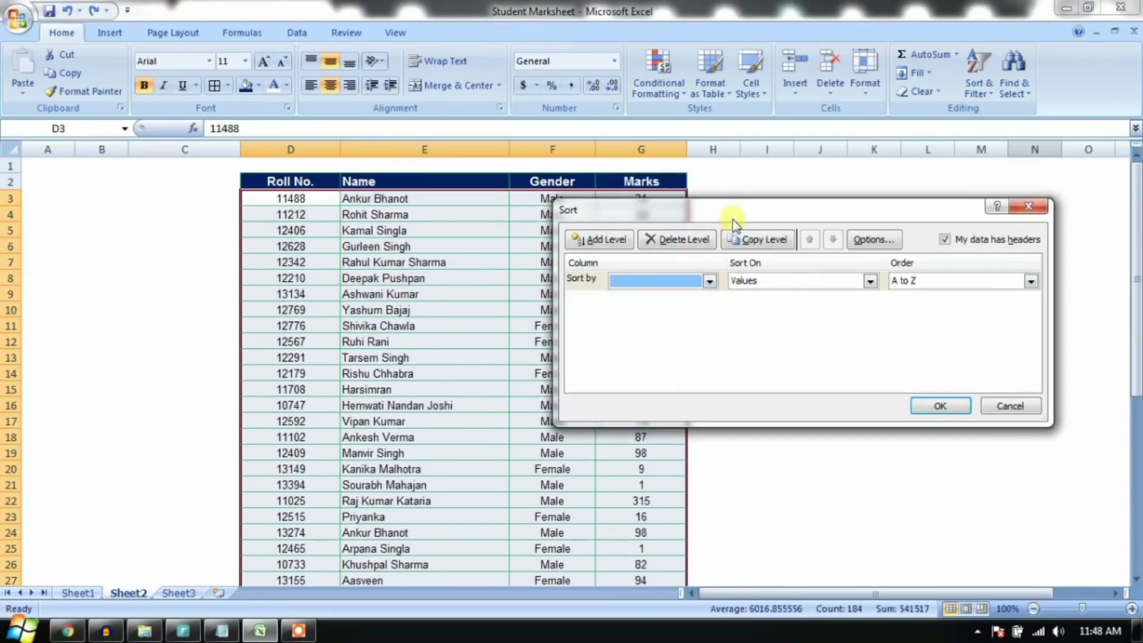
pyautogui.moveTo(724, 215); pyautogui.dragTo(785, 195)
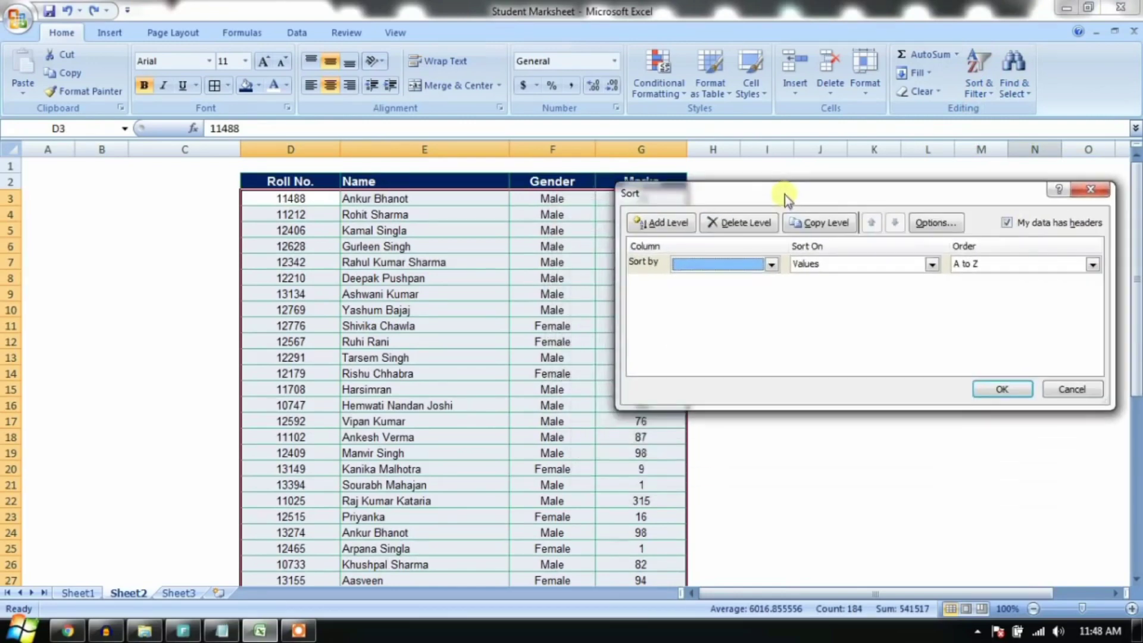
pyautogui.click(771, 264)
pyautogui.click(762, 303)
pyautogui.click(763, 302)
# Step: Add Name and Marks (Smallest to Largest) sort levels and apply the three-level sort
pyautogui.click(673, 225)
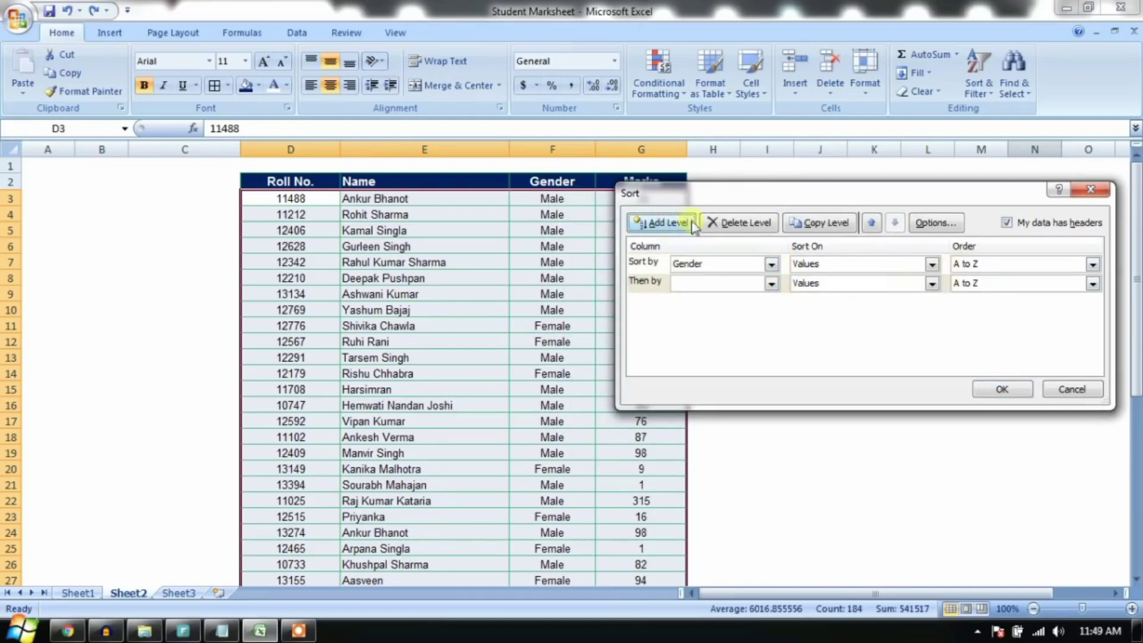
pyautogui.click(771, 284)
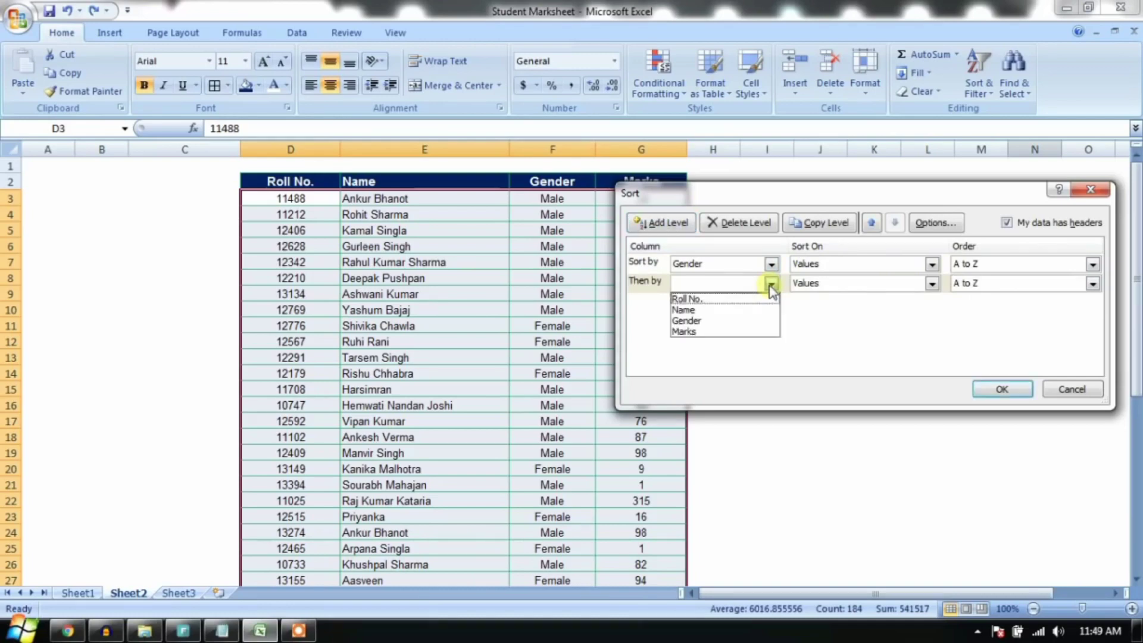
pyautogui.click(736, 311)
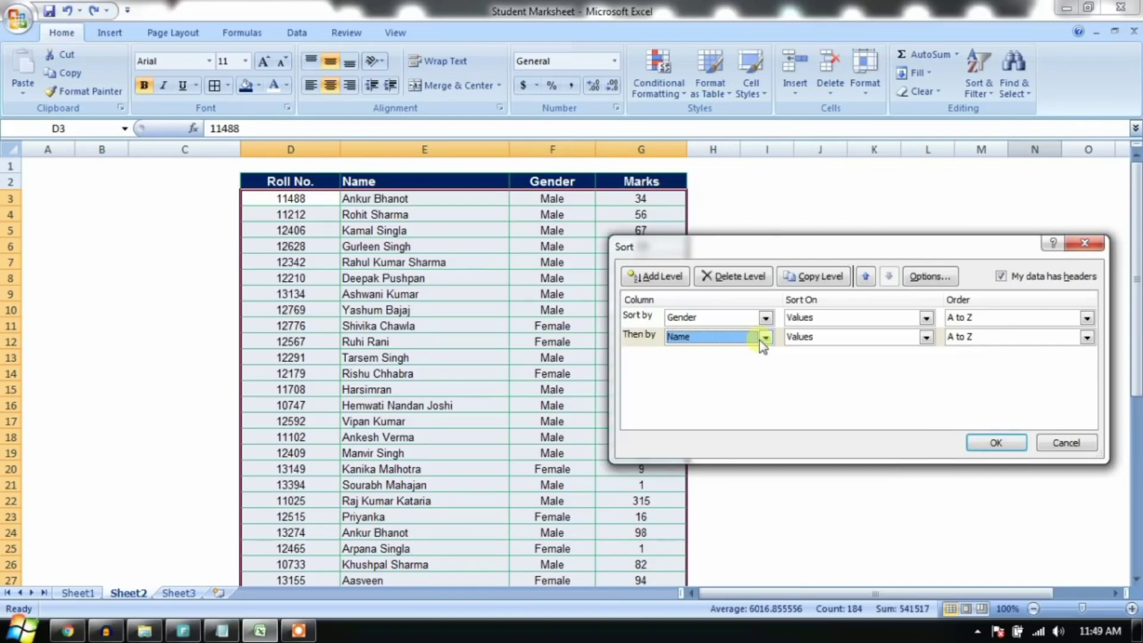
pyautogui.click(663, 275)
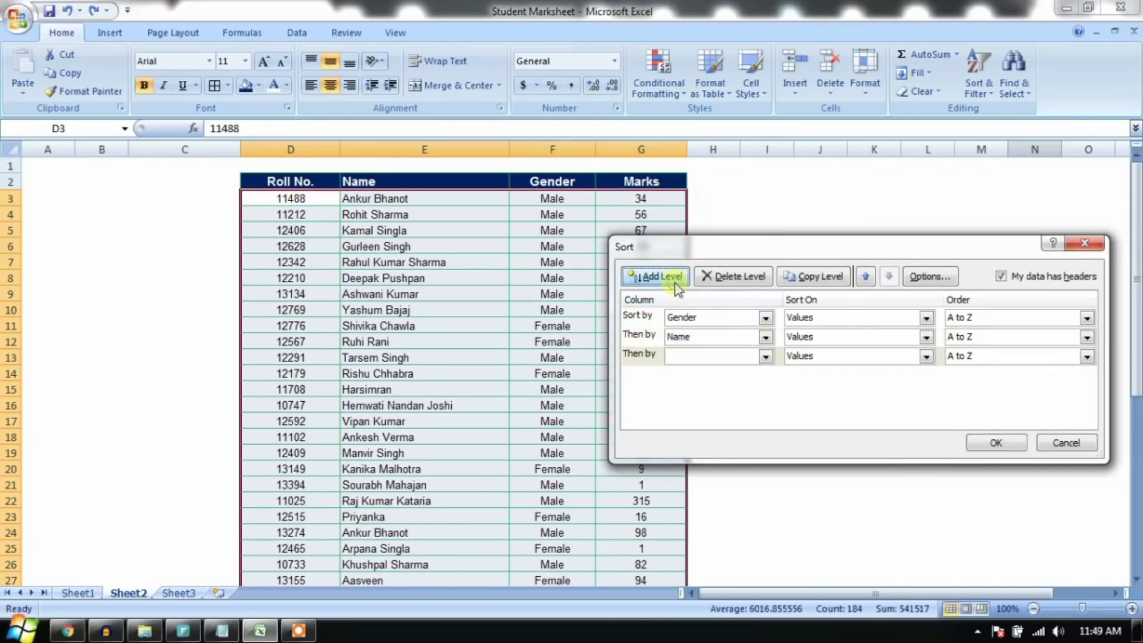
pyautogui.click(765, 356)
pyautogui.click(733, 404)
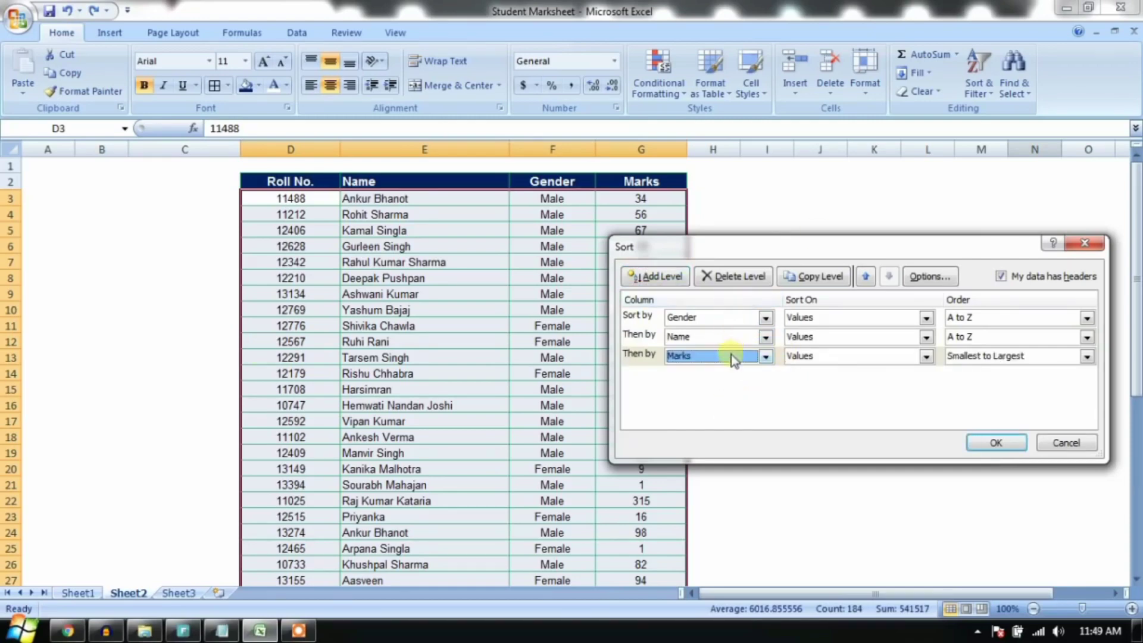
pyautogui.click(1004, 446)
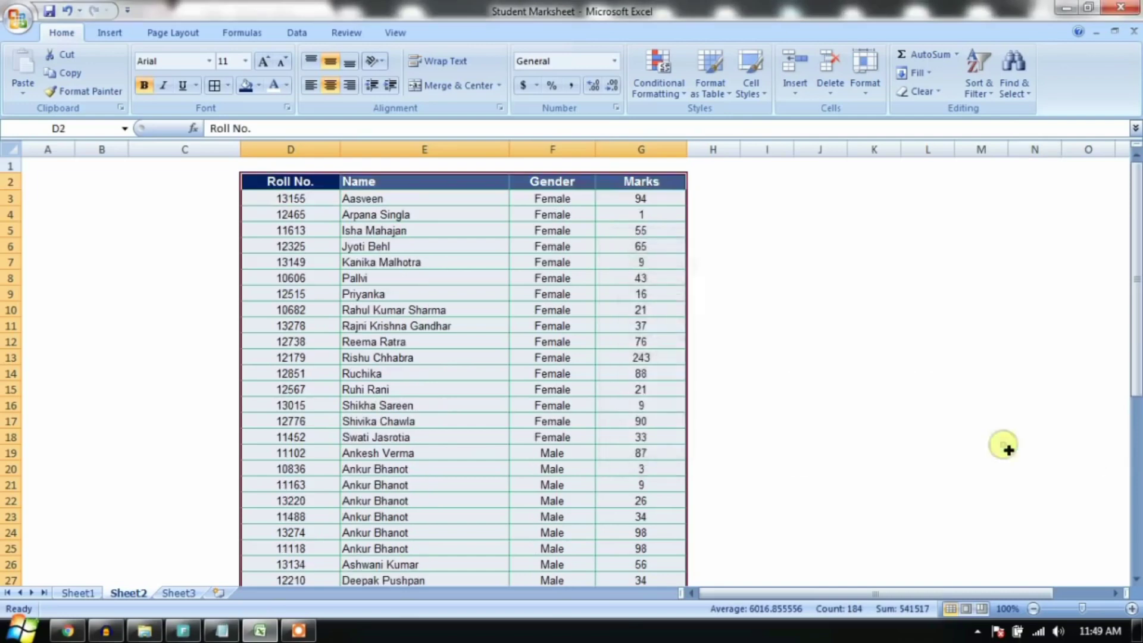
# Step: Inspect the Female group's Gender and Name entries in the sorted table
pyautogui.click(589, 213)
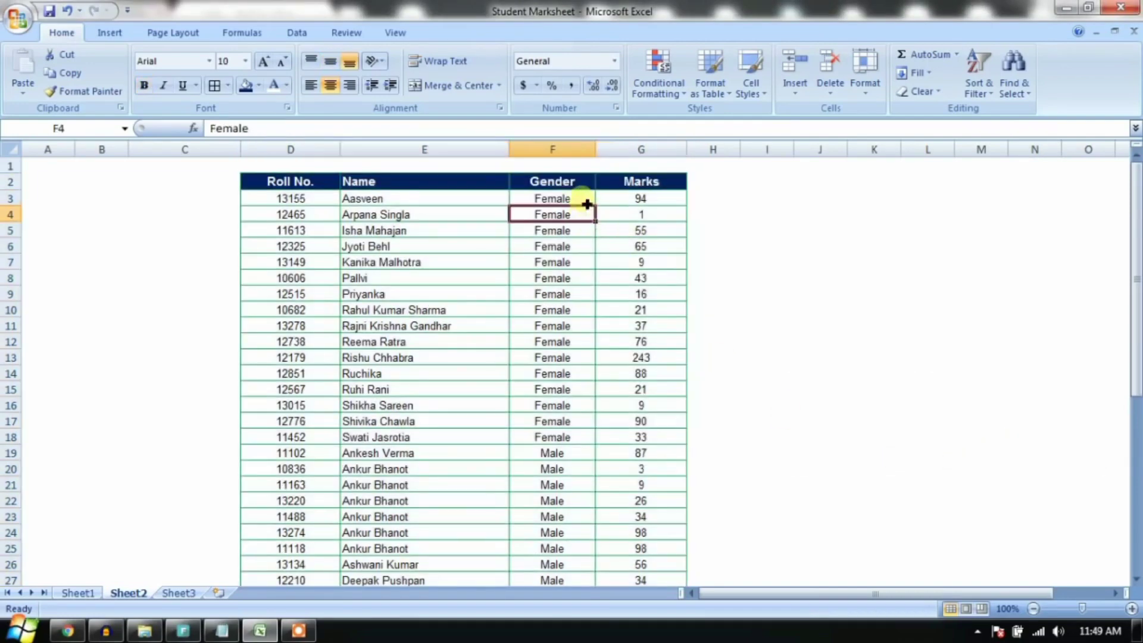
pyautogui.moveTo(587, 204); pyautogui.dragTo(581, 439)
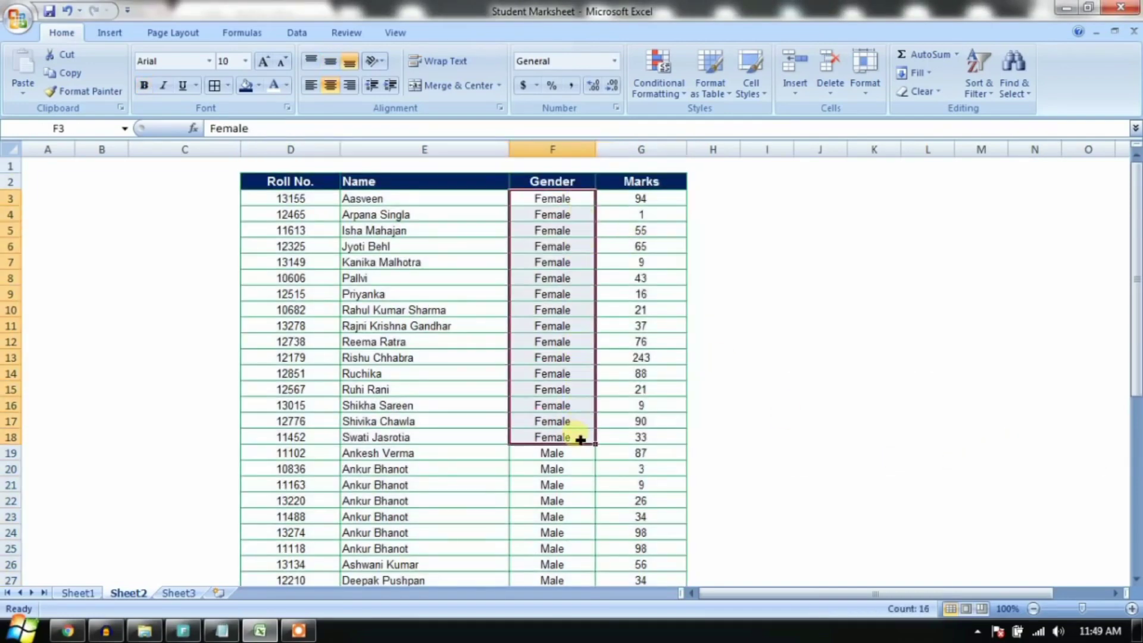
pyautogui.moveTo(497, 200); pyautogui.dragTo(488, 444)
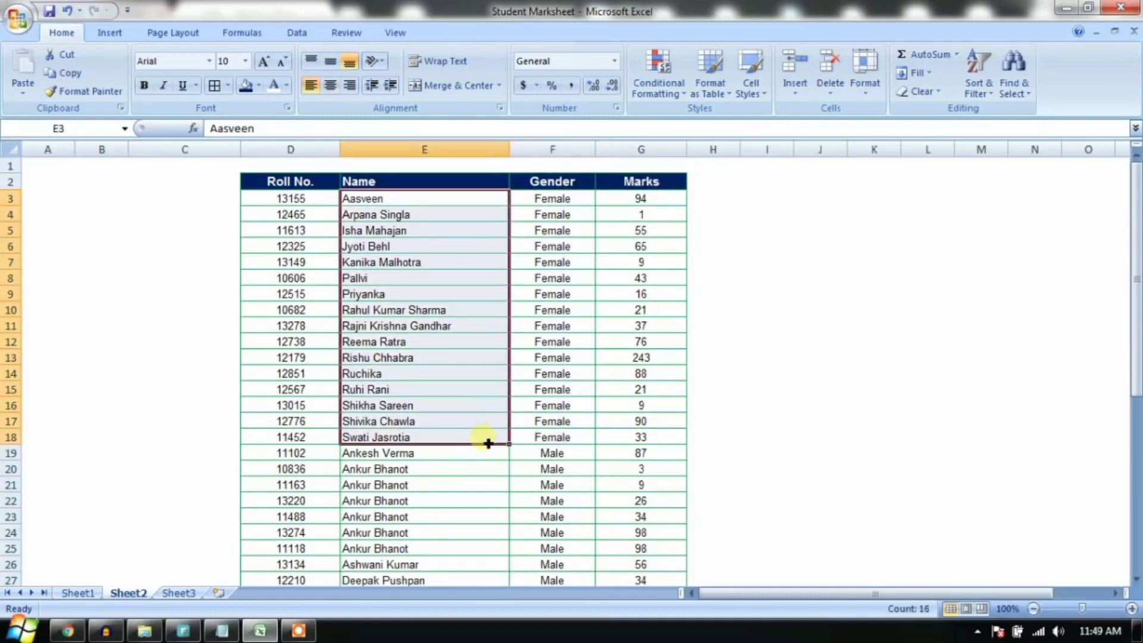
pyautogui.scroll(-3, 488, 443)
pyautogui.moveTo(569, 311); pyautogui.dragTo(556, 510)
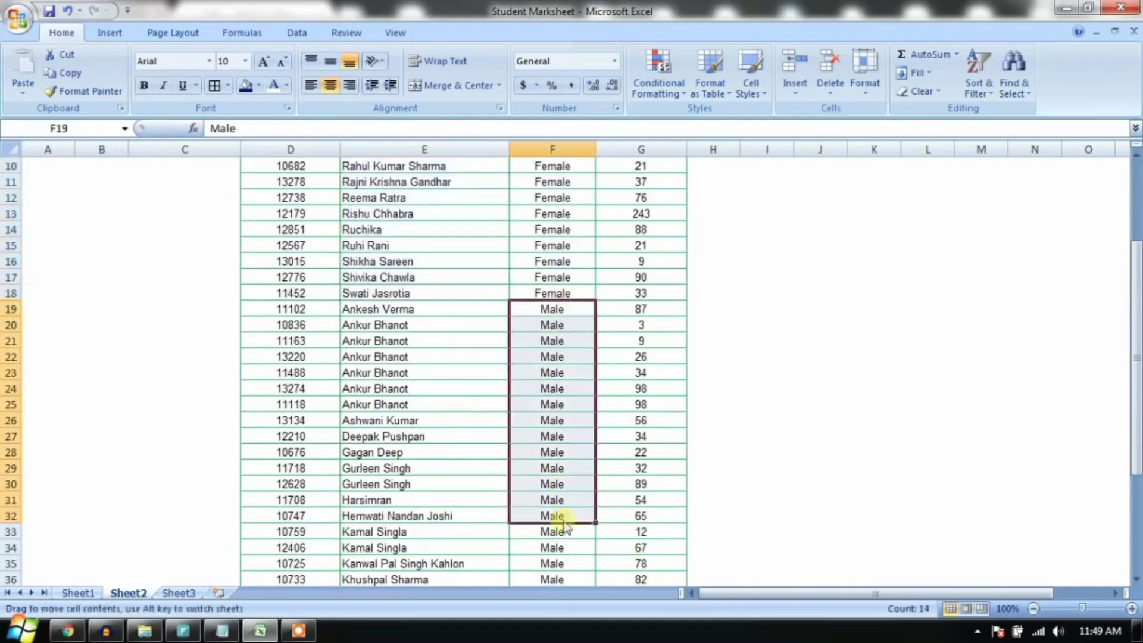
pyautogui.scroll(-4, 562, 519)
pyautogui.scroll(2, 459, 543)
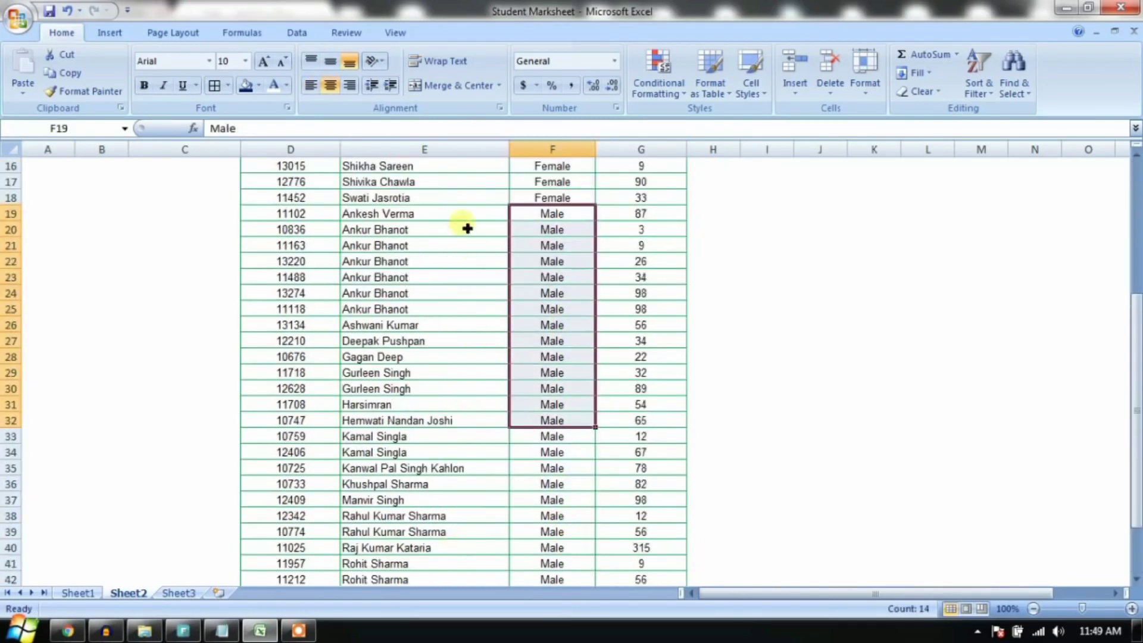
pyautogui.moveTo(465, 230); pyautogui.dragTo(463, 340)
# Step: Check that five same-named male students' marks run in ascending order
pyautogui.click(463, 420)
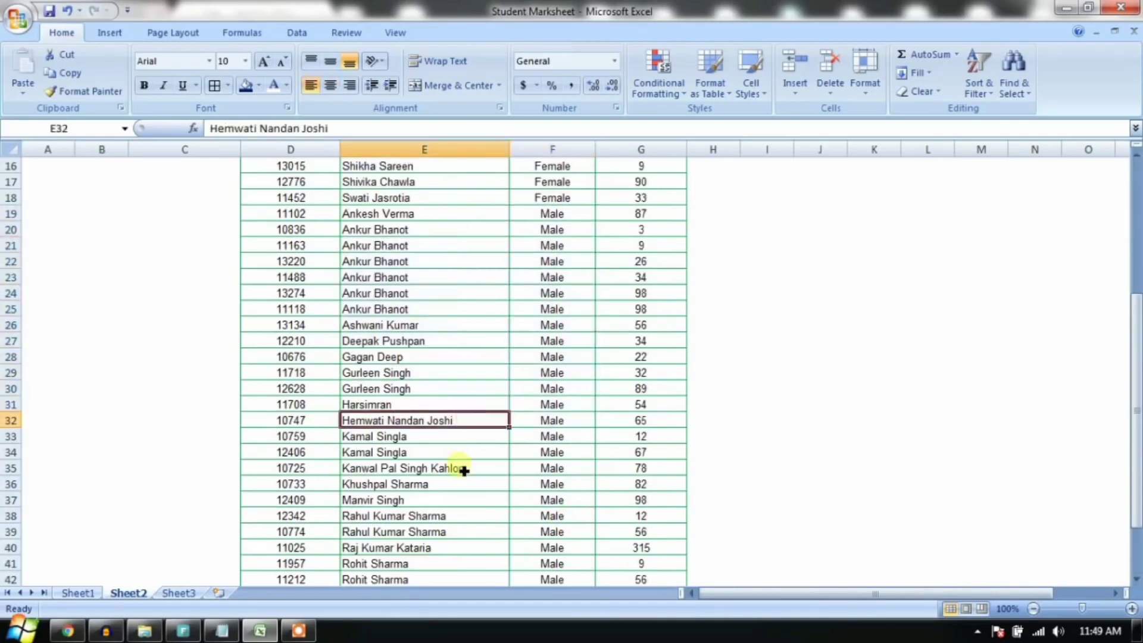
pyautogui.scroll(2, 464, 471)
pyautogui.click(640, 357)
pyautogui.scroll(3, 500, 459)
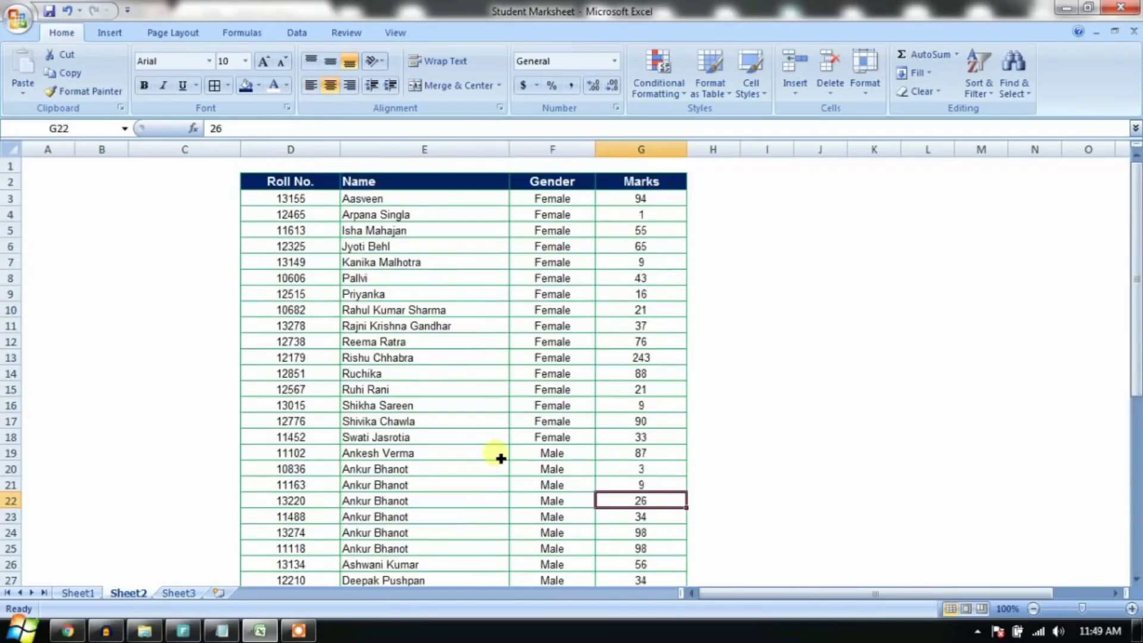
pyautogui.scroll(-2, 502, 456)
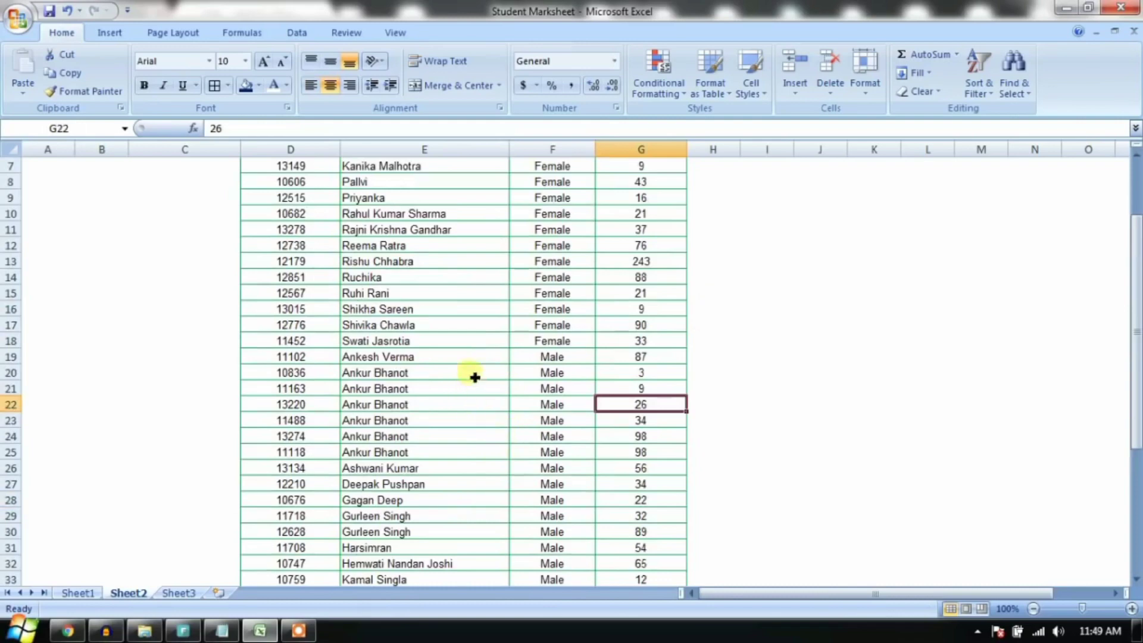
pyautogui.moveTo(471, 372); pyautogui.dragTo(642, 439)
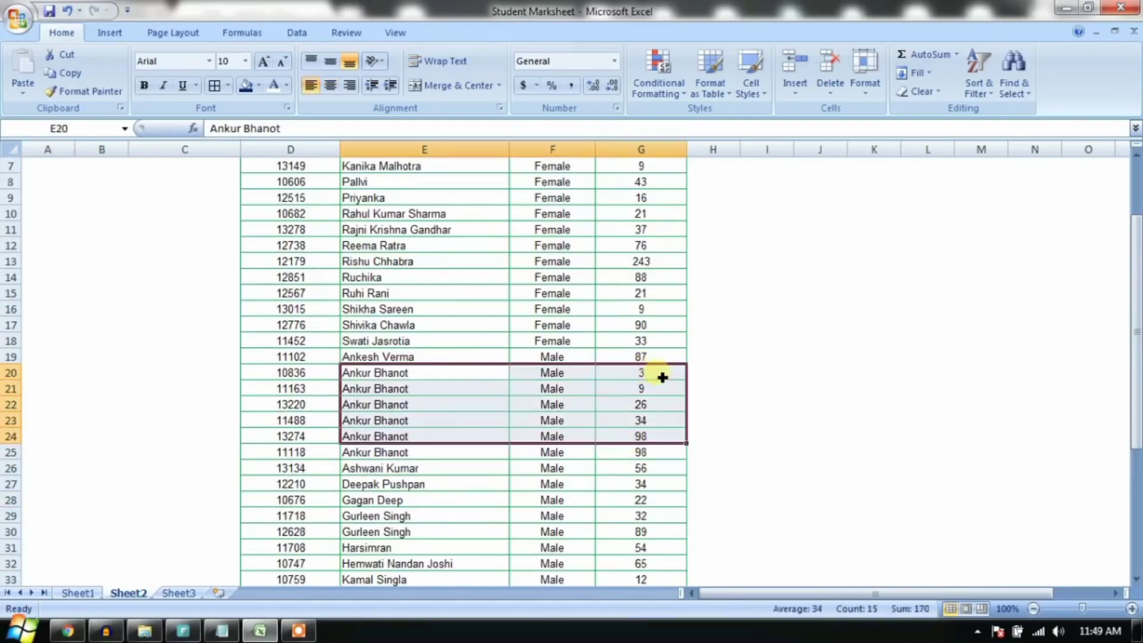
pyautogui.moveTo(663, 376); pyautogui.dragTo(661, 441)
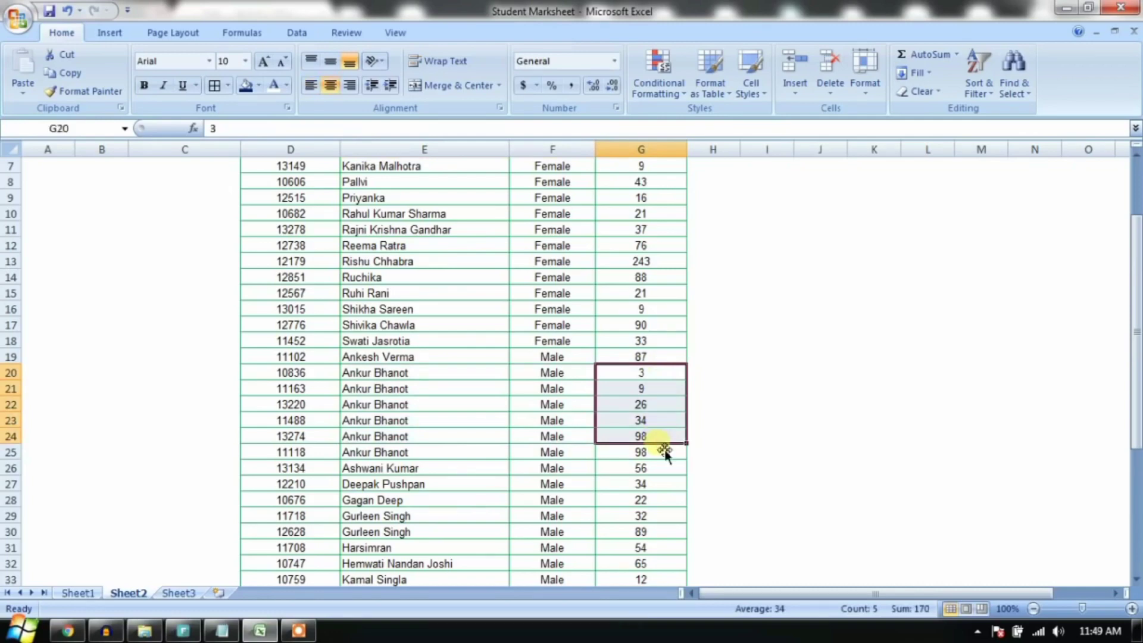
pyautogui.scroll(-7, 665, 452)
# Step: Check another same-named student's marks 9, 56, 90 and 76 in order
pyautogui.click(496, 375)
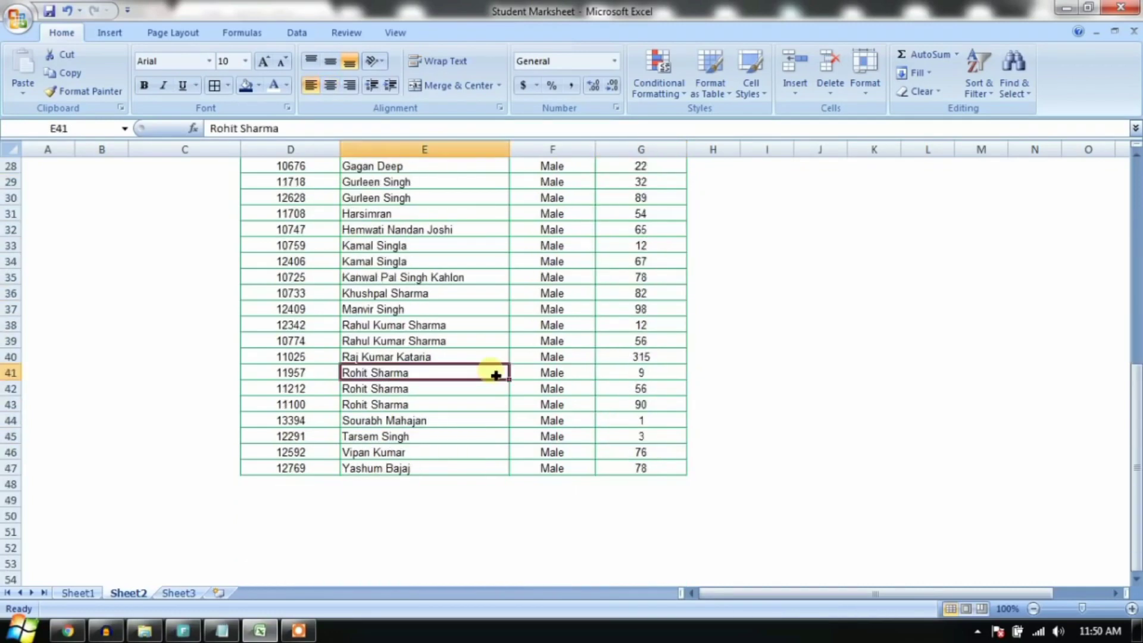
pyautogui.moveTo(496, 375); pyautogui.dragTo(493, 411)
pyautogui.click(767, 387)
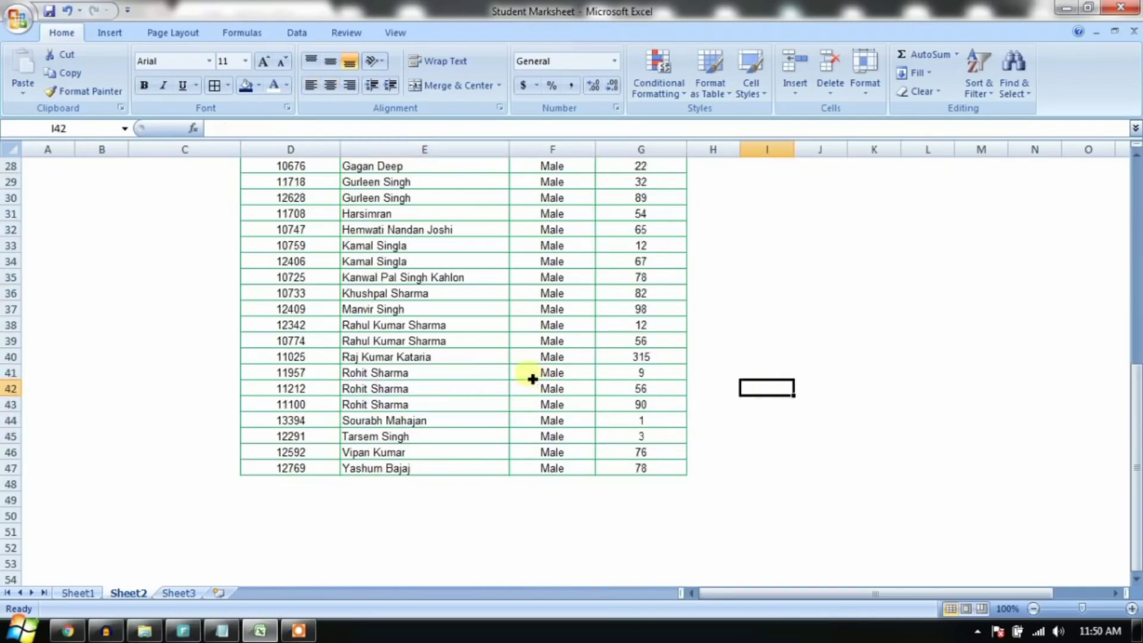
pyautogui.click(671, 377)
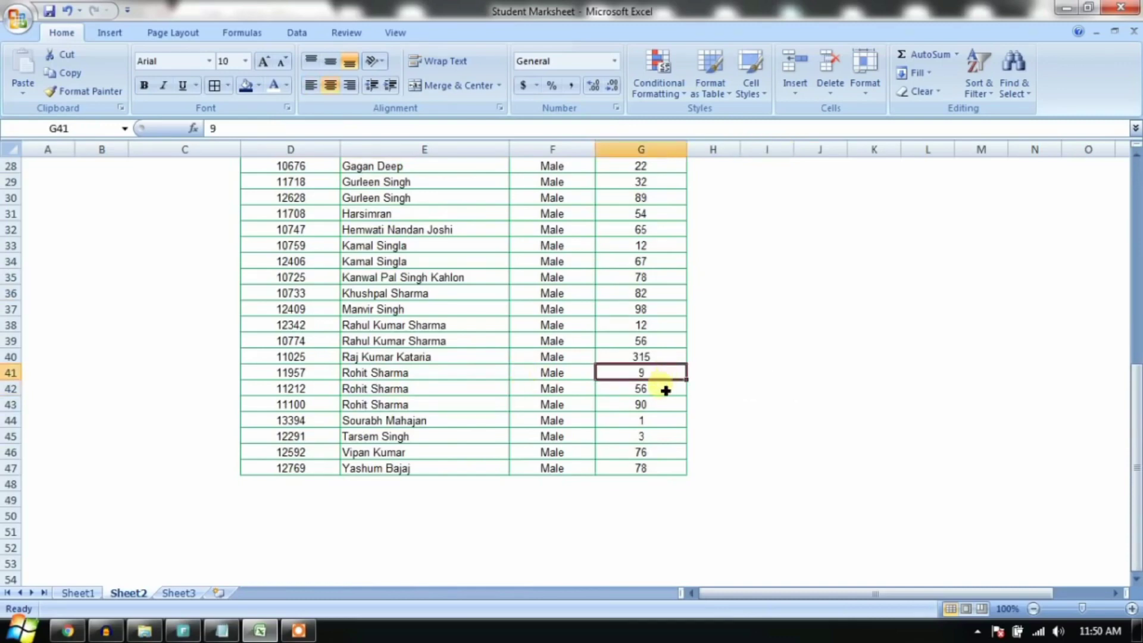
pyautogui.click(661, 388)
pyautogui.click(663, 406)
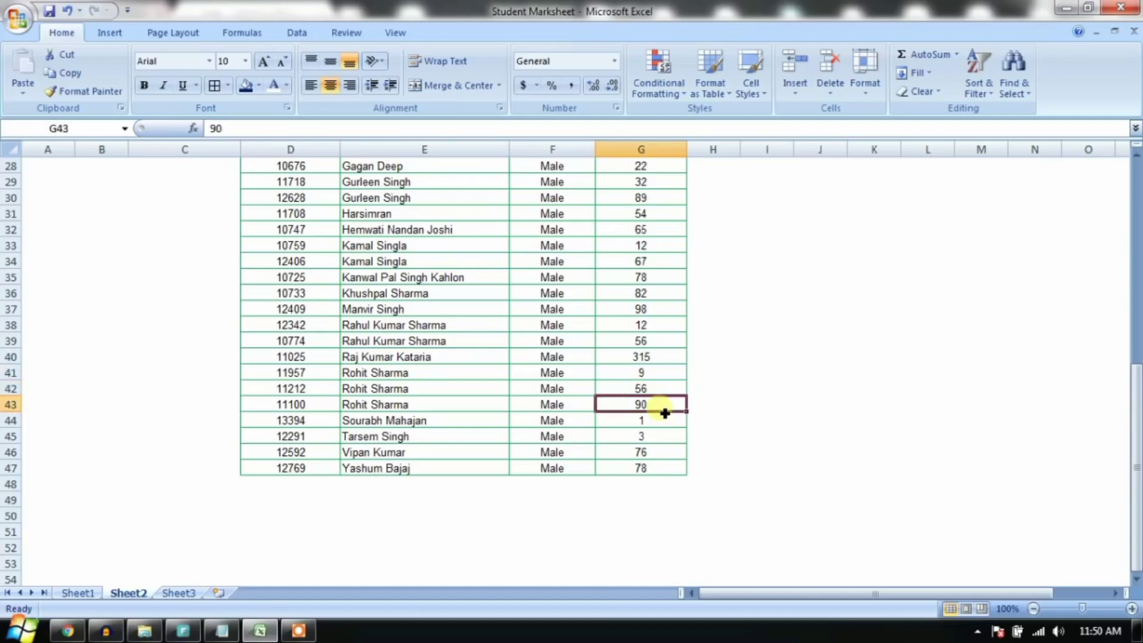
pyautogui.click(656, 456)
pyautogui.scroll(3, 655, 457)
pyautogui.scroll(6, 655, 458)
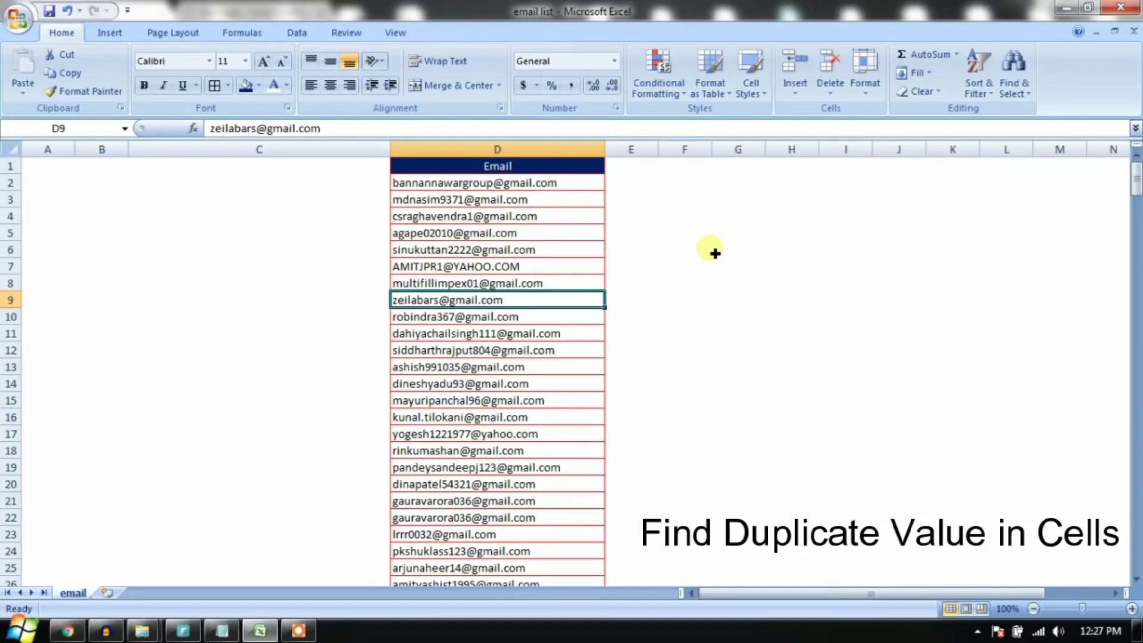
# Step: Select the entire Email column D
pyautogui.click(556, 234)
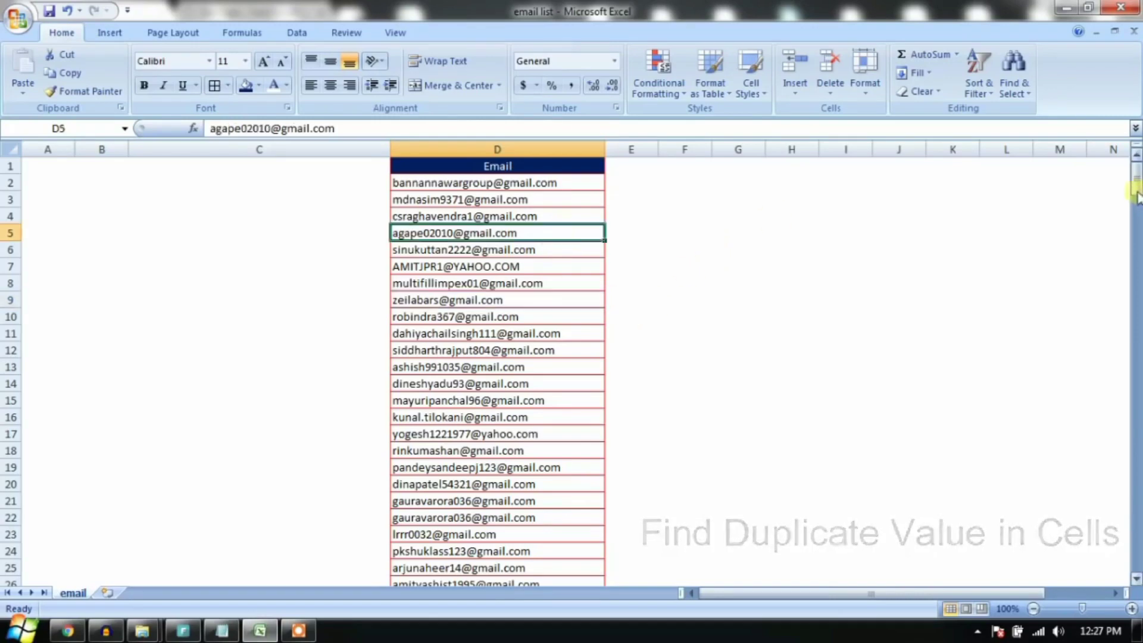
pyautogui.moveTo(1136, 177)
pyautogui.mouseDown()
pyautogui.moveTo(1137, 352)
pyautogui.moveTo(1138, 172)
pyautogui.mouseUp()
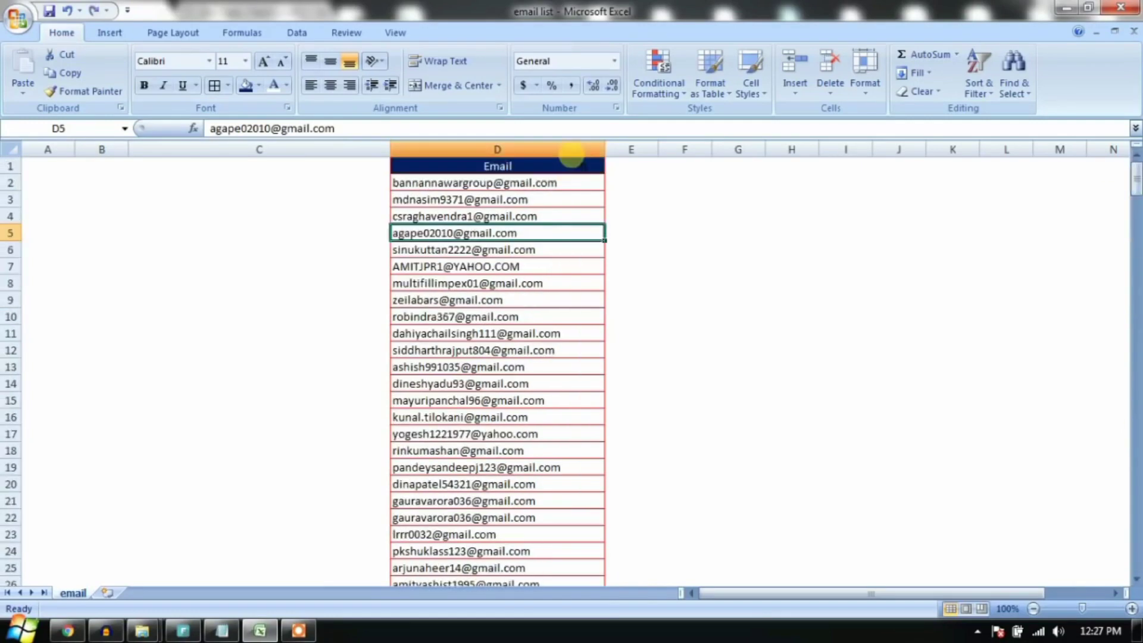
pyautogui.click(570, 152)
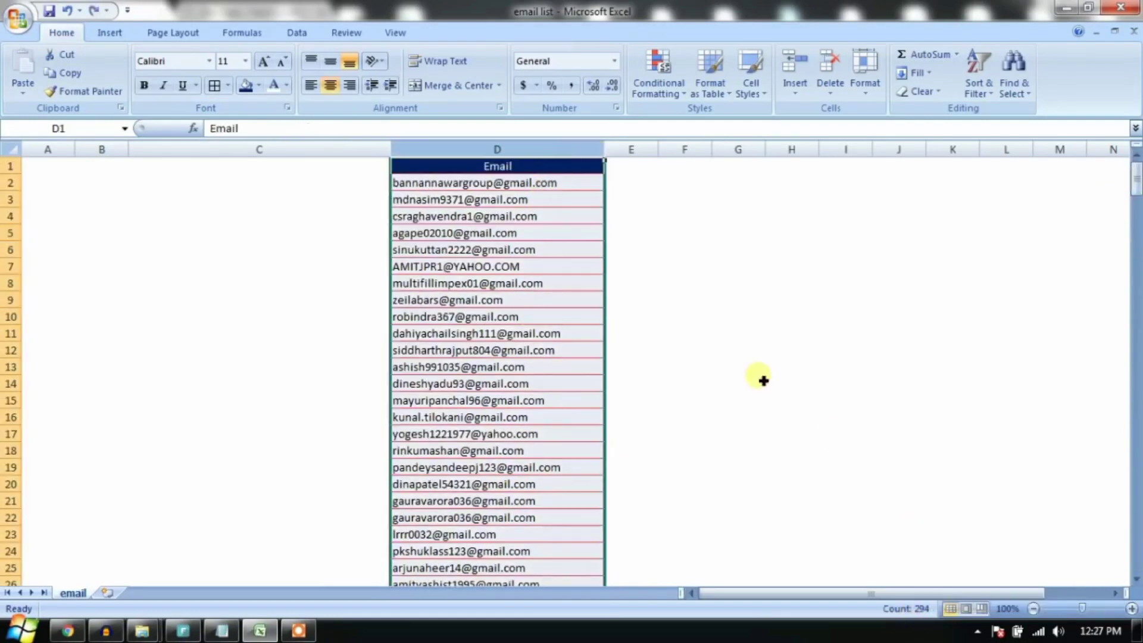
pyautogui.click(757, 376)
pyautogui.click(754, 304)
pyautogui.click(631, 249)
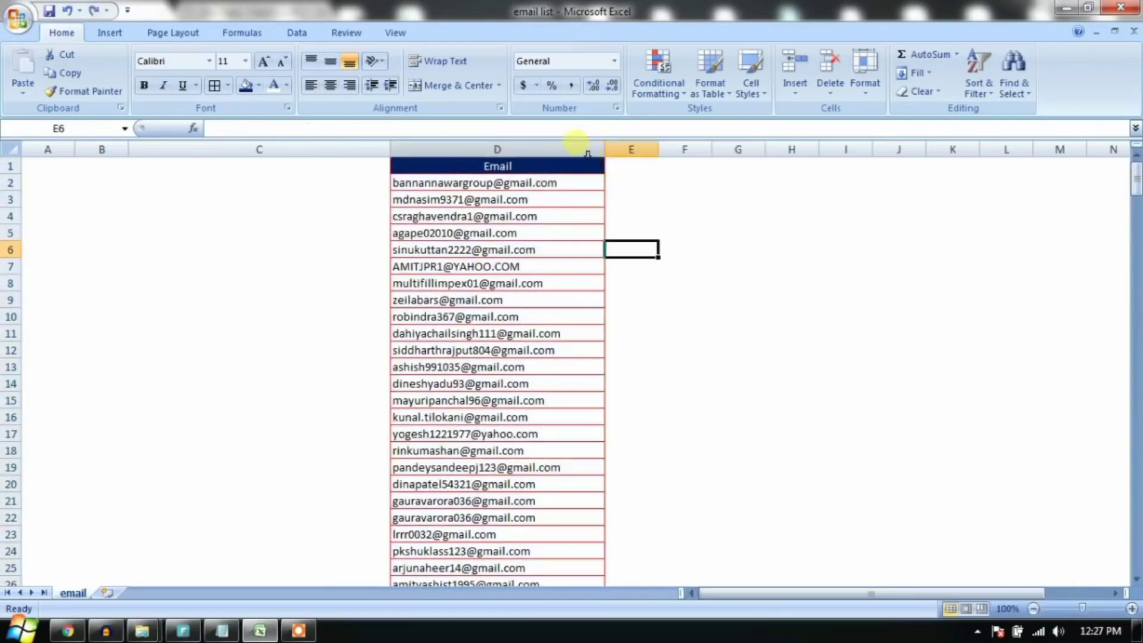
pyautogui.click(583, 148)
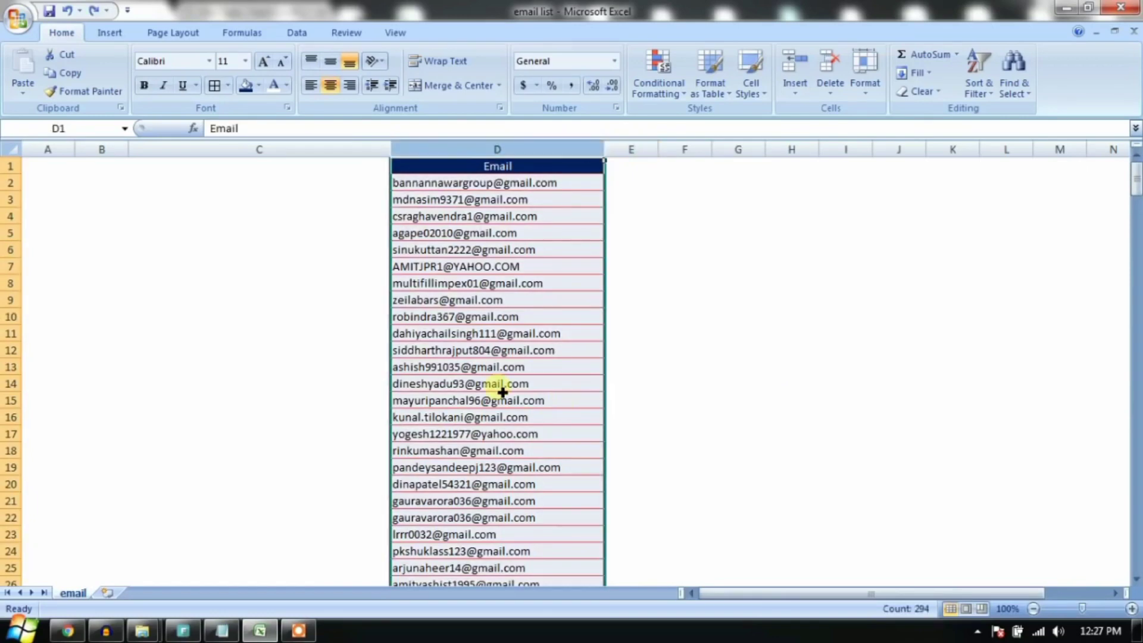
pyautogui.scroll(-10, 503, 391)
pyautogui.scroll(10, 500, 384)
pyautogui.click(602, 215)
pyautogui.click(584, 152)
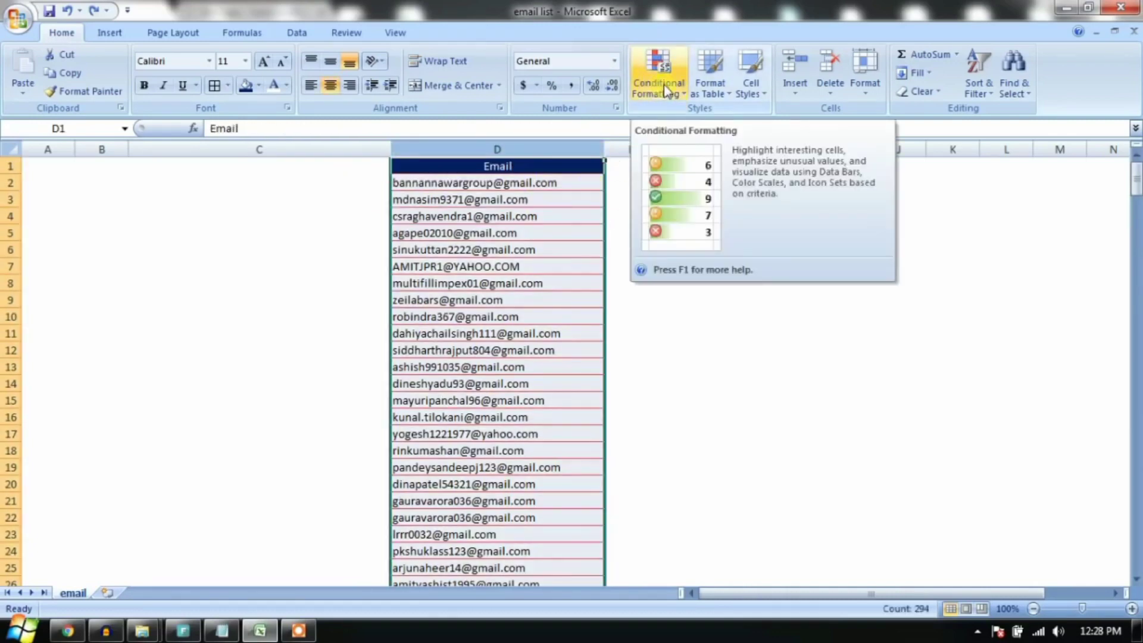
# Step: Start a Duplicate Values rule with Light Red Fill with Dark Red Text and move the dialog aside
pyautogui.click(684, 94)
pyautogui.moveTo(681, 128)
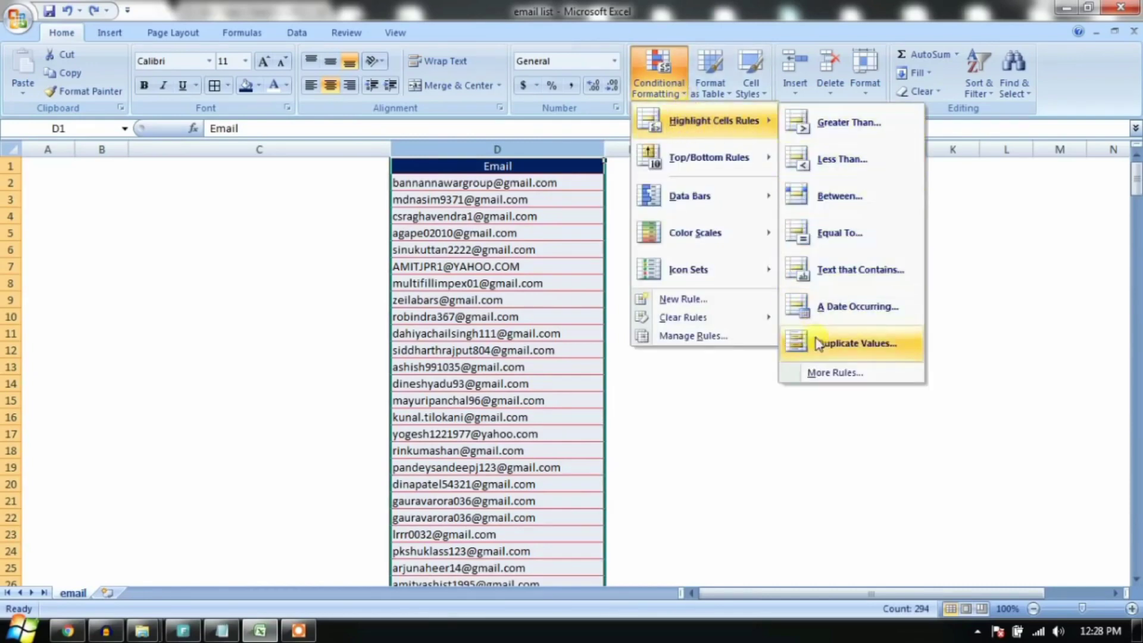
pyautogui.click(856, 345)
pyautogui.moveTo(855, 298); pyautogui.dragTo(819, 148)
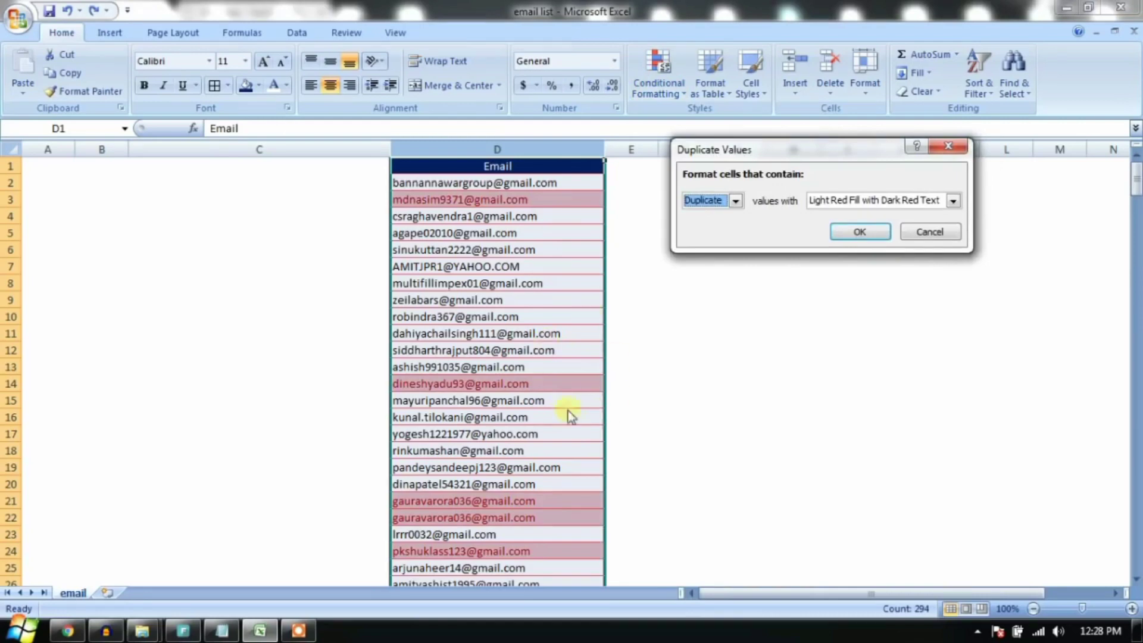
# Step: Apply the duplicate rule and scroll down to check the highlighted repeated addresses
pyautogui.click(871, 232)
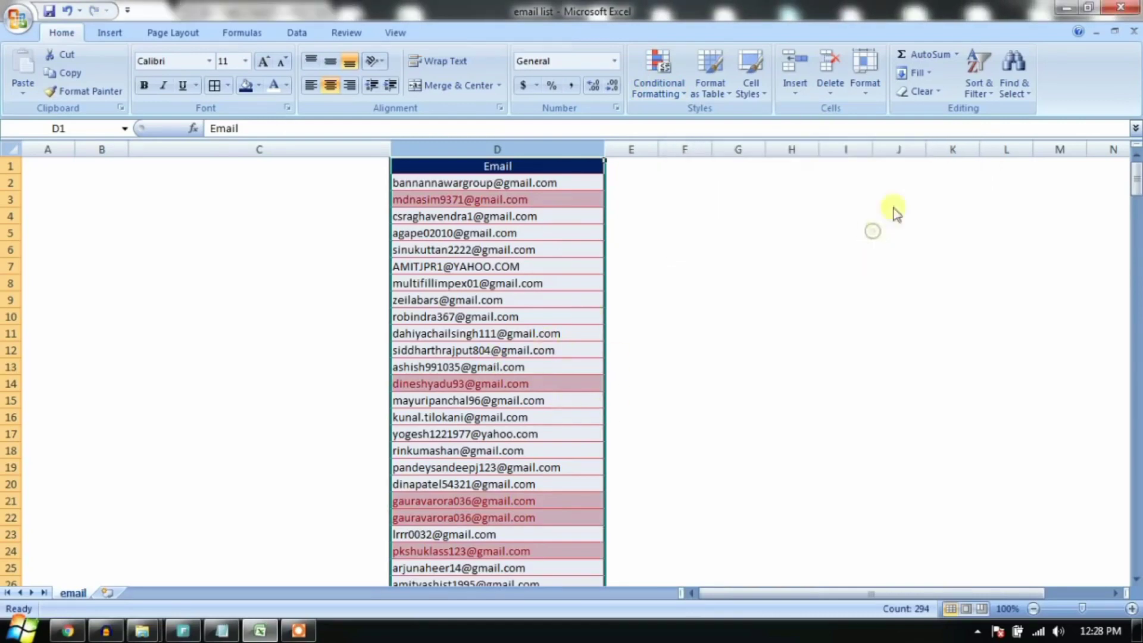
pyautogui.click(616, 292)
pyautogui.scroll(-20, 616, 292)
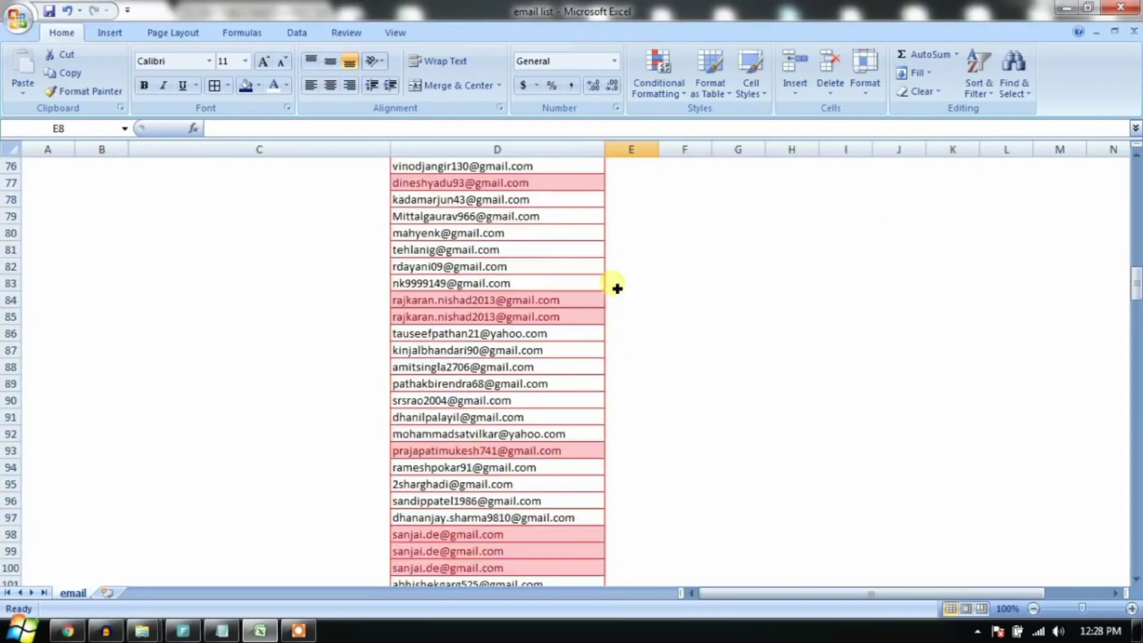
pyautogui.moveTo(1136, 307); pyautogui.dragTo(1137, 170)
# Step: Return to the top of the email list and reselect column D
pyautogui.click(597, 314)
pyautogui.click(597, 267)
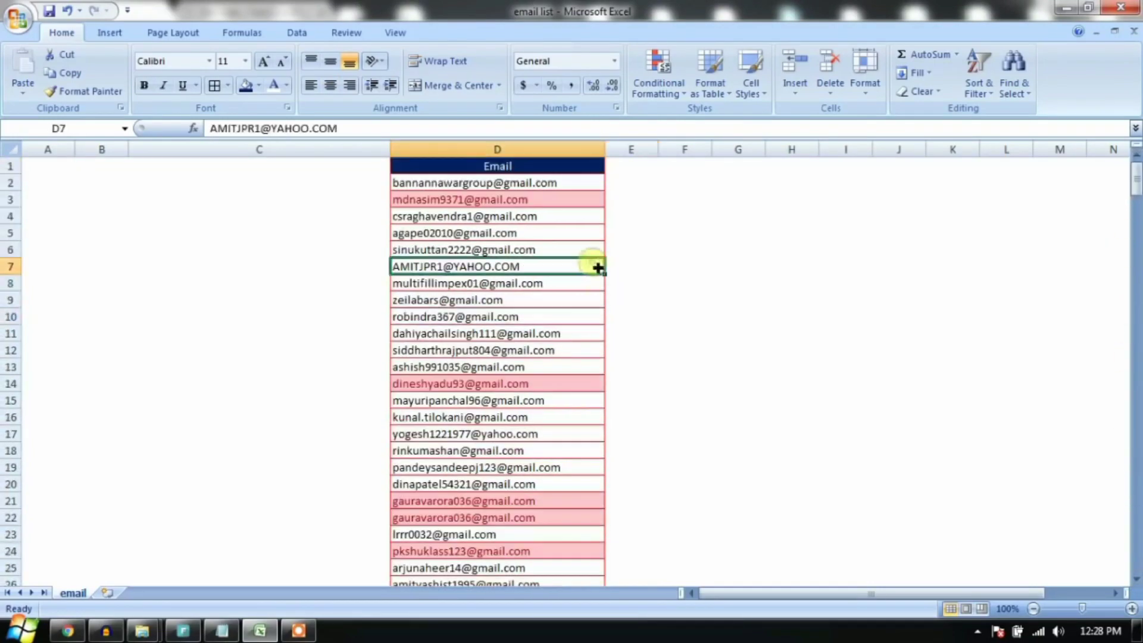
pyautogui.click(595, 218)
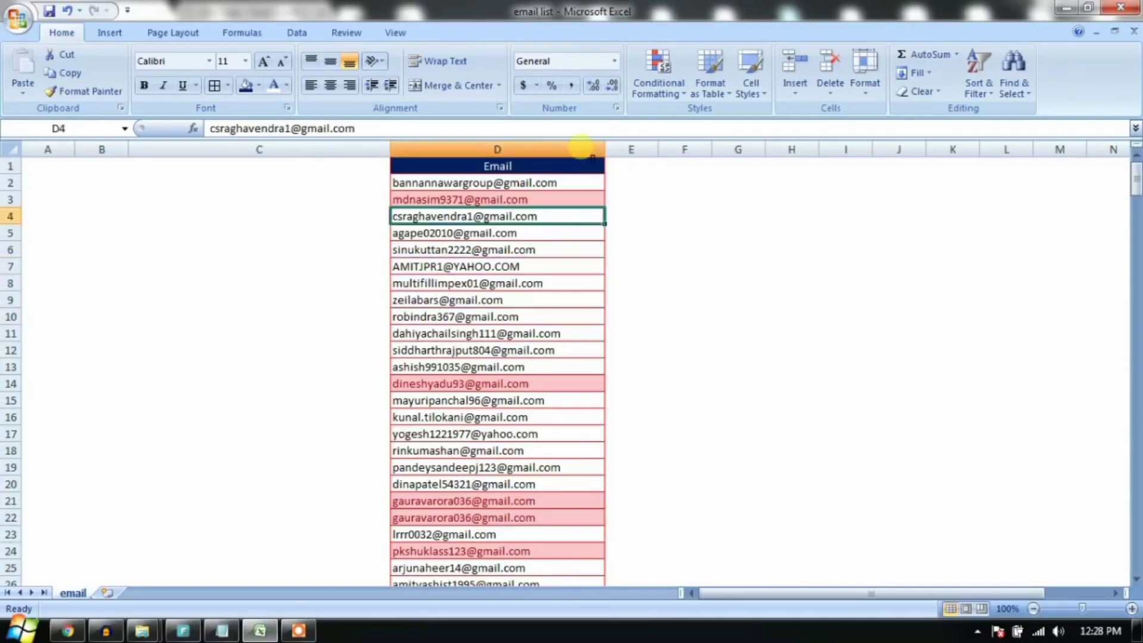
pyautogui.click(584, 148)
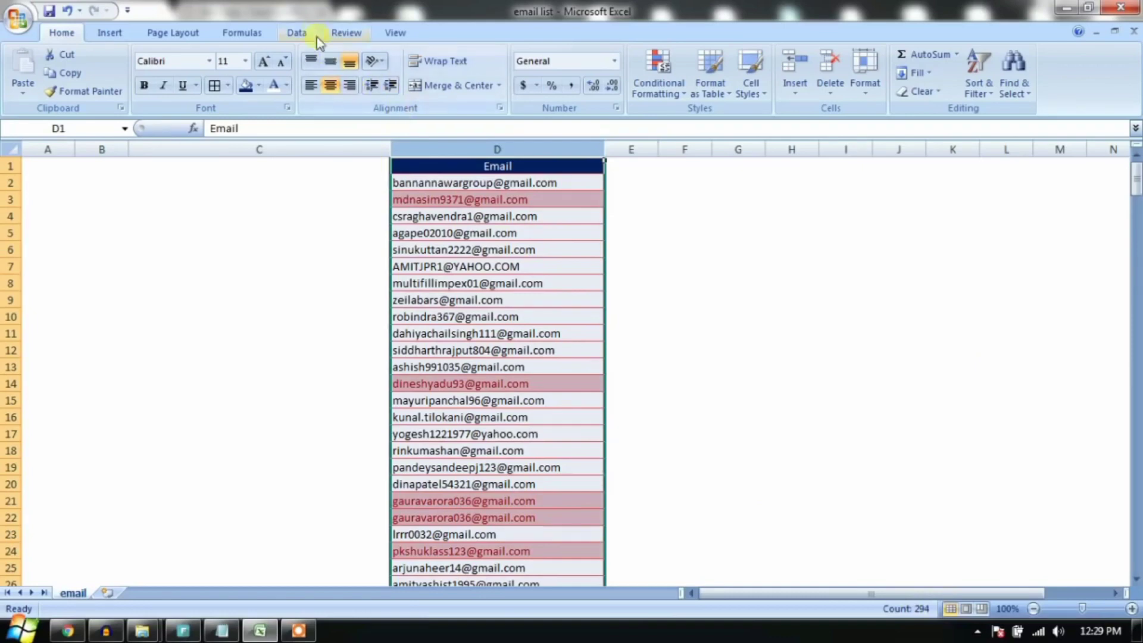
# Step: Use Remove Duplicates on the Data tab to delete 43 duplicate emails, leaving 250 unique, then reselect column D
pyautogui.click(299, 33)
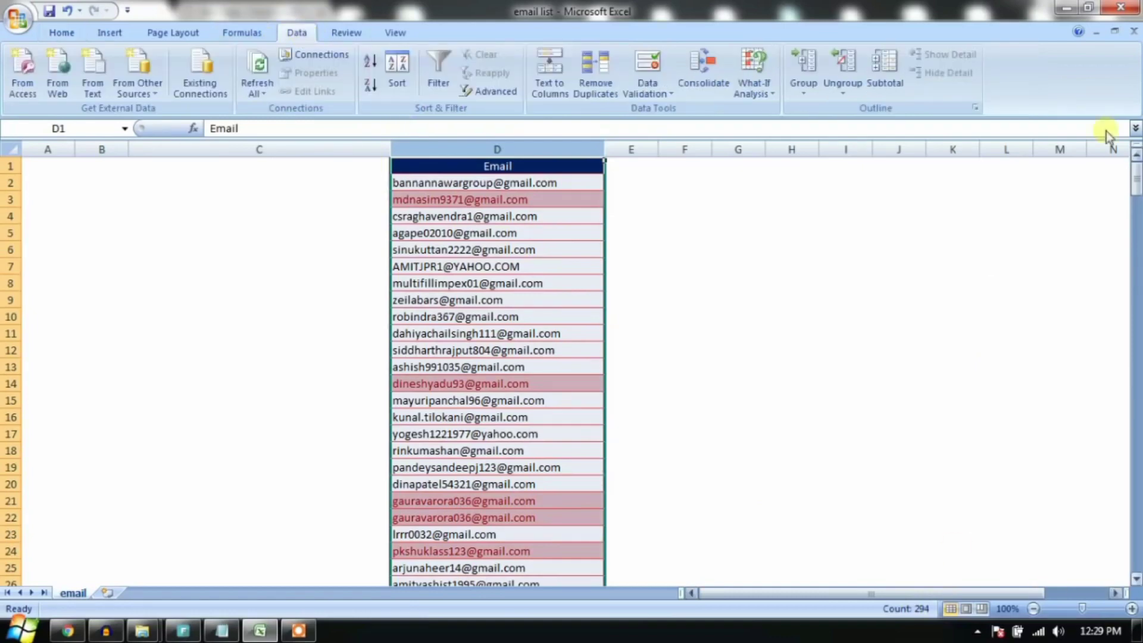
pyautogui.click(597, 83)
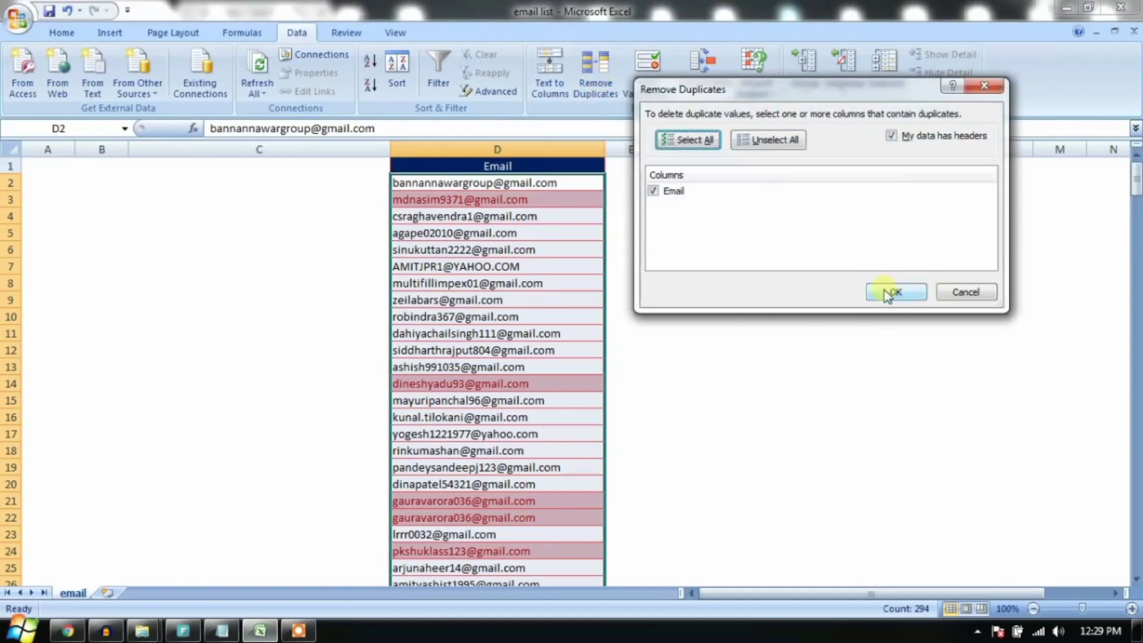
pyautogui.click(888, 292)
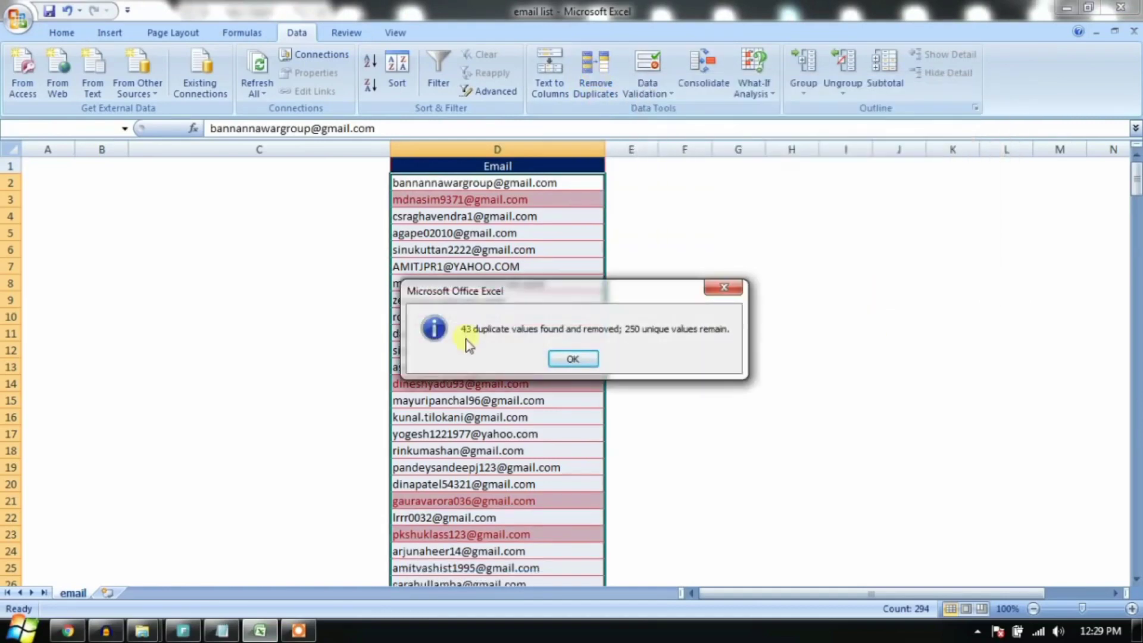
pyautogui.click(573, 359)
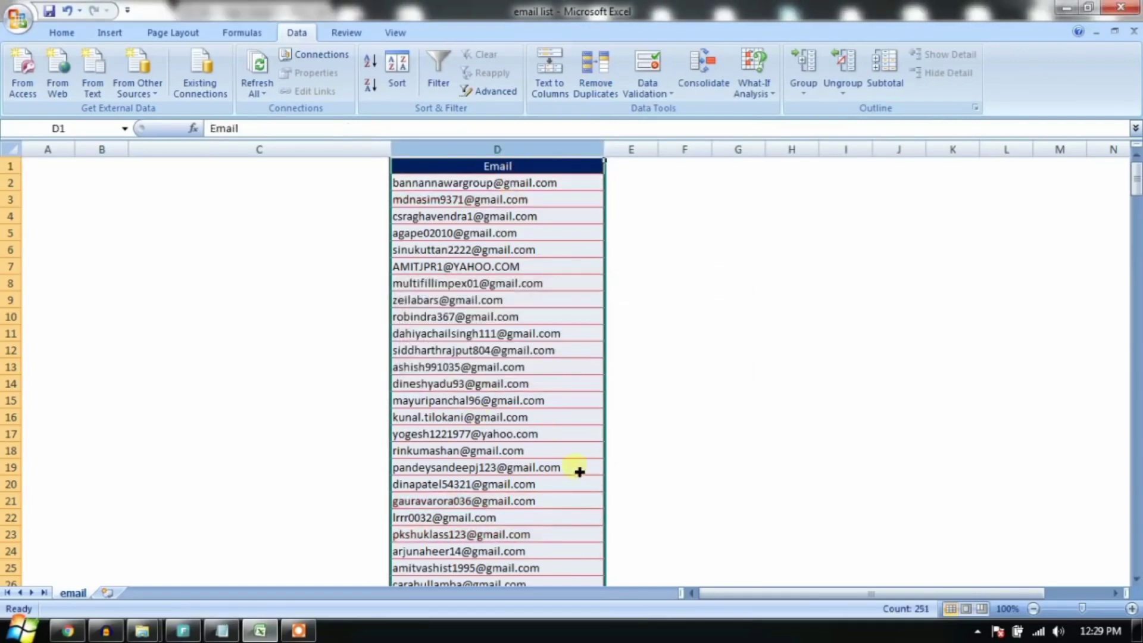
pyautogui.click(768, 420)
pyautogui.moveTo(599, 272); pyautogui.dragTo(541, 468)
pyautogui.click(536, 147)
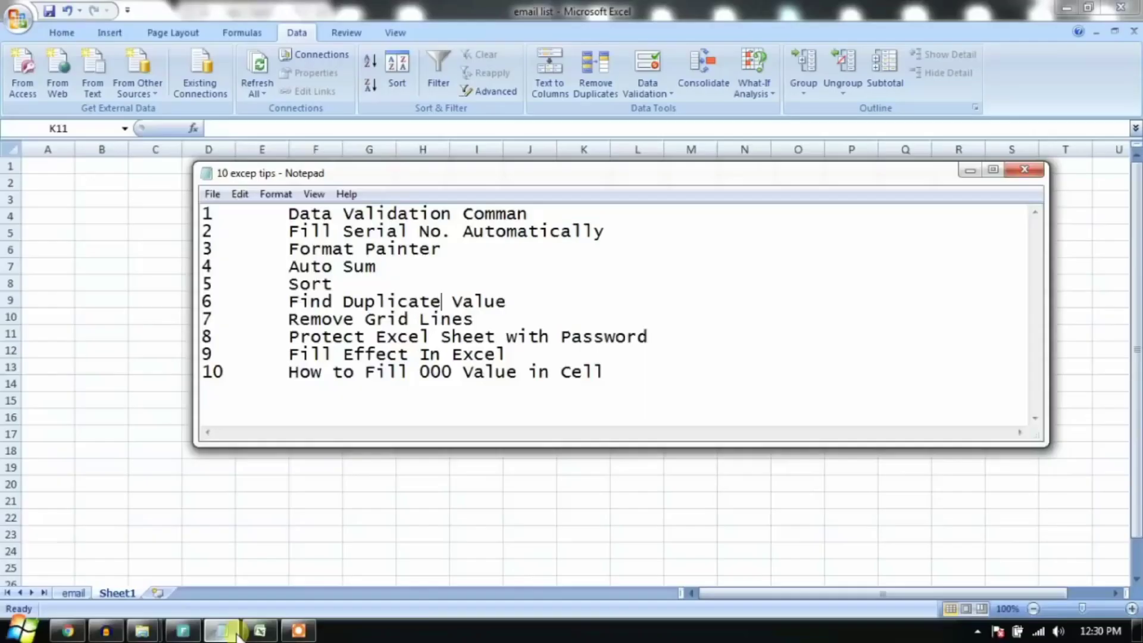
# Step: Minimize the Notepad tips list to reveal the blank sheet
pyautogui.click(237, 634)
pyautogui.click(511, 320)
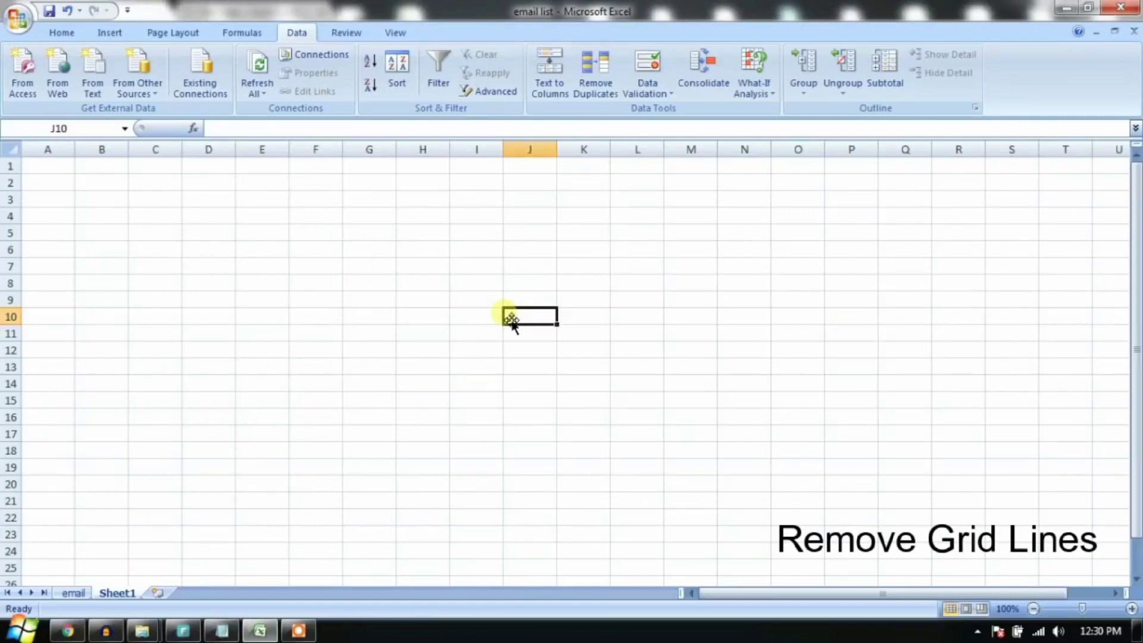
pyautogui.moveTo(311, 215); pyautogui.dragTo(735, 435)
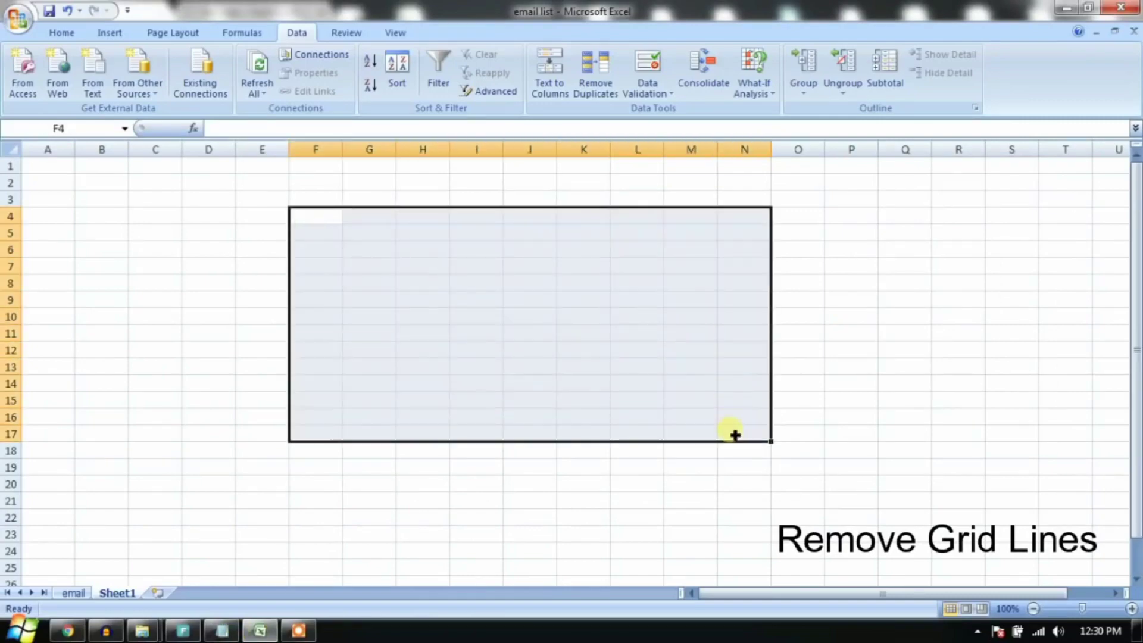
pyautogui.click(793, 268)
pyautogui.moveTo(205, 217); pyautogui.dragTo(607, 456)
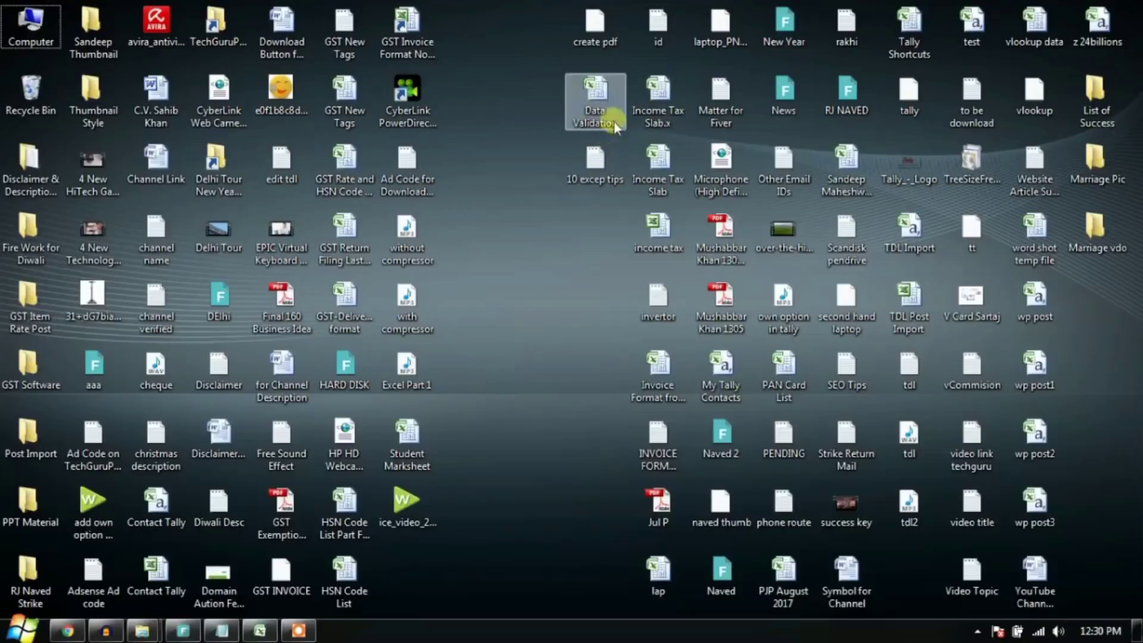
# Step: Open the Data Validation workbook from the desktop
pyautogui.doubleClick(598, 106)
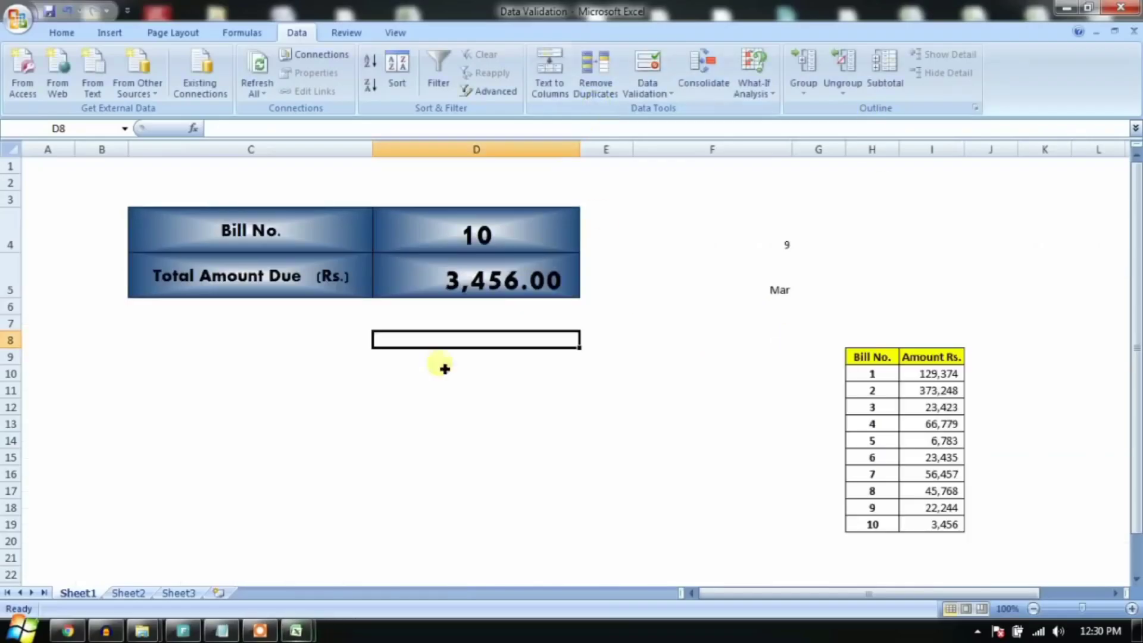
pyautogui.click(606, 473)
pyautogui.moveTo(691, 390); pyautogui.dragTo(381, 560)
pyautogui.moveTo(197, 391); pyautogui.dragTo(572, 524)
pyautogui.click(786, 241)
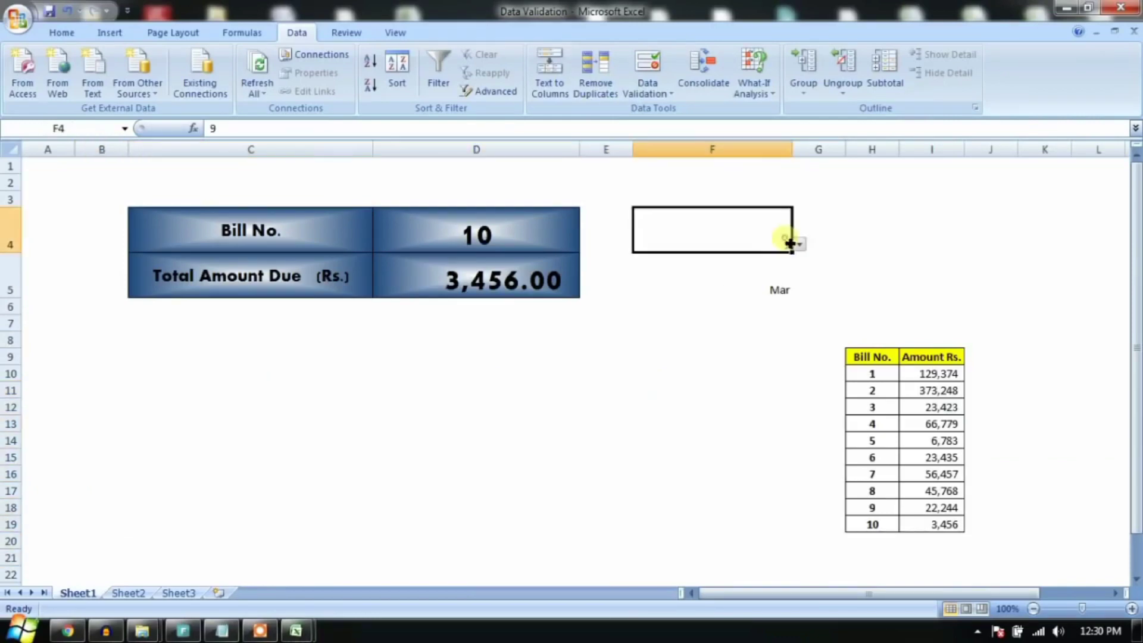
pyautogui.click(889, 225)
pyautogui.click(342, 402)
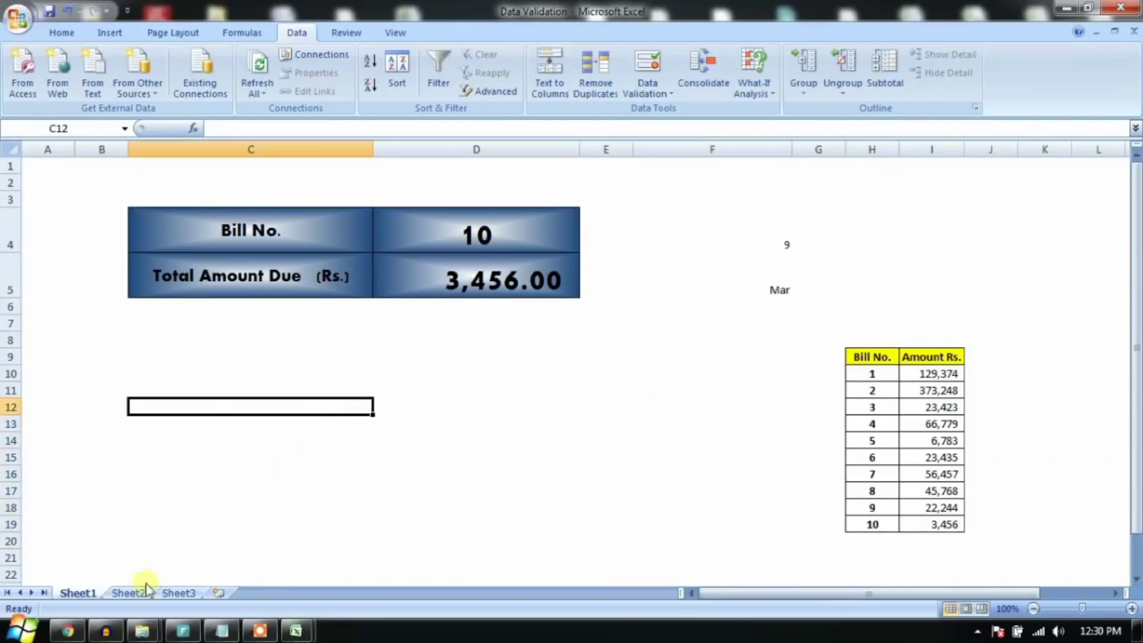
# Step: On Sheet2, uncheck Gridlines on the View tab to hide them
pyautogui.click(142, 591)
pyautogui.click(467, 335)
pyautogui.click(513, 203)
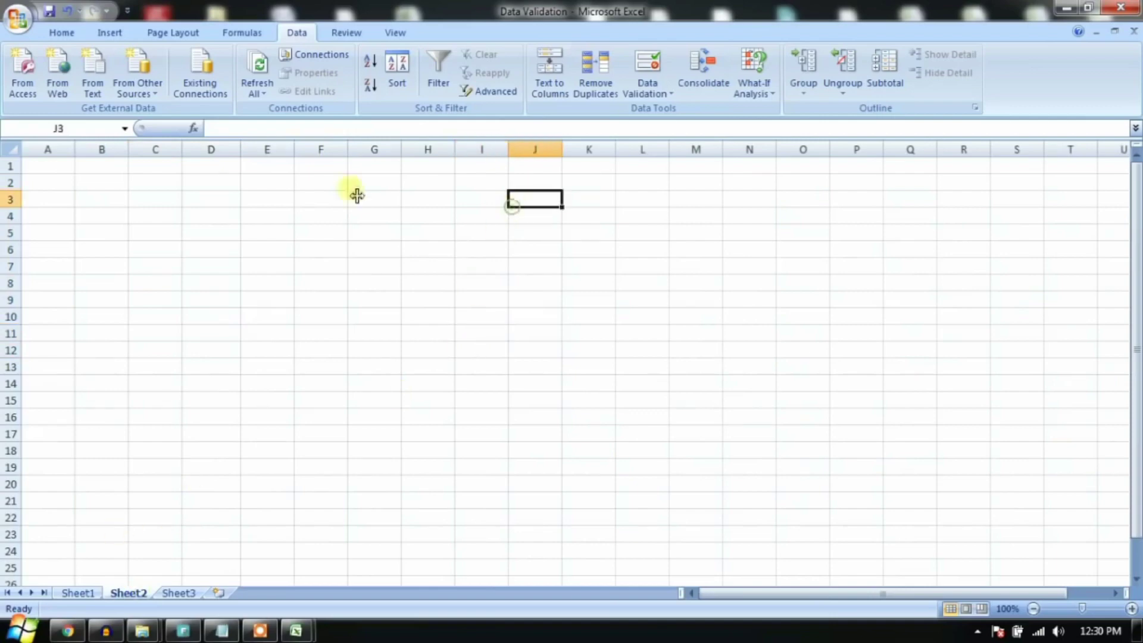
pyautogui.click(339, 317)
pyautogui.click(405, 34)
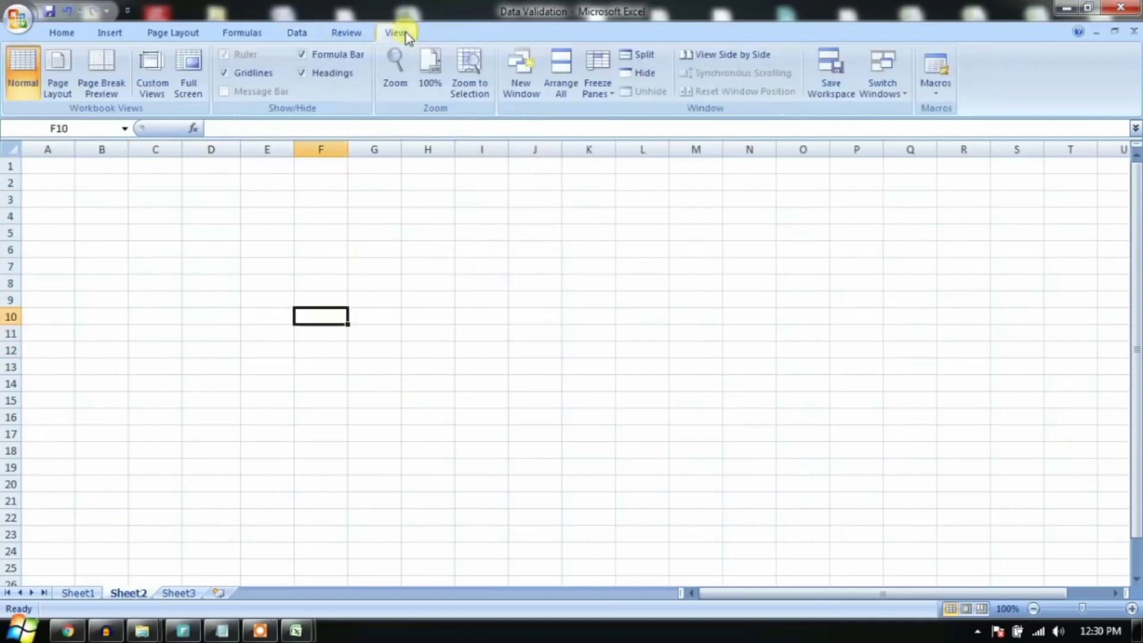
pyautogui.click(248, 434)
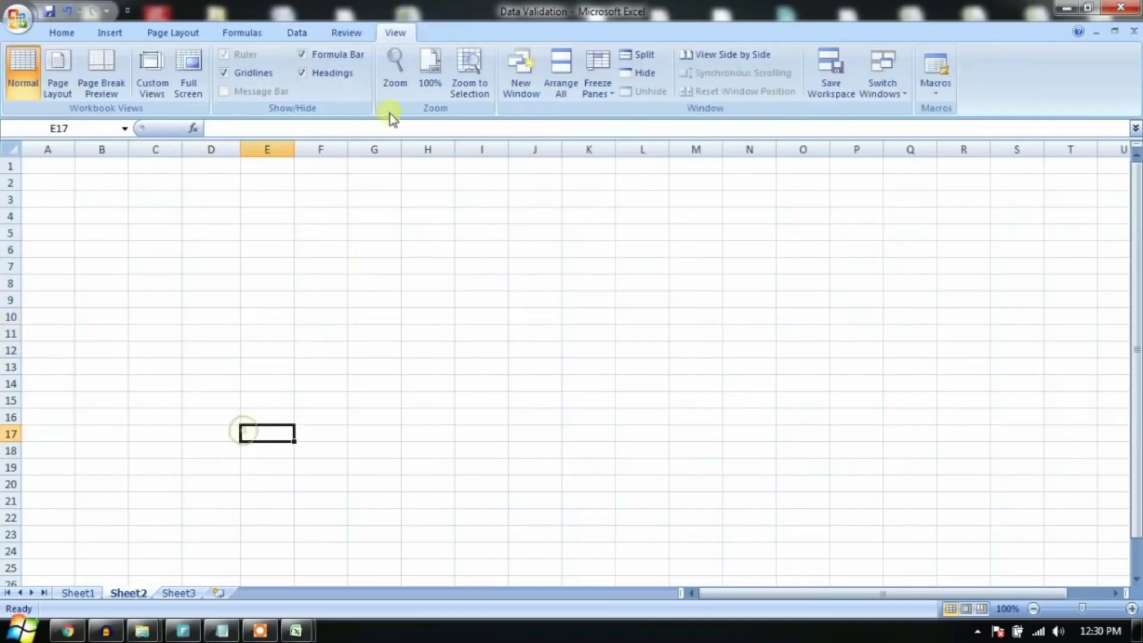
pyautogui.click(224, 73)
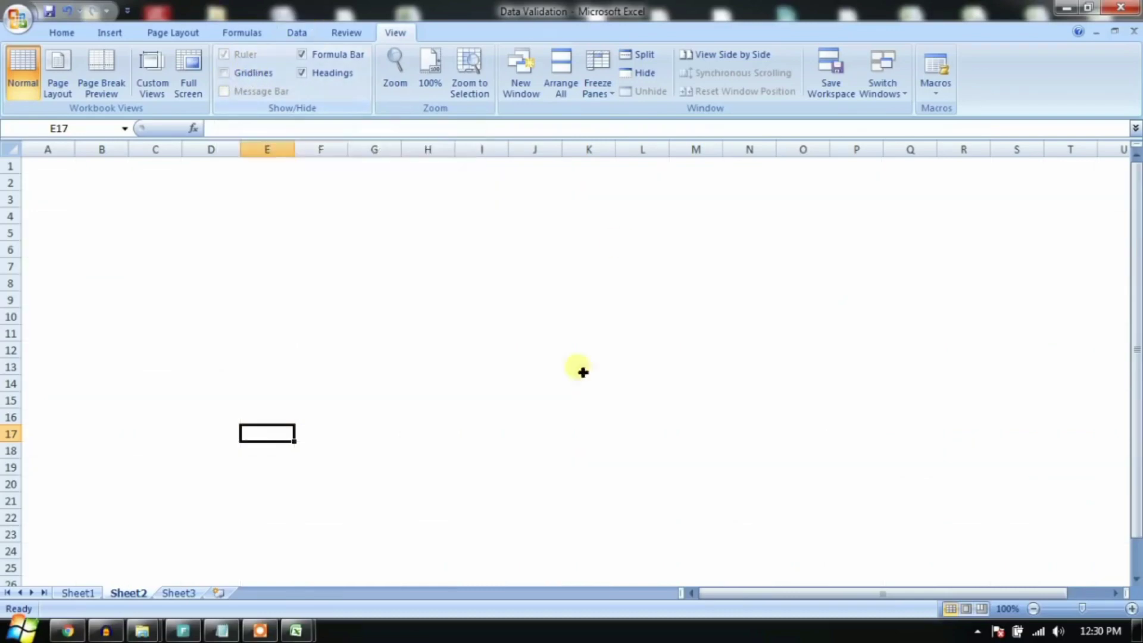
pyautogui.moveTo(211, 218); pyautogui.dragTo(792, 358)
pyautogui.click(482, 282)
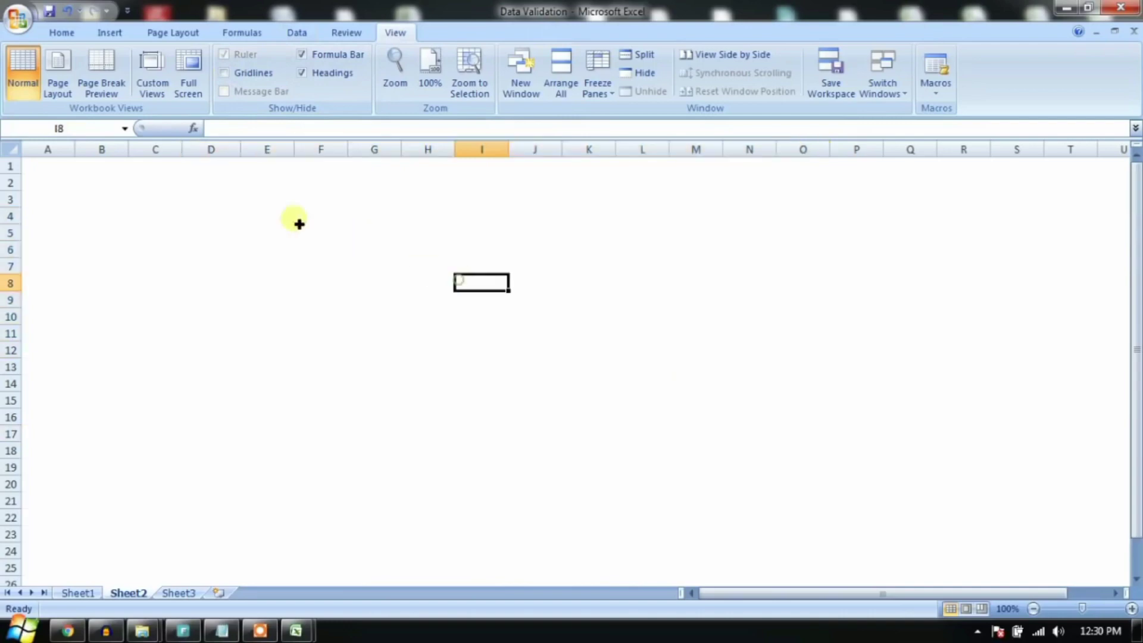
pyautogui.moveTo(210, 206); pyautogui.dragTo(1045, 458)
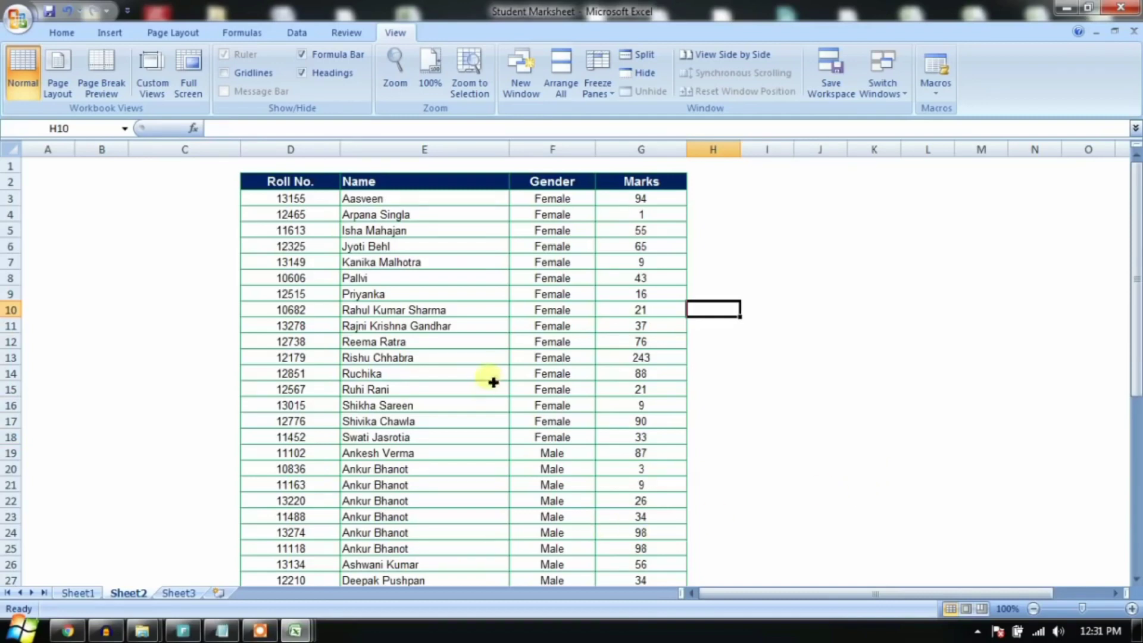
# Step: Switch to the Student Marksheet workbook and select the marks table E5:H19
pyautogui.moveTo(296, 630)
pyautogui.click(344, 560)
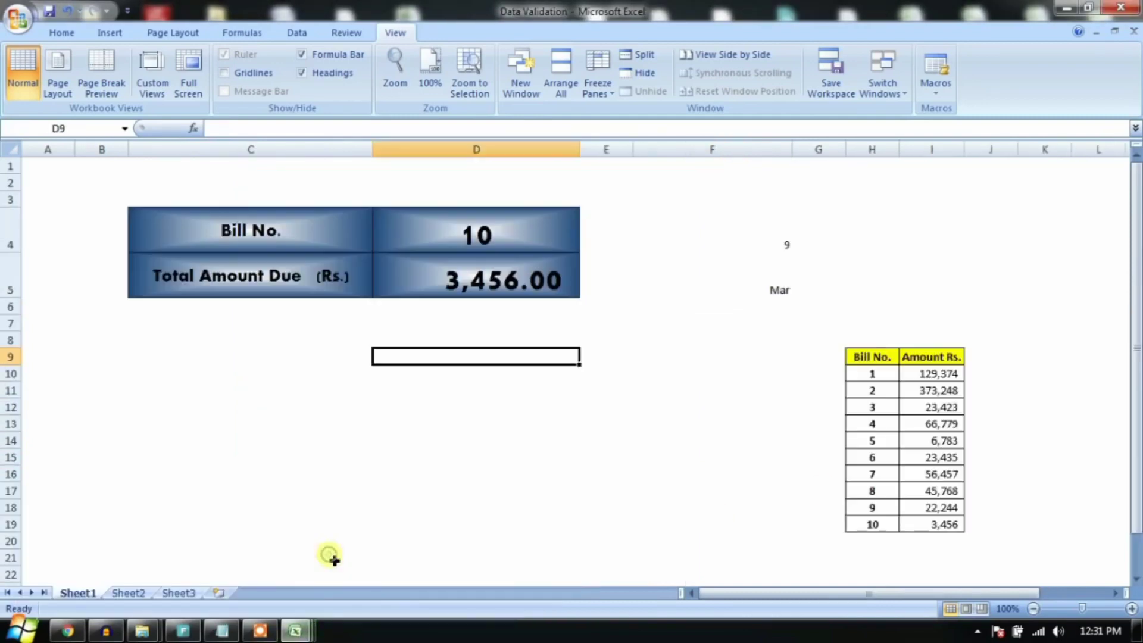
pyautogui.click(169, 555)
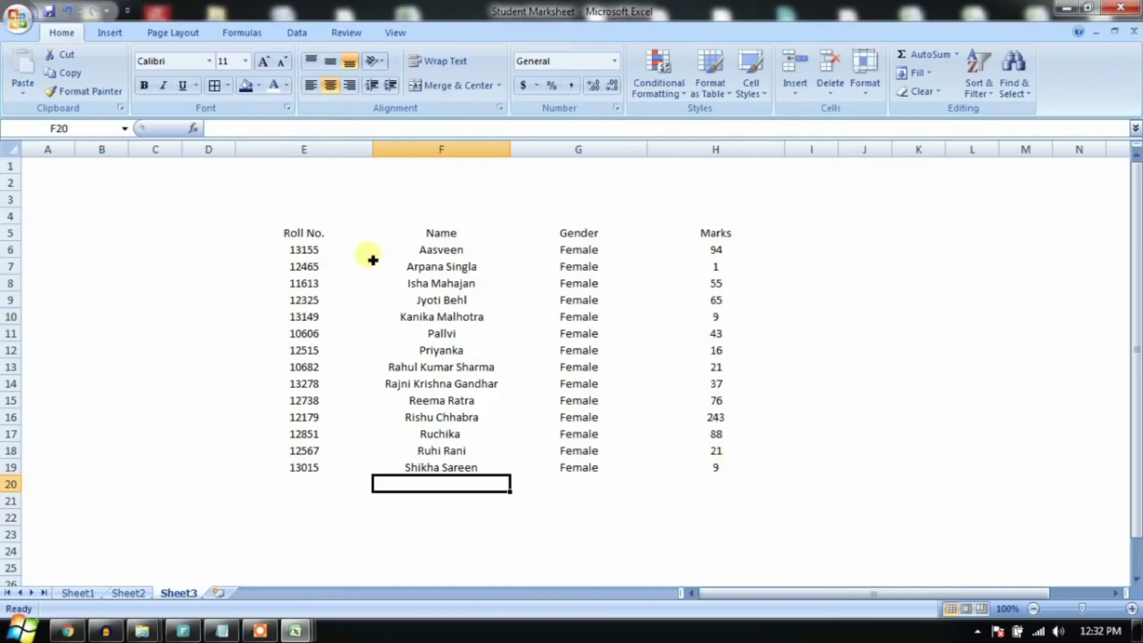
pyautogui.click(781, 417)
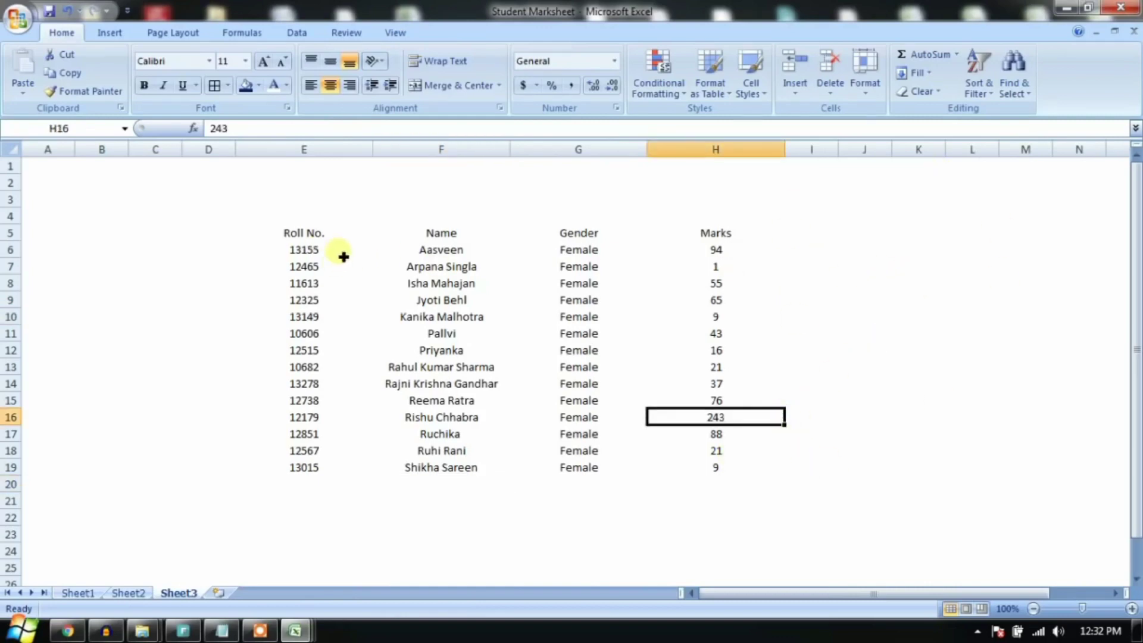
pyautogui.moveTo(316, 237); pyautogui.dragTo(707, 464)
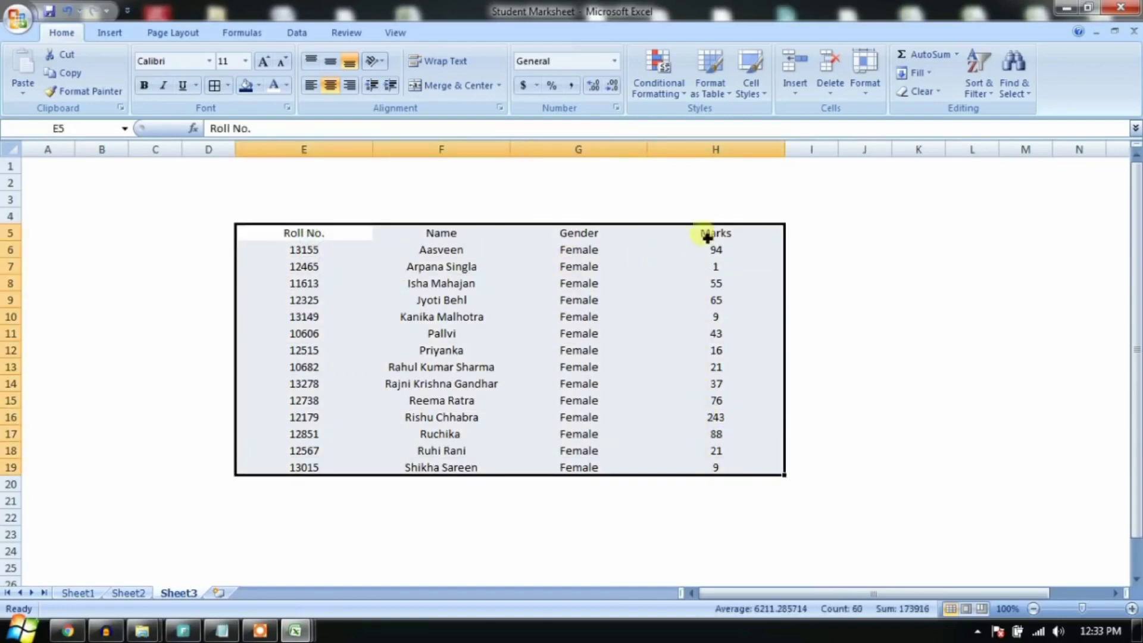
# Step: Apply All Borders to the selected table
pyautogui.click(228, 86)
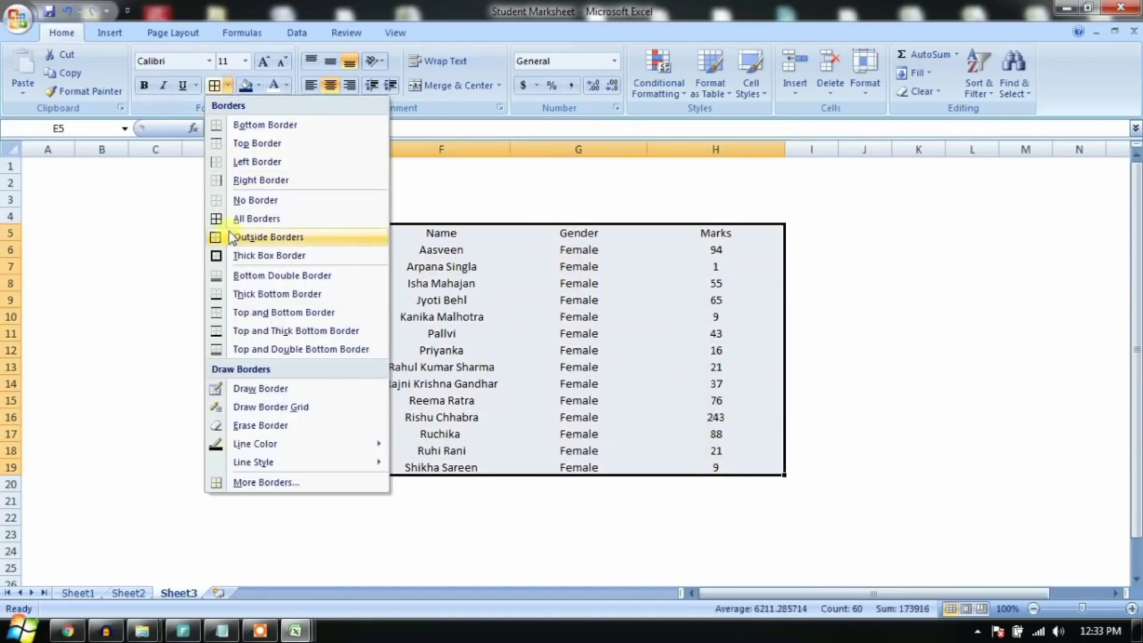
pyautogui.click(300, 221)
pyautogui.click(429, 332)
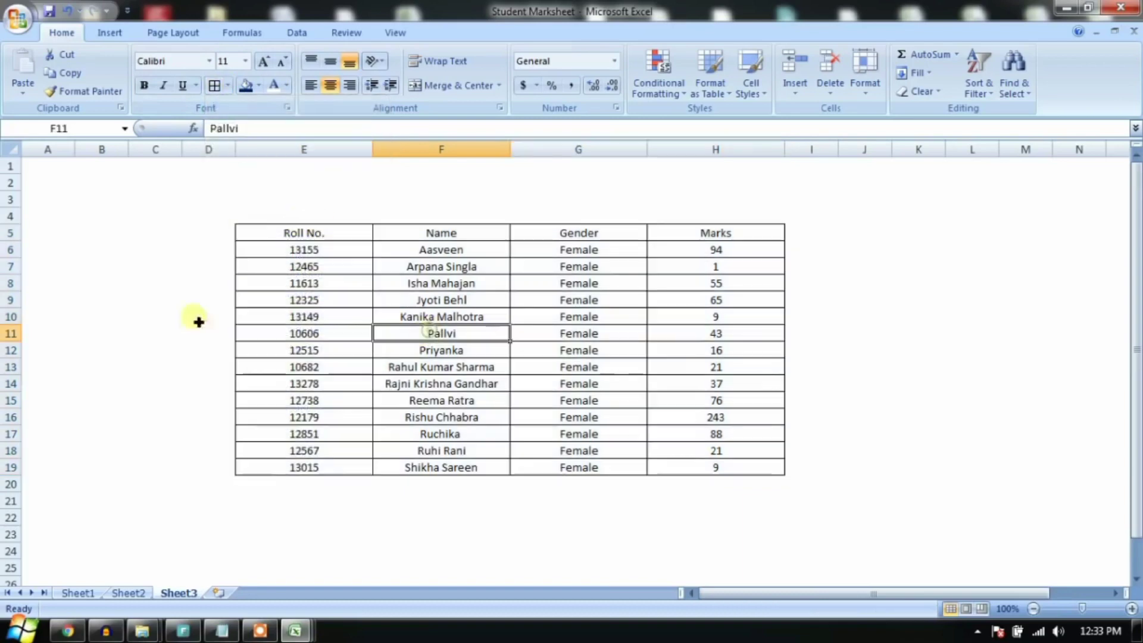
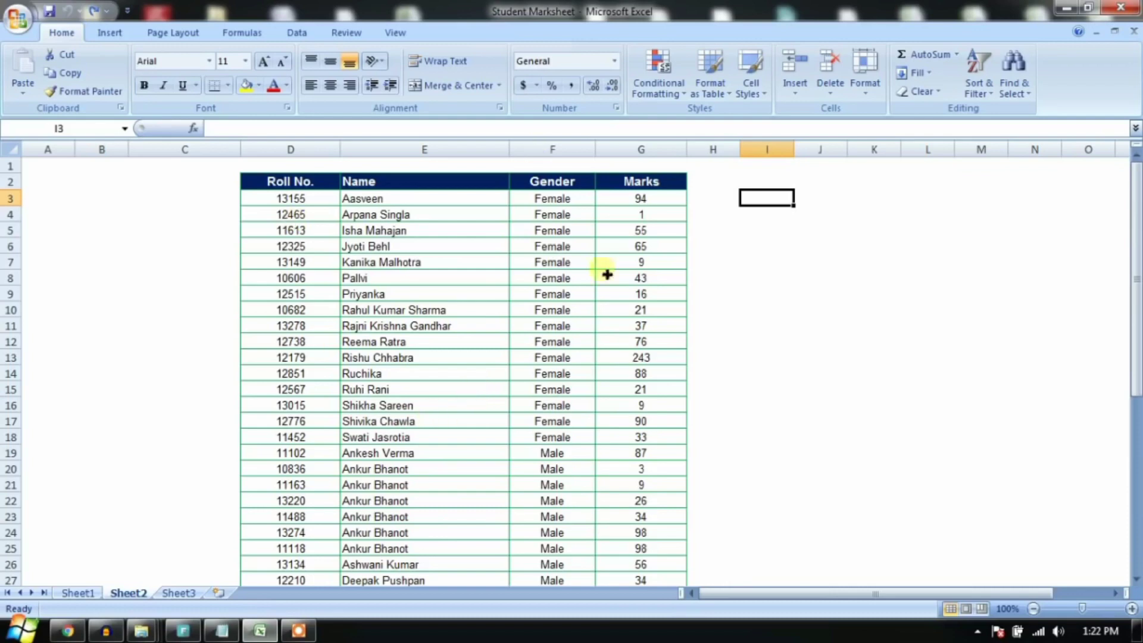
# Step: Protect Sheet2 with a password, entering it and confirming it again
pyautogui.click(504, 318)
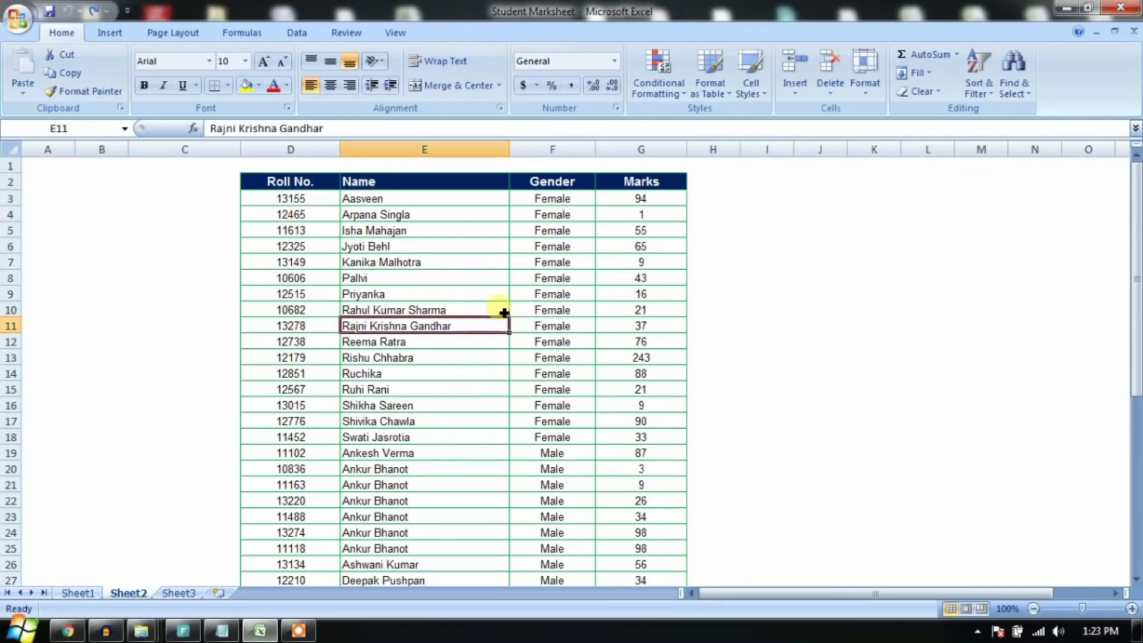
pyautogui.click(343, 34)
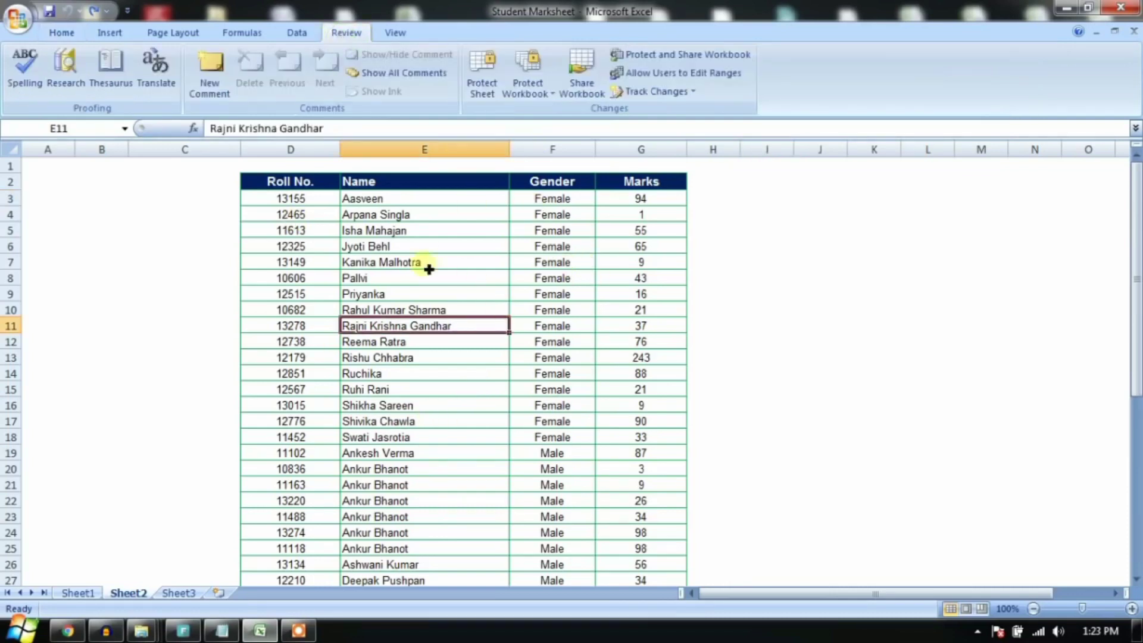
pyautogui.click(491, 89)
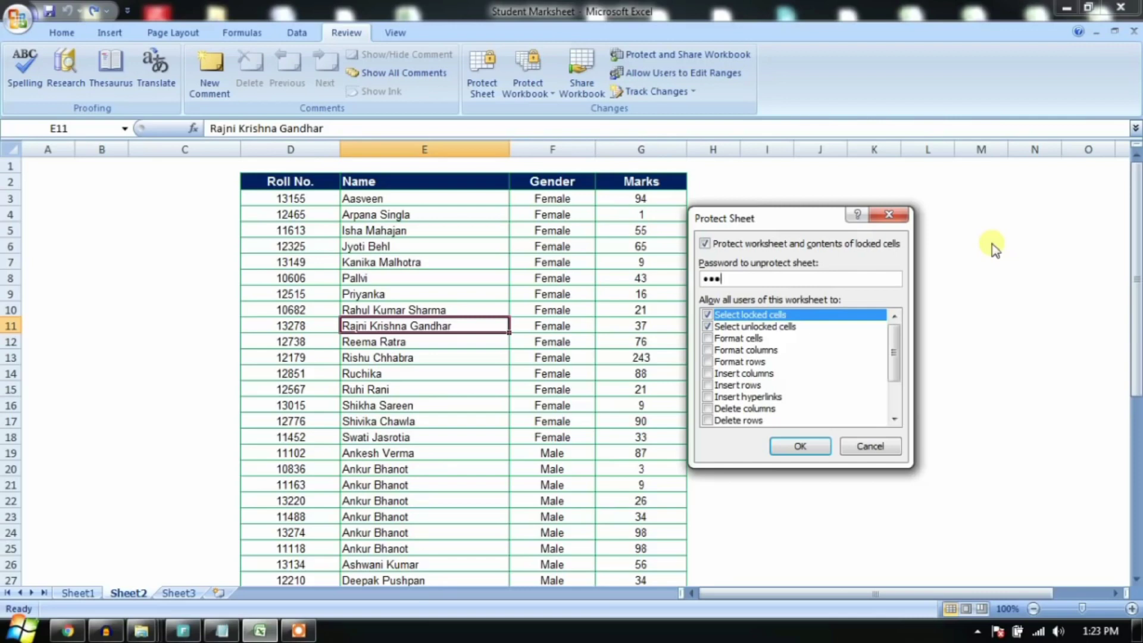
pyautogui.press('Return')
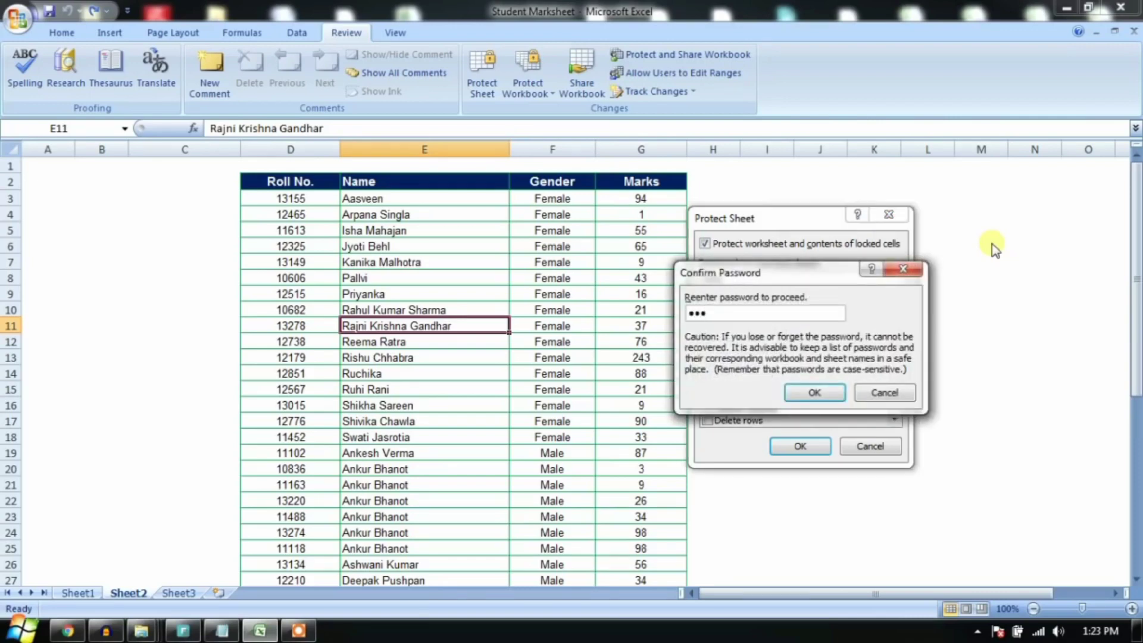
pyautogui.press('Return')
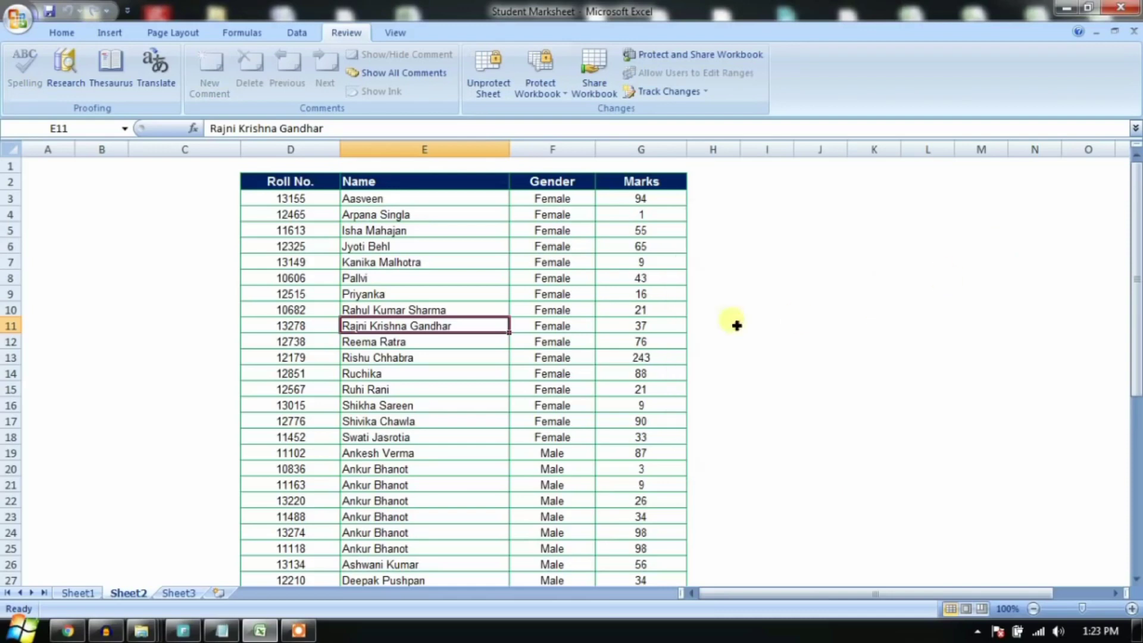
# Step: Try deleting the Female entry in row 11 and dismiss the read-only warnings
pyautogui.click(734, 325)
pyautogui.click(817, 310)
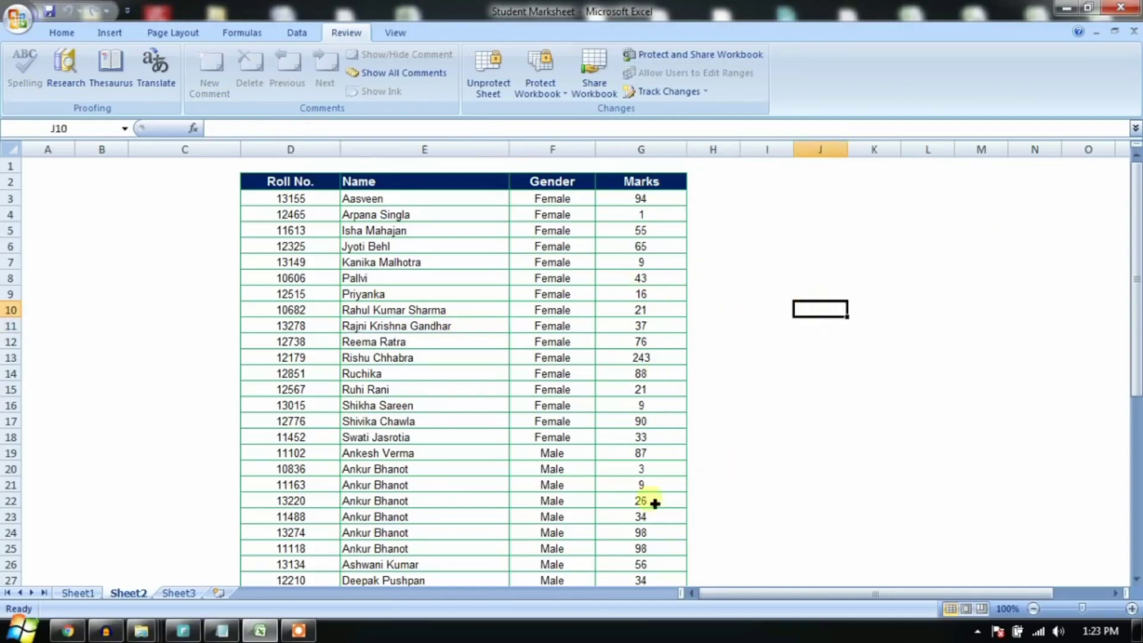
pyautogui.click(572, 326)
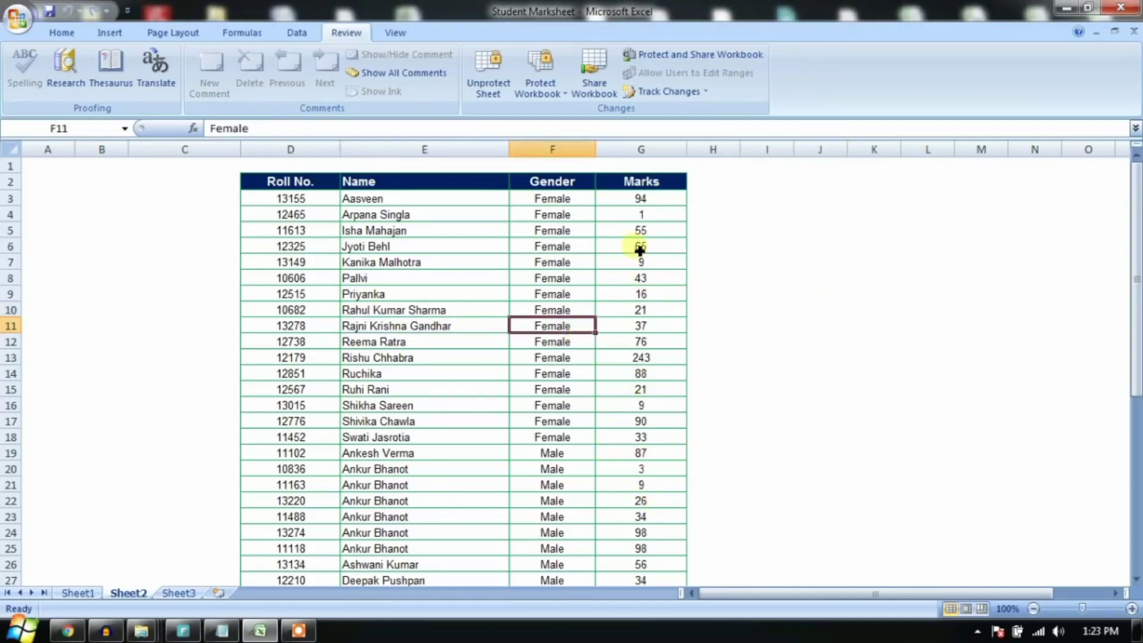
pyautogui.press('Delete')
pyautogui.press('Return')
pyautogui.press('Delete')
pyautogui.press('Return')
pyautogui.press('Delete')
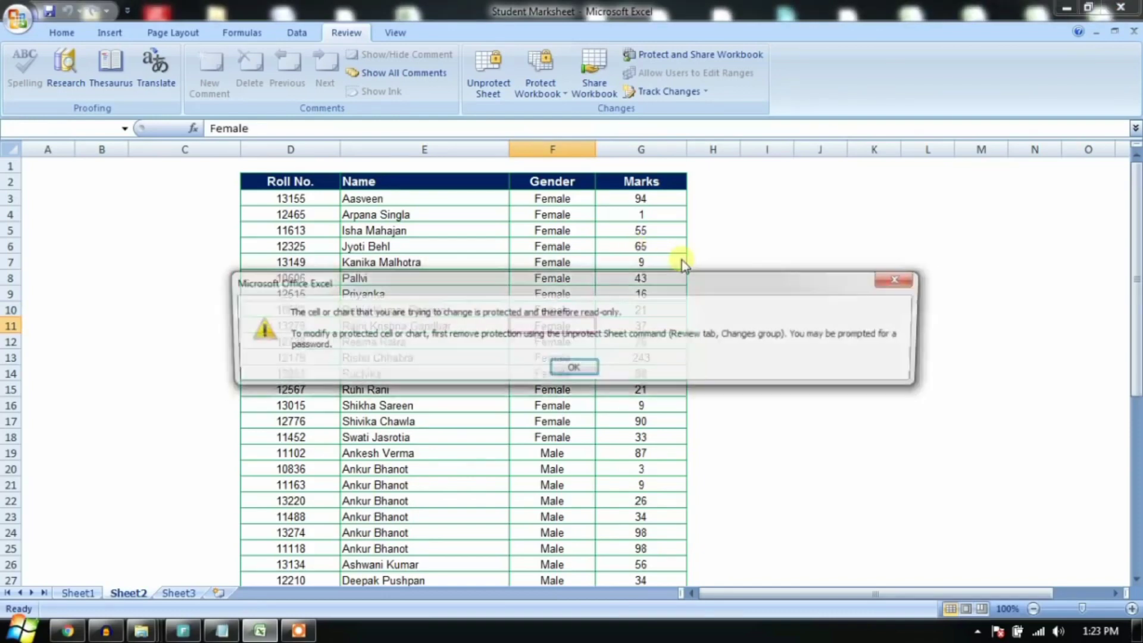
pyautogui.press('Return')
pyautogui.click(786, 263)
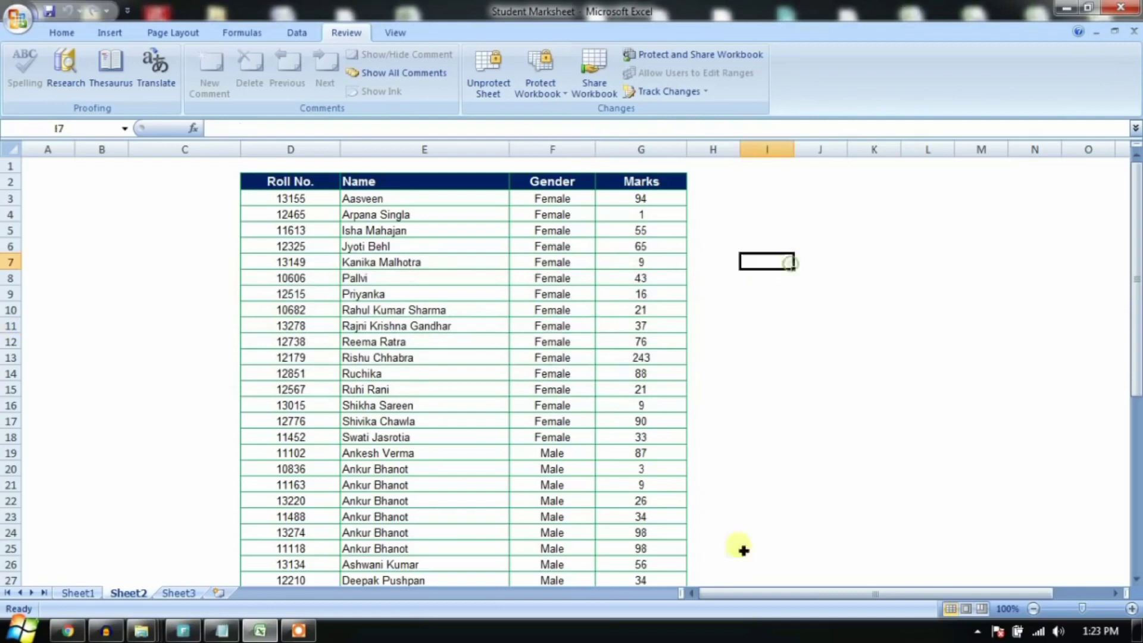
pyautogui.click(633, 249)
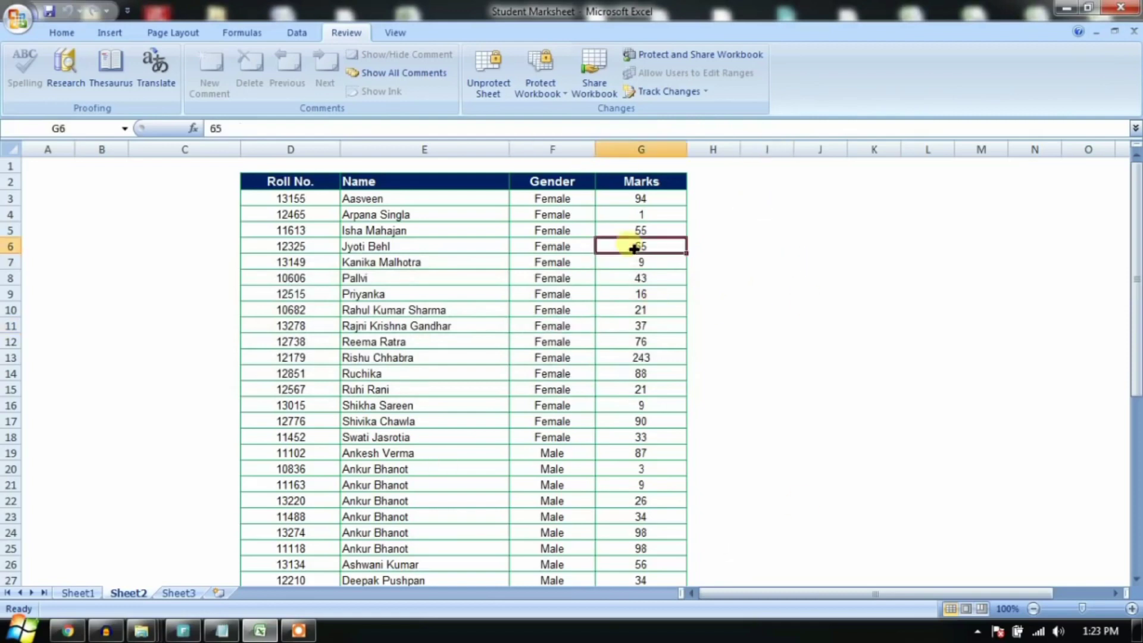
# Step: Unprotect Sheet2 with its password, then test typing in empty cell I12 and cancel
pyautogui.click(488, 89)
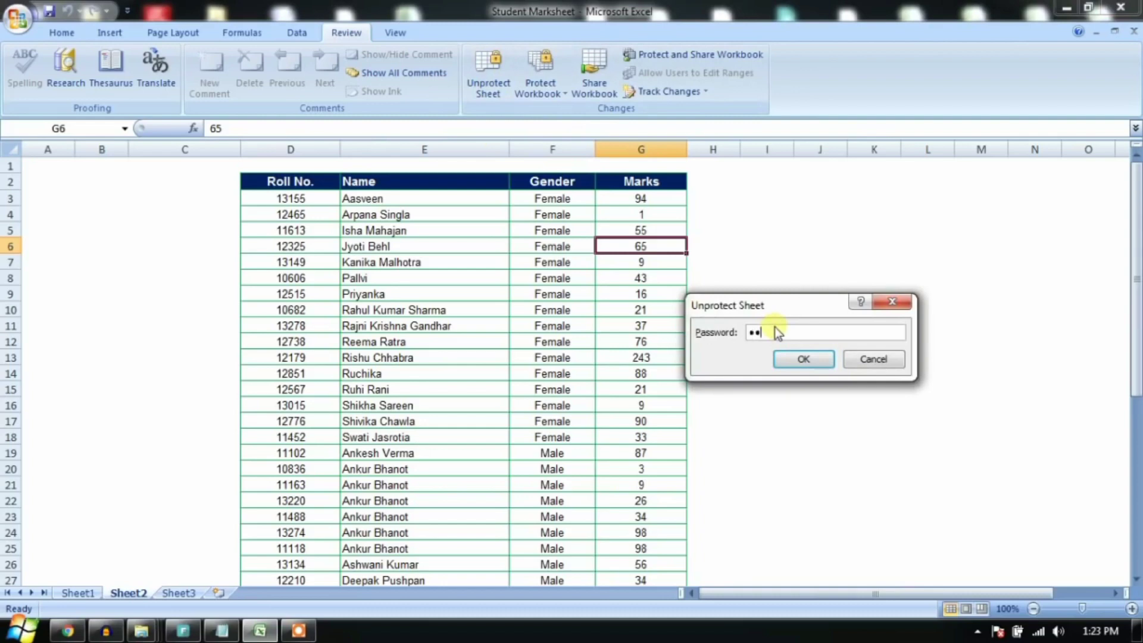
pyautogui.click(784, 361)
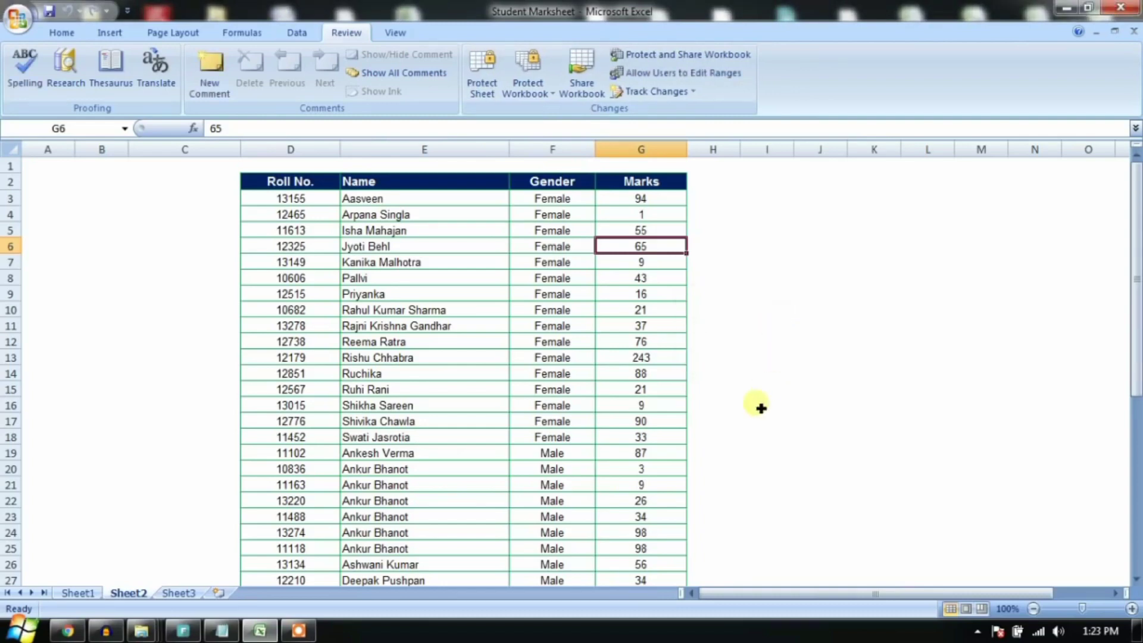
pyautogui.click(651, 347)
pyautogui.click(750, 344)
pyautogui.write('uuu')
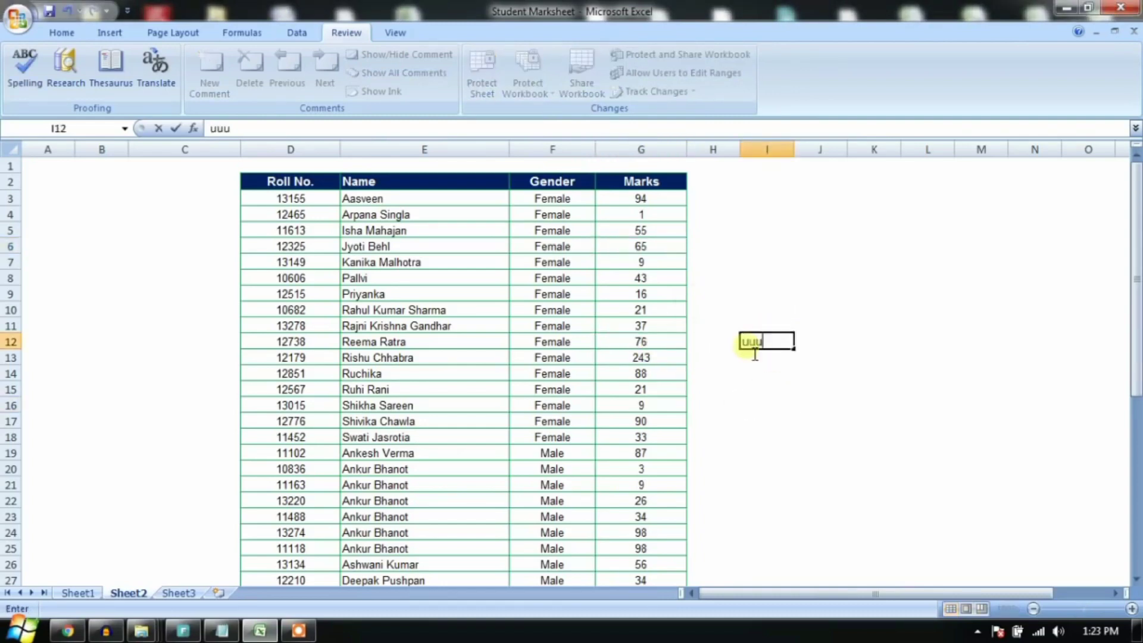
pyautogui.press('Escape')
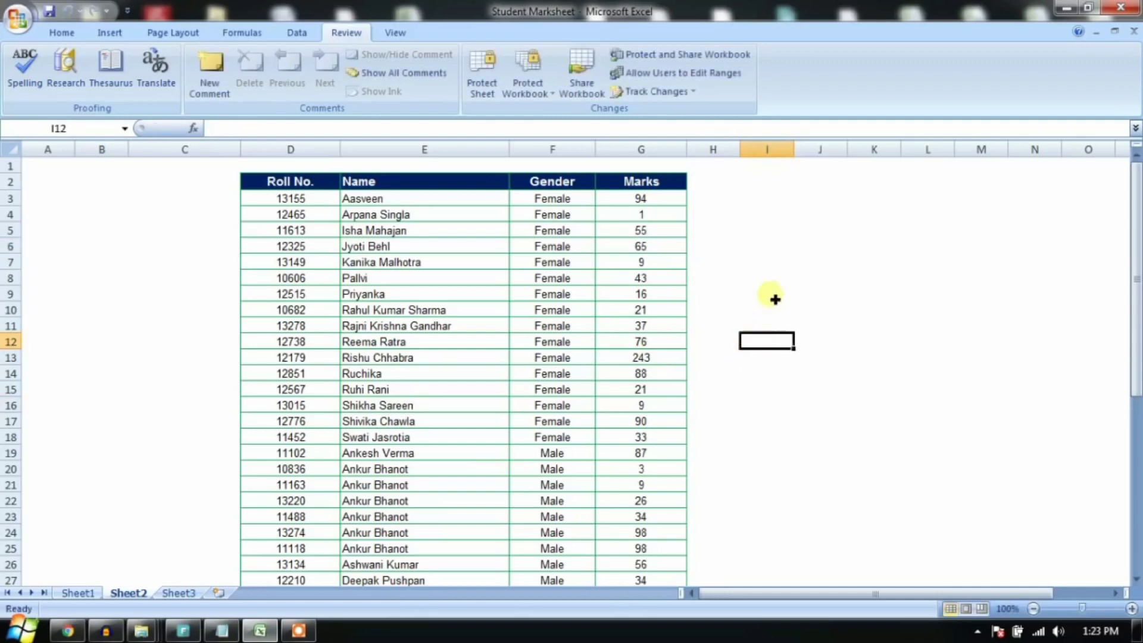
pyautogui.click(775, 297)
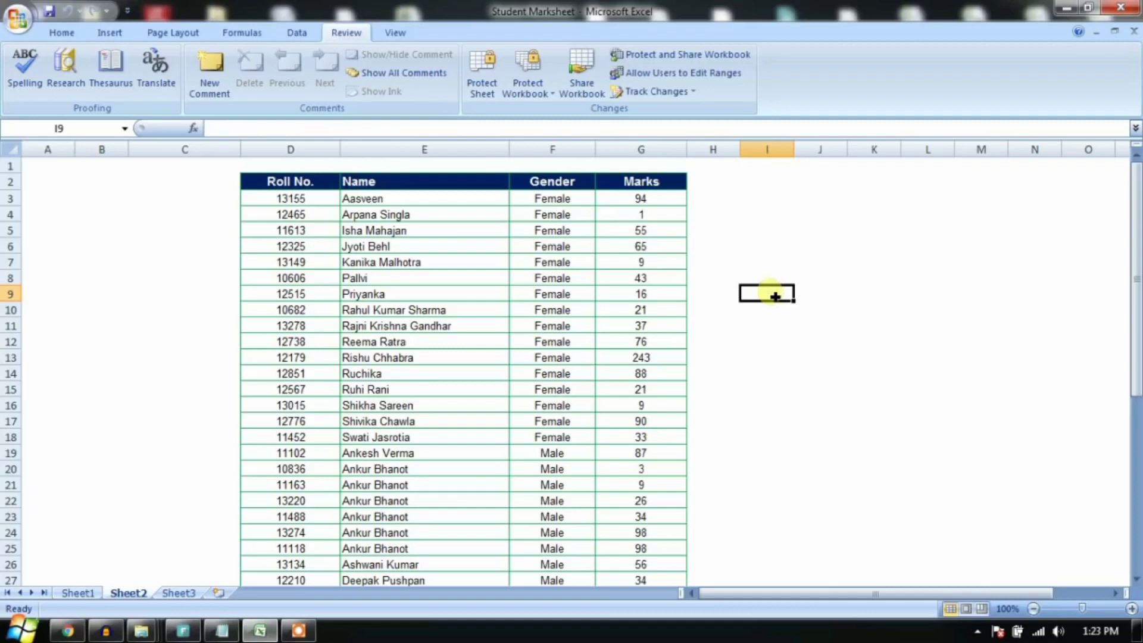
pyautogui.press('Down')
pyautogui.press('Down')
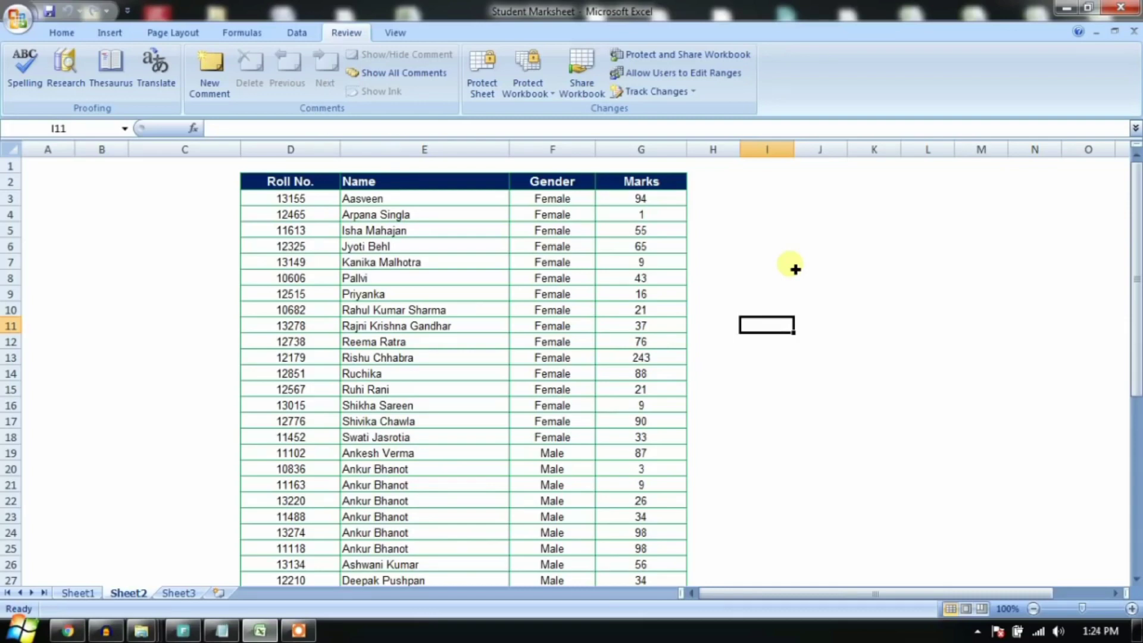
# Step: Save the workbook as Student Marksheet on Local Disk (D:)
pyautogui.click(461, 266)
pyautogui.click(15, 26)
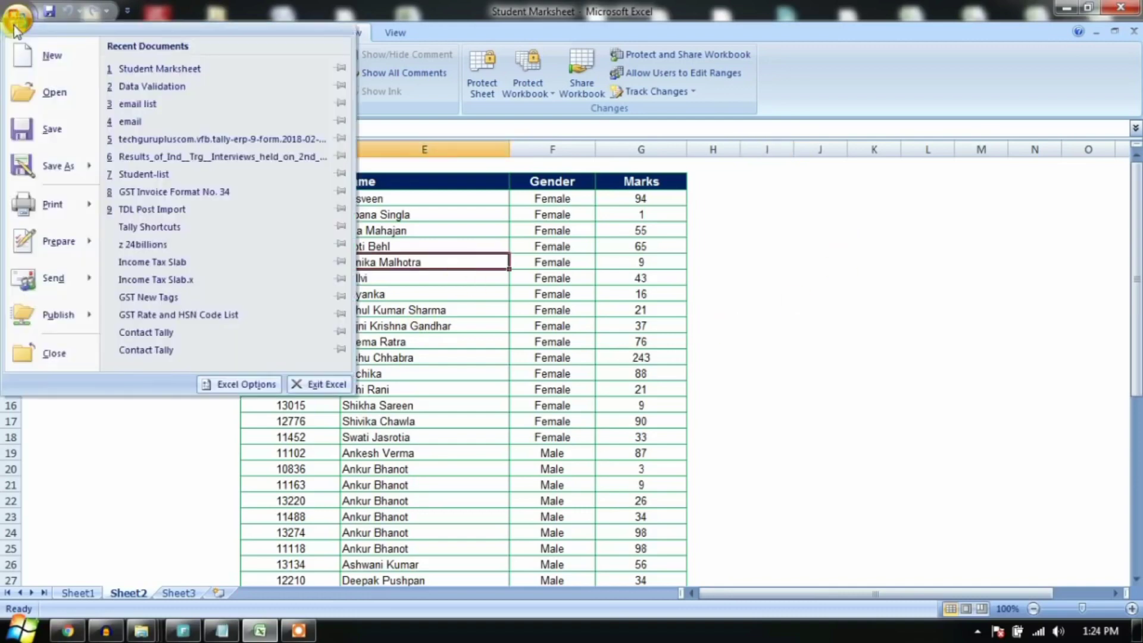
pyautogui.click(43, 169)
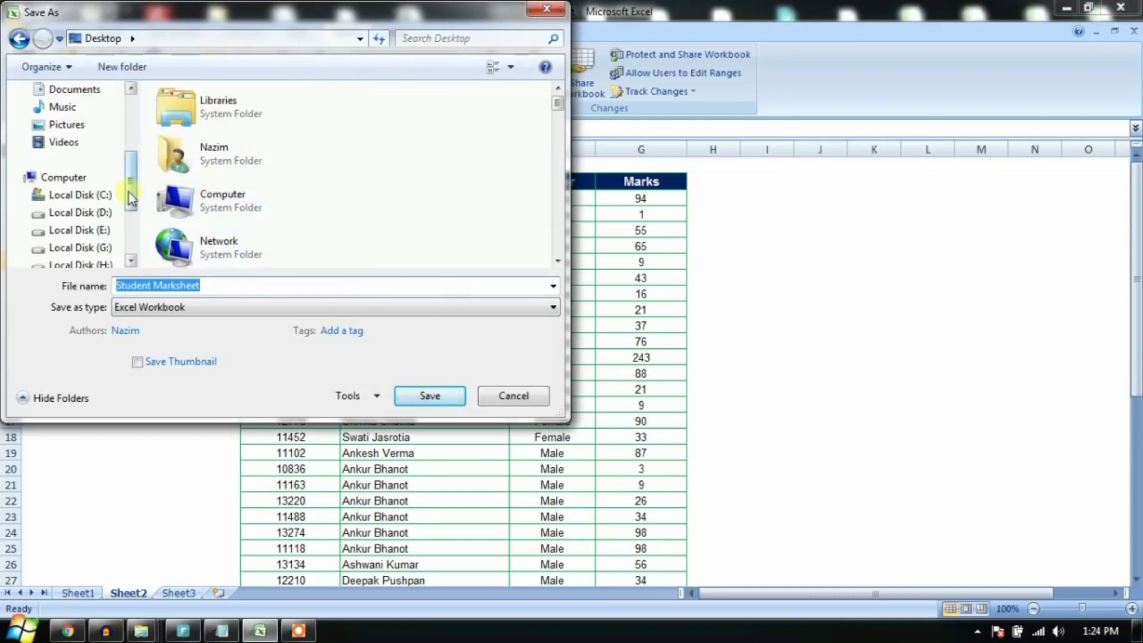
pyautogui.scroll(-1, 131, 198)
pyautogui.click(102, 195)
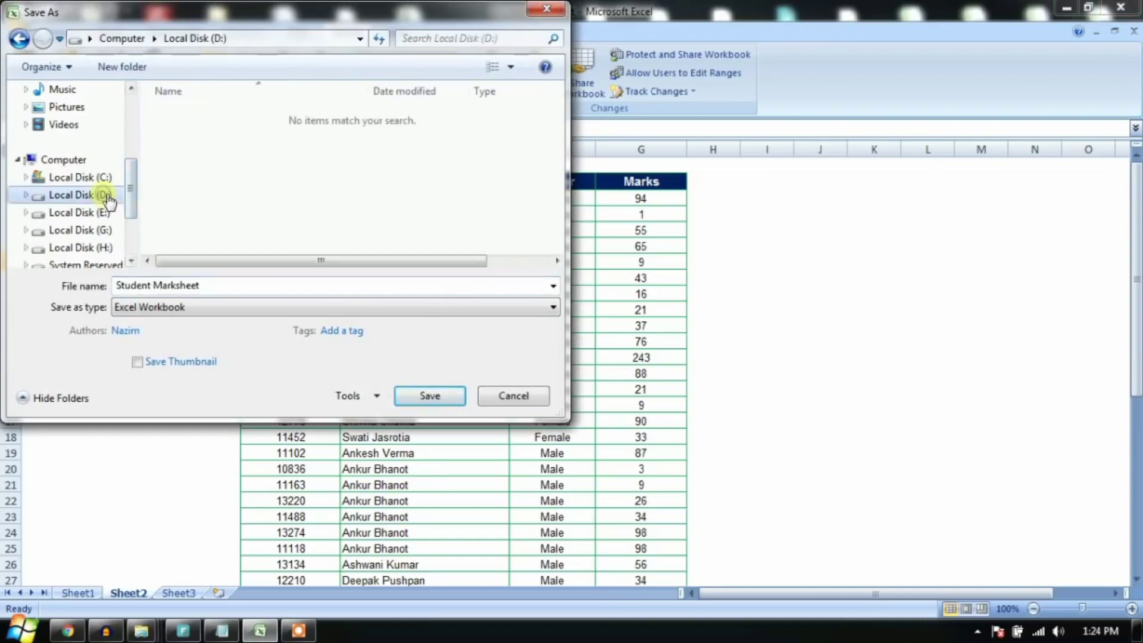
pyautogui.click(220, 289)
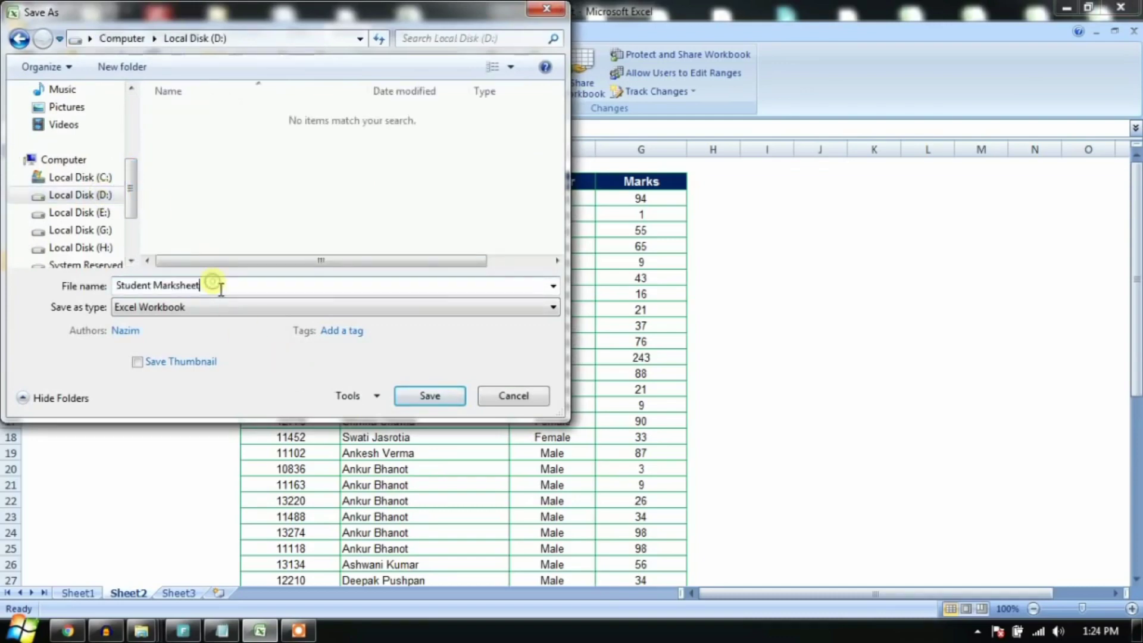
# Step: Set and confirm a password to open the file, then save it
pyautogui.click(368, 397)
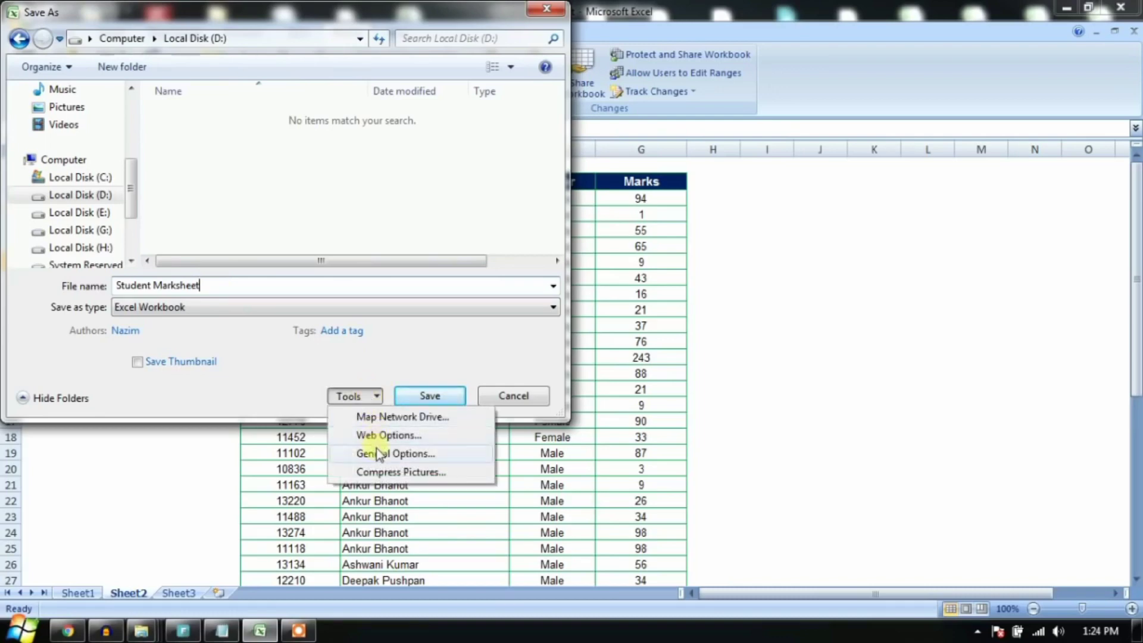
pyautogui.click(430, 453)
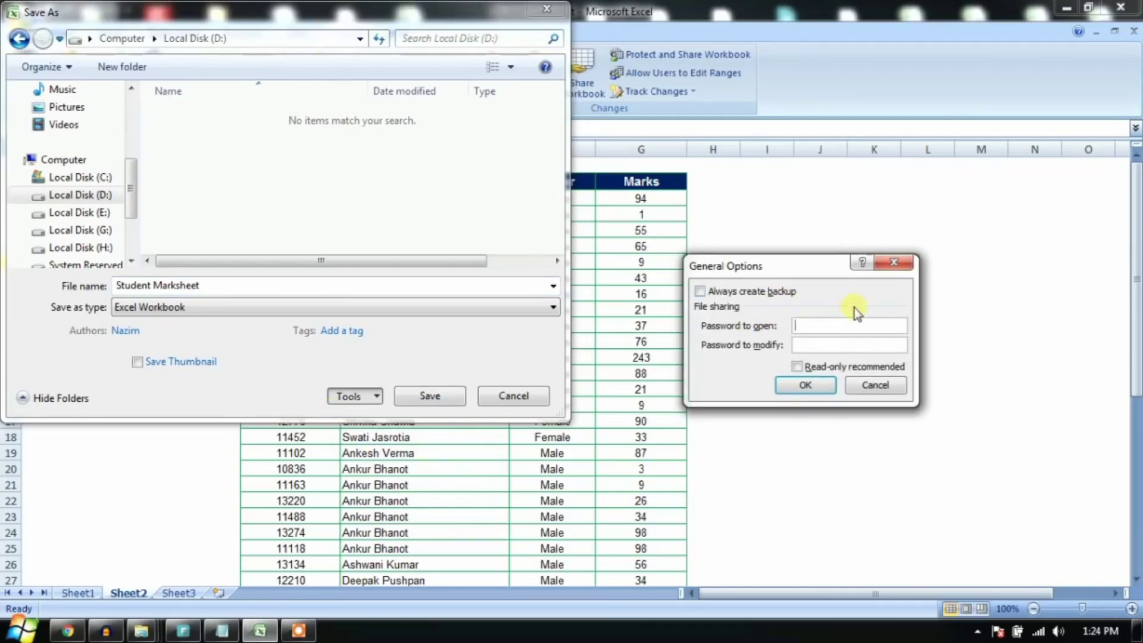
pyautogui.write('123')
pyautogui.press('Return')
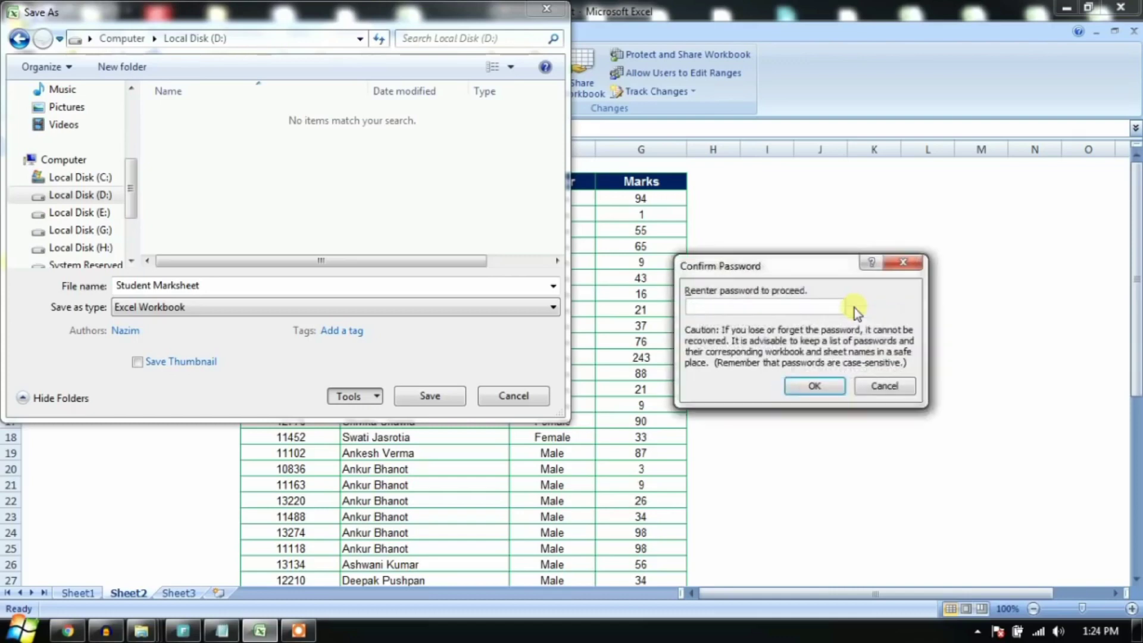
pyautogui.write('123')
pyautogui.press('Return')
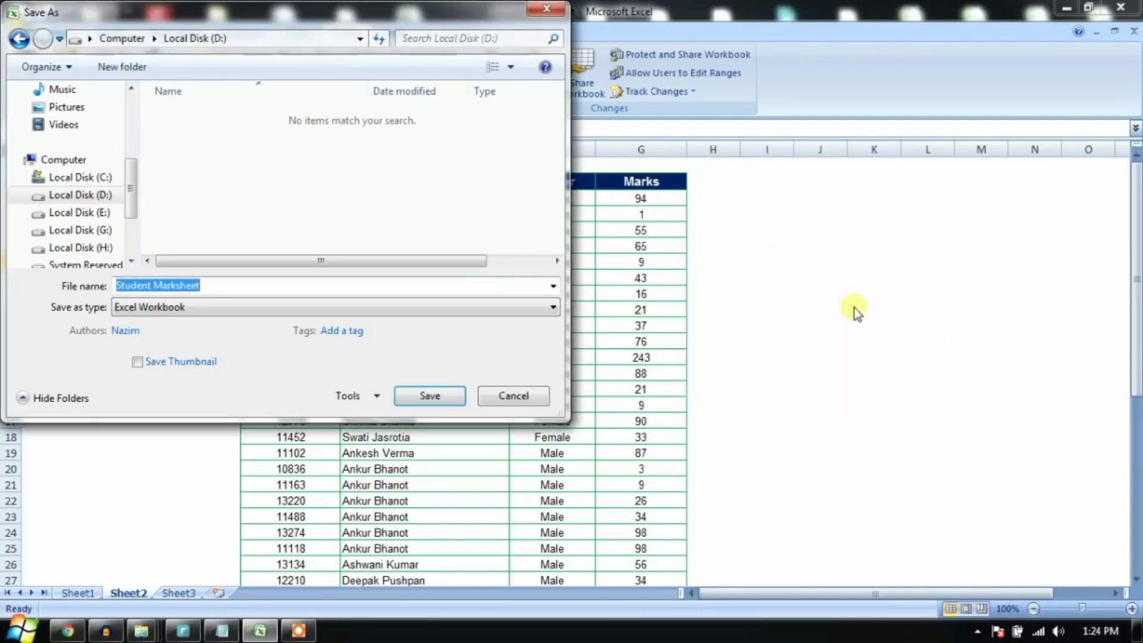
pyautogui.click(451, 401)
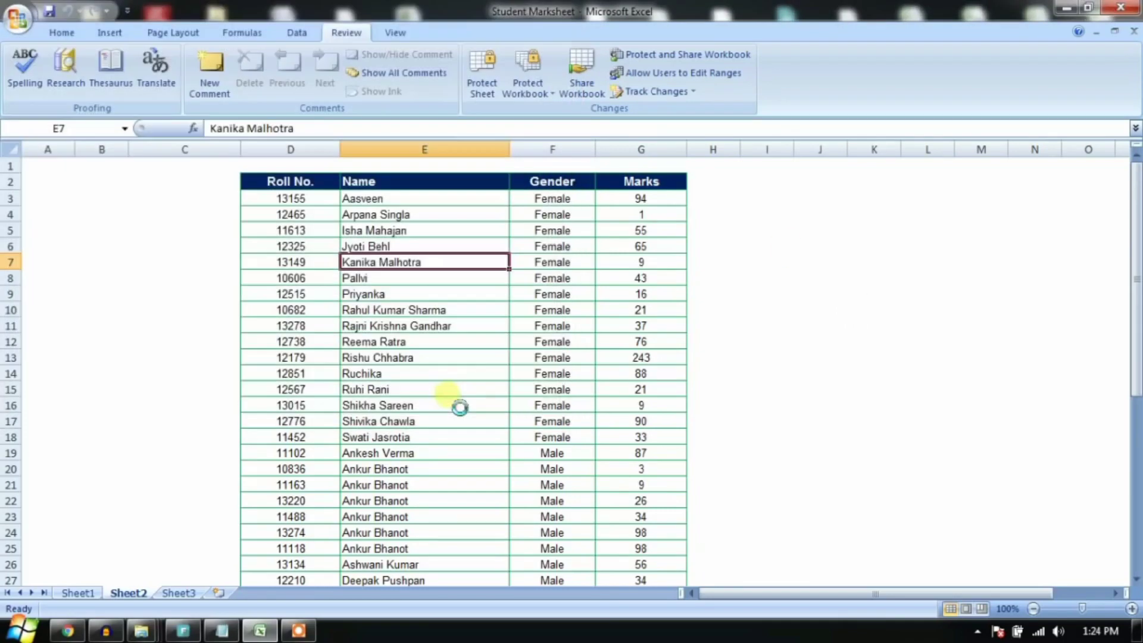
# Step: Close Excel and reopen the password-protected Student Marksheet from Local Disk (D:)
pyautogui.click(1134, 31)
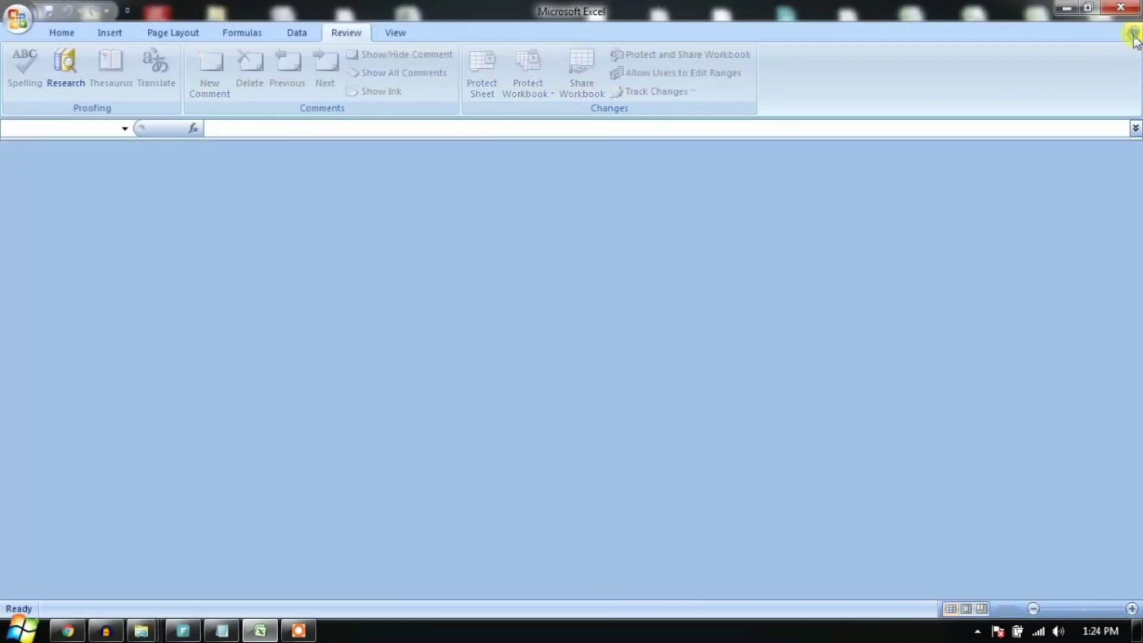
pyautogui.click(1120, 7)
pyautogui.click(23, 630)
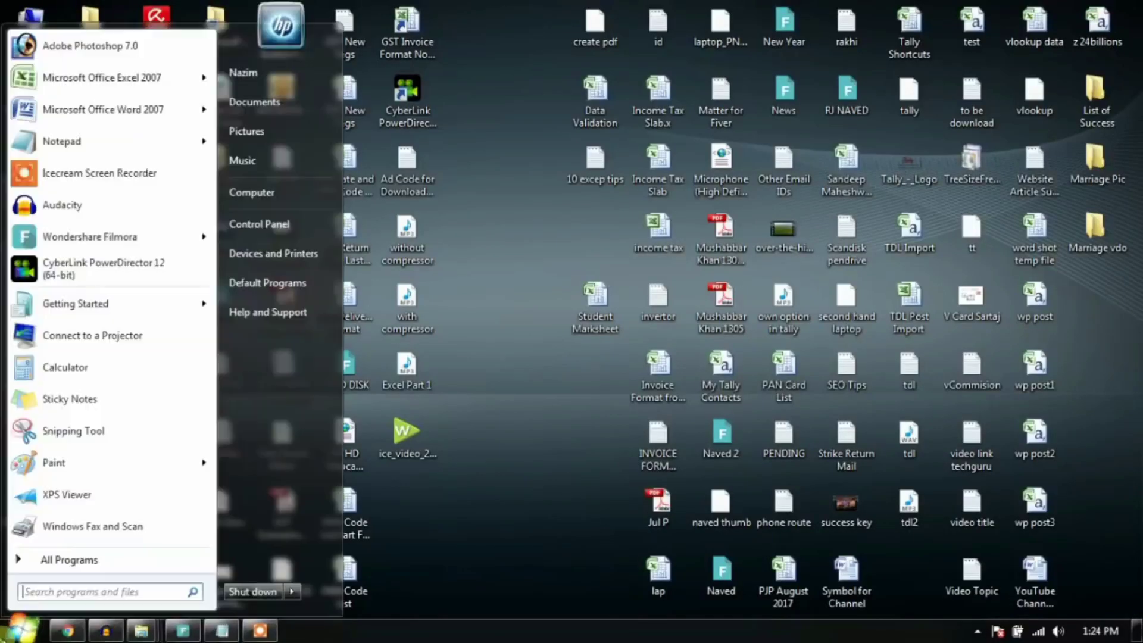
pyautogui.click(284, 200)
pyautogui.doubleClick(475, 110)
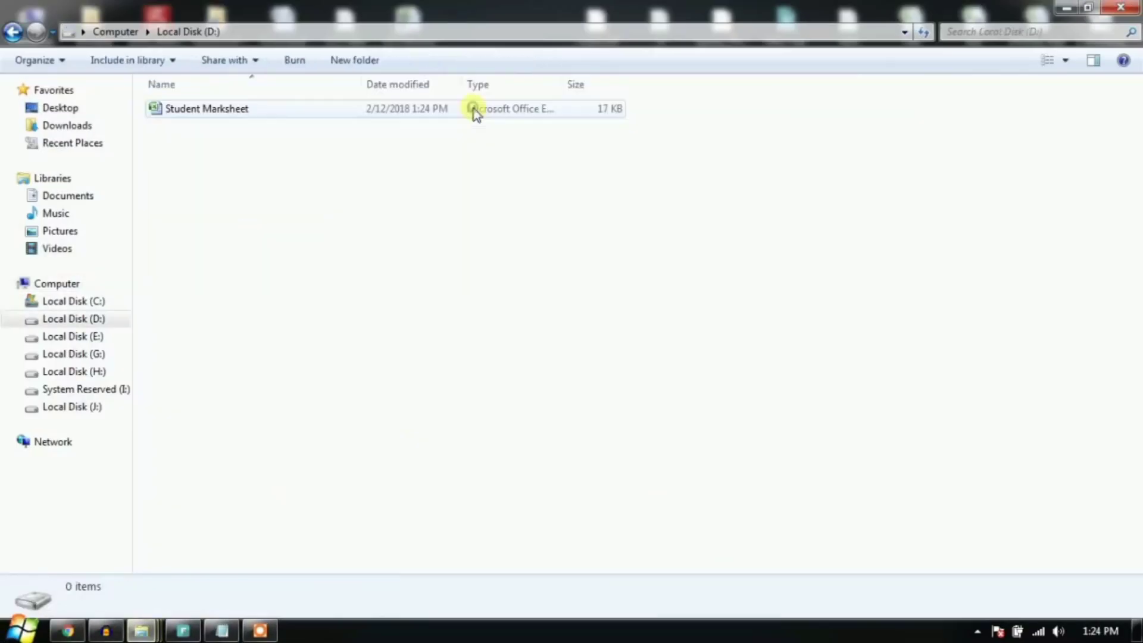
pyautogui.click(197, 111)
pyautogui.doubleClick(198, 111)
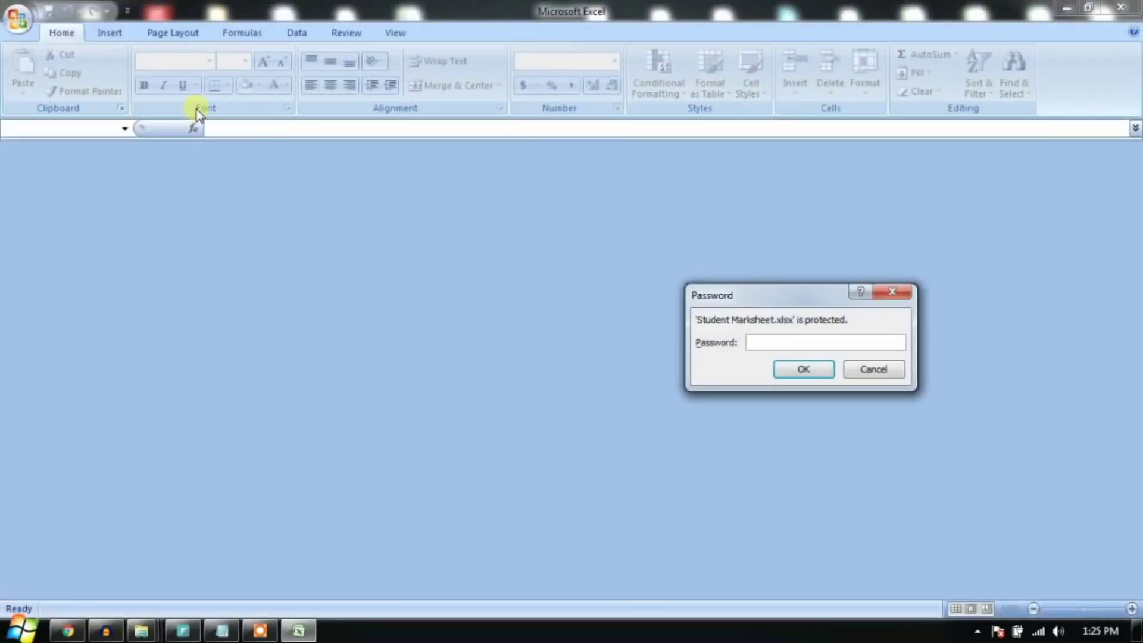
pyautogui.click(807, 368)
pyautogui.click(898, 246)
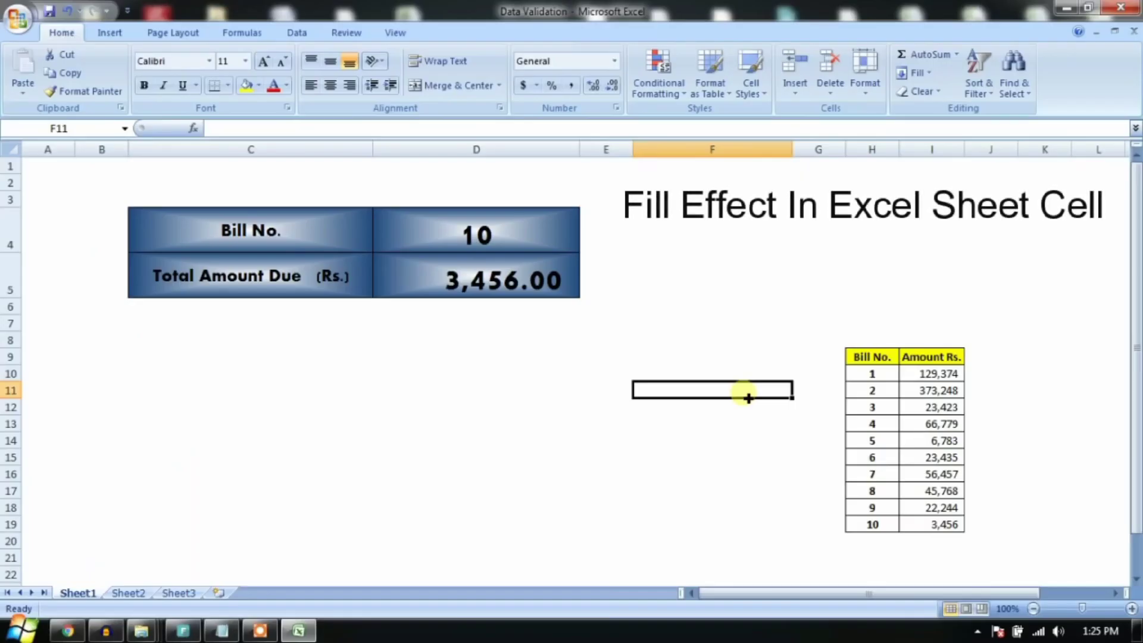
# Step: Inspect the Bill No. cells D4, C4 and the VLOOKUP amount due, then show the desktop
pyautogui.click(506, 232)
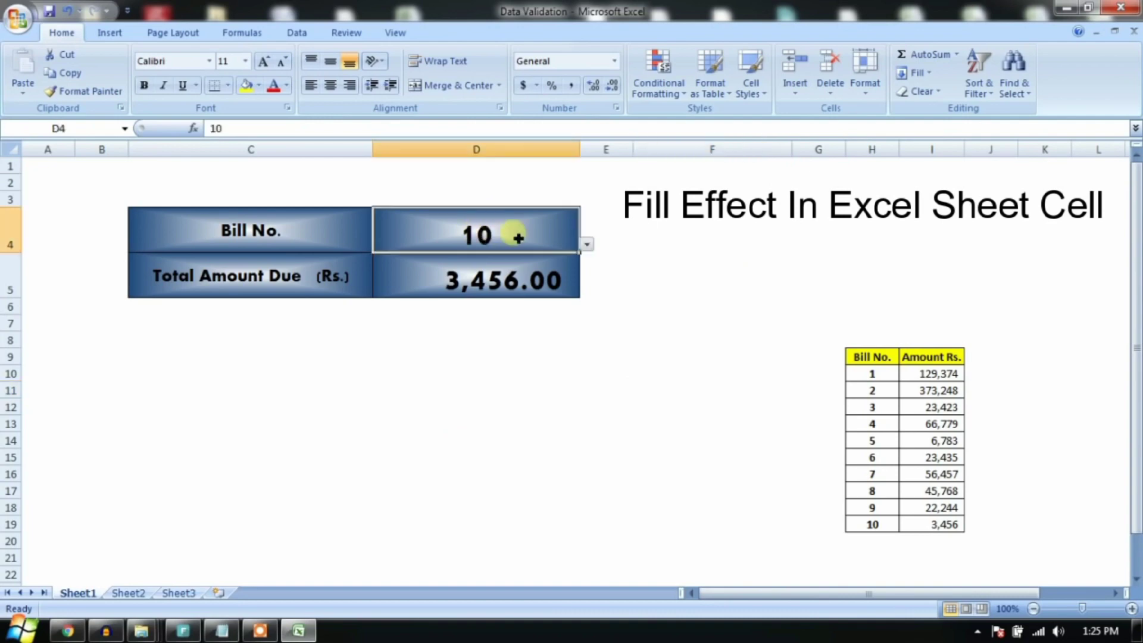
pyautogui.click(443, 273)
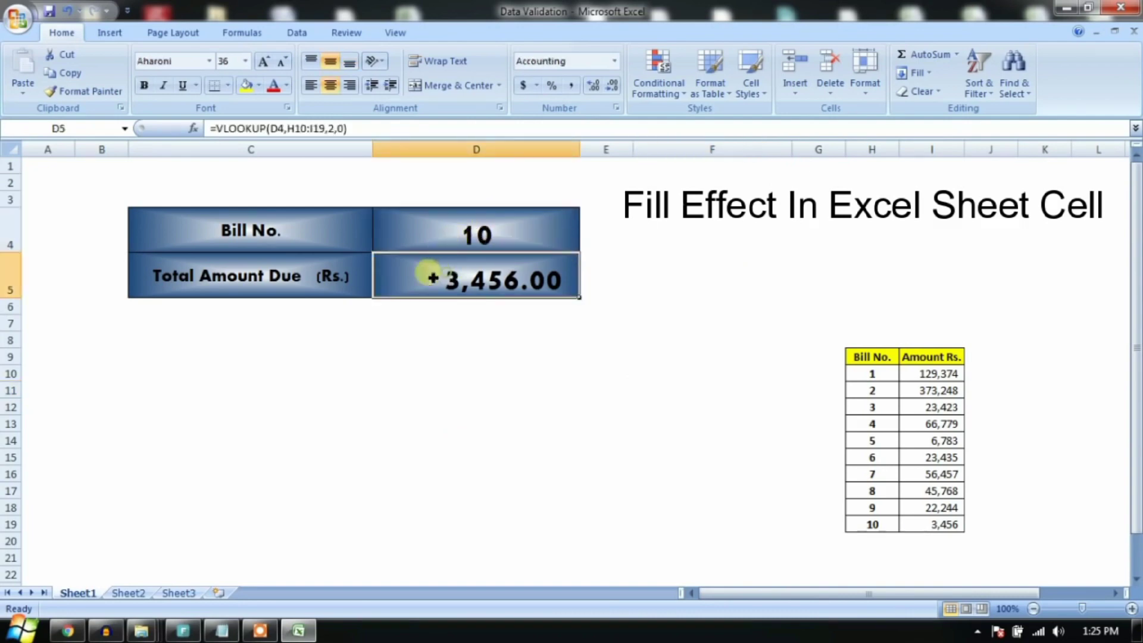
pyautogui.click(325, 227)
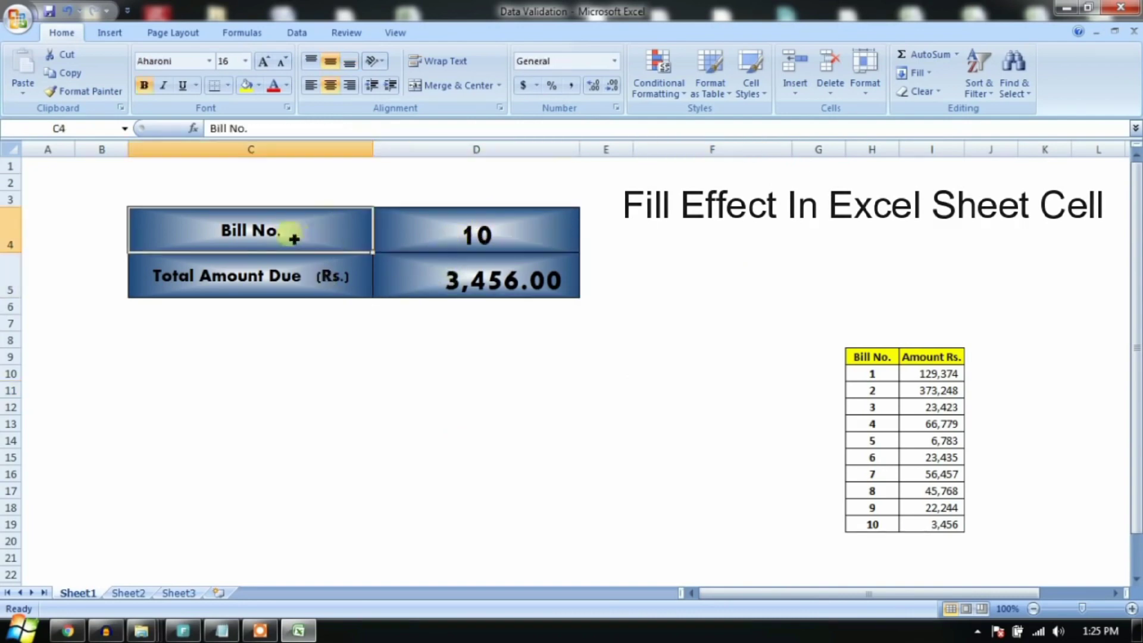
pyautogui.click(300, 342)
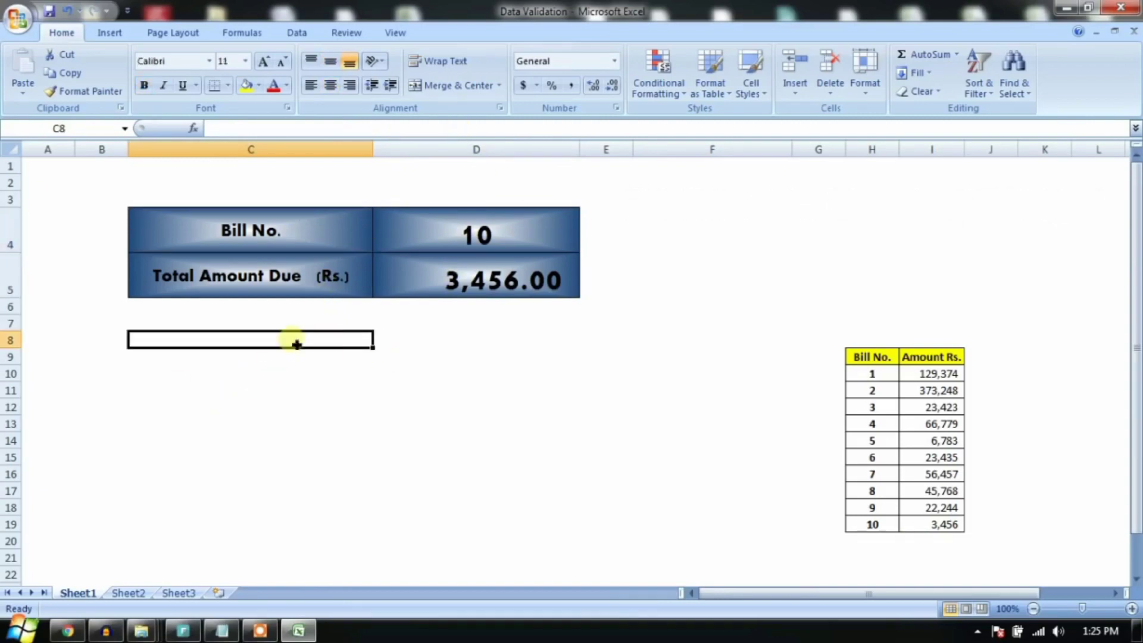
pyautogui.click(430, 304)
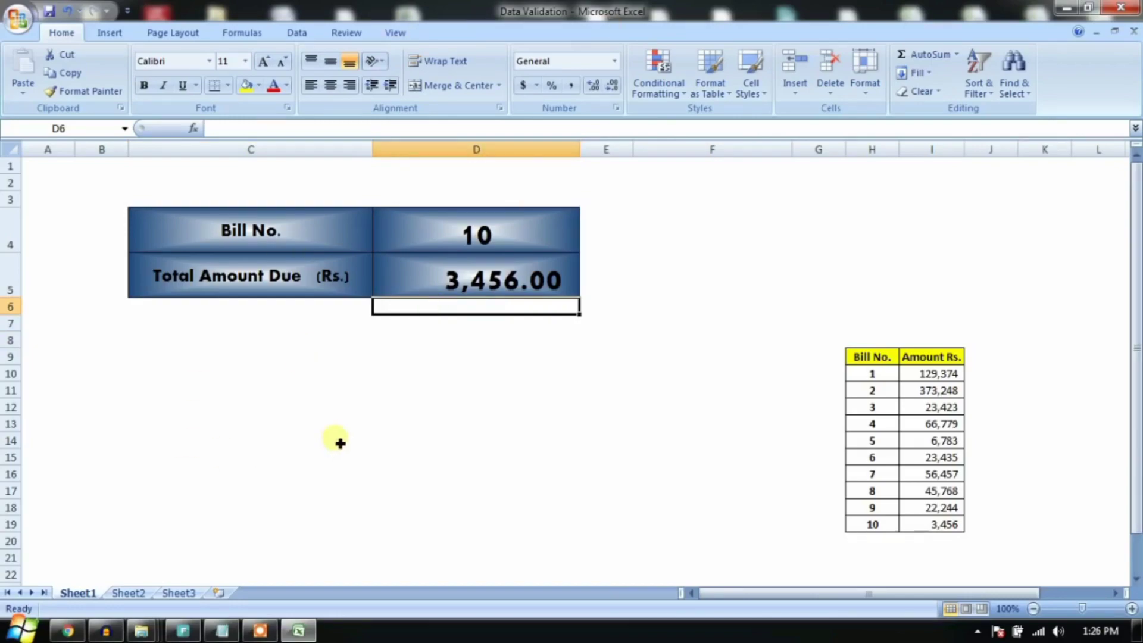
pyautogui.press('super+d')
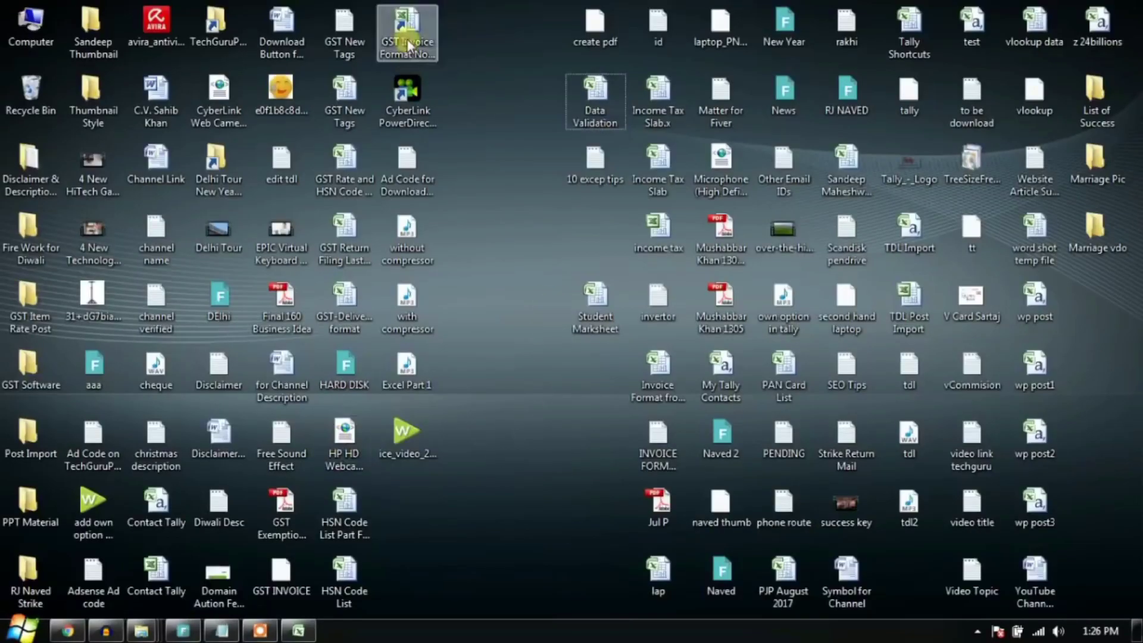
# Step: Open GST Invoice Format and view its TAX INVOICE, TOTAL AMOUNT and RECEIVER cells
pyautogui.doubleClick(408, 45)
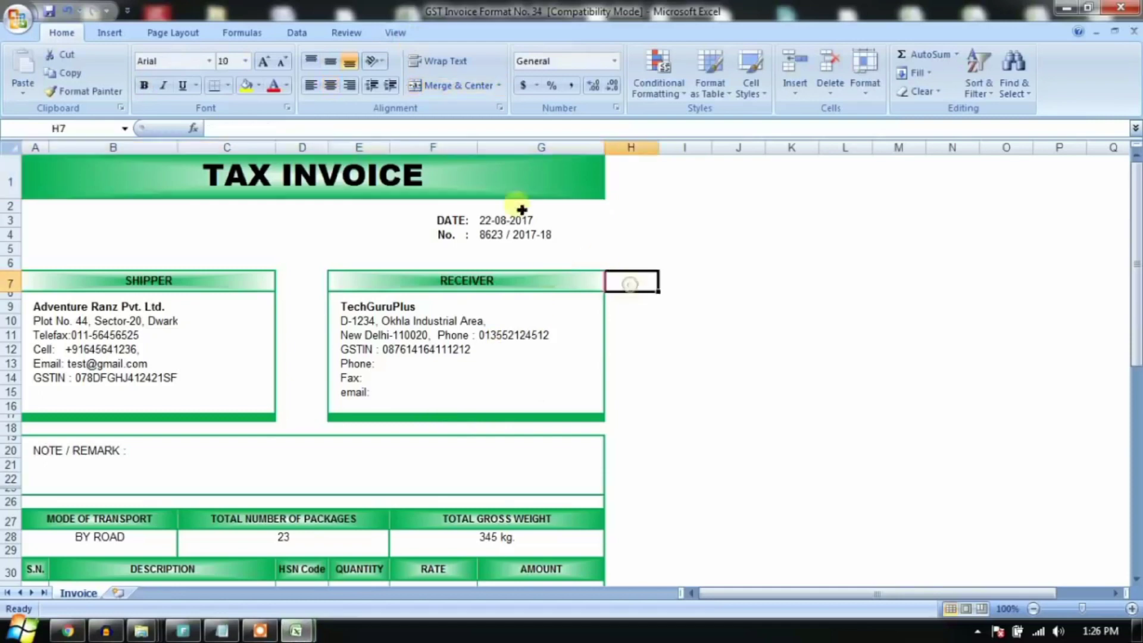
pyautogui.click(518, 180)
pyautogui.scroll(-3, 448, 360)
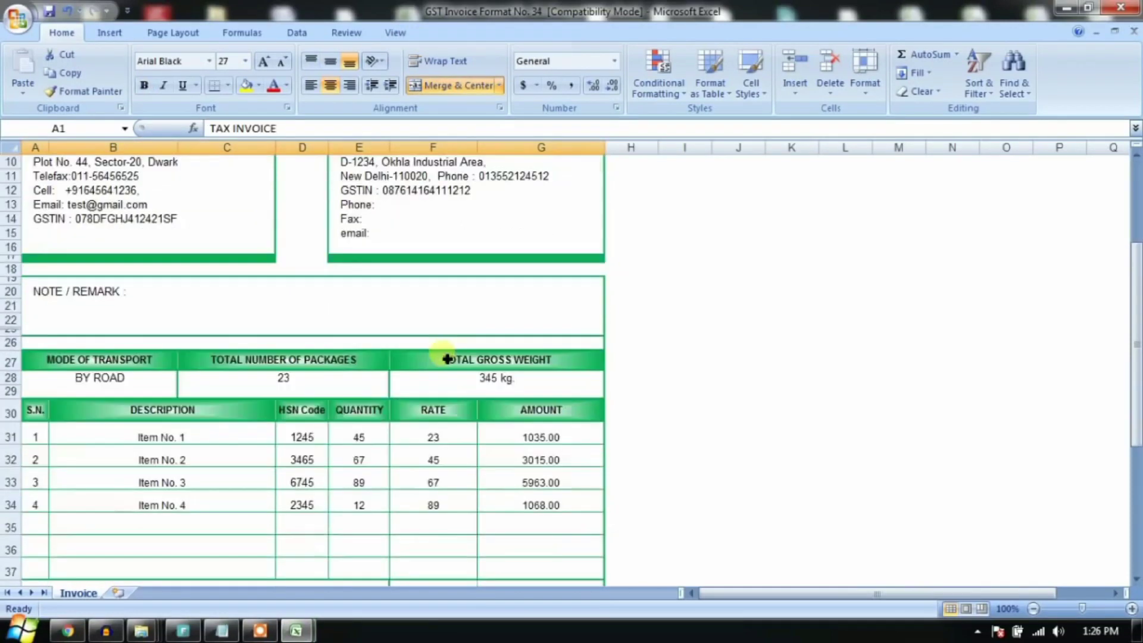
pyautogui.scroll(-7, 448, 360)
pyautogui.click(525, 358)
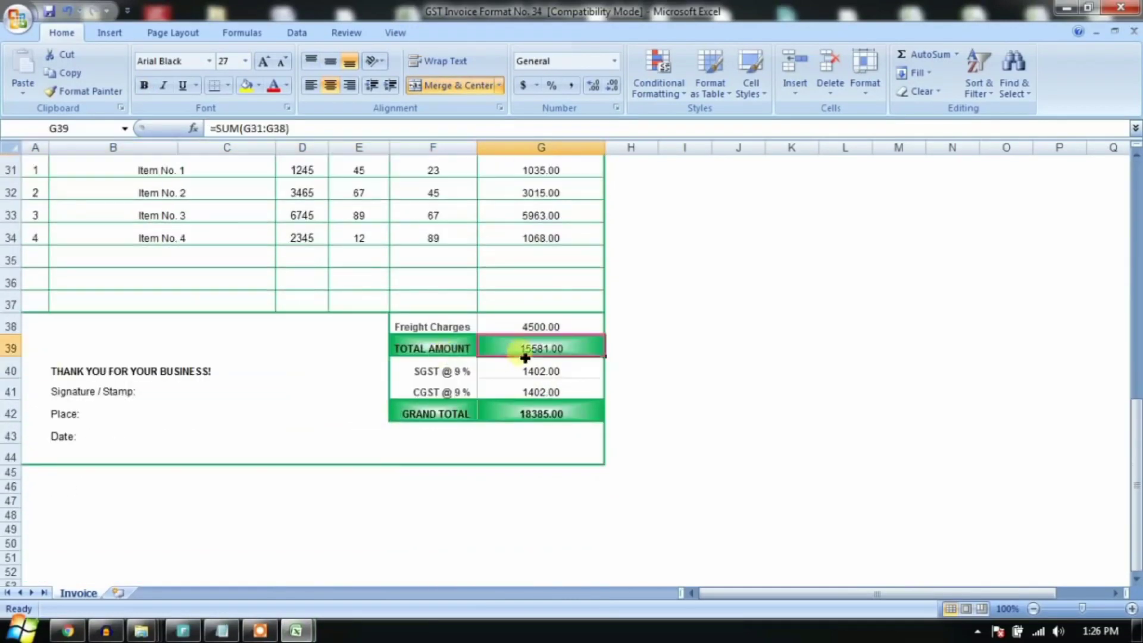
pyautogui.moveTo(526, 358); pyautogui.dragTo(453, 351)
pyautogui.scroll(10, 453, 411)
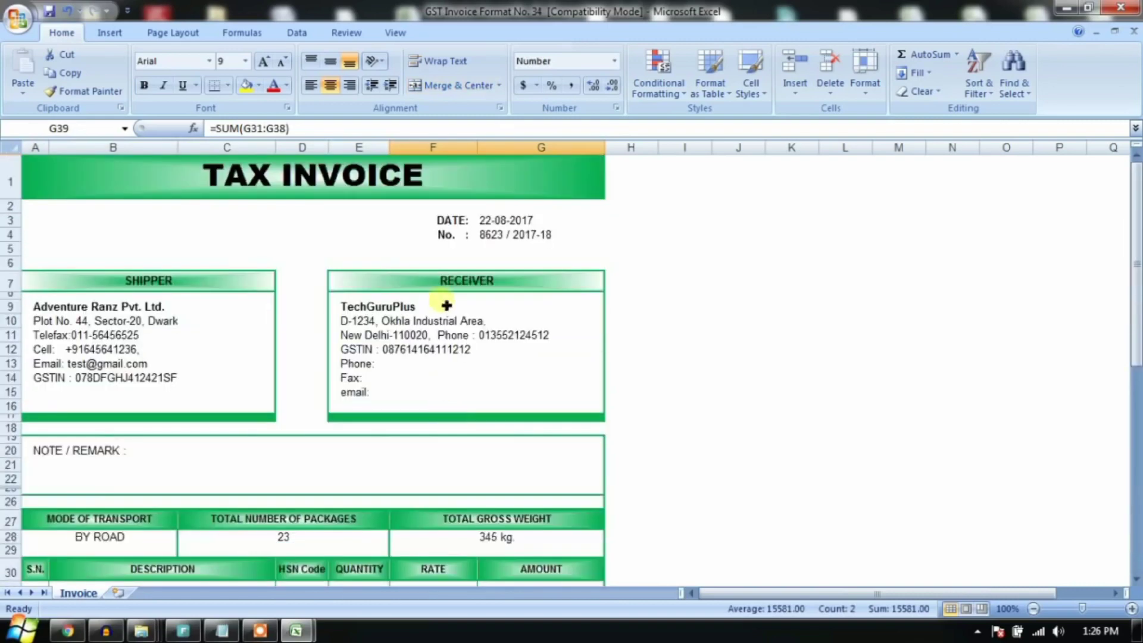
pyautogui.click(460, 283)
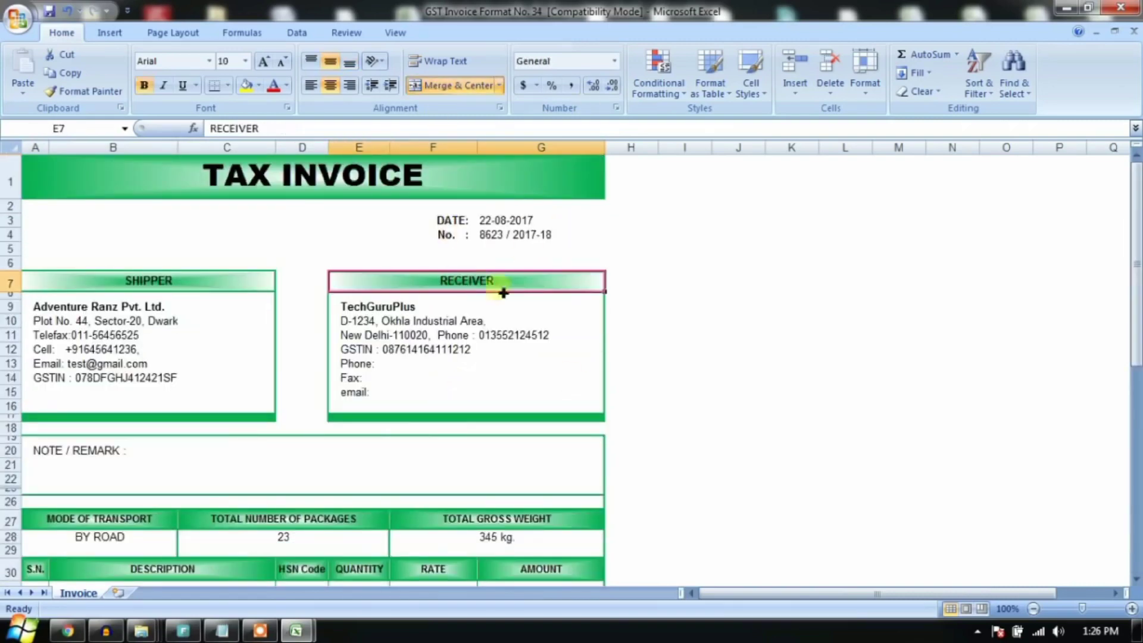
# Step: Return to the Data Validation workbook and drag row 8 much taller
pyautogui.moveTo(297, 630)
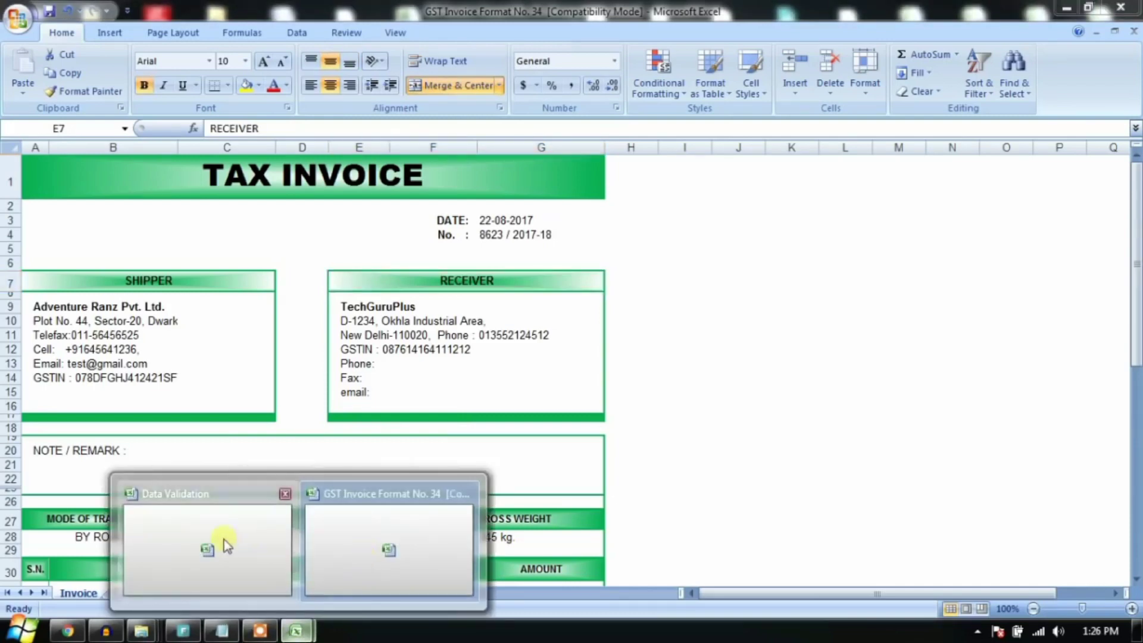
pyautogui.click(225, 543)
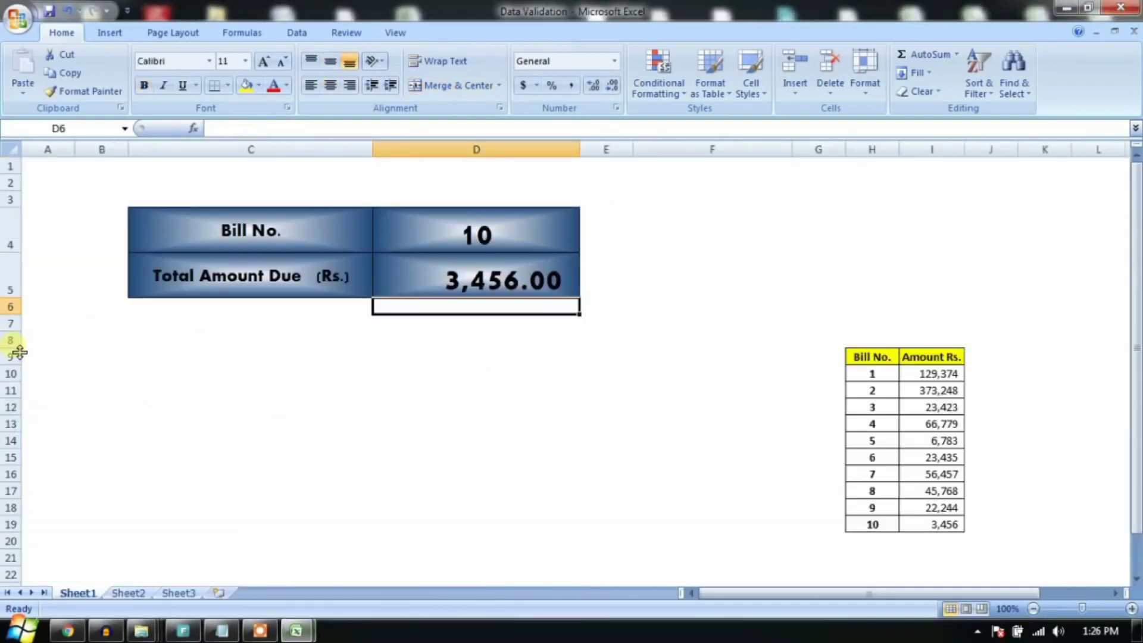
pyautogui.moveTo(18, 349); pyautogui.dragTo(18, 387)
pyautogui.moveTo(212, 376); pyautogui.dragTo(446, 361)
# Step: Widen column C and select the tall cell C8
pyautogui.click(368, 182)
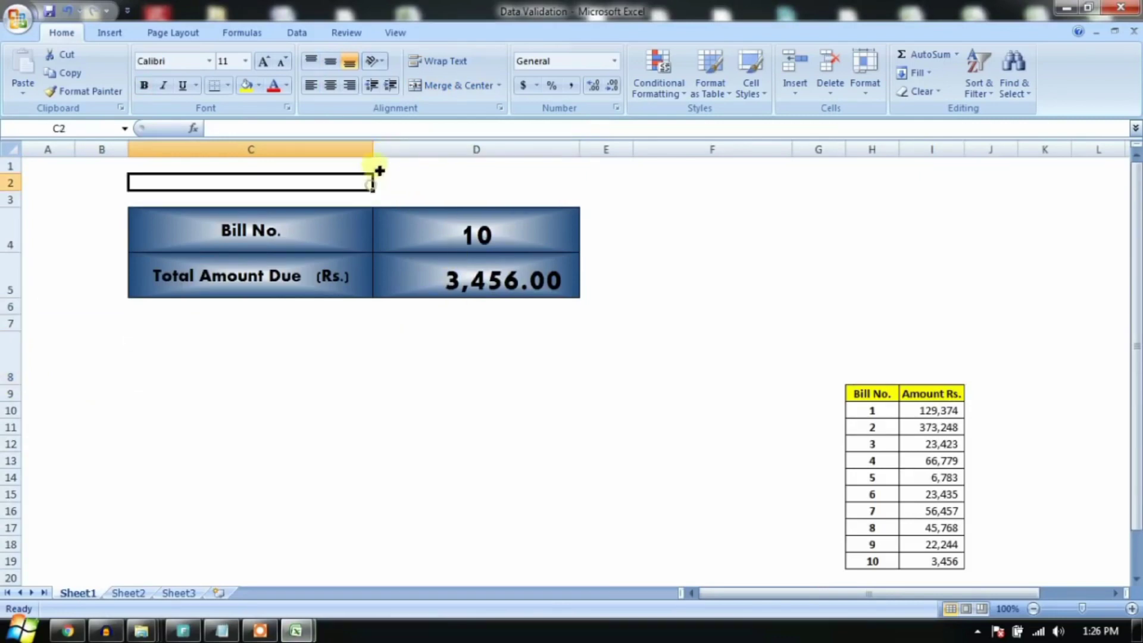
pyautogui.moveTo(373, 149); pyautogui.dragTo(534, 152)
pyautogui.click(453, 322)
pyautogui.click(258, 368)
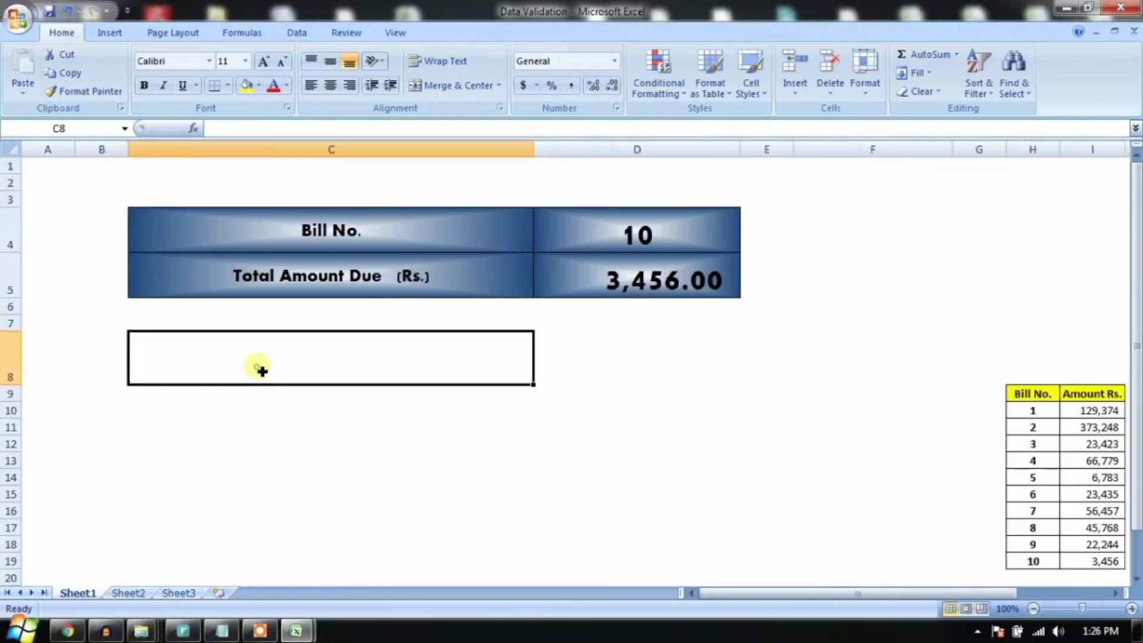
# Step: Fill C8 with a white-to-red gradient shaded From center
pyautogui.rightClick(357, 363)
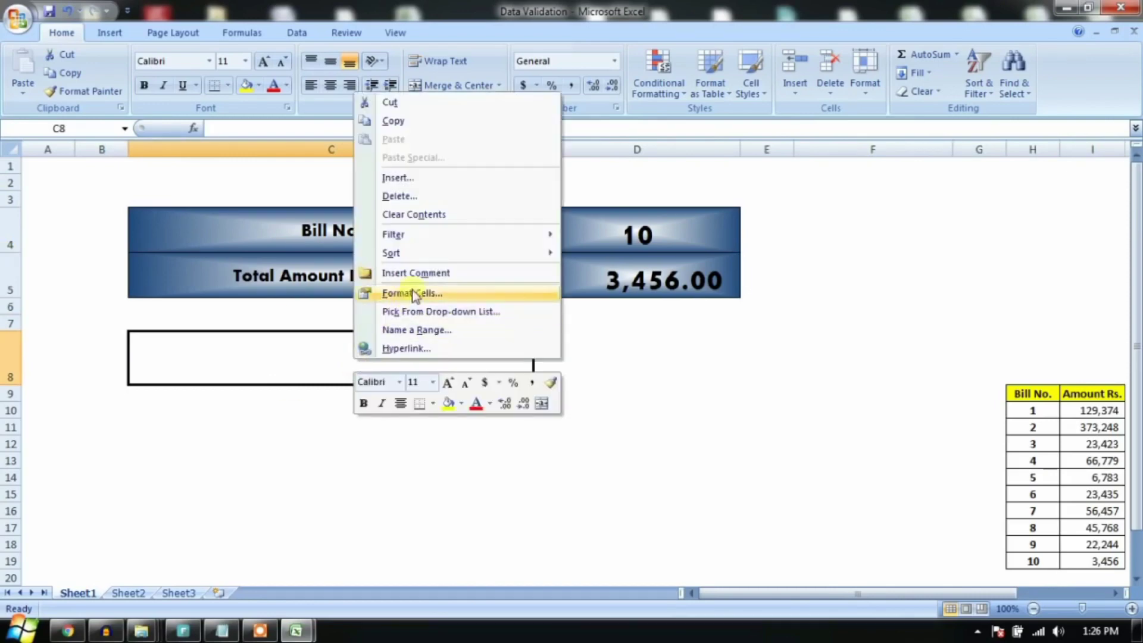
pyautogui.click(390, 294)
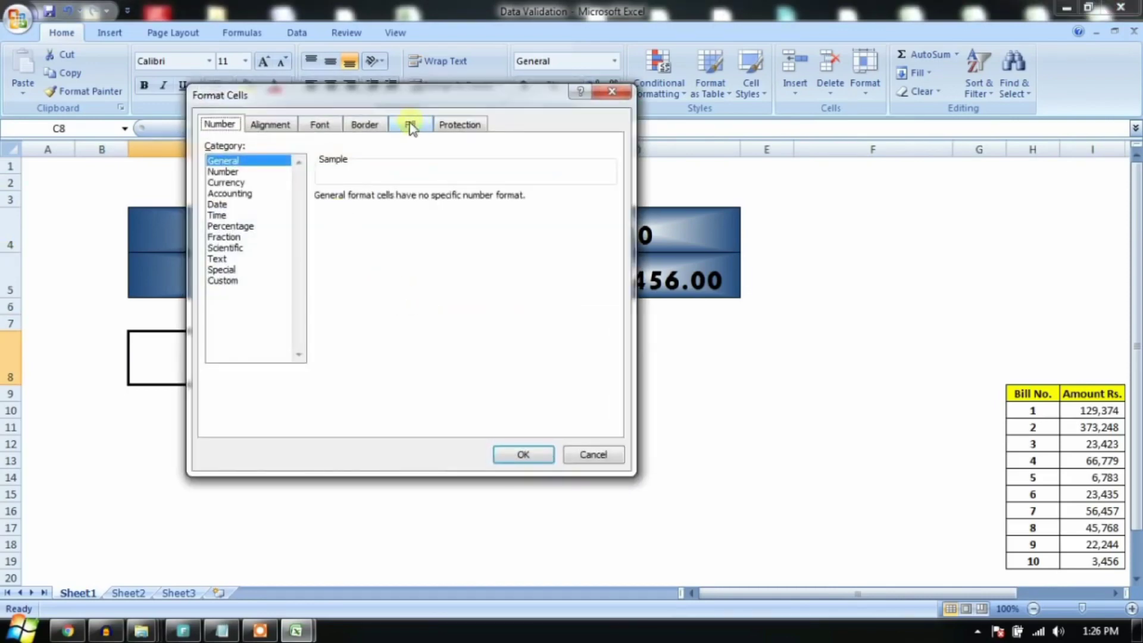
pyautogui.click(410, 125)
pyautogui.moveTo(417, 96); pyautogui.dragTo(718, 142)
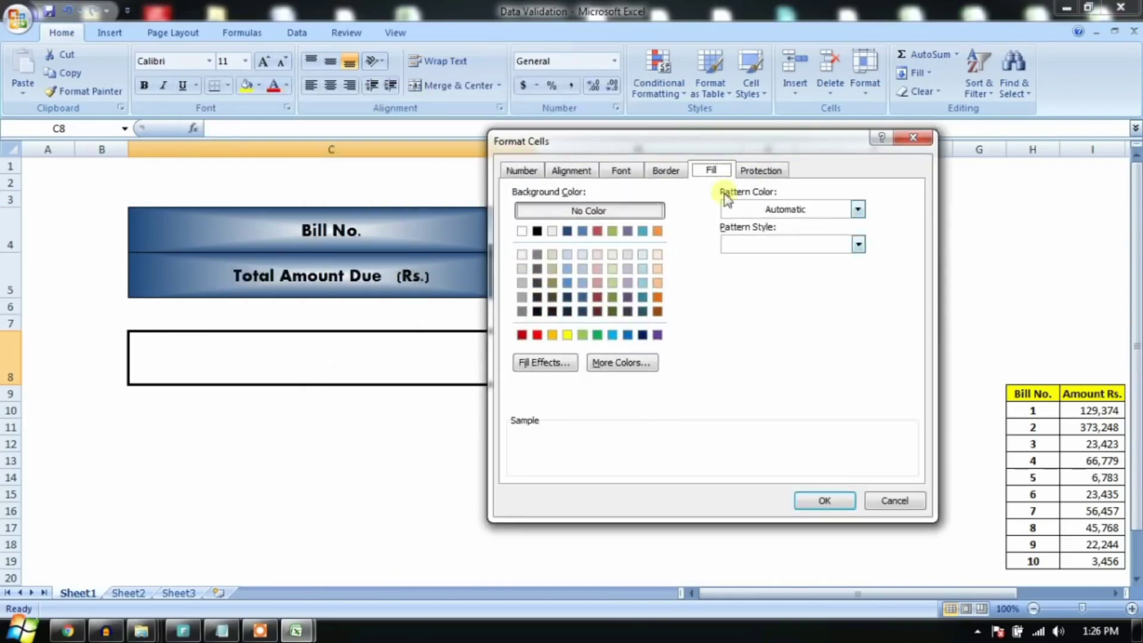
pyautogui.click(547, 362)
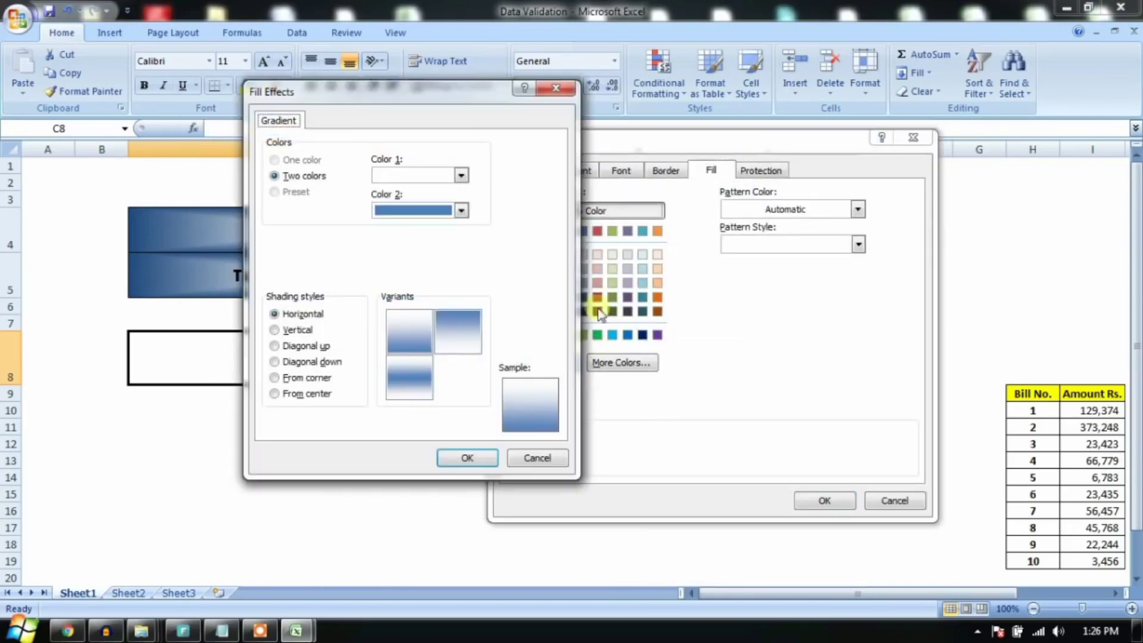
pyautogui.moveTo(487, 104); pyautogui.dragTo(830, 115)
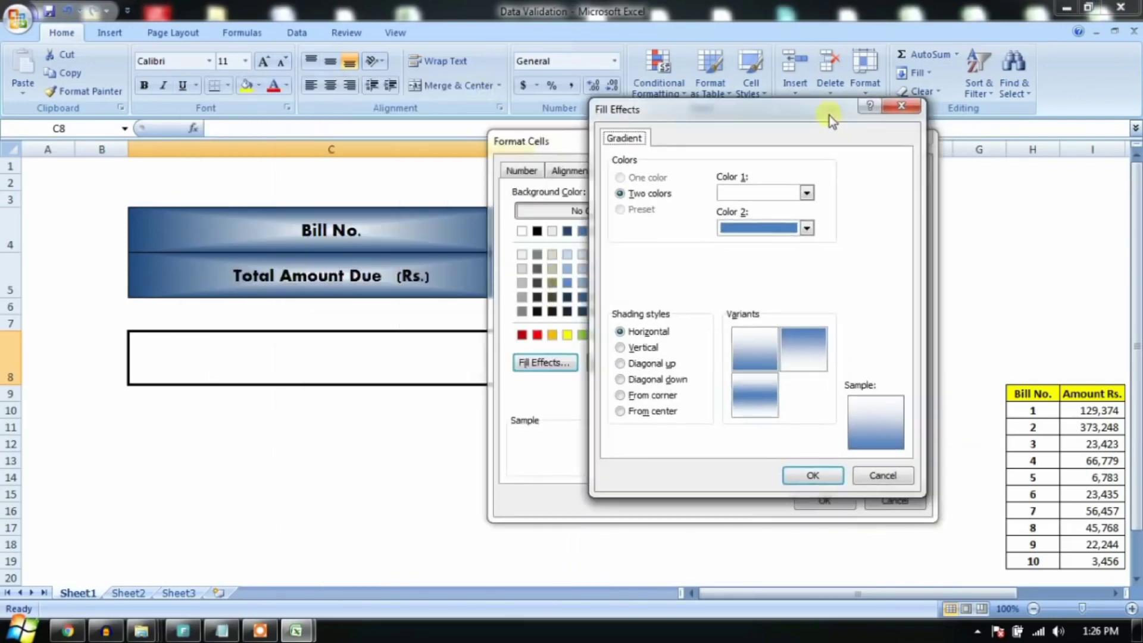
pyautogui.click(807, 229)
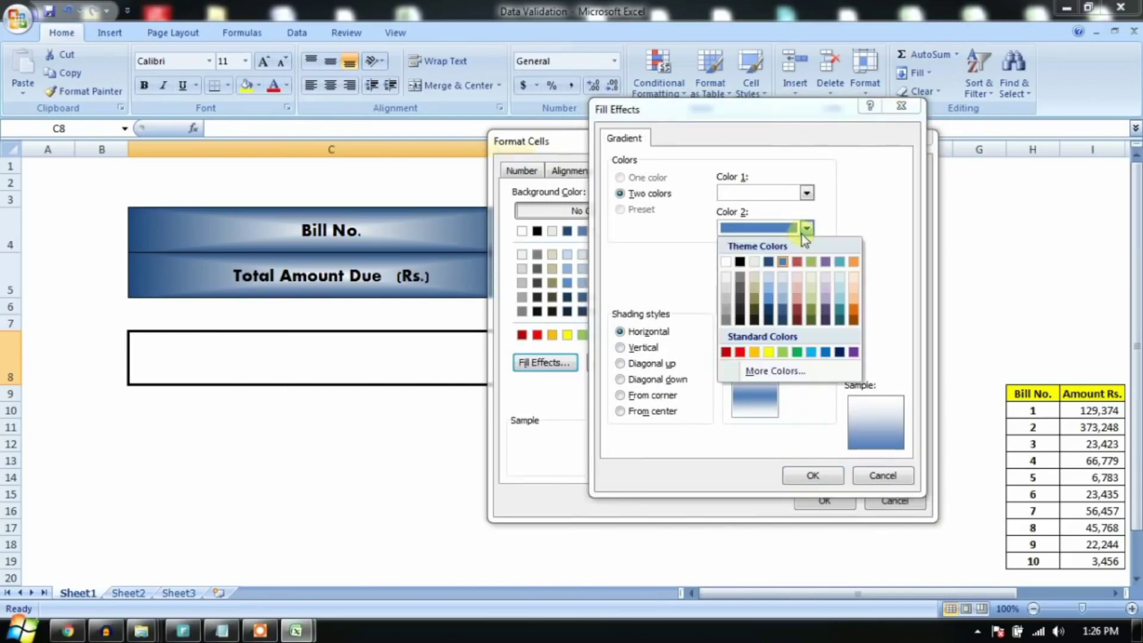
pyautogui.click(739, 352)
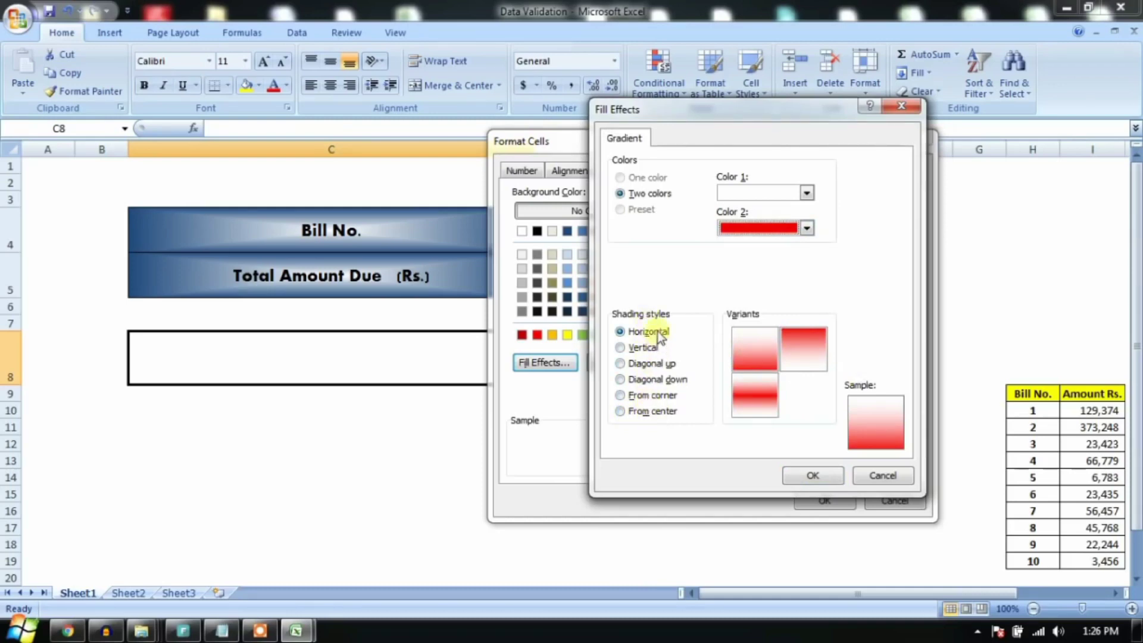
pyautogui.click(620, 412)
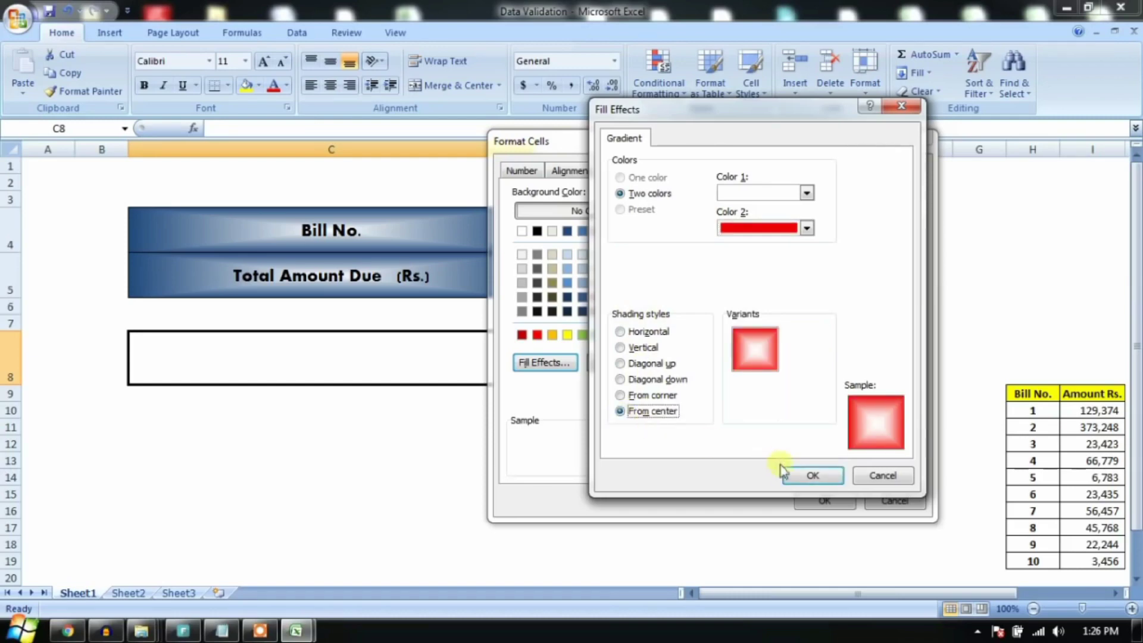
pyautogui.click(789, 475)
pyautogui.click(812, 499)
pyautogui.press('Down')
pyautogui.press('Down')
pyautogui.press('Down')
pyautogui.press('Down')
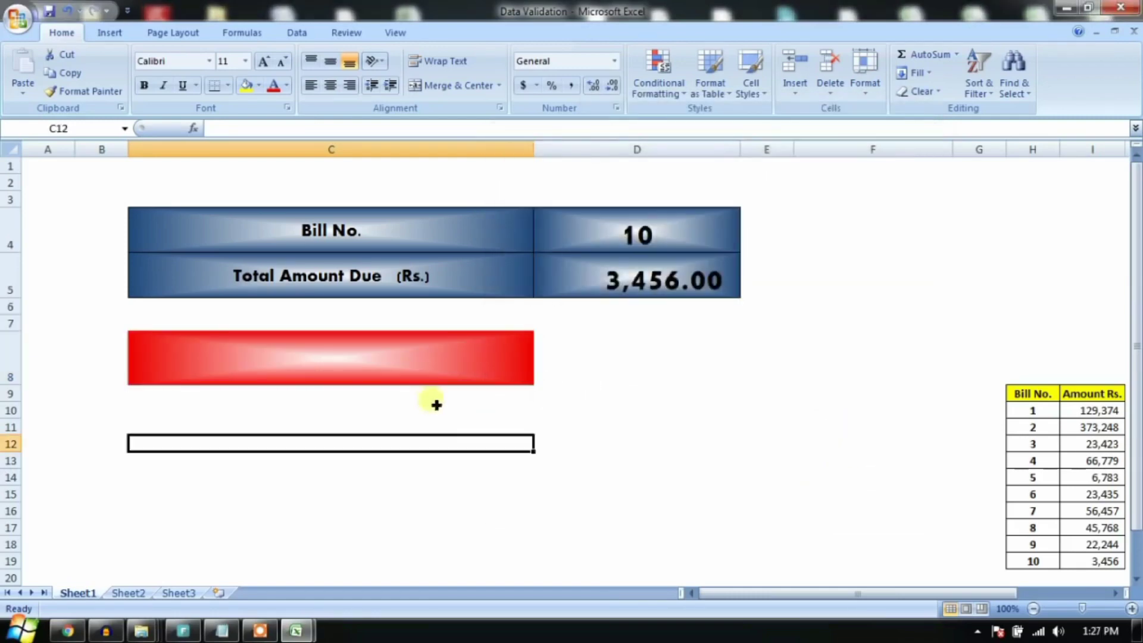
# Step: Enter TAX INVOICE in cell C8
pyautogui.press('Up')
pyautogui.click(449, 355)
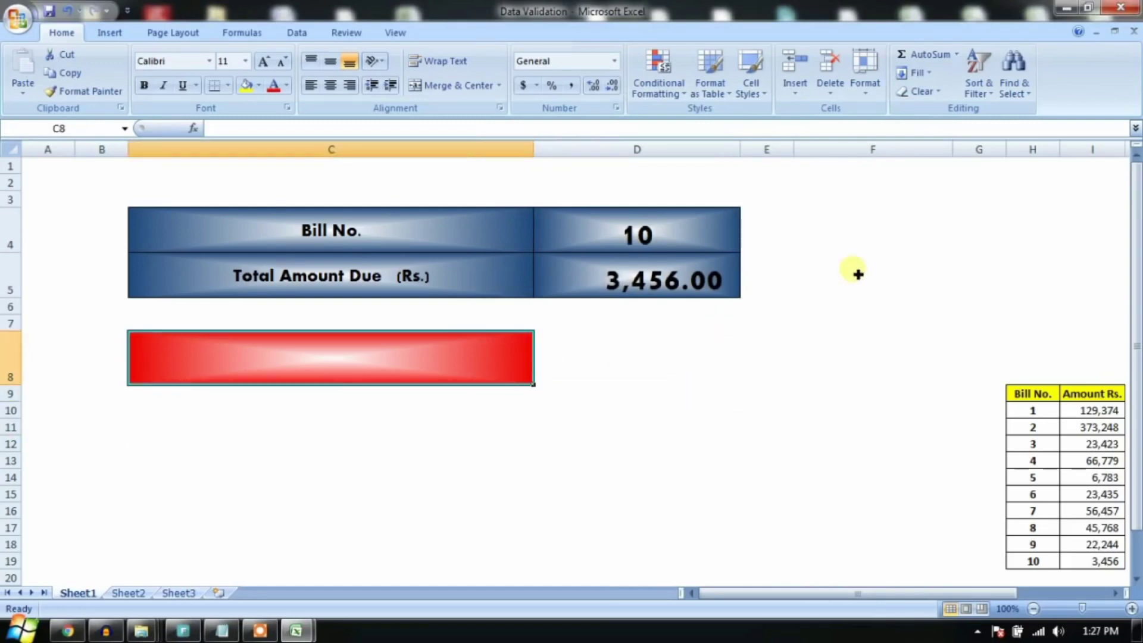
pyautogui.write('TAX')
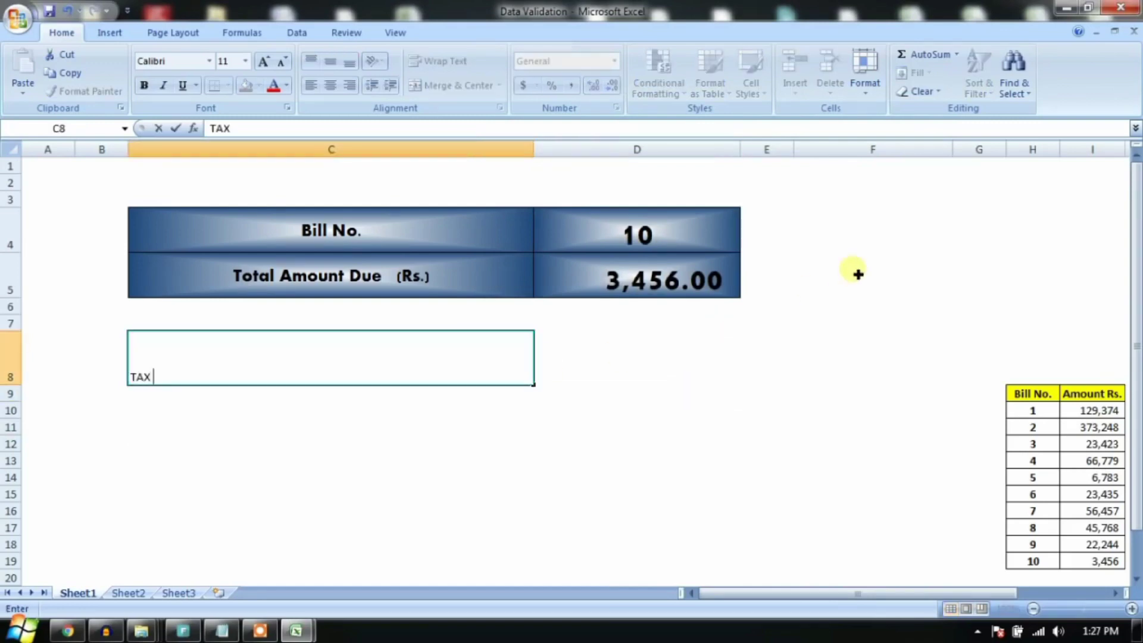
pyautogui.write(' INVOICE')
pyautogui.press('Return')
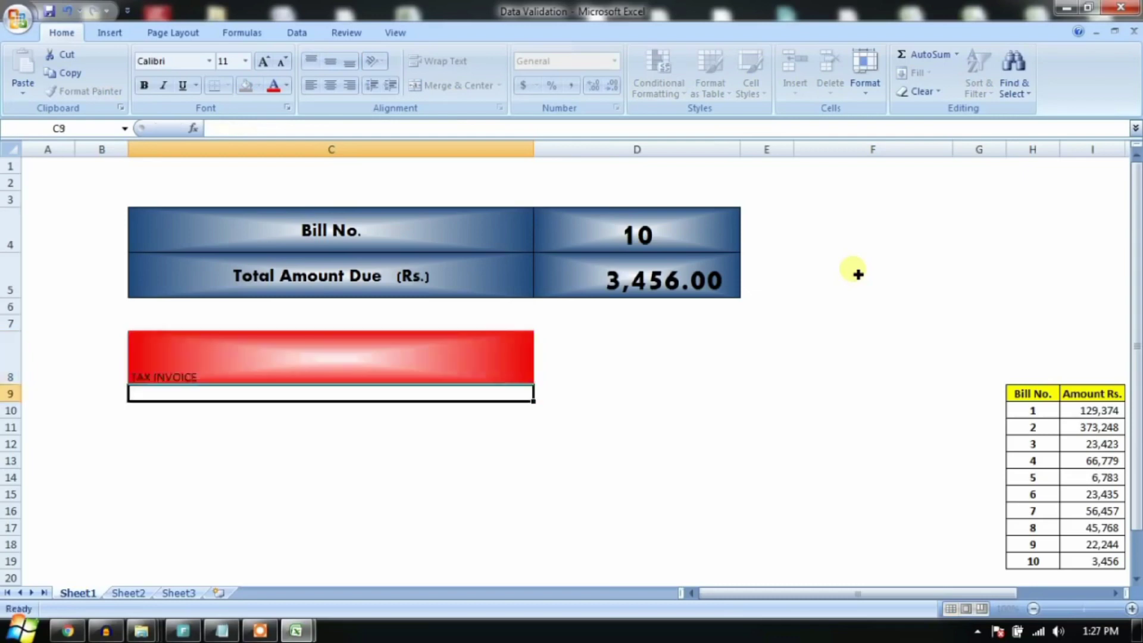
# Step: Center TAX INVOICE horizontally and vertically, make it bold, and grow it to 26 pt
pyautogui.click(351, 372)
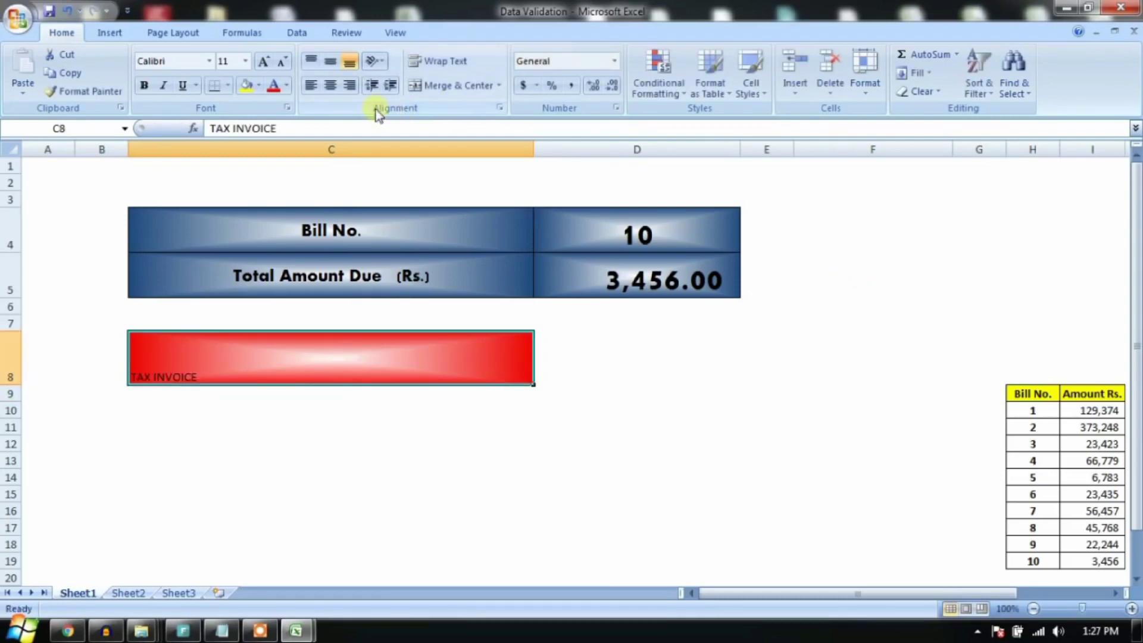
pyautogui.click(332, 84)
pyautogui.click(331, 61)
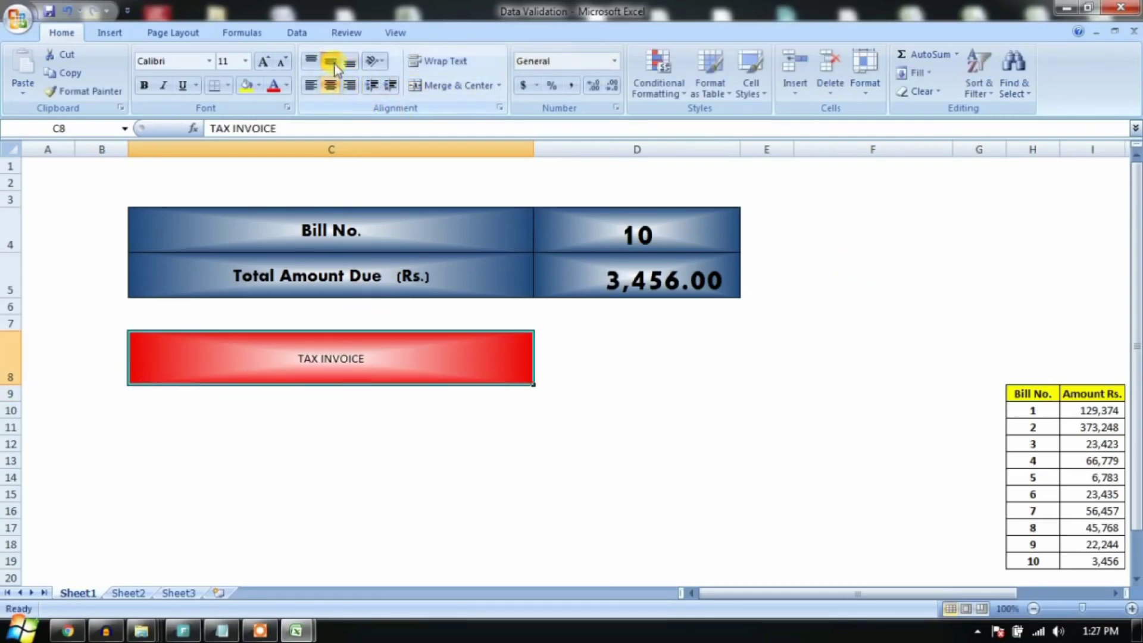
pyautogui.click(260, 64)
pyautogui.click(260, 70)
pyautogui.click(259, 71)
pyautogui.click(260, 70)
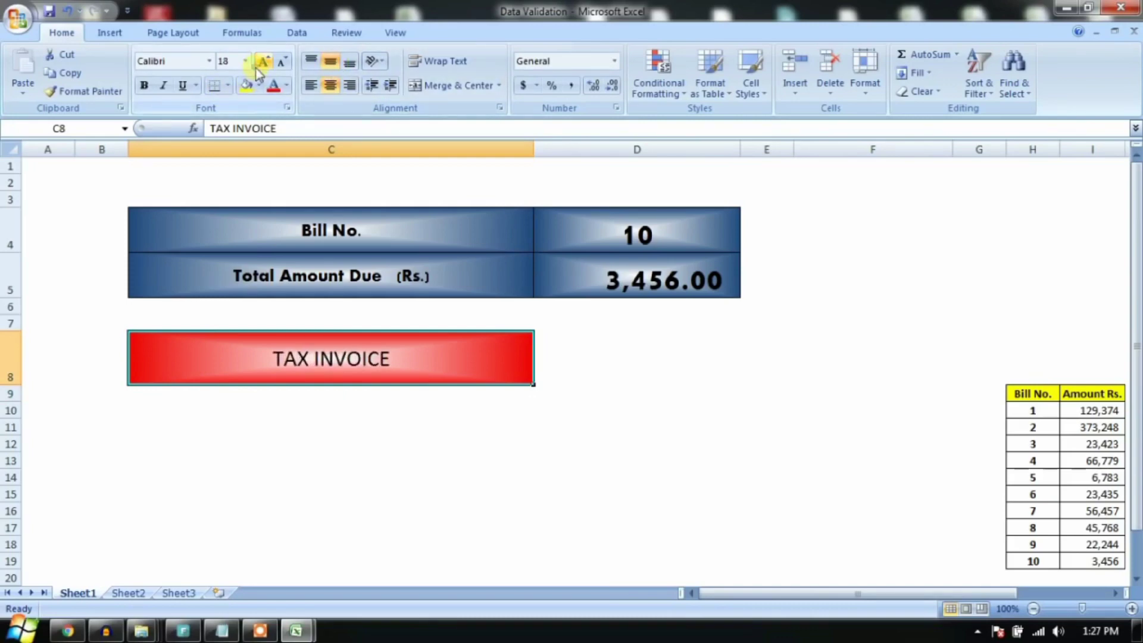
pyautogui.click(143, 84)
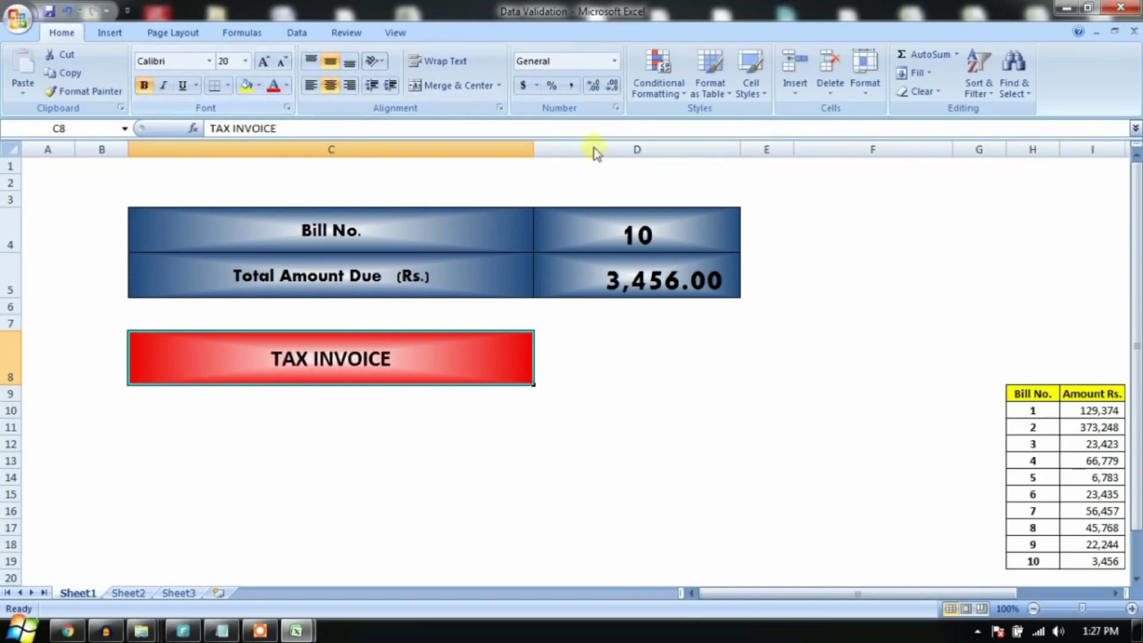
pyautogui.click(265, 68)
pyautogui.click(265, 68)
pyautogui.click(266, 69)
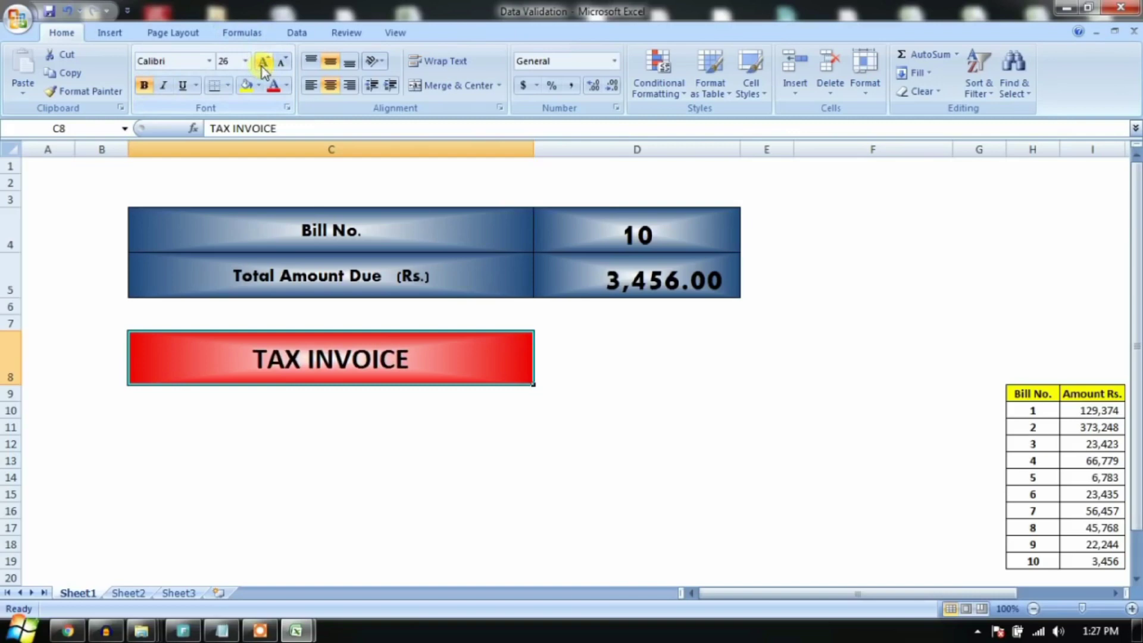
pyautogui.click(266, 69)
pyautogui.click(739, 432)
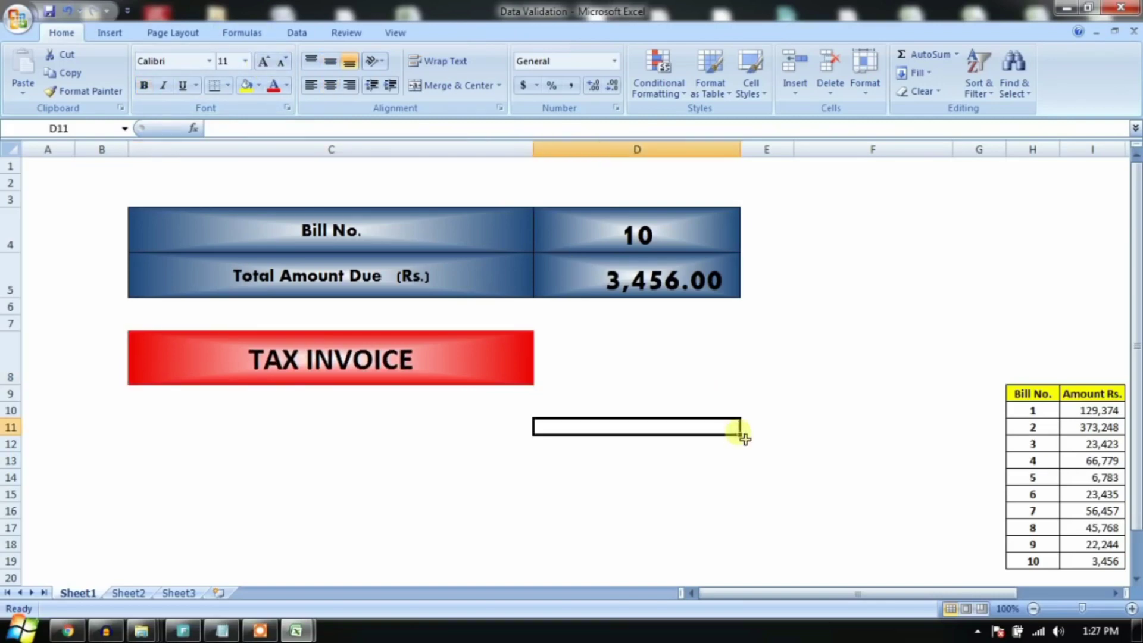
pyautogui.click(460, 376)
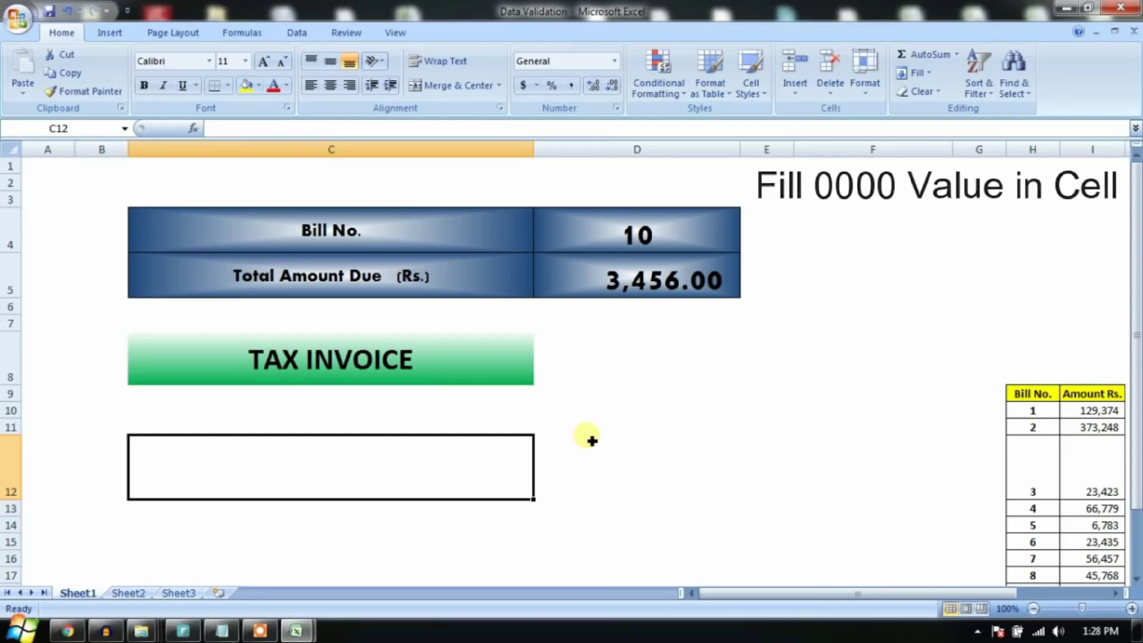
pyautogui.write('0000000000')
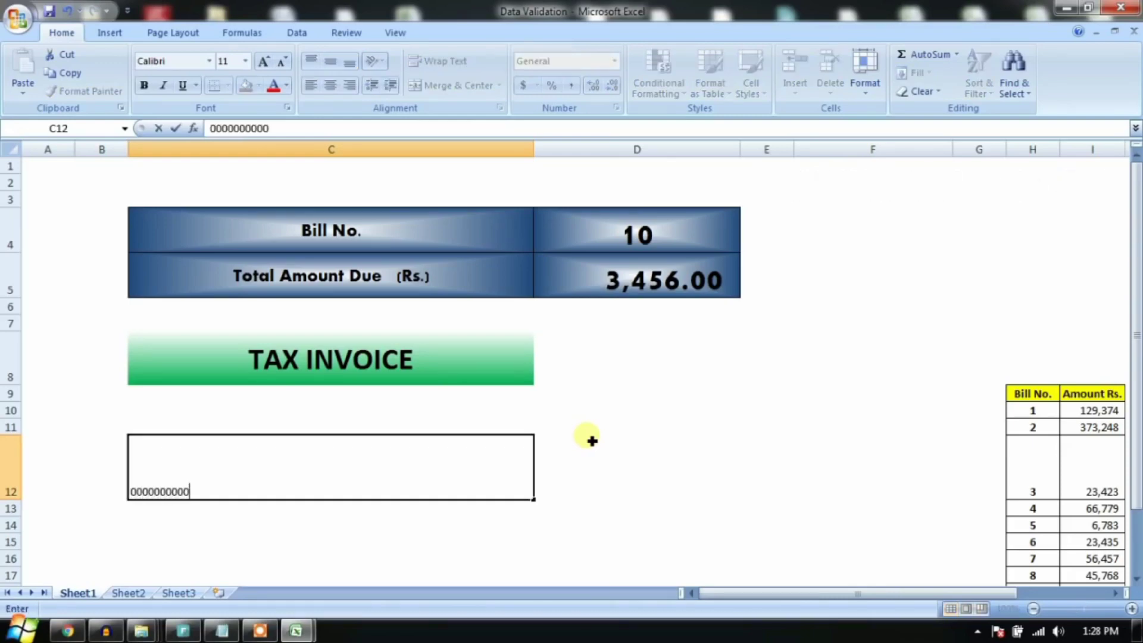
pyautogui.press('Return')
pyautogui.click(519, 487)
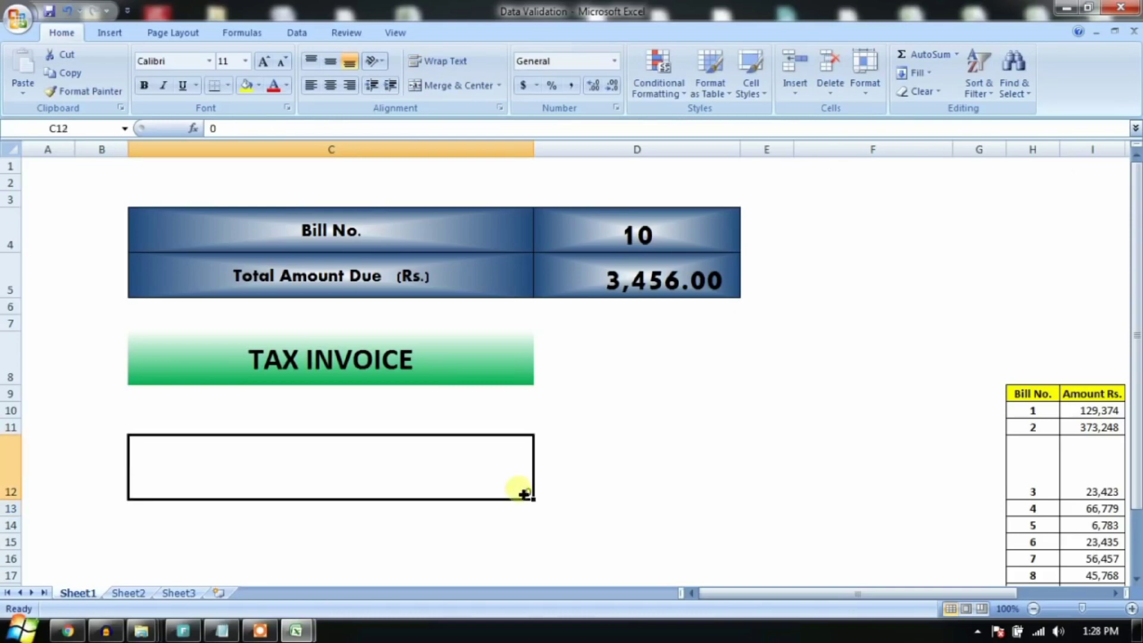
pyautogui.click(266, 64)
pyautogui.click(264, 62)
pyautogui.click(264, 62)
pyautogui.click(264, 62)
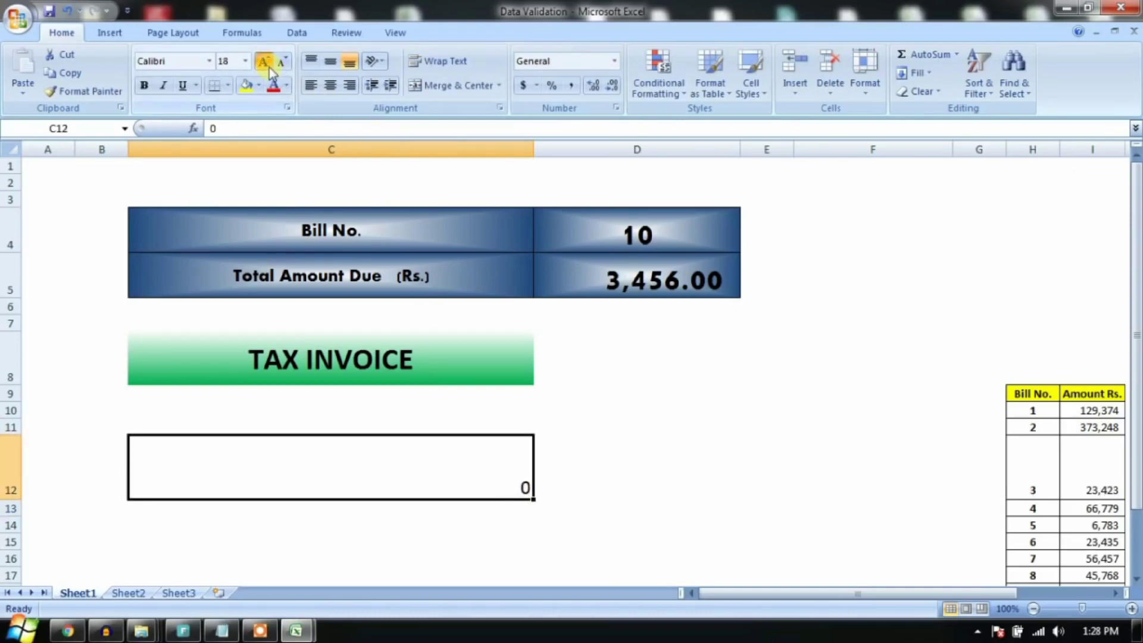
pyautogui.click(264, 62)
pyautogui.click(264, 62)
pyautogui.click(266, 65)
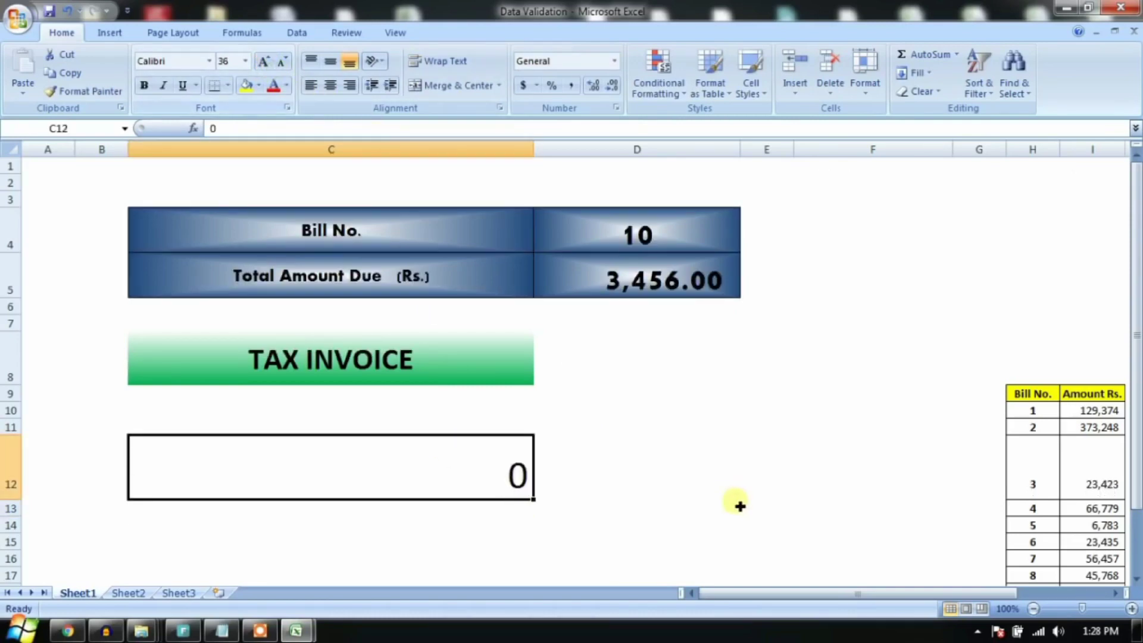
pyautogui.click(539, 480)
pyautogui.click(519, 476)
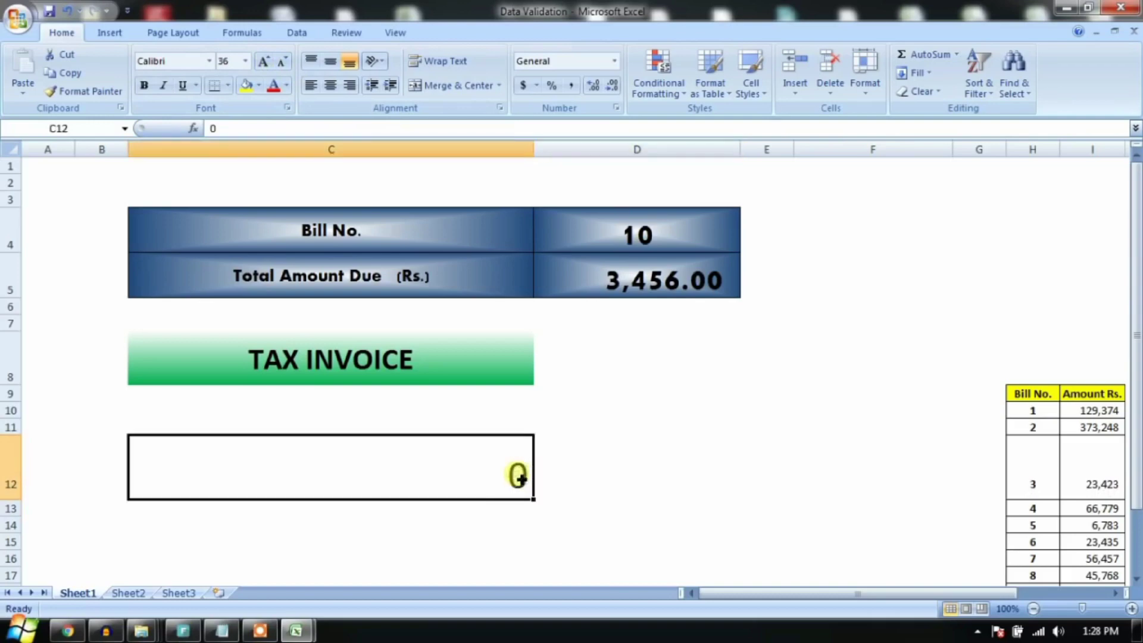
pyautogui.write('0000000000')
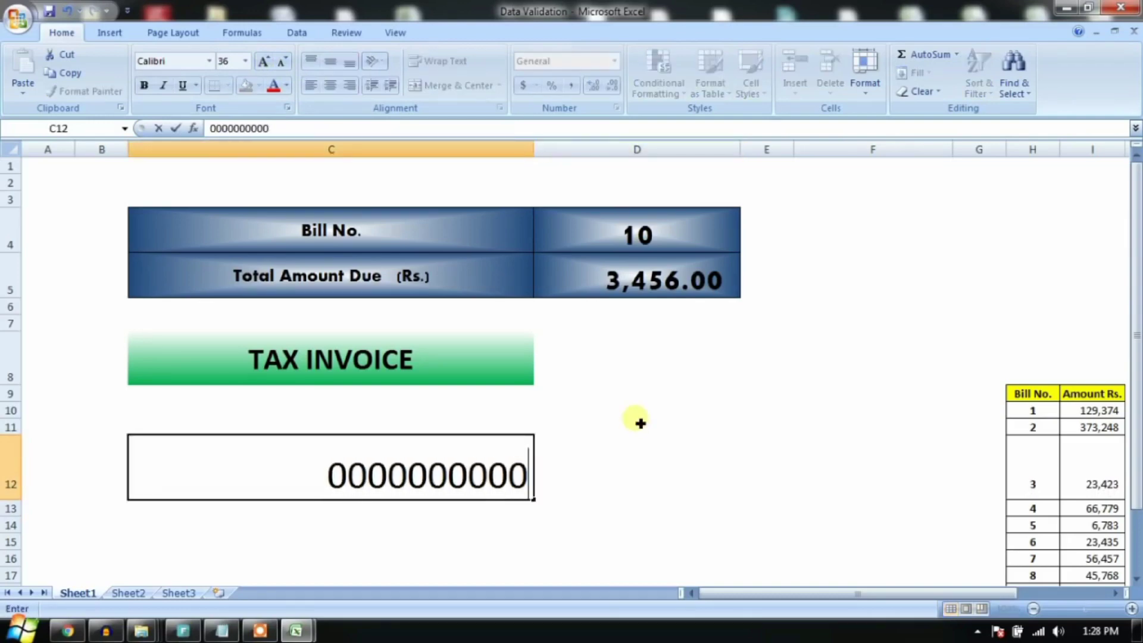
pyautogui.press('Return')
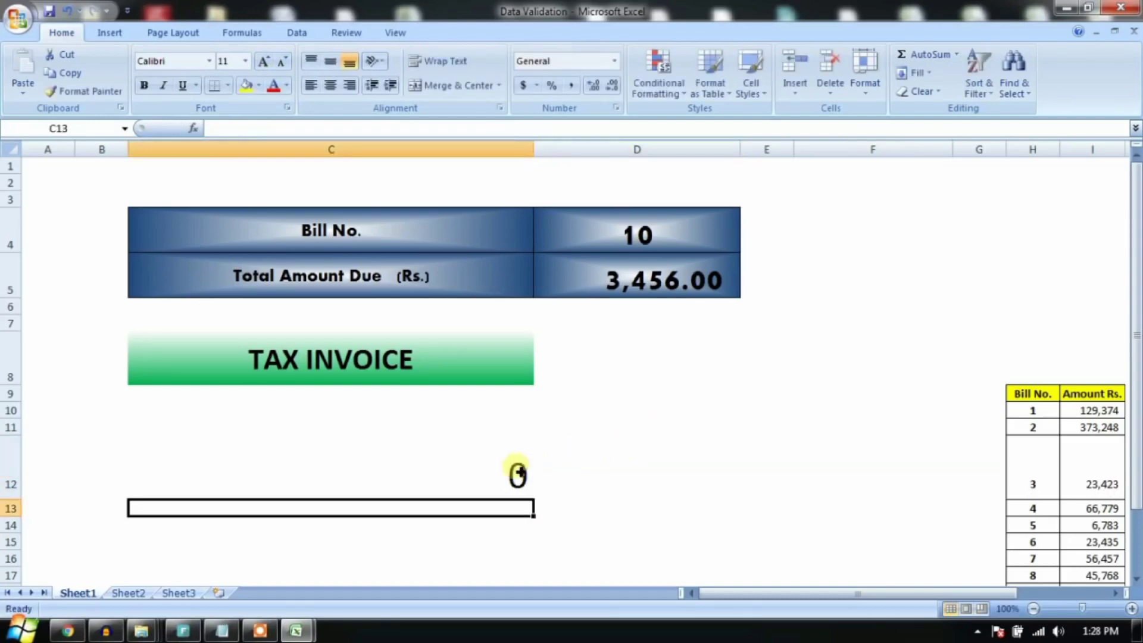
pyautogui.click(516, 468)
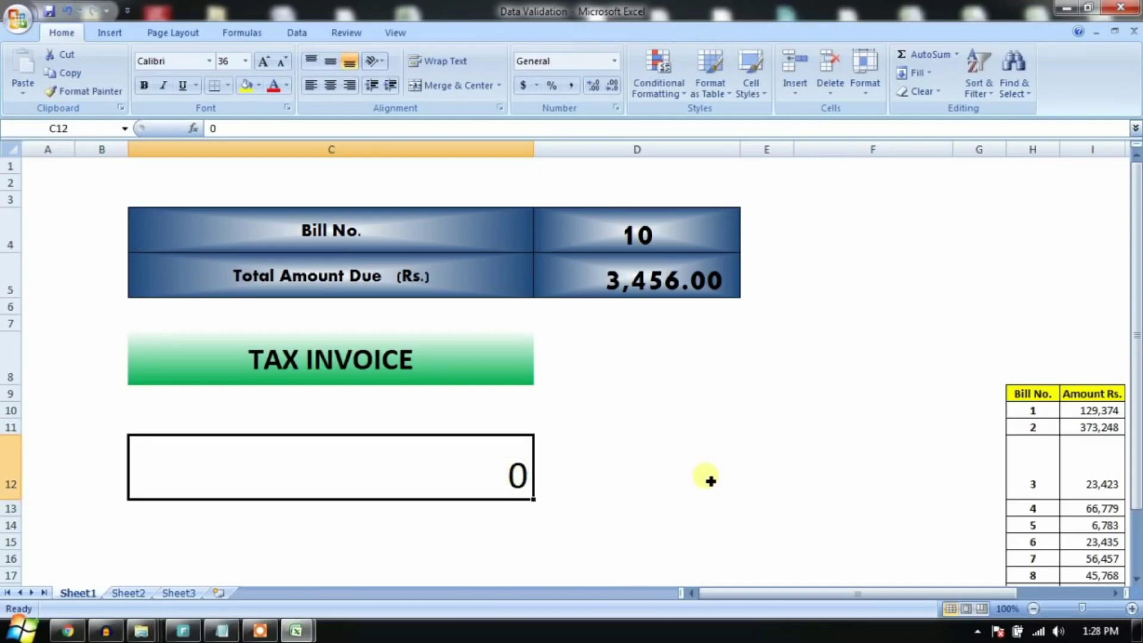
pyautogui.write('0001')
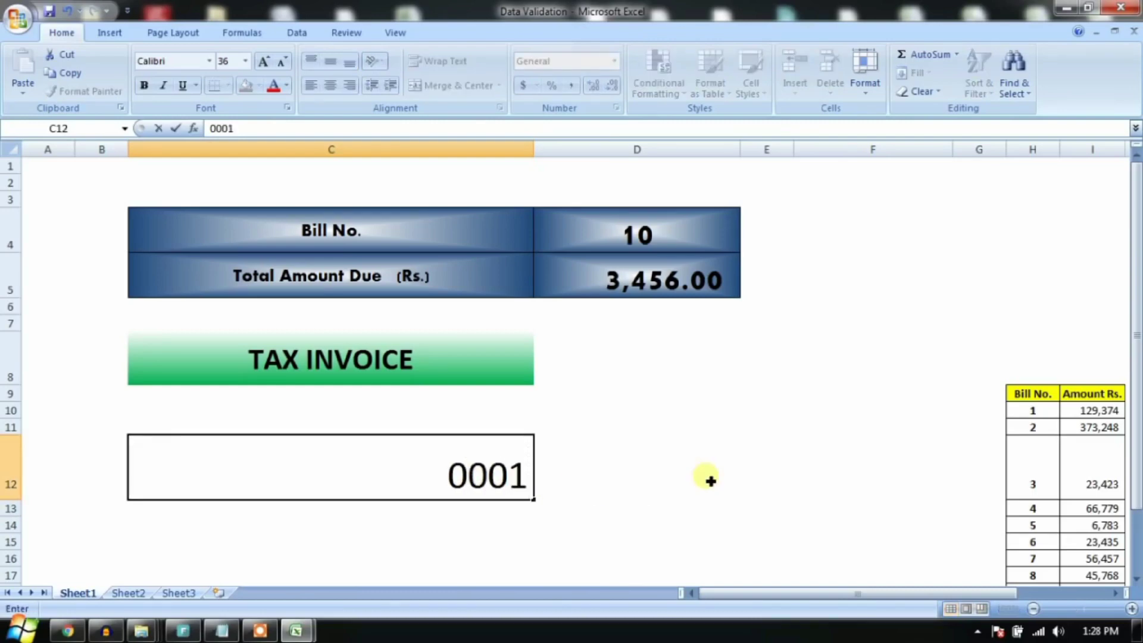
pyautogui.press('Return')
pyautogui.press('Up')
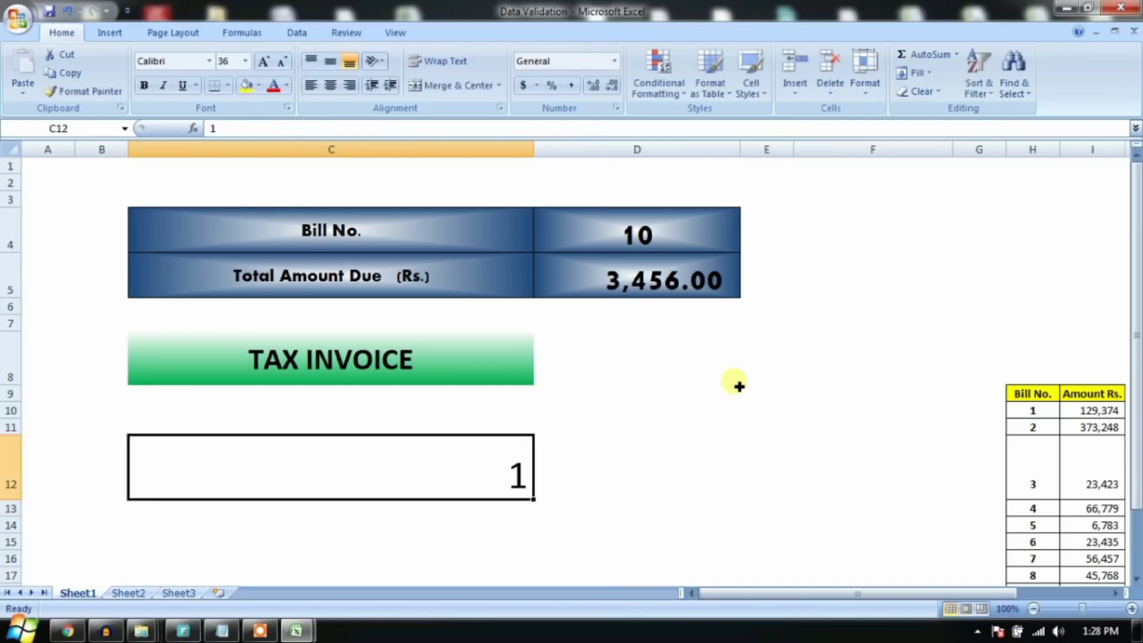
# Step: Enter '000000 in C12, right-align it, and check the apostrophe in the formula bar
pyautogui.write("'")
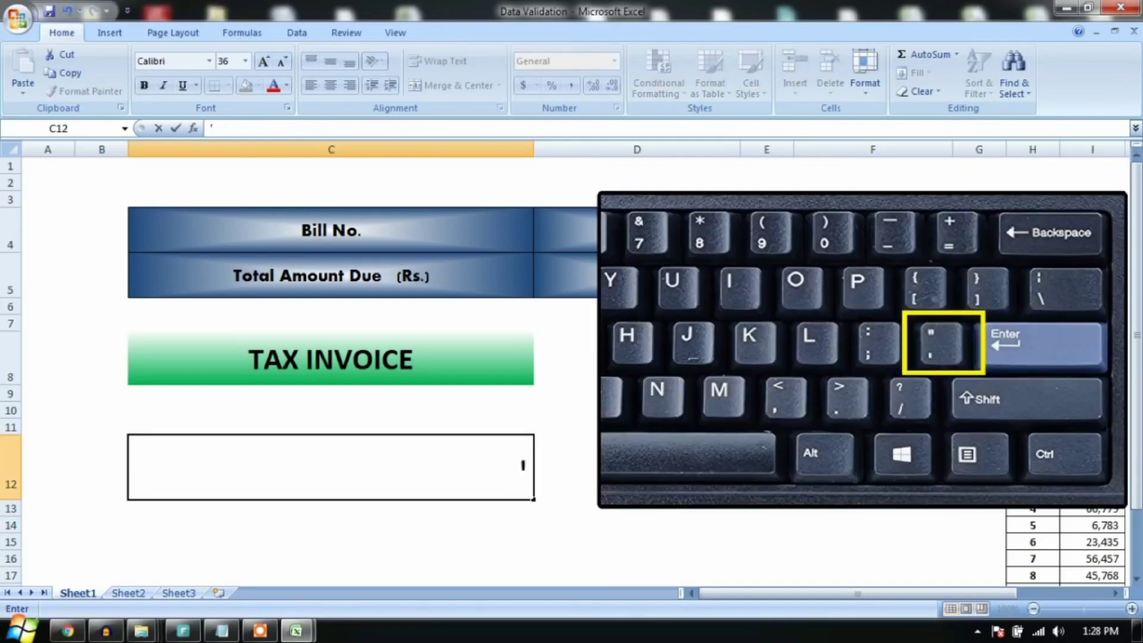
pyautogui.write('000000')
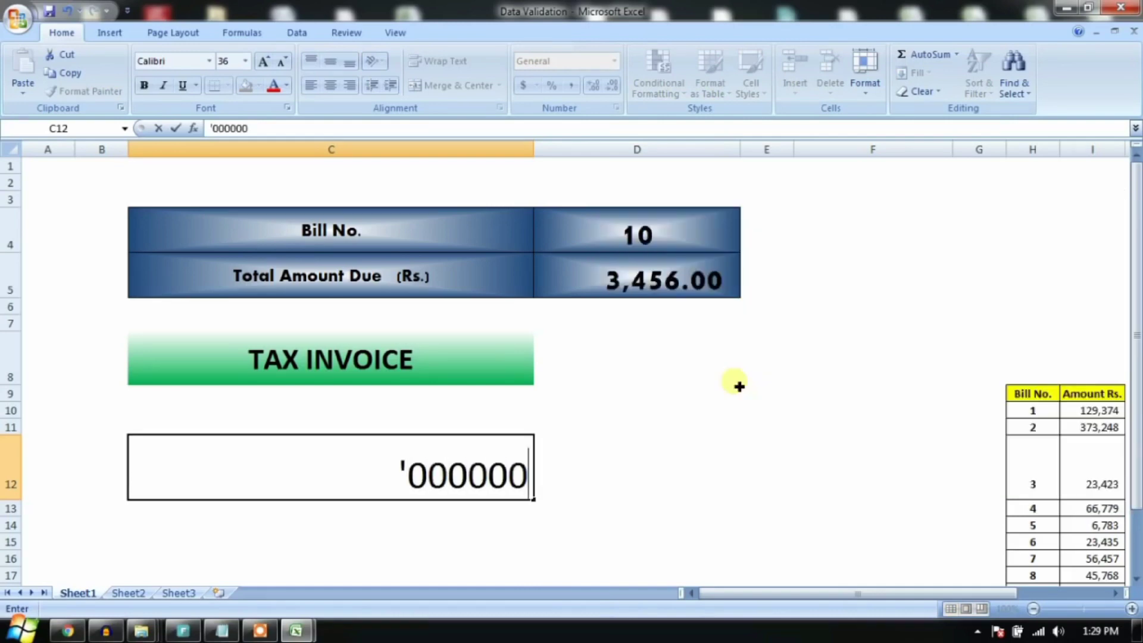
pyautogui.press('Return')
pyautogui.press('Up')
pyautogui.click(589, 474)
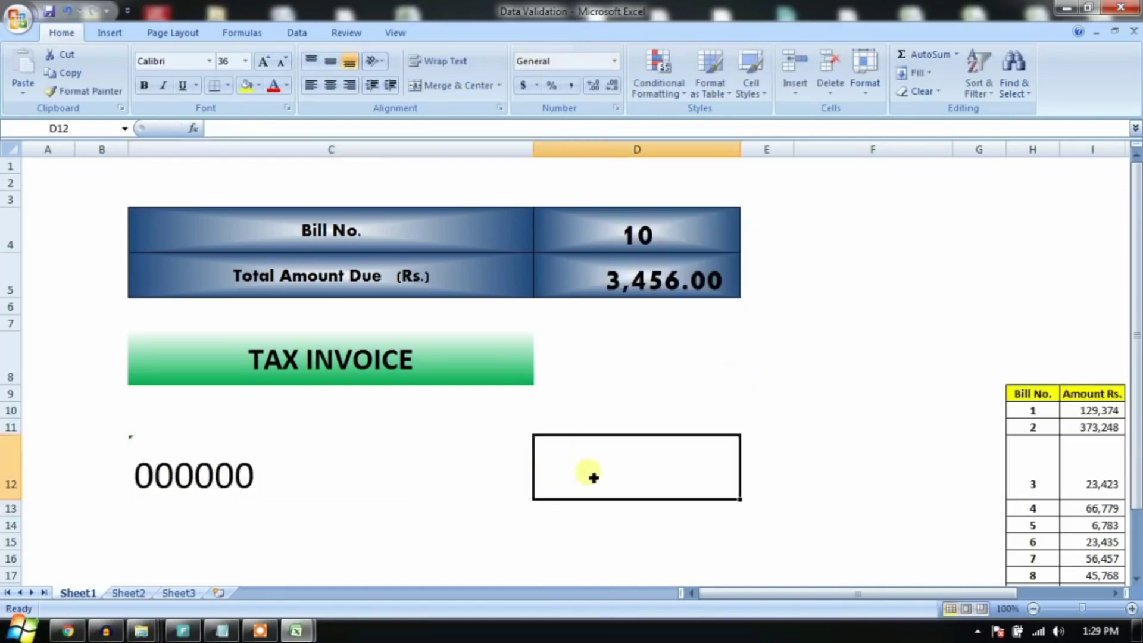
pyautogui.click(466, 468)
pyautogui.click(349, 86)
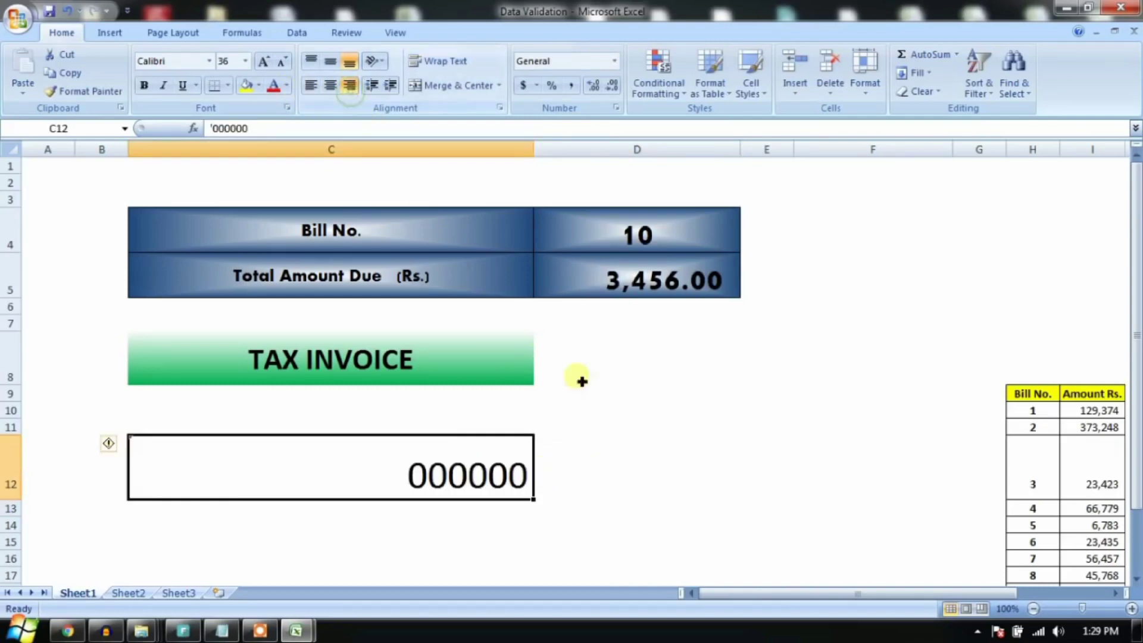
pyautogui.click(592, 390)
pyautogui.click(501, 477)
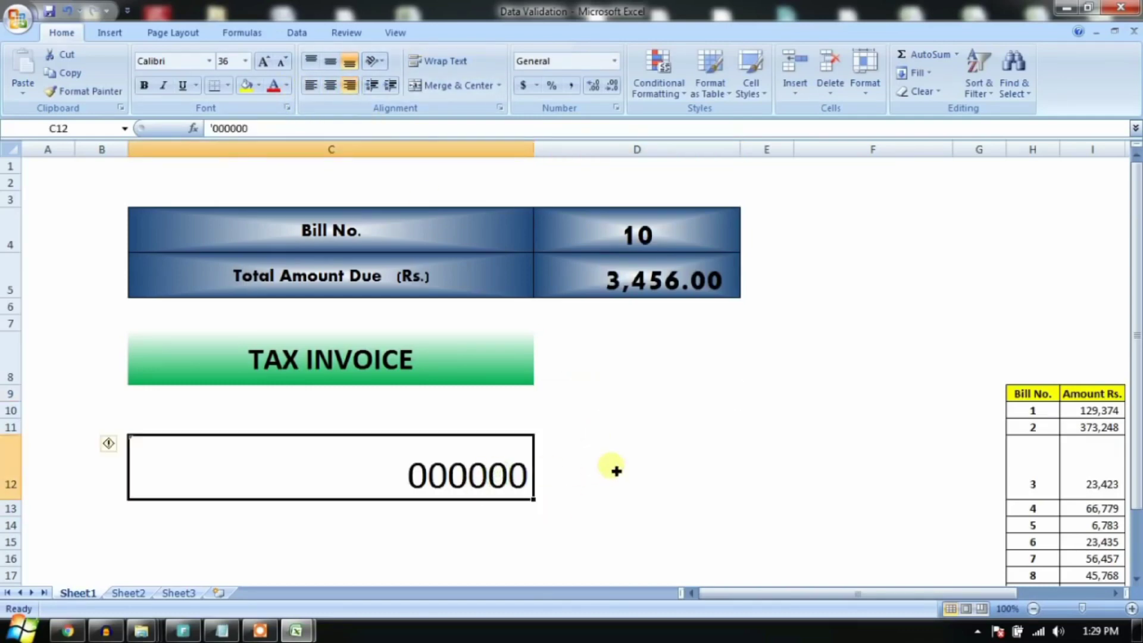
pyautogui.click(213, 129)
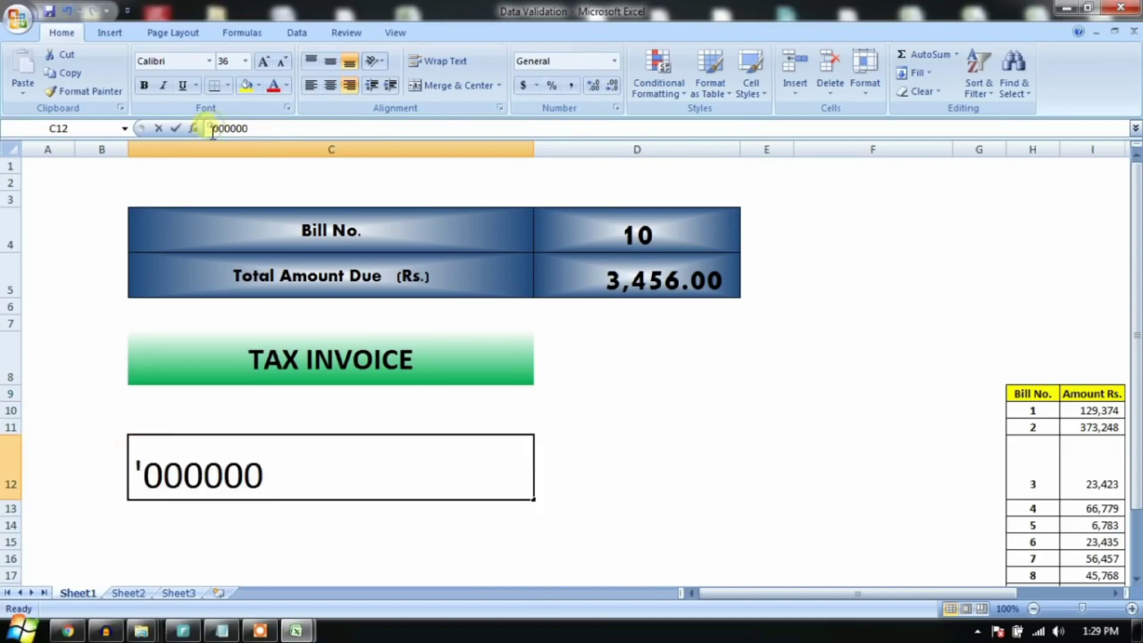
pyautogui.press('Escape')
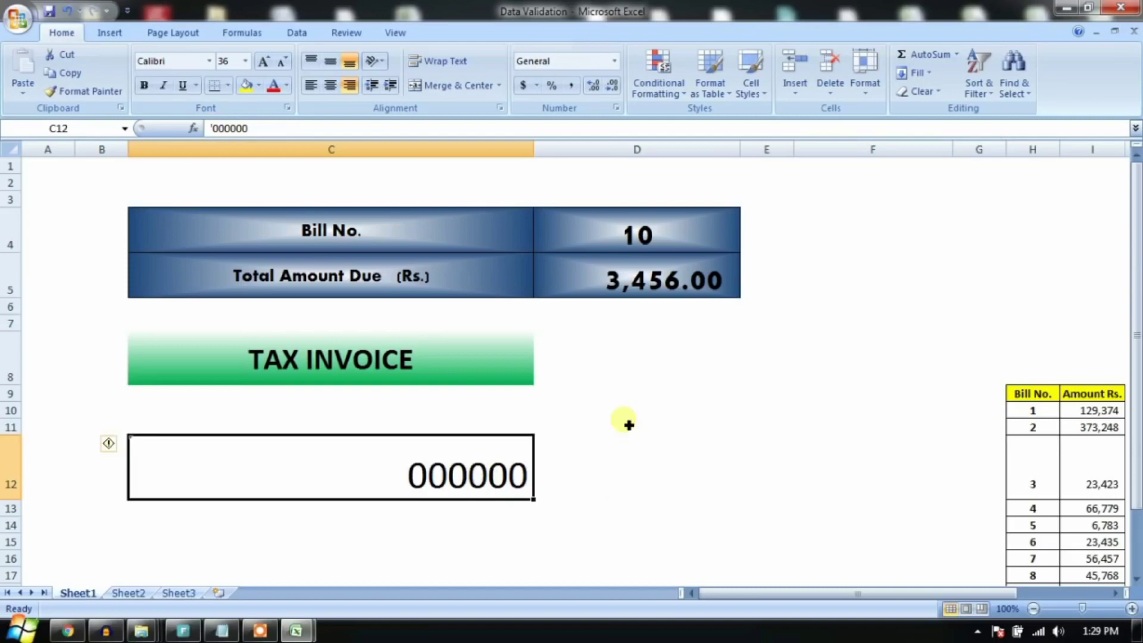
# Step: Enter '005 in C12 and confirm the leading apostrophe keeps its zeros
pyautogui.write("'005")
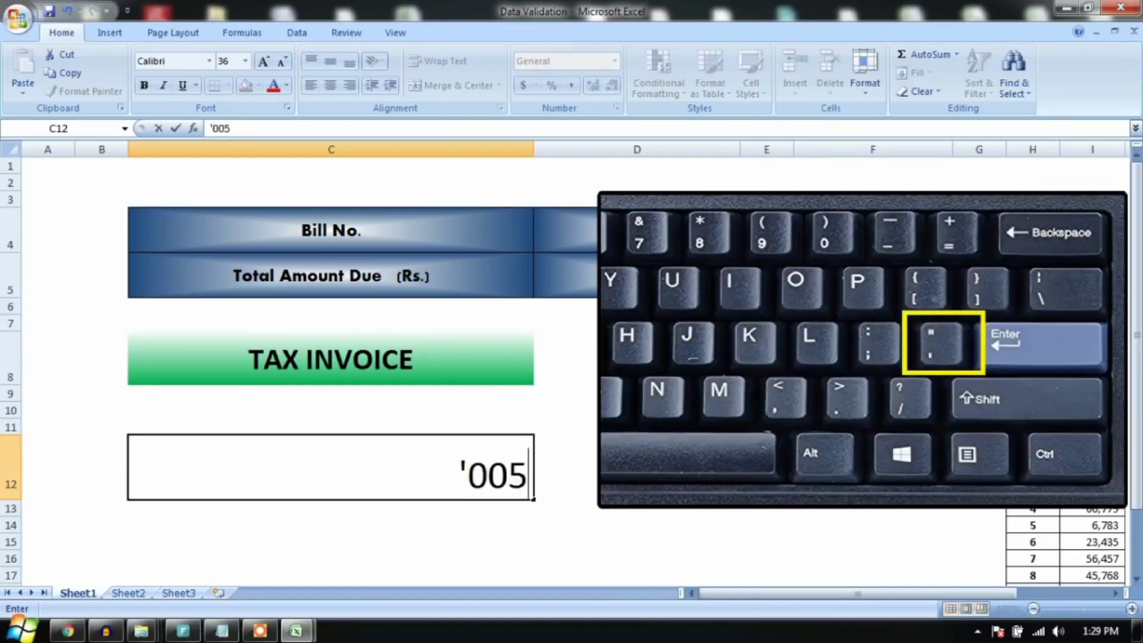
pyautogui.press('Return')
pyautogui.click(492, 457)
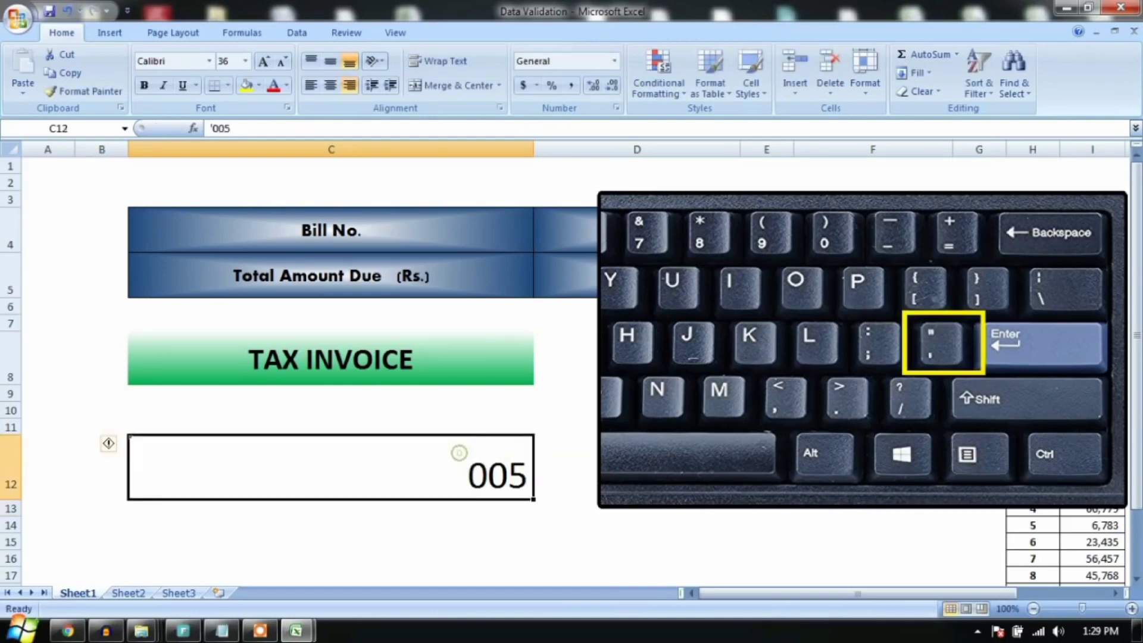
pyautogui.click(616, 397)
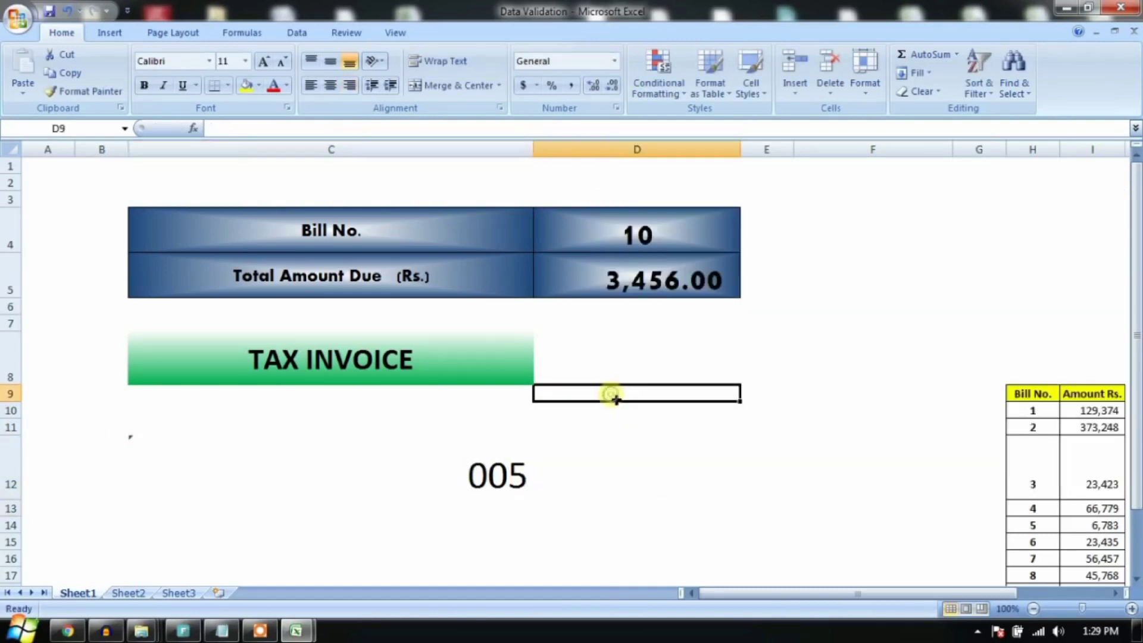
pyautogui.click(527, 487)
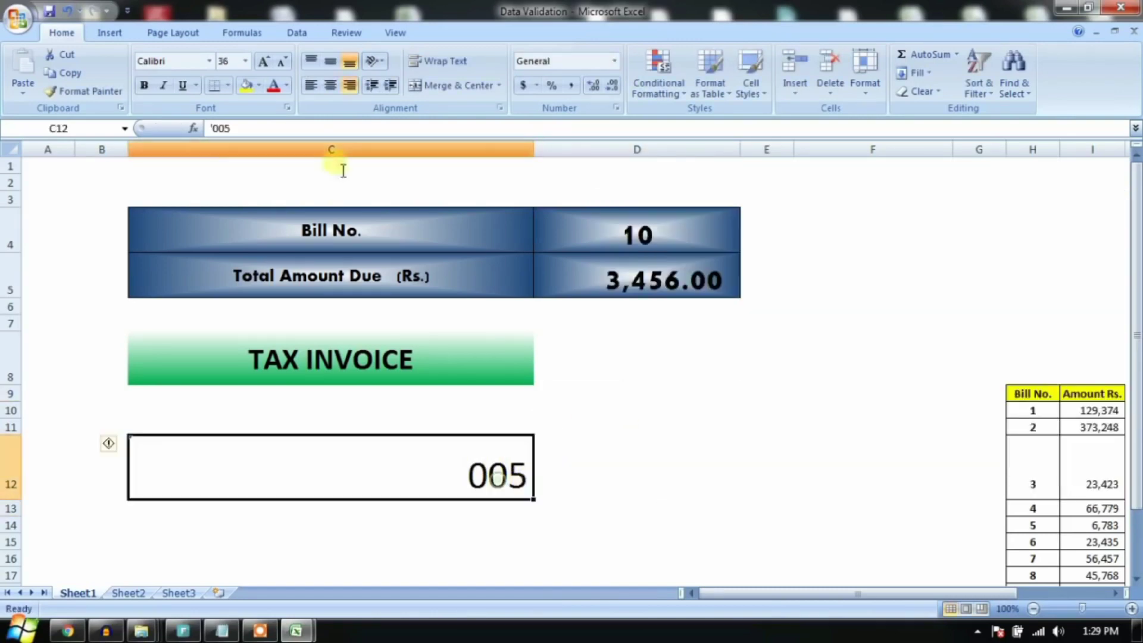
pyautogui.click(216, 129)
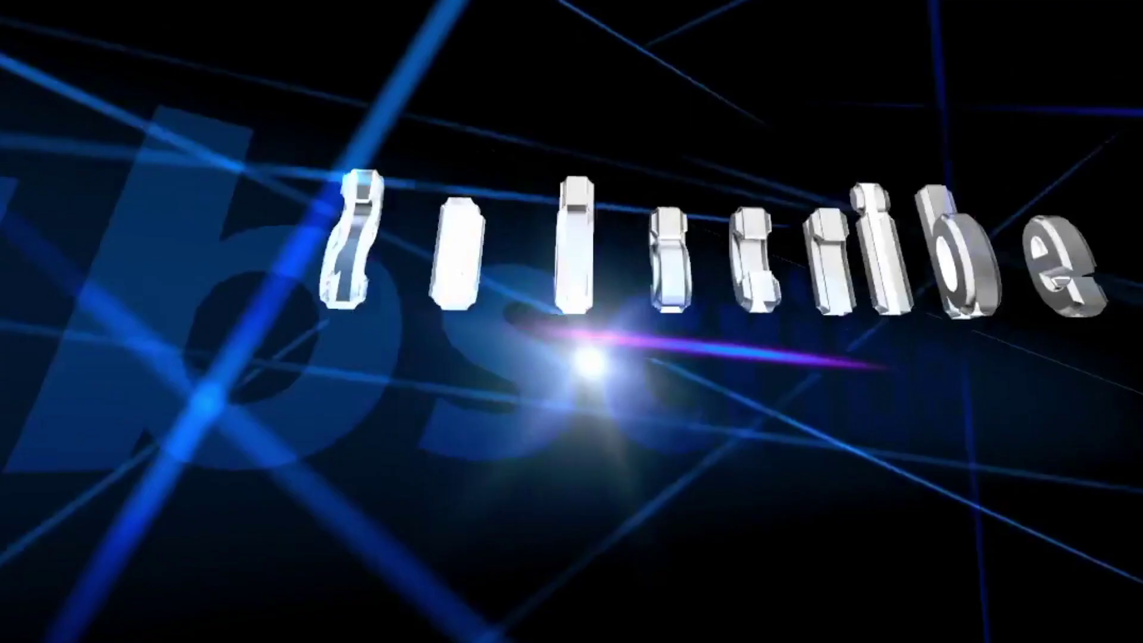